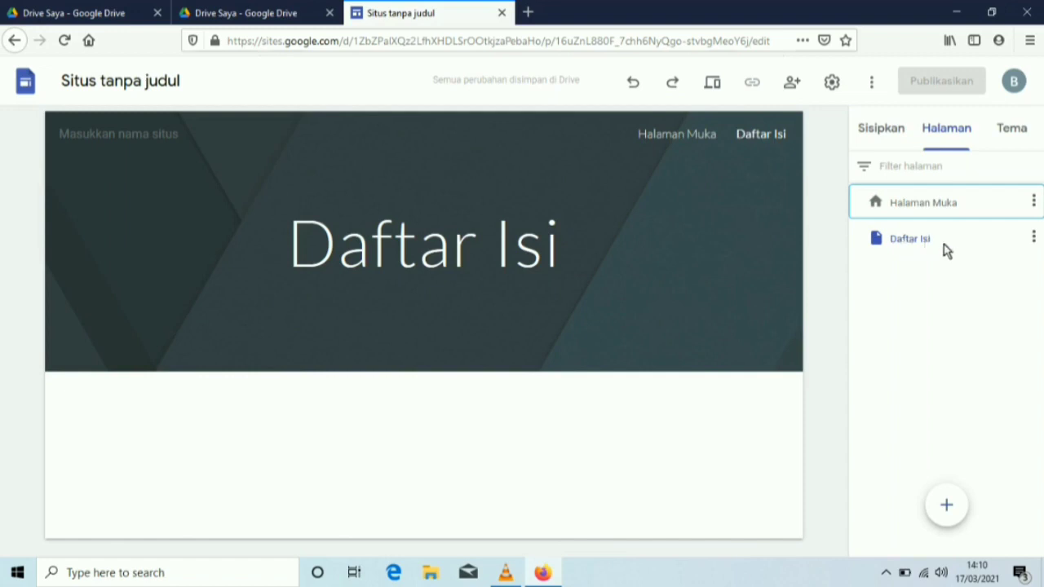
Step: Add a new page named "Daftar Hadir" to the site after the Daftar Isi page
{"action": "left_click", "coordinate": [875, 245]}
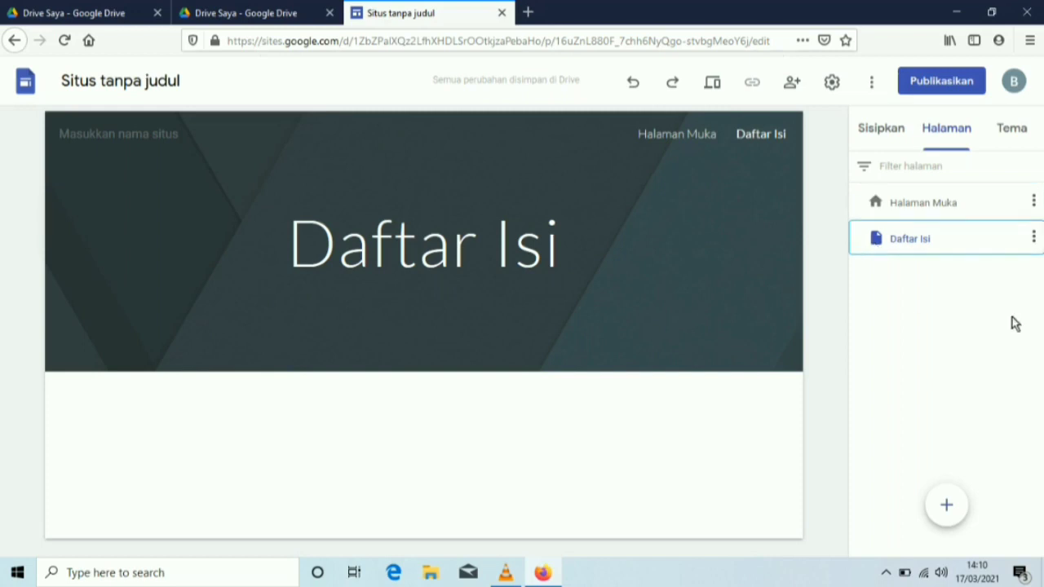
{"action": "left_click", "coordinate": [947, 506]}
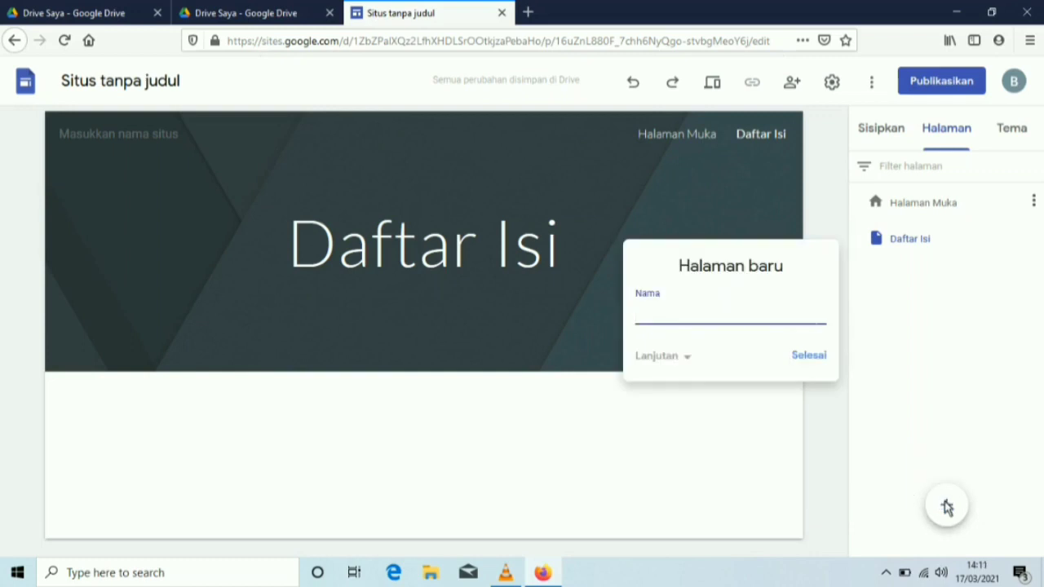
{"action": "type", "text": "Daftar Hadir"}
{"action": "left_click", "coordinate": [809, 357]}
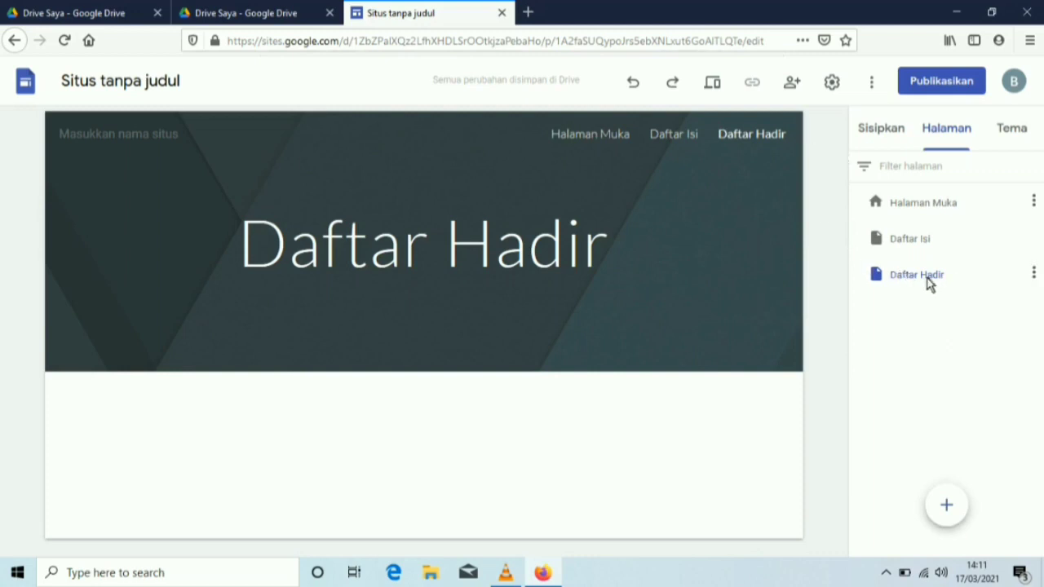
Step: Add a new page named "Materi Pelajaran" after the Daftar Hadir page
{"action": "left_click", "coordinate": [871, 281]}
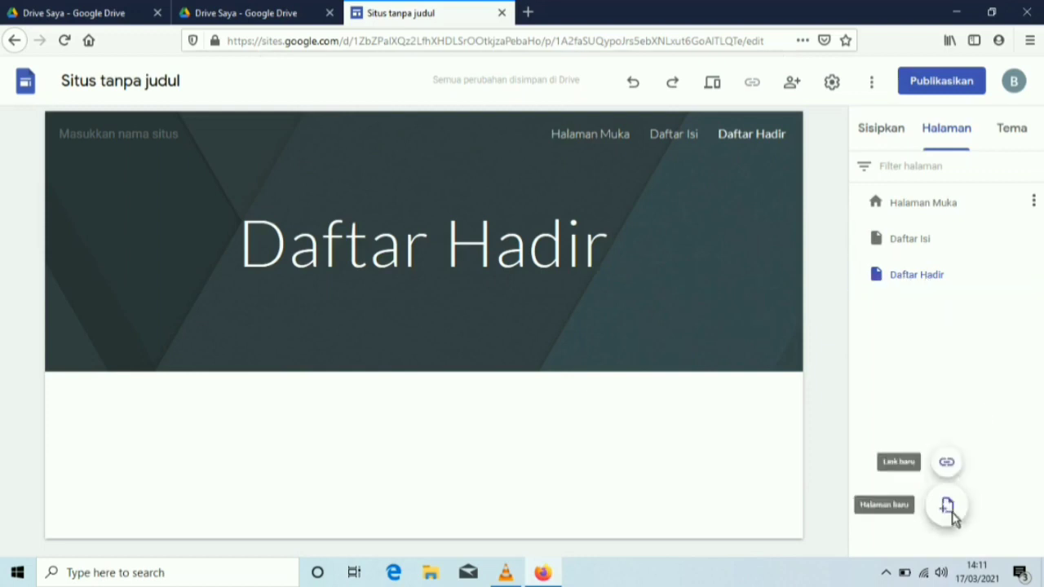
{"action": "left_click", "coordinate": [952, 518]}
{"action": "type", "text": "M"}
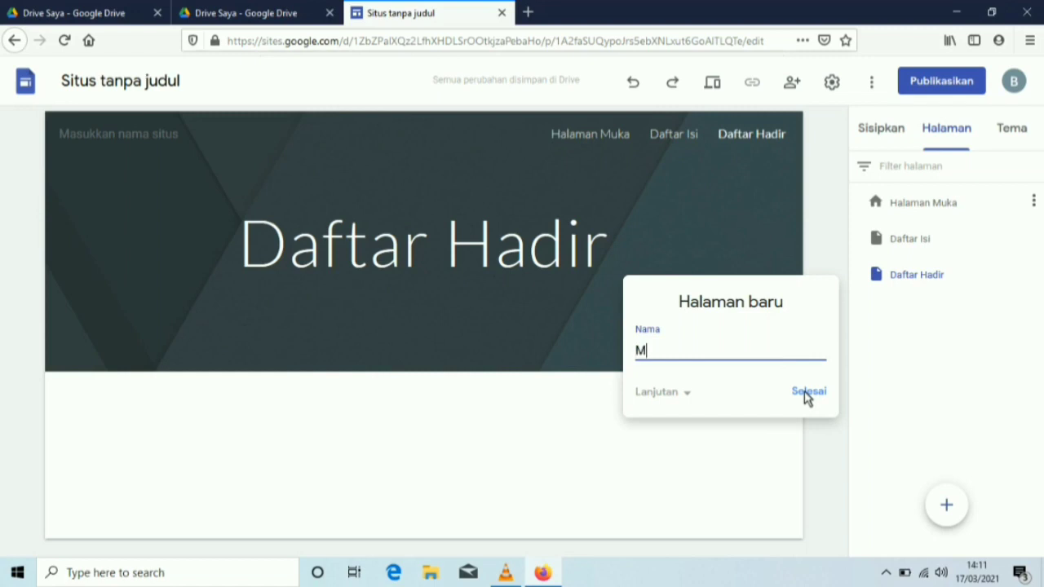
{"action": "type", "text": "ateri Pelajaran"}
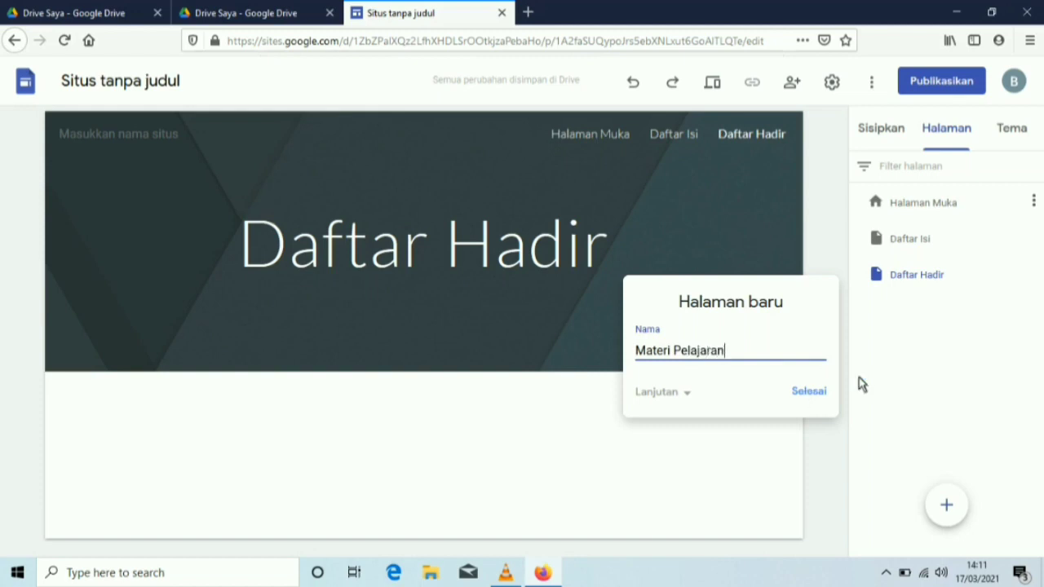
{"action": "left_click", "coordinate": [808, 392]}
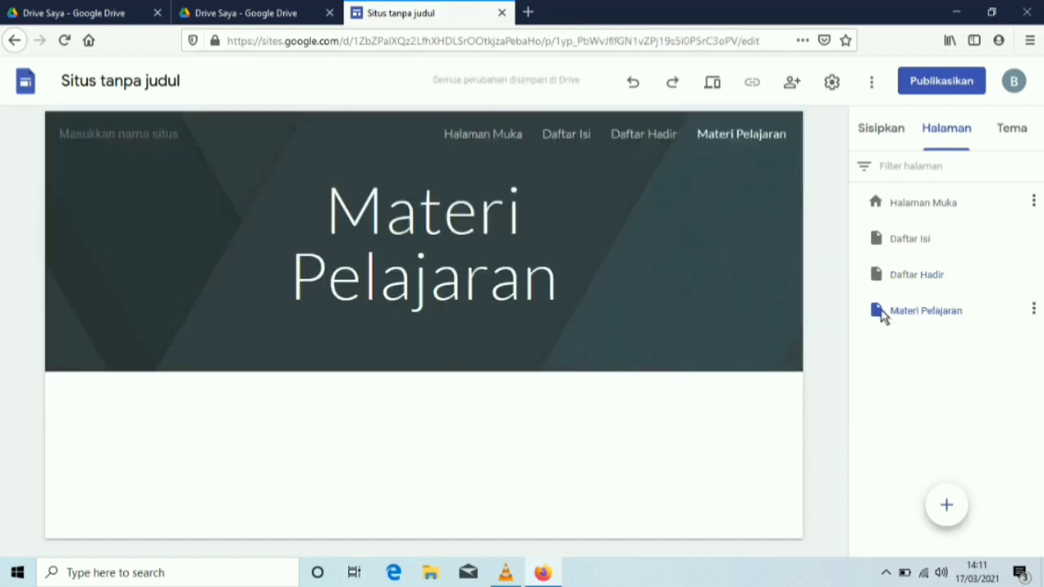
Step: Add a new page named "Tugas/PR" after the Materi Pelajaran page
{"action": "left_click", "coordinate": [882, 316]}
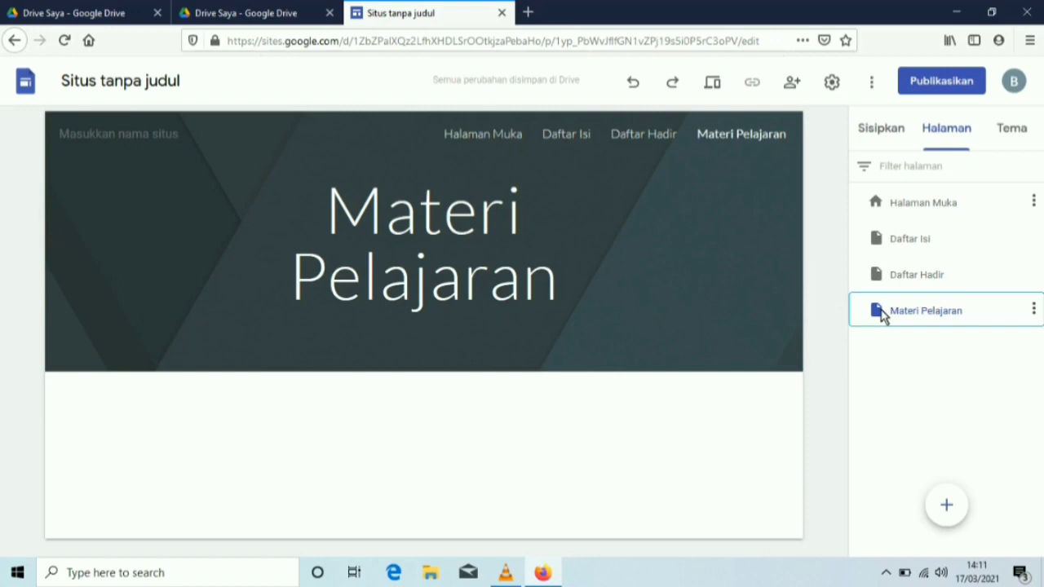
{"action": "left_click", "coordinate": [946, 504]}
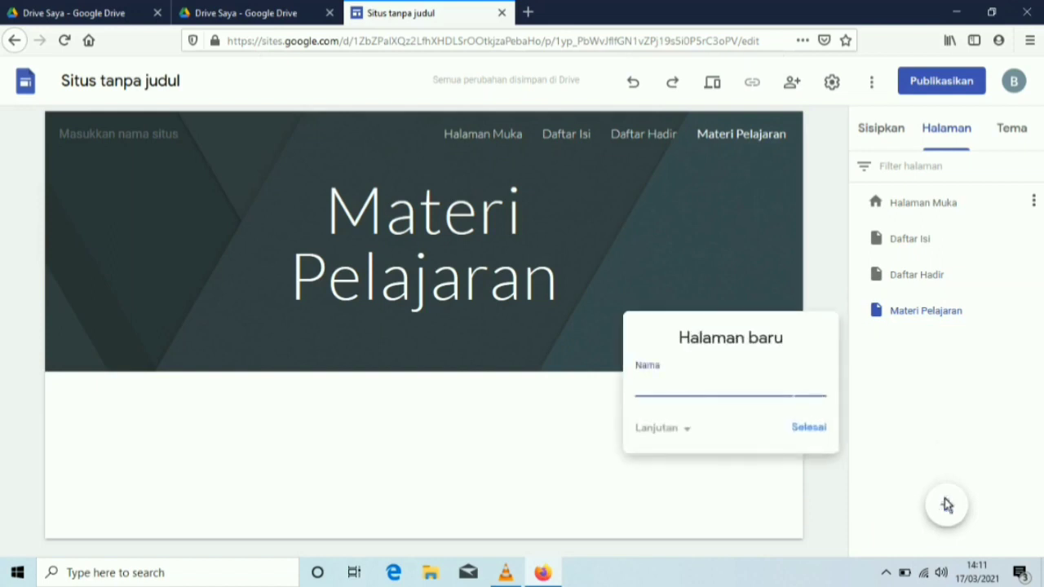
{"action": "type", "text": "t"}
{"action": "key", "text": "BackSpace"}
{"action": "type", "text": "Tugas/PR"}
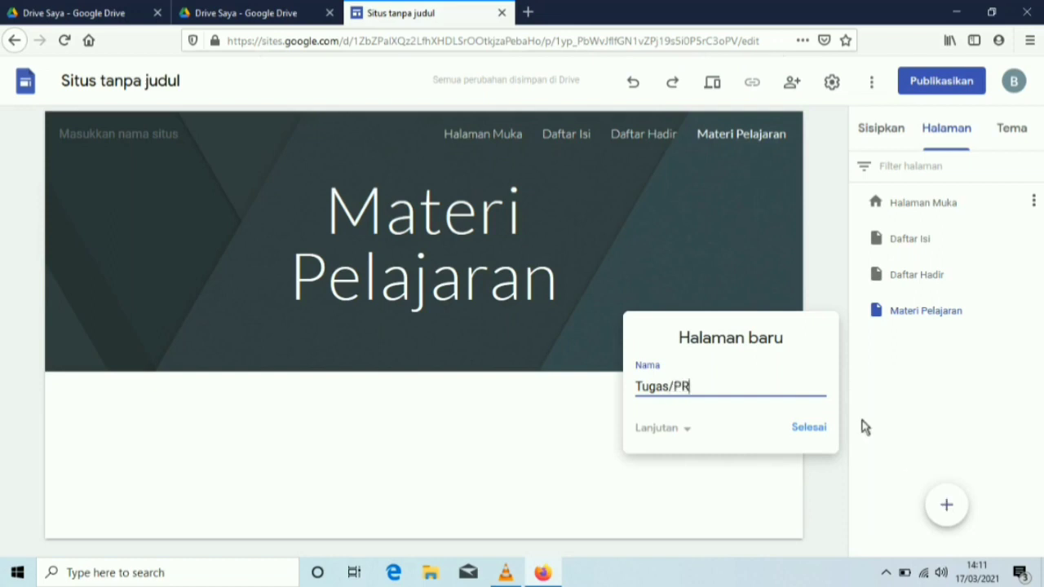
{"action": "left_click", "coordinate": [807, 432]}
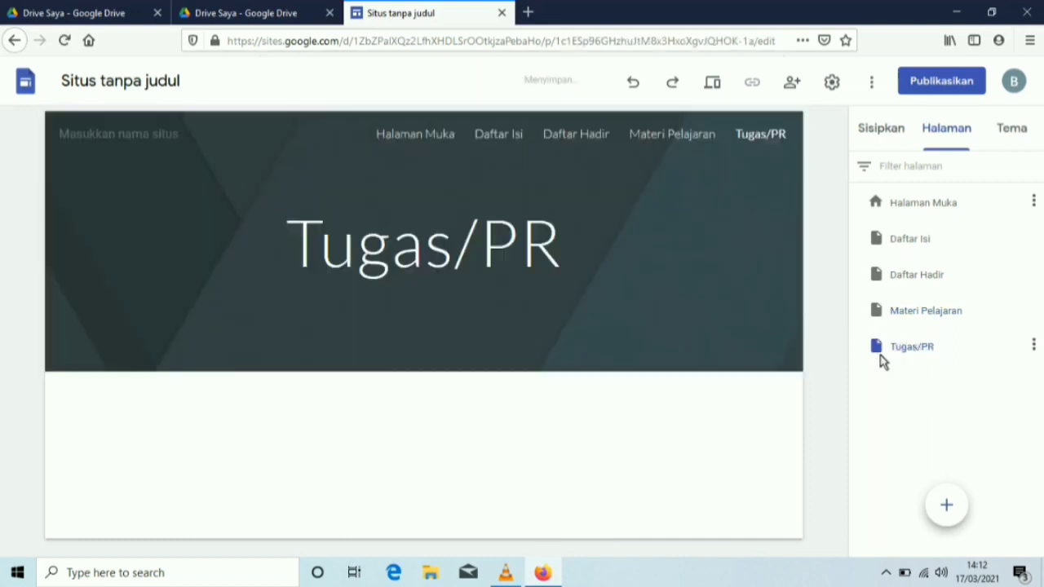
Step: Add a new page named "Diskusi" after the Tugas/PR page
{"action": "left_click", "coordinate": [880, 359]}
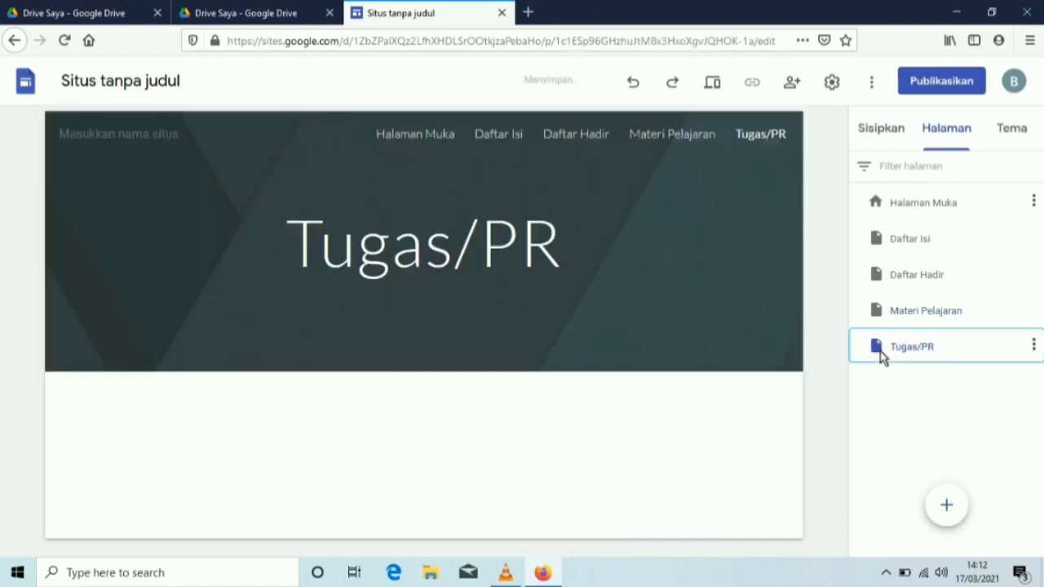
{"action": "left_click", "coordinate": [947, 507]}
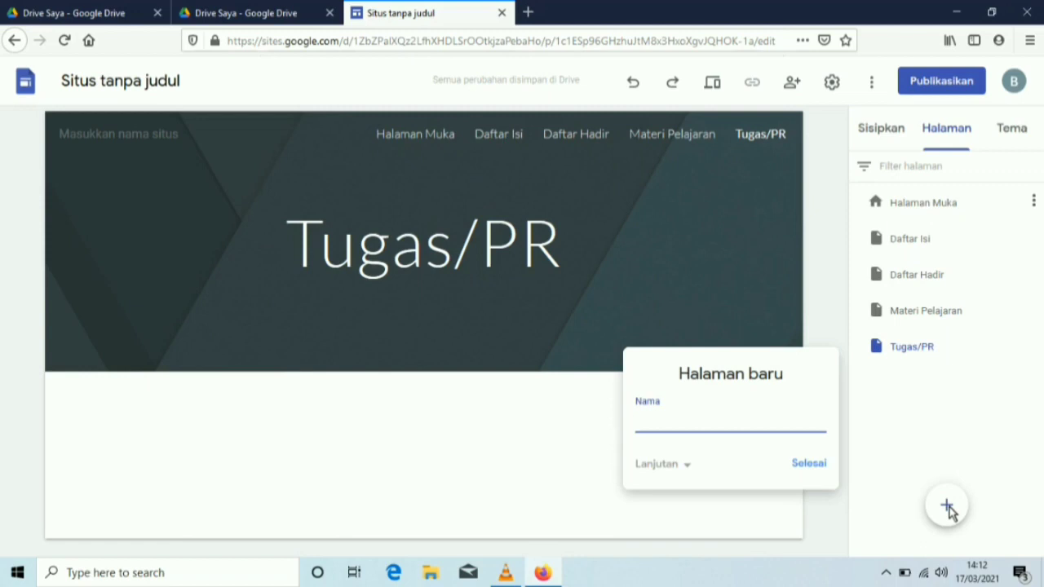
{"action": "type", "text": "Diskusi"}
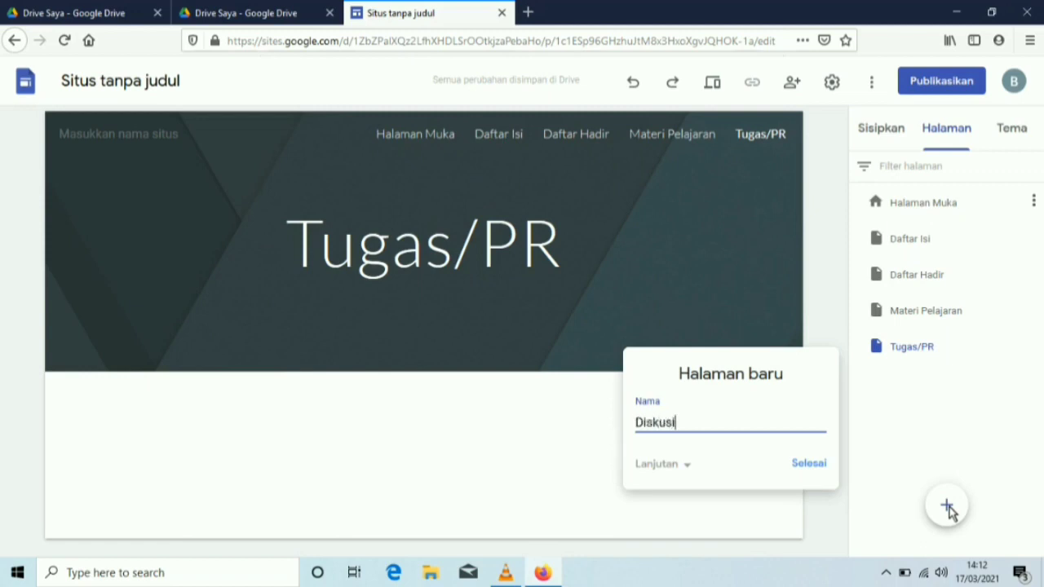
{"action": "left_click", "coordinate": [816, 464]}
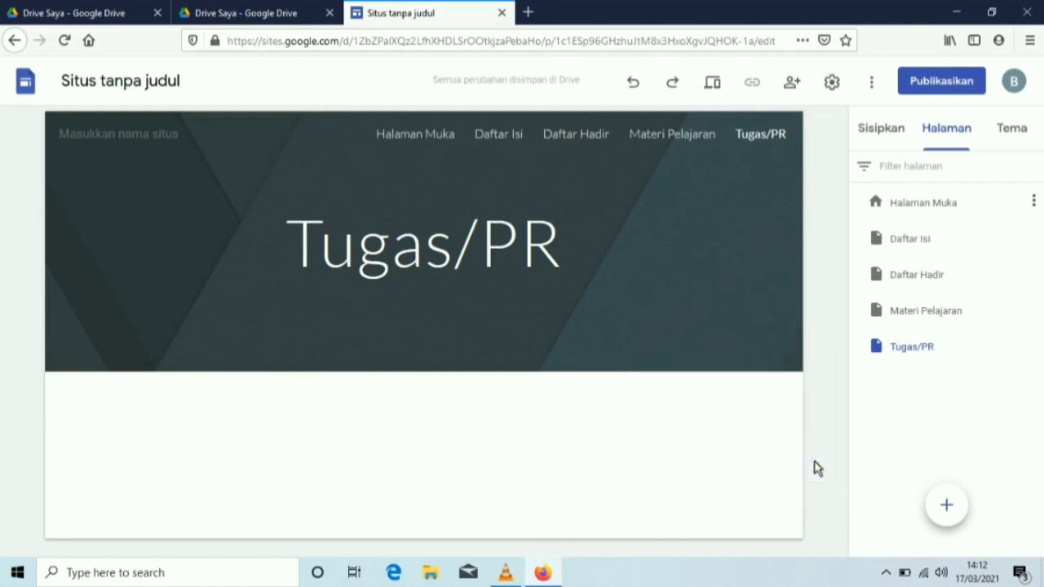
Step: Add a new page named "Nilai" after the Diskusi page
{"action": "mouse_move", "coordinate": [950, 503]}
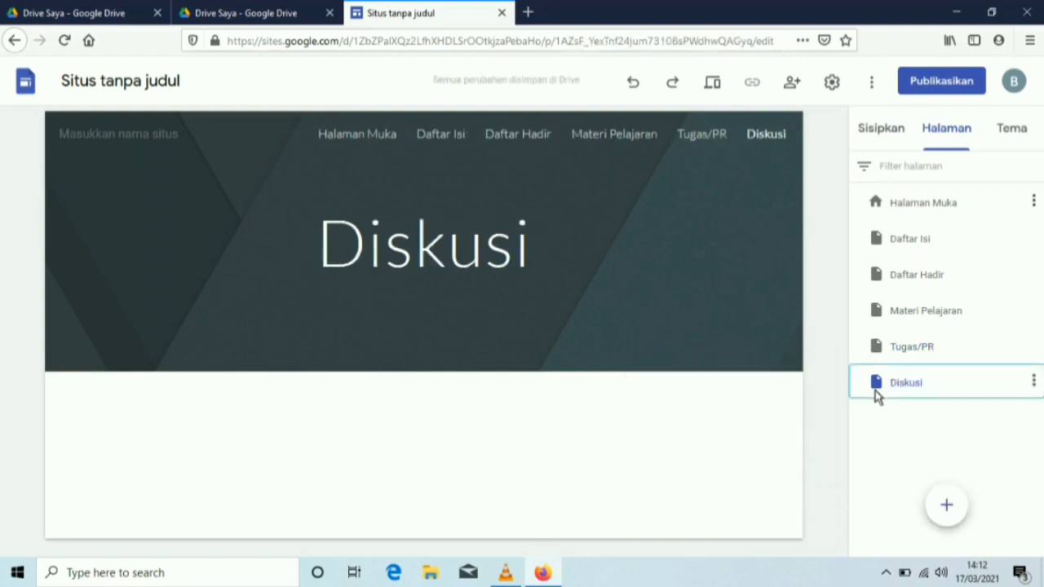
{"action": "left_click", "coordinate": [945, 507]}
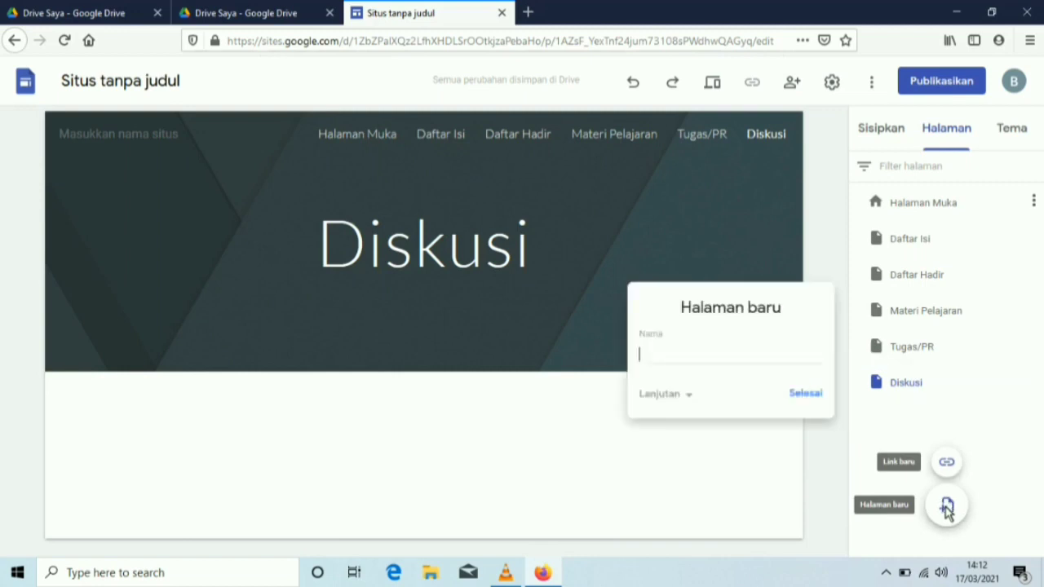
{"action": "type", "text": "Pen"}
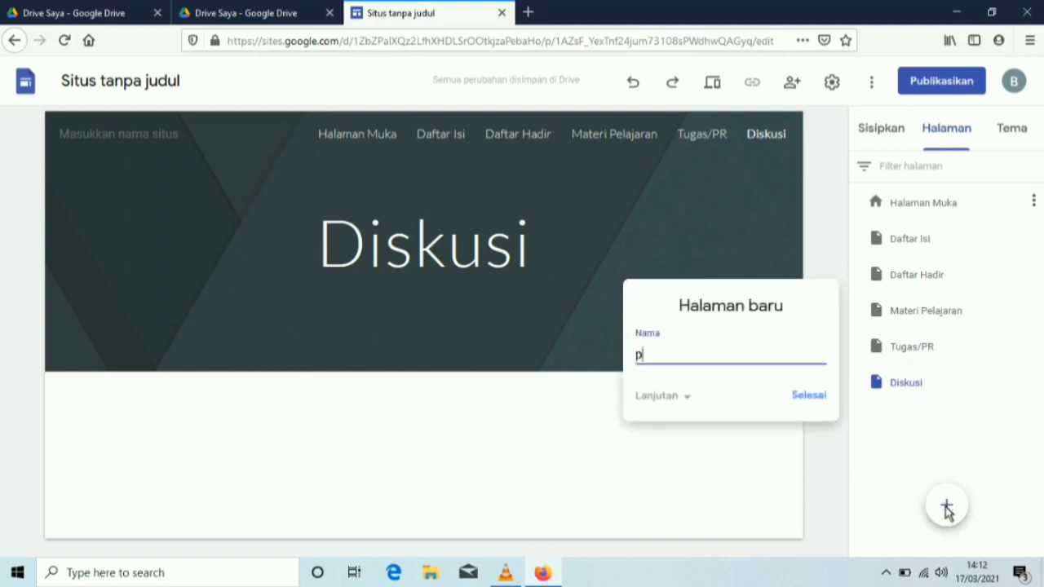
{"action": "type", "text": "ilaian"}
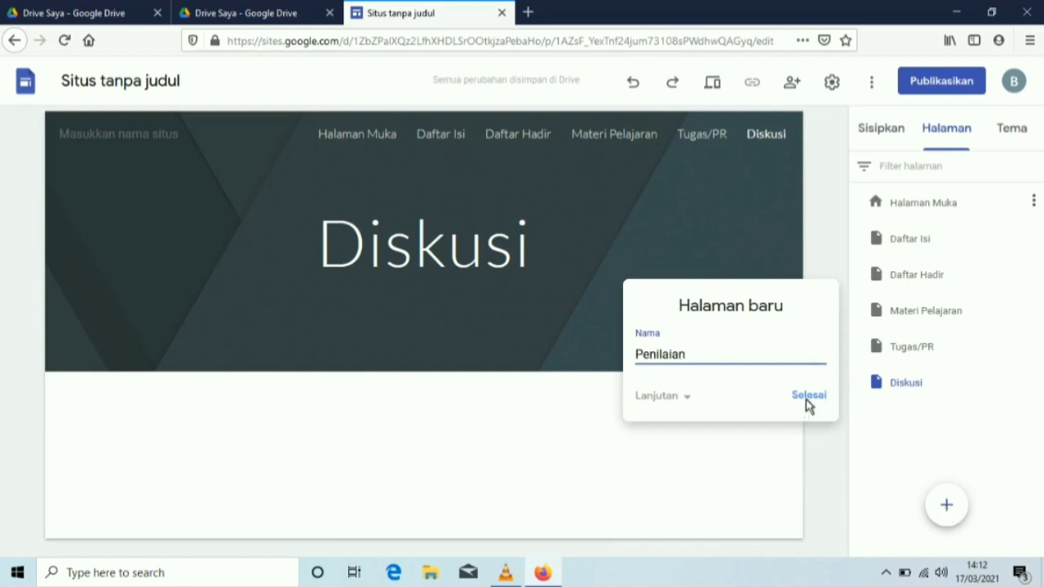
{"action": "key", "text": "BackSpace"}
{"action": "key", "text": "BackSpace"}
{"action": "key", "text": "BackSpace"}
{"action": "key", "text": "BackSpace"}
{"action": "key", "text": "BackSpace"}
{"action": "key", "text": "BackSpace"}
{"action": "key", "text": "BackSpace"}
{"action": "key", "text": "BackSpace"}
{"action": "key", "text": "BackSpace"}
{"action": "type", "text": "Nilai"}
{"action": "left_click", "coordinate": [820, 397]}
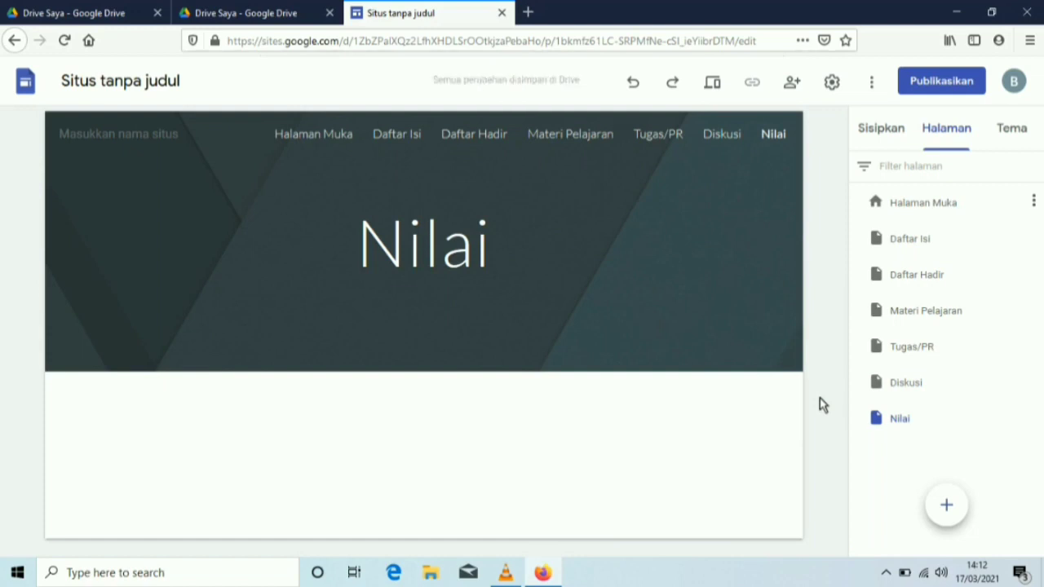
{"action": "left_click", "coordinate": [511, 579]}
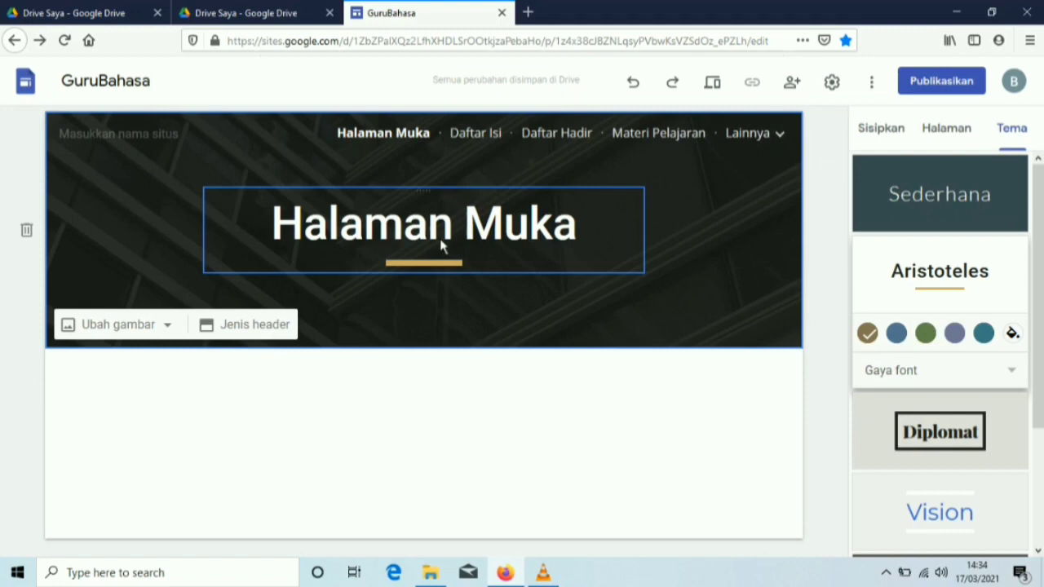
{"action": "left_click", "coordinate": [128, 138]}
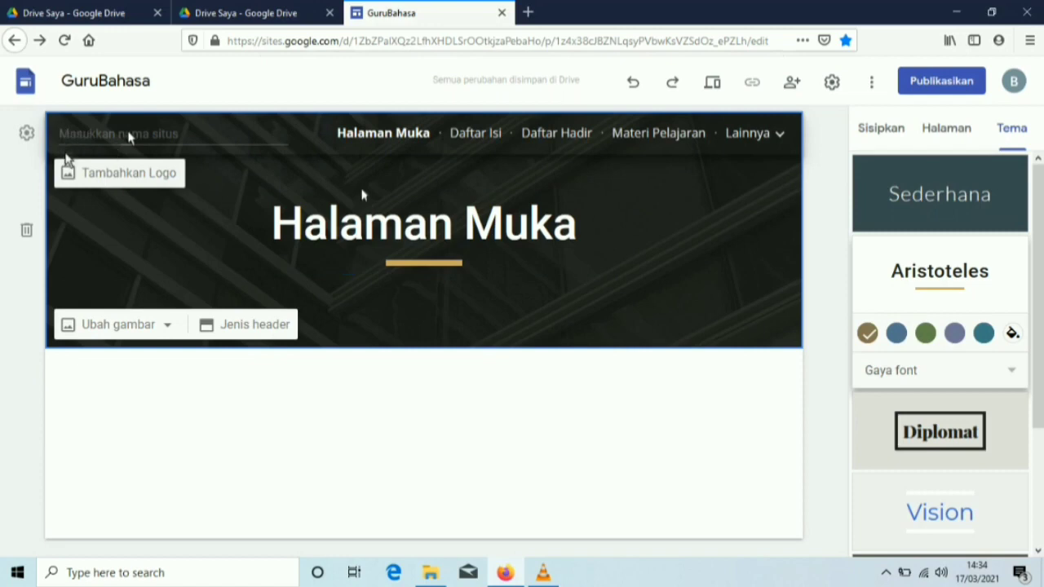
{"action": "left_click", "coordinate": [94, 173]}
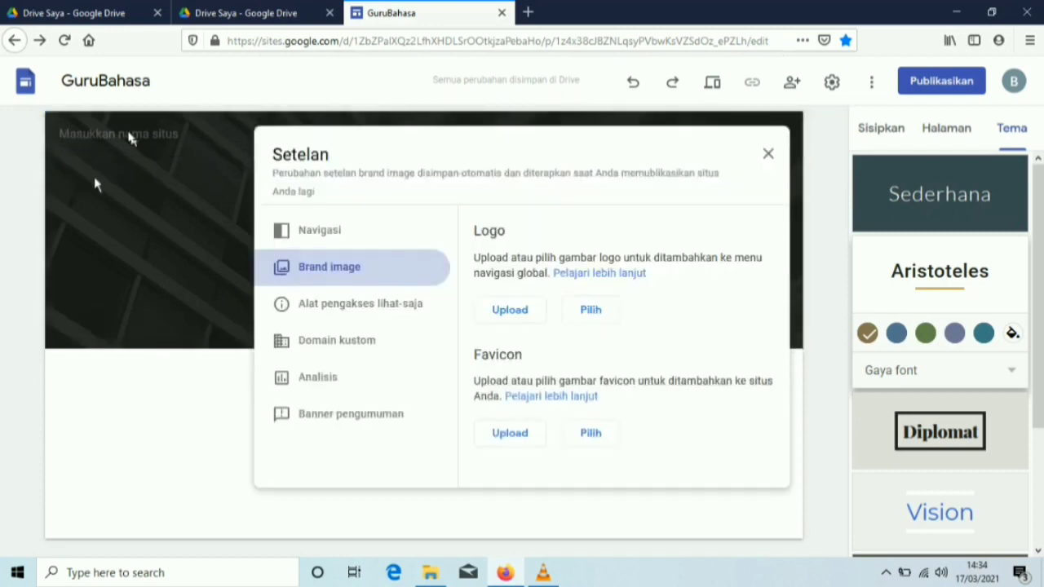
{"action": "left_click", "coordinate": [122, 242]}
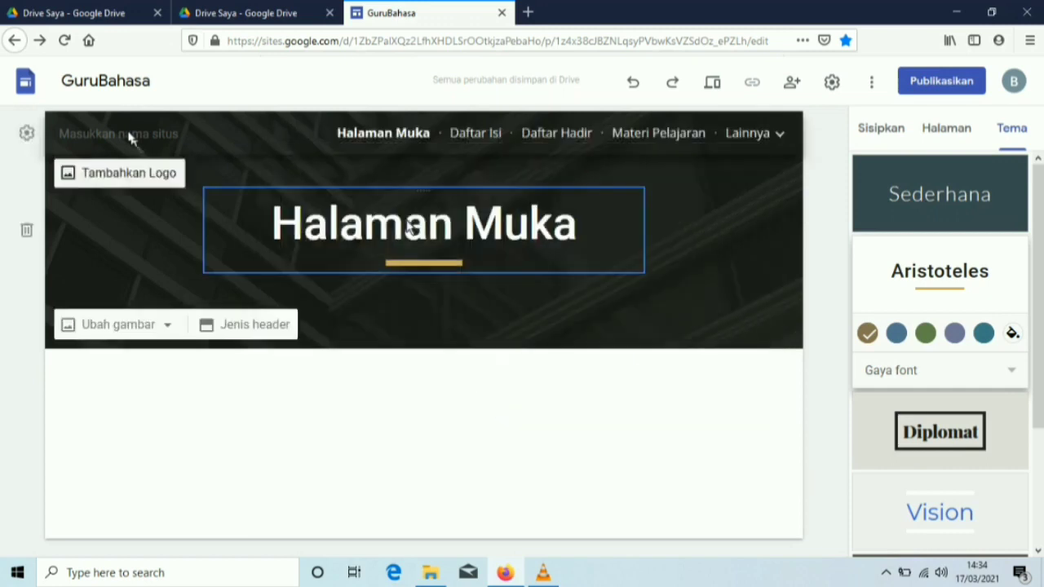
Step: Replace the header title on the Halaman Muka page with "Bahasa Indonesia"
{"action": "left_click", "coordinate": [583, 237]}
{"action": "key", "text": "BackSpace"}
{"action": "key", "text": "BackSpace"}
{"action": "key", "text": "BackSpace"}
{"action": "key", "text": "BackSpace"}
{"action": "key", "text": "BackSpace"}
{"action": "key", "text": "BackSpace"}
{"action": "key", "text": "BackSpace"}
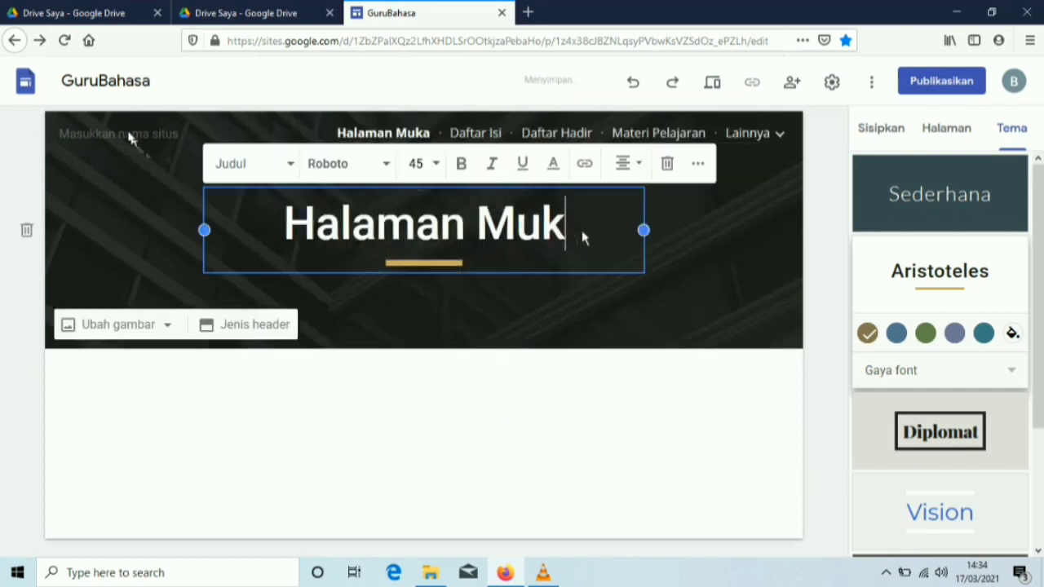
{"action": "key", "text": "BackSpace"}
{"action": "key", "text": "BackSpace"}
{"action": "key", "text": "BackSpace"}
{"action": "key", "text": "BackSpace"}
{"action": "key", "text": "BackSpace"}
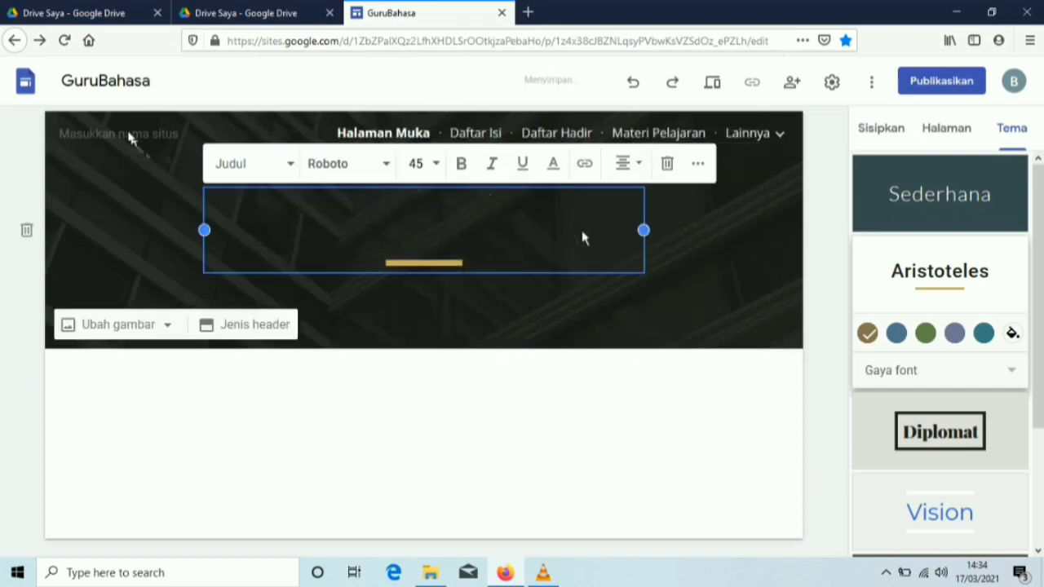
{"action": "type", "text": "Bha"}
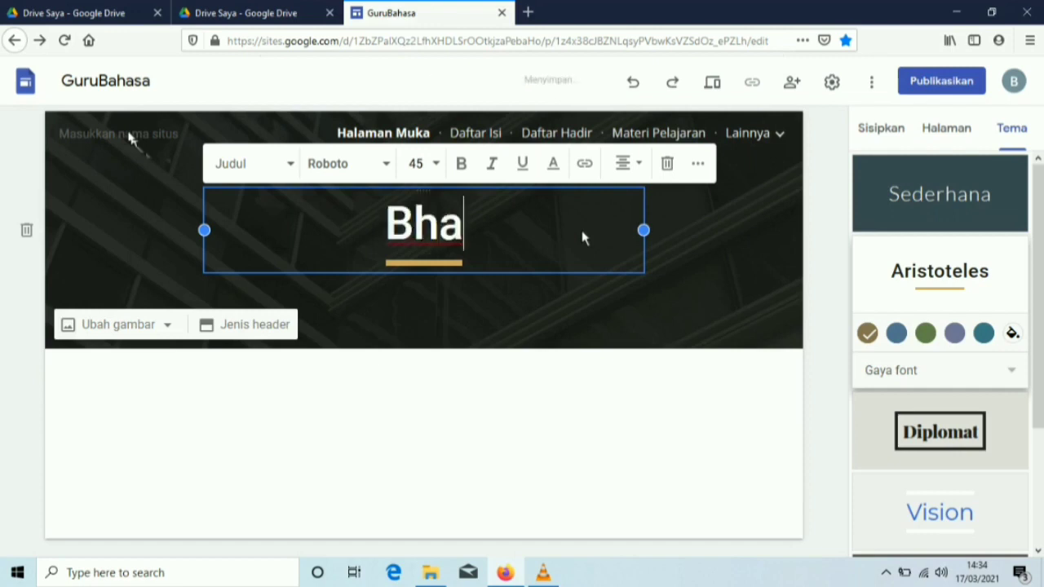
{"action": "key", "text": "BackSpace"}
{"action": "key", "text": "BackSpace"}
{"action": "type", "text": "aha"}
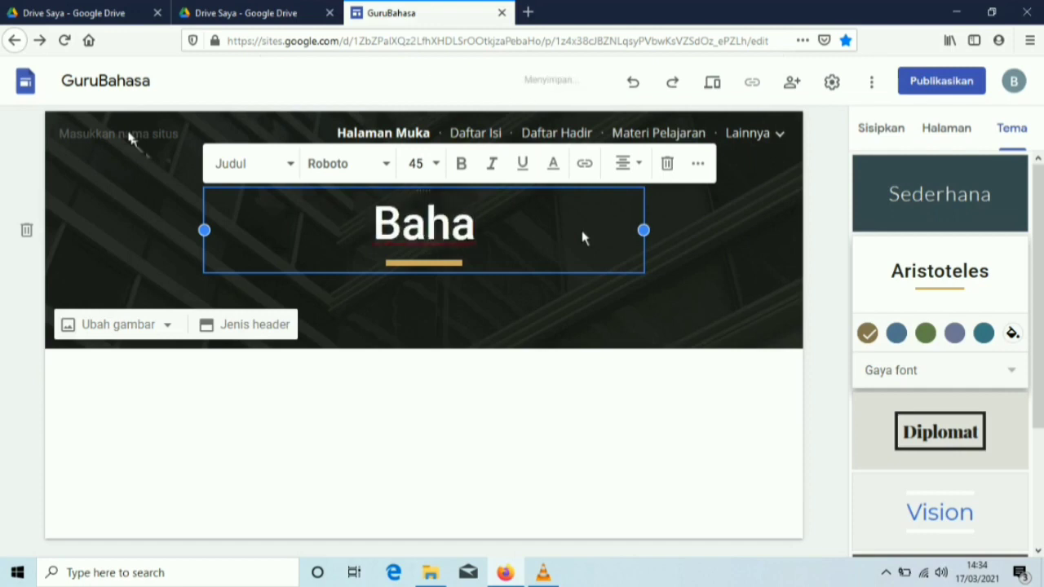
{"action": "type", "text": "sa Indonesia"}
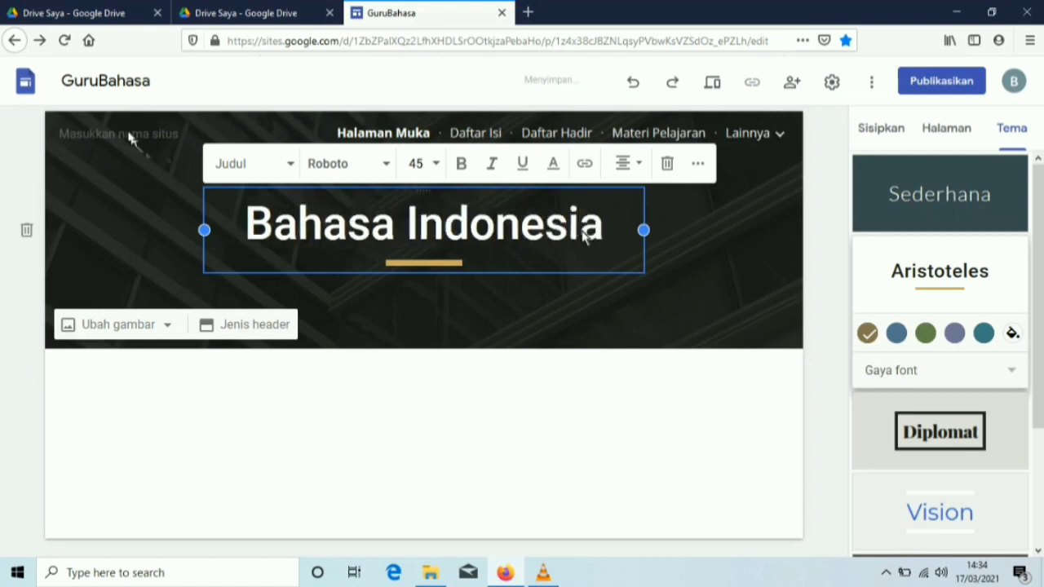
{"action": "left_click", "coordinate": [720, 257]}
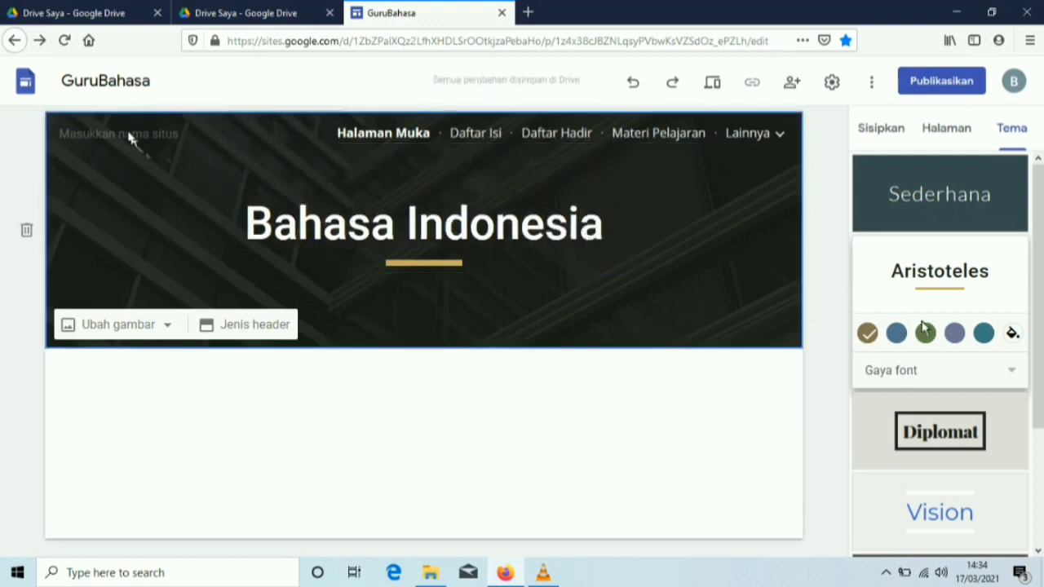
Step: Try the blue and green accent colours of the Aristoteles theme
{"action": "left_click", "coordinate": [895, 339]}
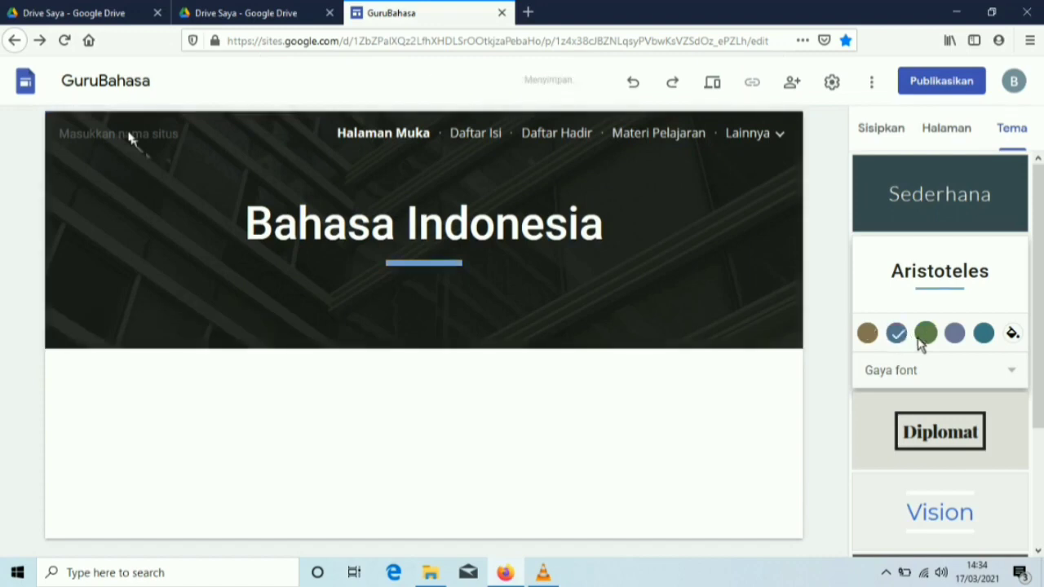
{"action": "left_click", "coordinate": [920, 337]}
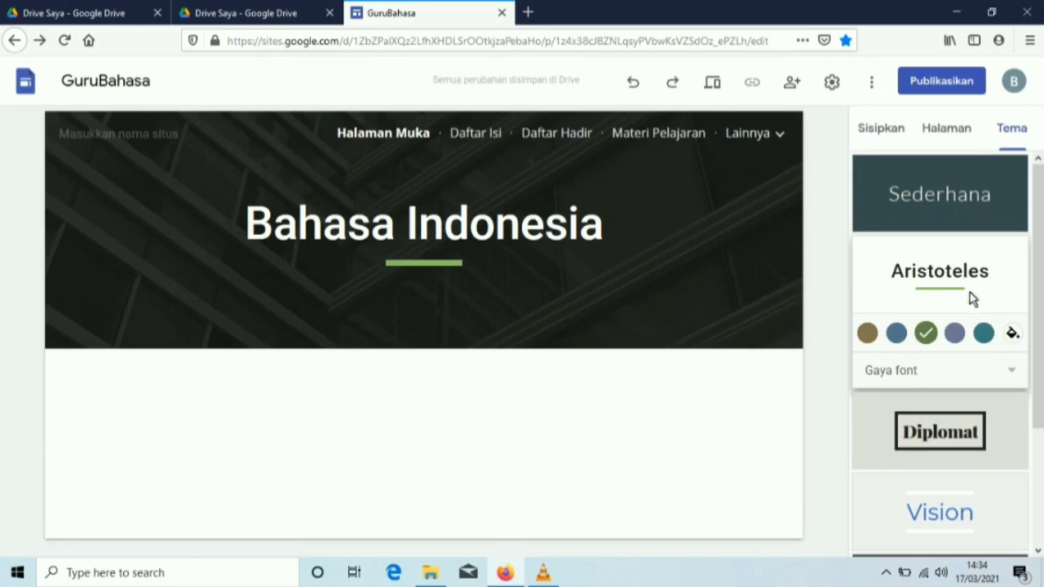
Step: Try the Diplomat theme on the site, then apply the Impresi theme
{"action": "left_click", "coordinate": [974, 431]}
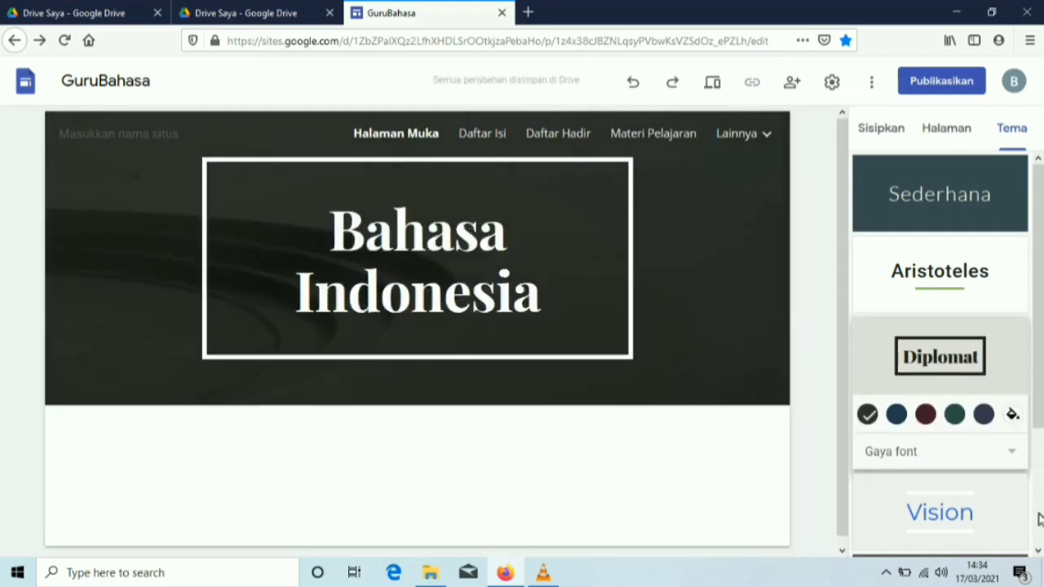
{"action": "left_click", "coordinate": [1038, 551]}
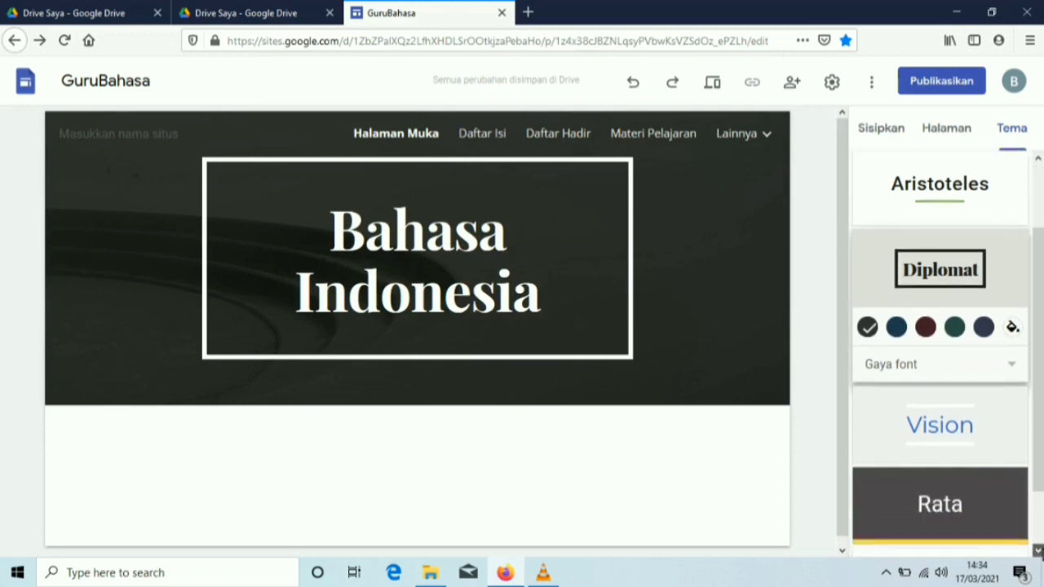
{"action": "left_click", "coordinate": [992, 507]}
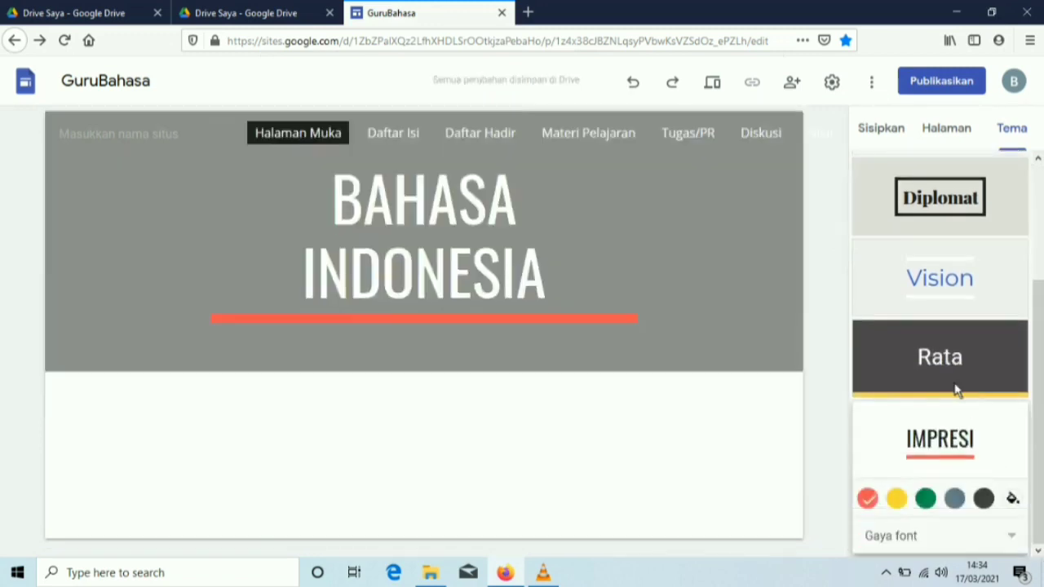
Step: Try the Rata theme on the site, then apply the Diplomat theme
{"action": "left_click", "coordinate": [943, 389]}
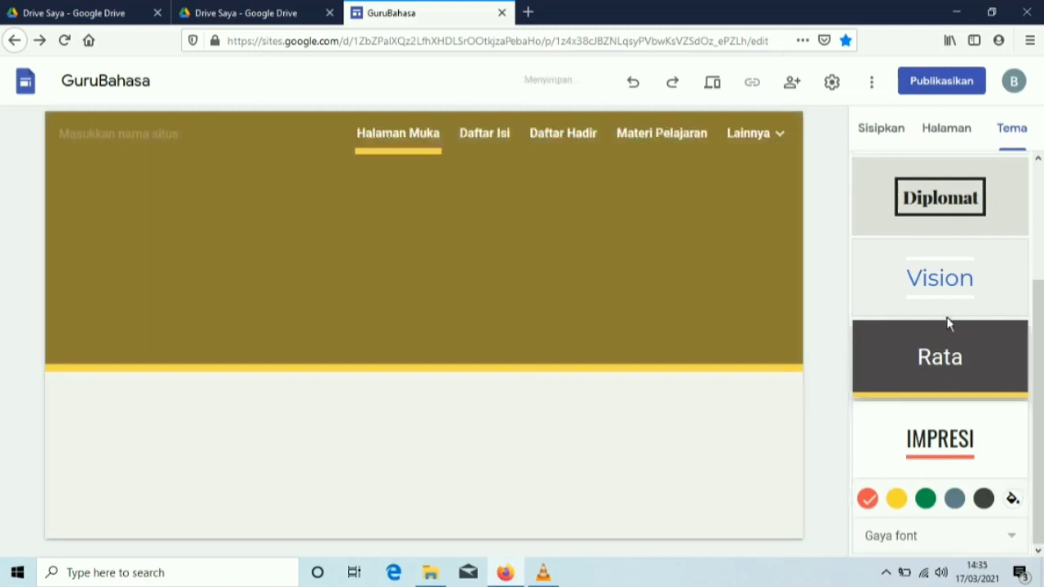
{"action": "left_click", "coordinate": [962, 198]}
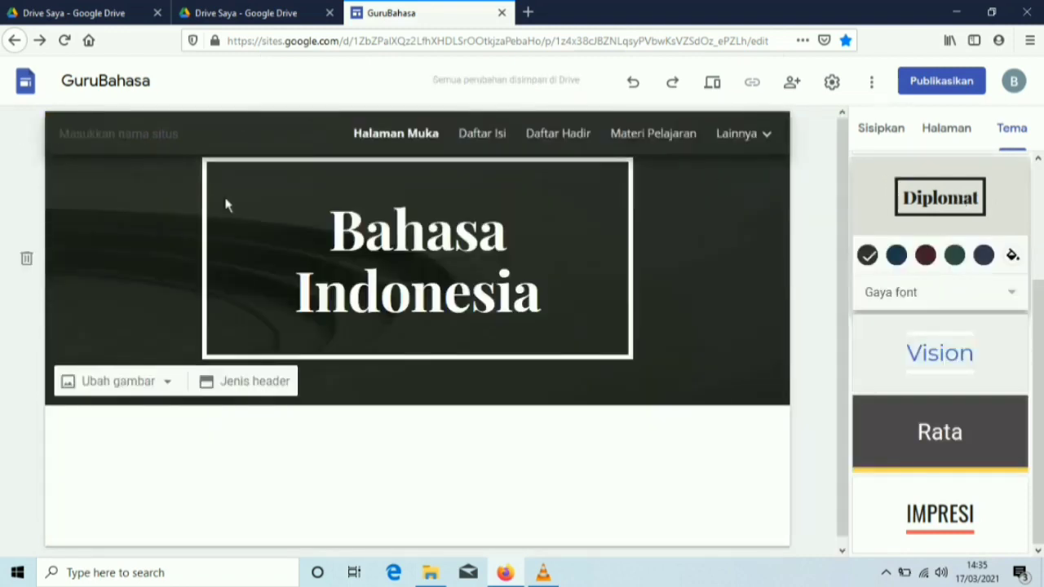
Step: Start replacing the header image on the Halaman Muka page and search Google images for "background"
{"action": "left_click", "coordinate": [95, 389]}
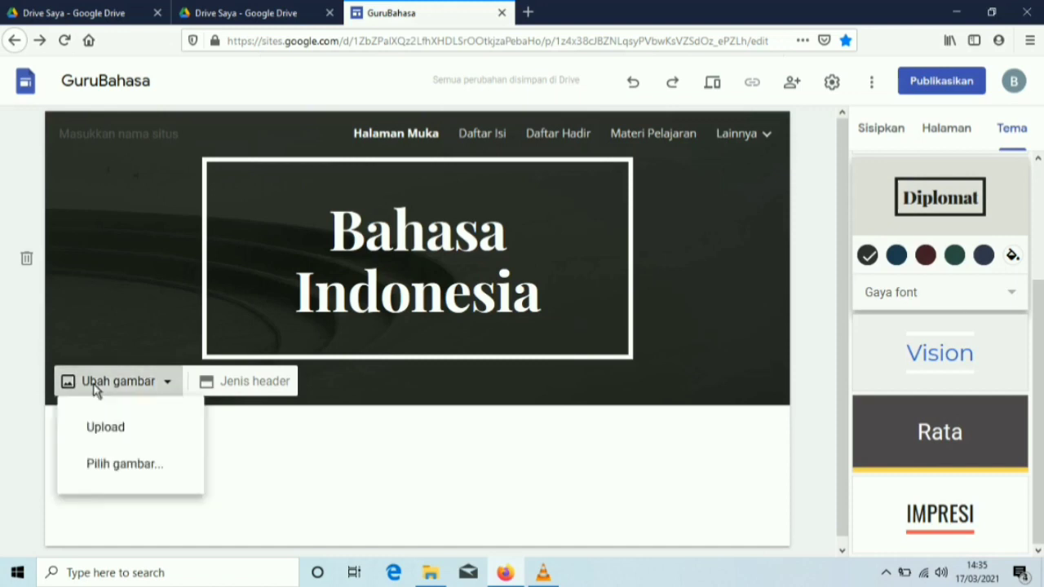
{"action": "left_click", "coordinate": [113, 465]}
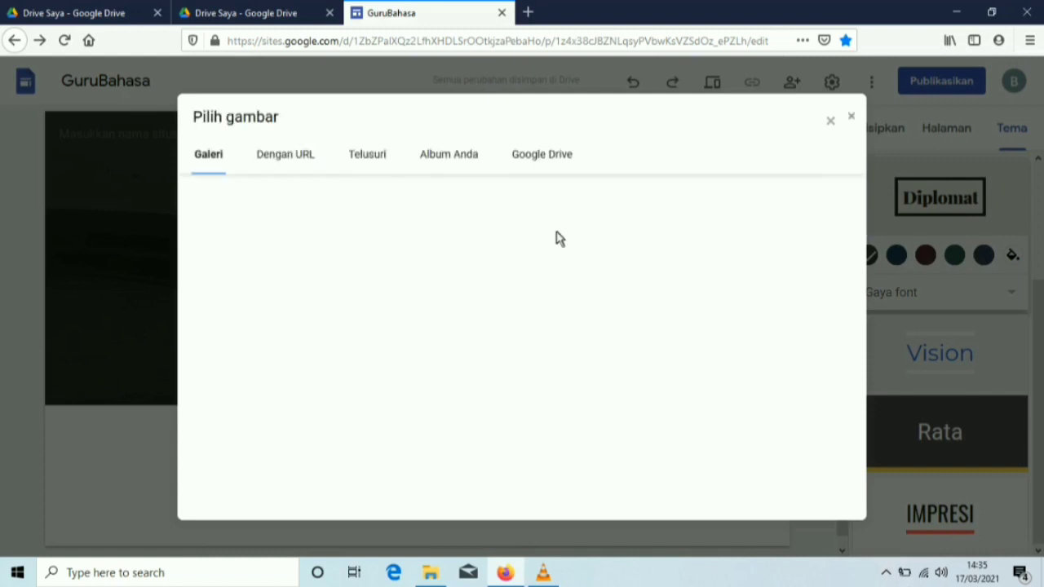
{"action": "left_click", "coordinate": [363, 163]}
{"action": "left_click", "coordinate": [355, 204]}
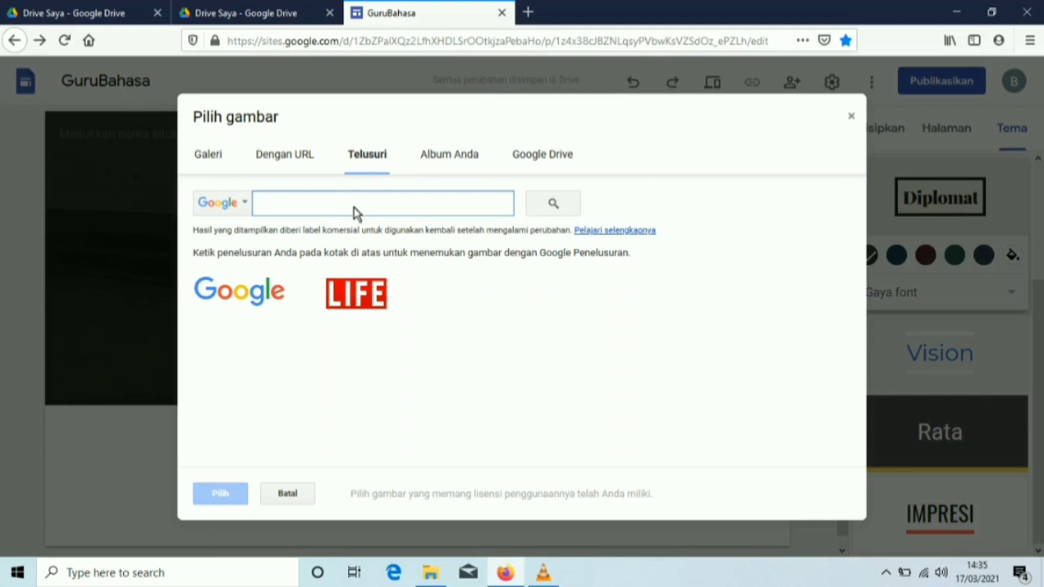
{"action": "type", "text": "back"}
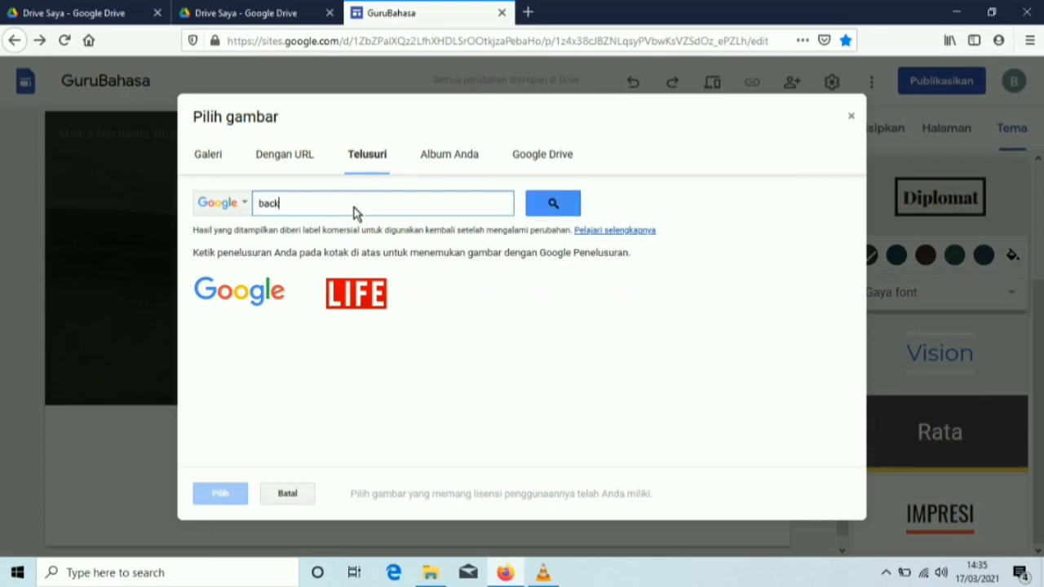
{"action": "type", "text": "ground"}
{"action": "key", "text": "Return"}
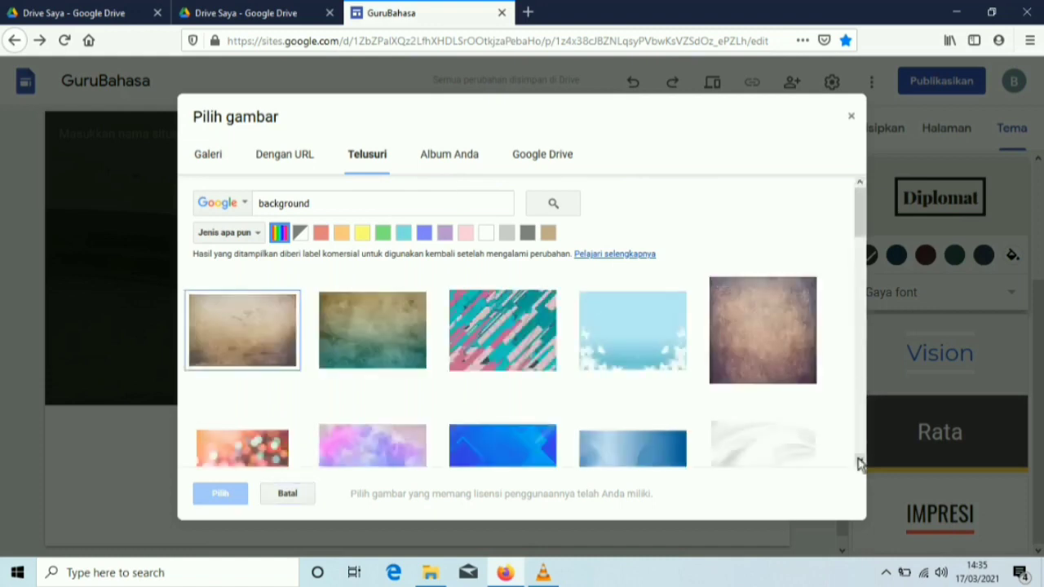
Step: Set the white abstract image with soft curved waves from the search results as the header background
{"action": "scroll", "coordinate": [859, 464], "scroll_direction": "down", "scroll_amount": 5}
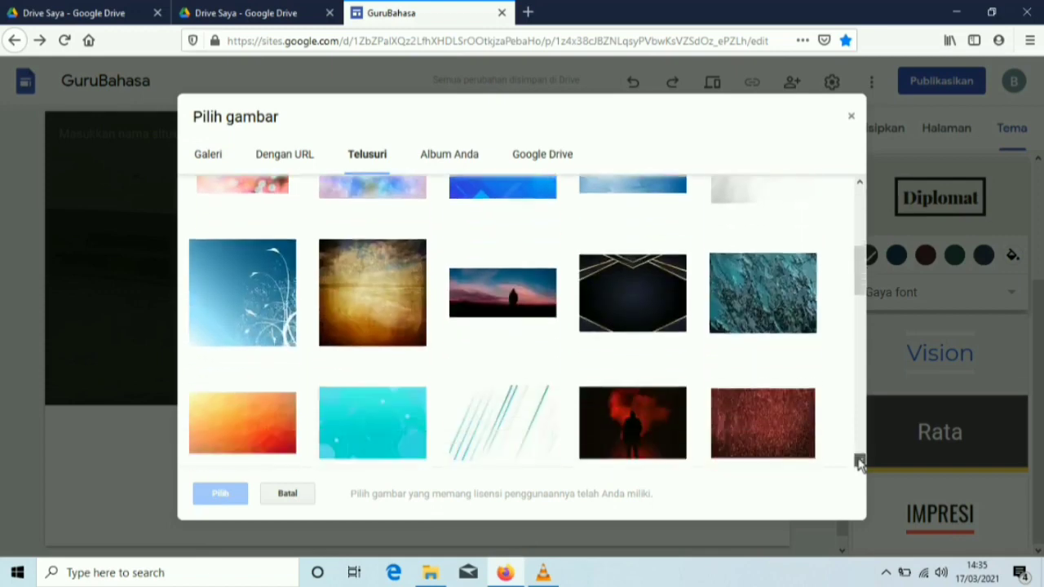
{"action": "scroll", "coordinate": [859, 463], "scroll_direction": "down", "scroll_amount": 4}
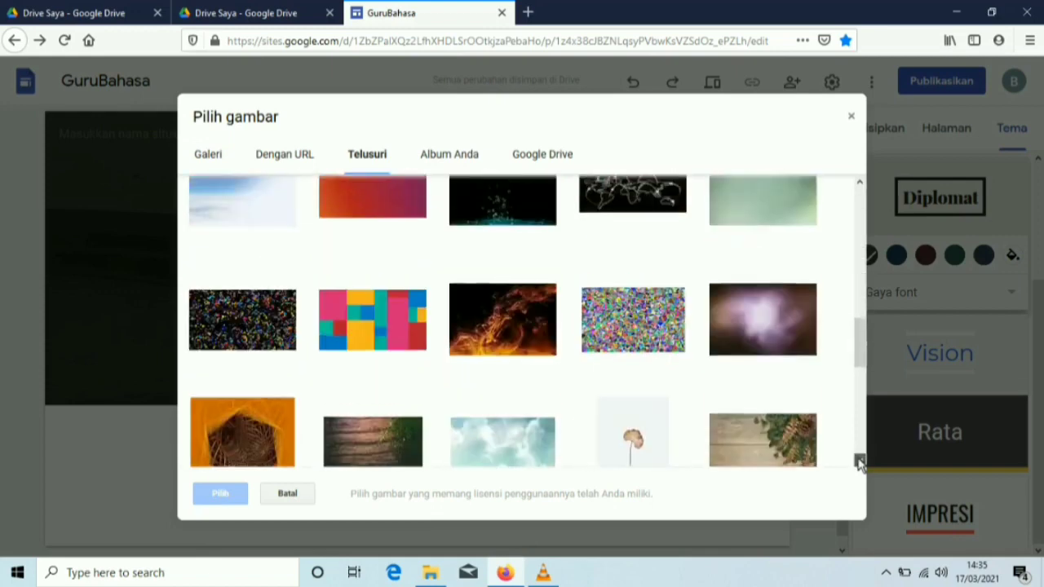
{"action": "scroll", "coordinate": [859, 463], "scroll_direction": "down", "scroll_amount": 3}
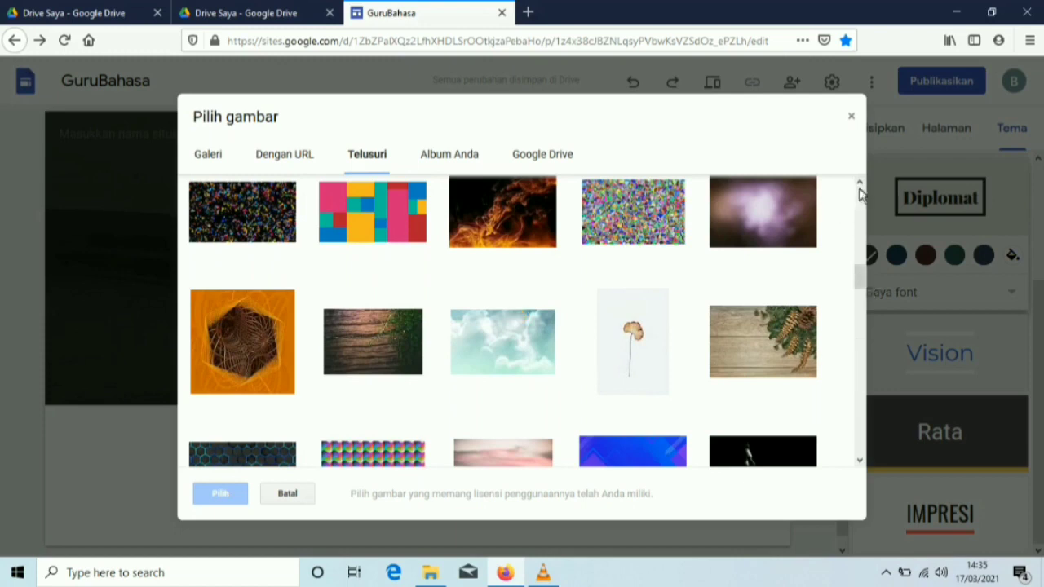
{"action": "scroll", "coordinate": [859, 193], "scroll_direction": "up", "scroll_amount": 8}
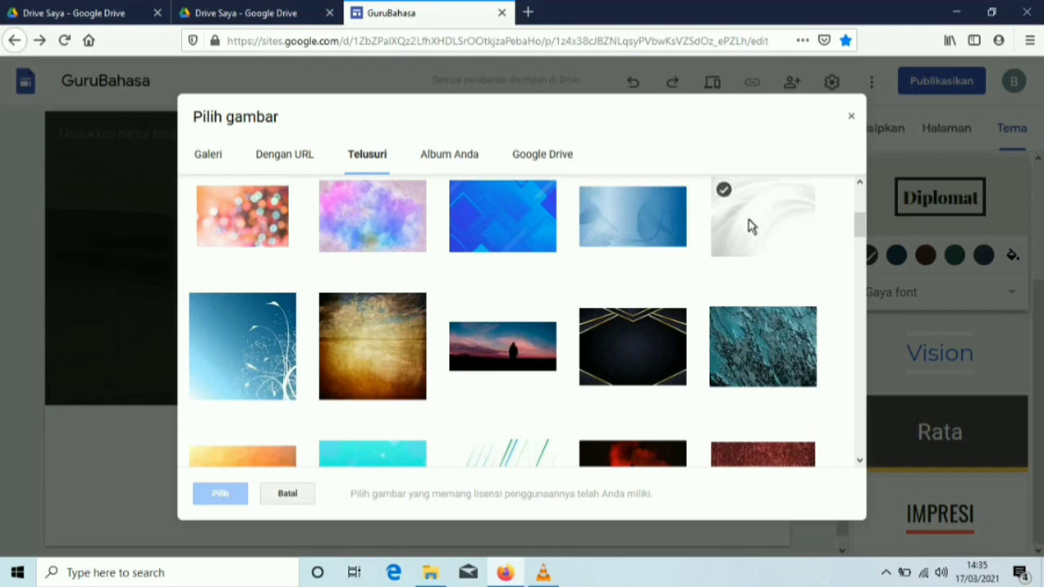
{"action": "left_click", "coordinate": [750, 227]}
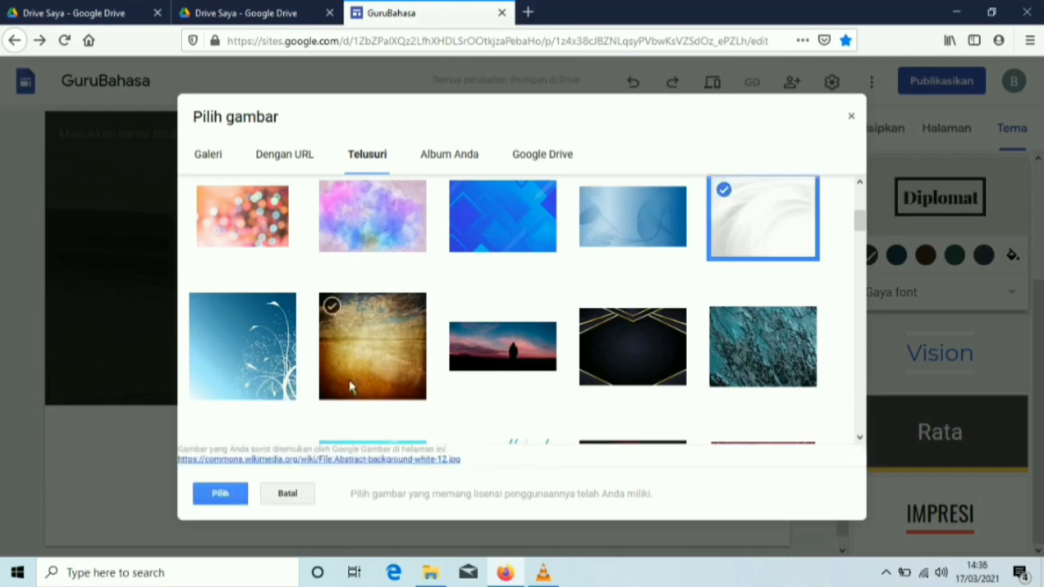
{"action": "left_click", "coordinate": [222, 494]}
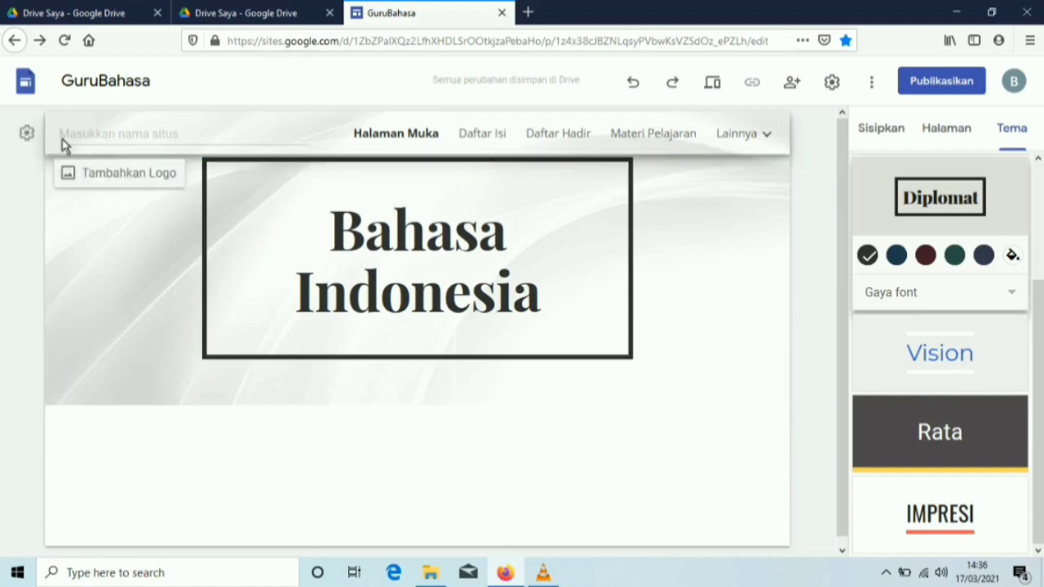
Step: Start adding a site logo from existing images and search Google images for "logo sma"
{"action": "left_click", "coordinate": [91, 174]}
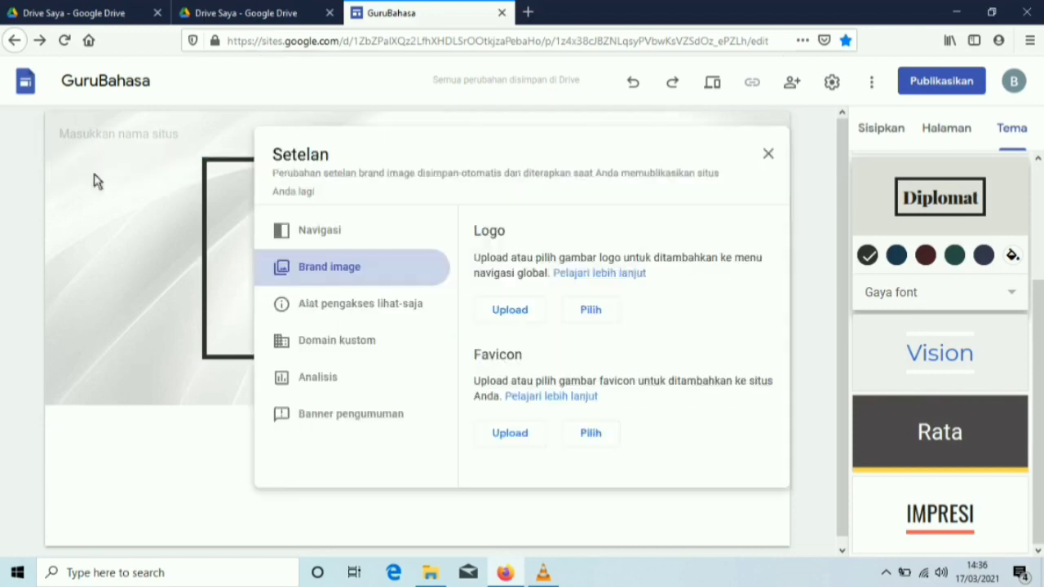
{"action": "left_click", "coordinate": [590, 310]}
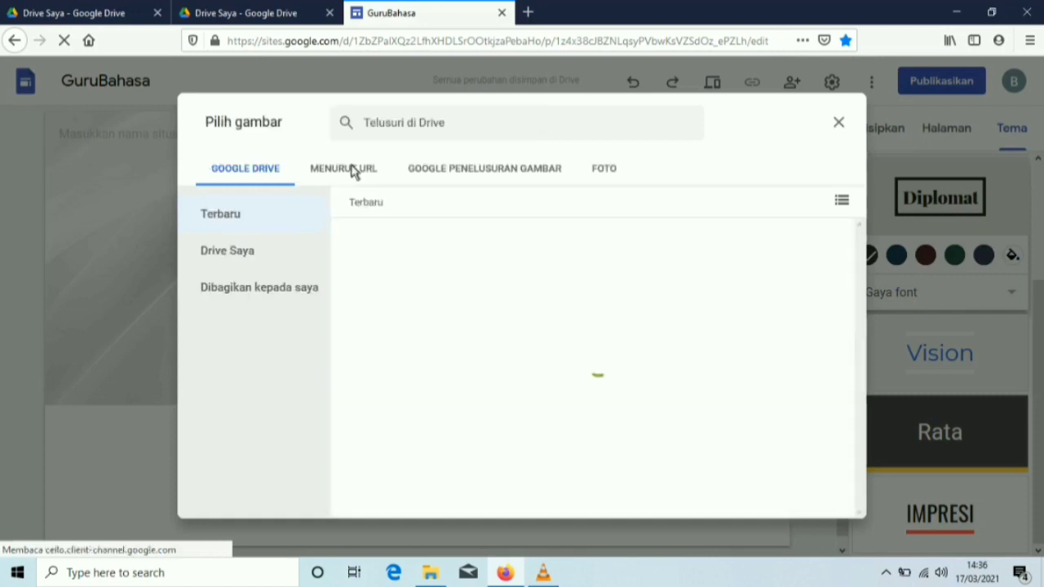
{"action": "left_click", "coordinate": [465, 173]}
{"action": "type", "text": "lo"}
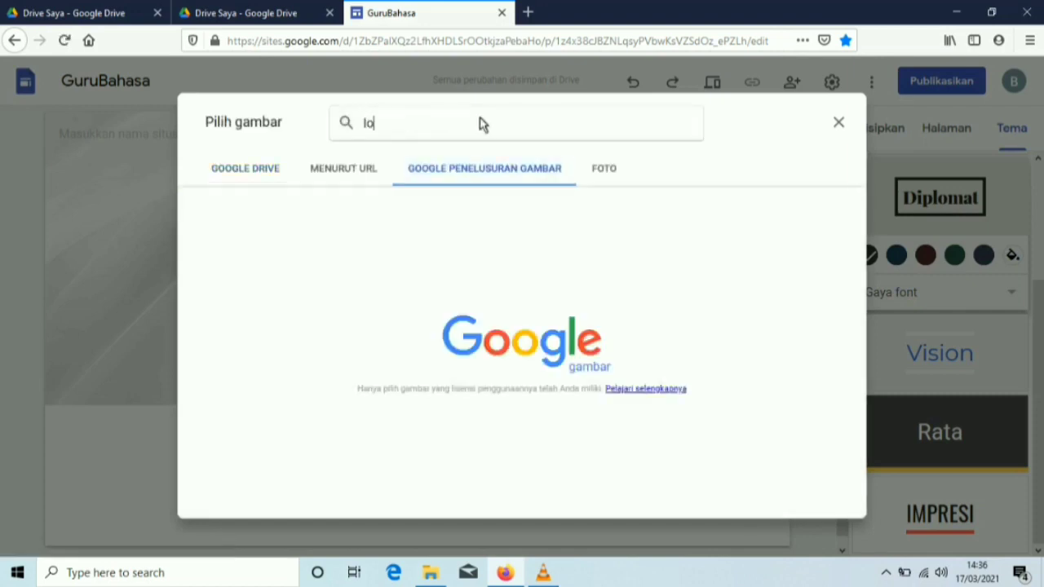
{"action": "type", "text": "go sma"}
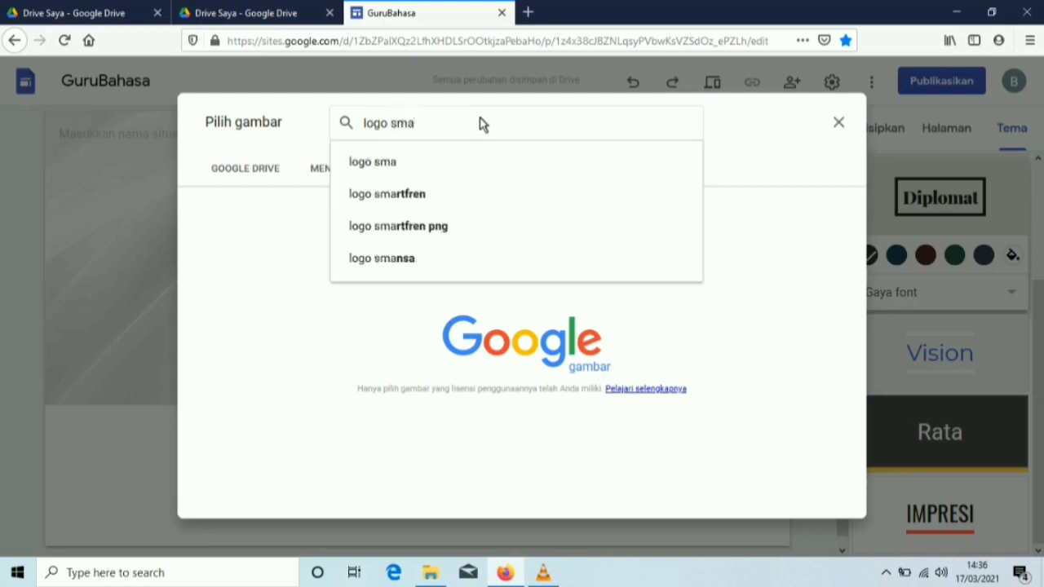
{"action": "key", "text": "Return"}
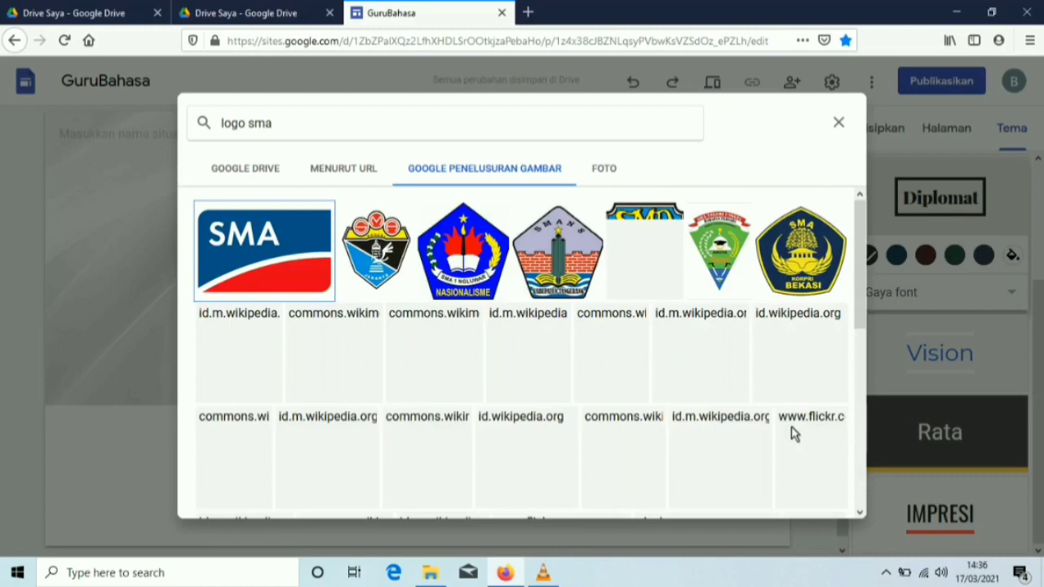
Step: Insert the blue Tut Wuri Handayani emblem from the search results as the site logo and close the settings
{"action": "scroll", "coordinate": [862, 514], "scroll_direction": "down", "scroll_amount": 10}
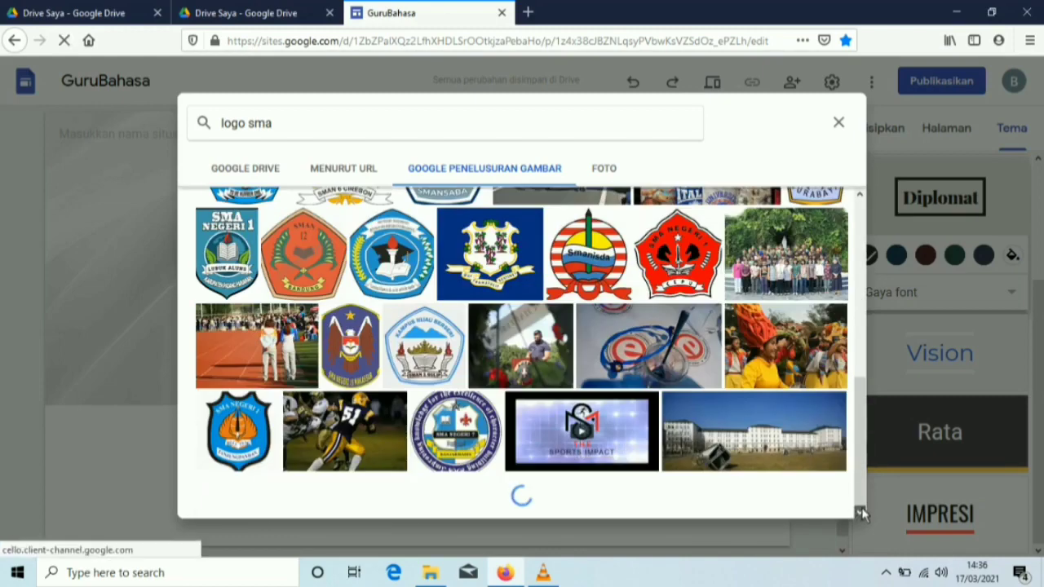
{"action": "scroll", "coordinate": [862, 514], "scroll_direction": "down", "scroll_amount": 5}
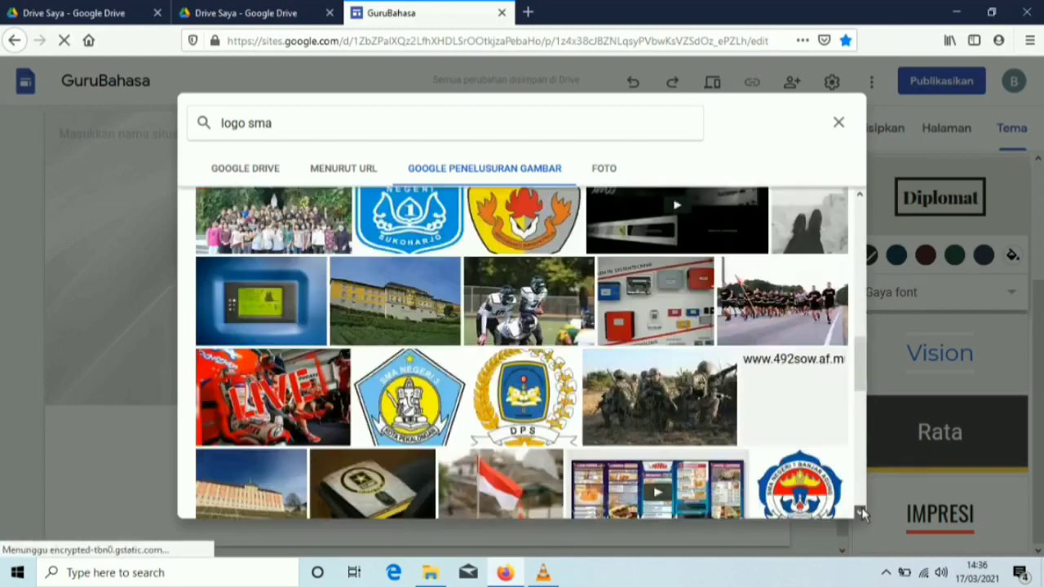
{"action": "scroll", "coordinate": [862, 514], "scroll_direction": "down", "scroll_amount": 5}
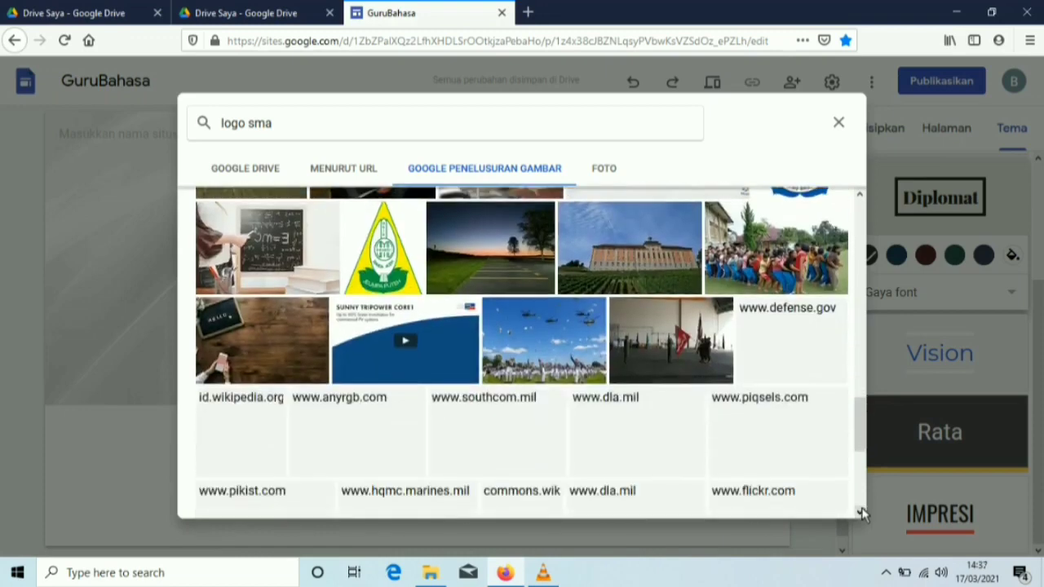
{"action": "scroll", "coordinate": [862, 514], "scroll_direction": "down", "scroll_amount": 1}
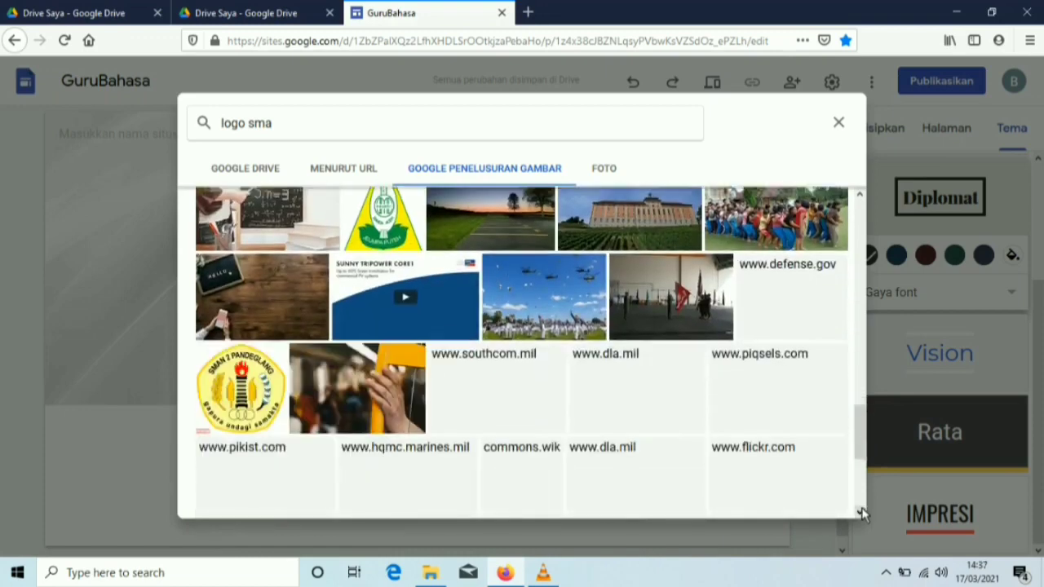
{"action": "left_click", "coordinate": [861, 513]}
{"action": "left_click", "coordinate": [862, 513]}
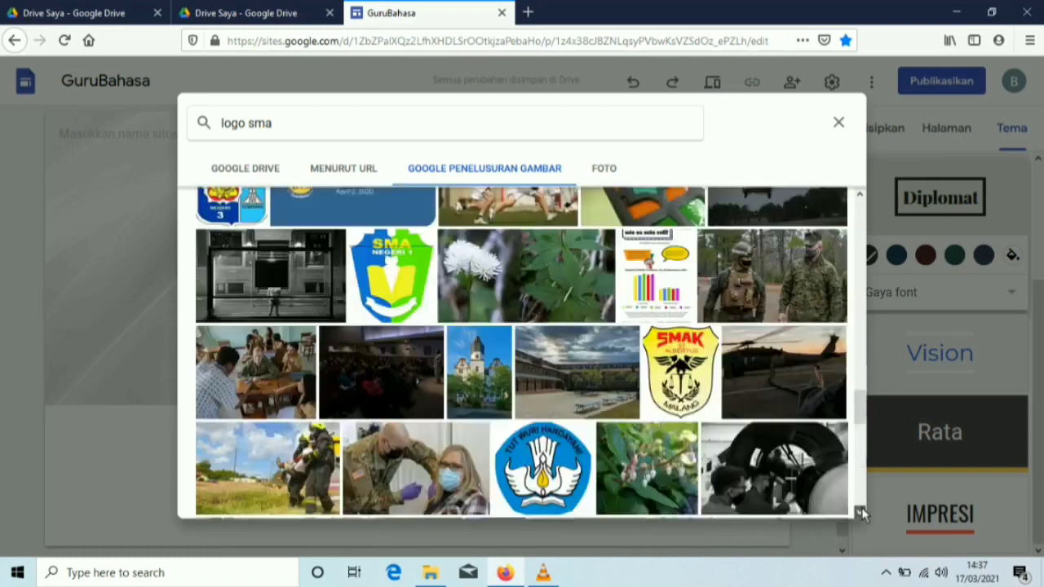
{"action": "left_click", "coordinate": [559, 459]}
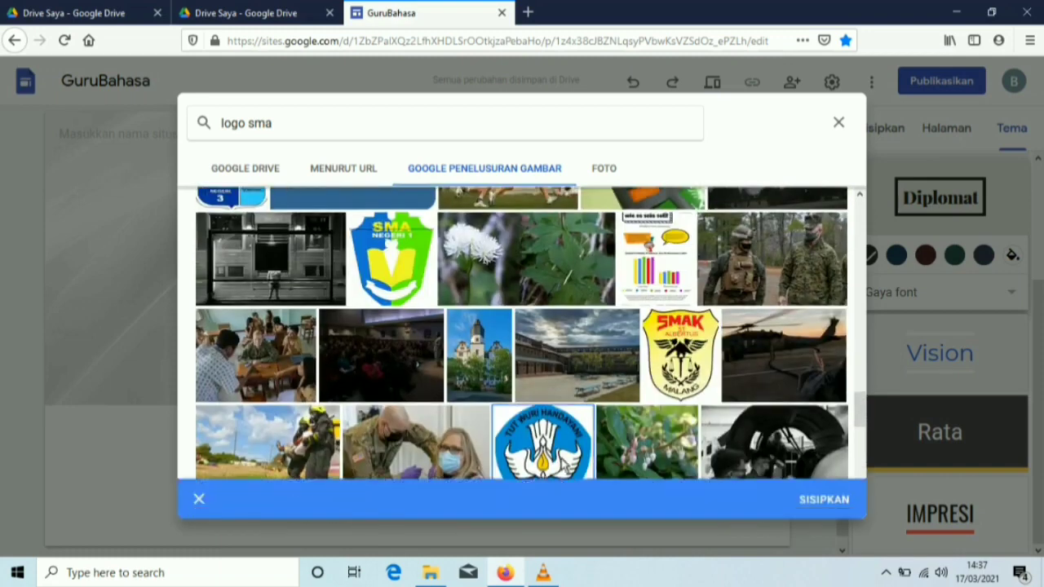
{"action": "left_click", "coordinate": [817, 511]}
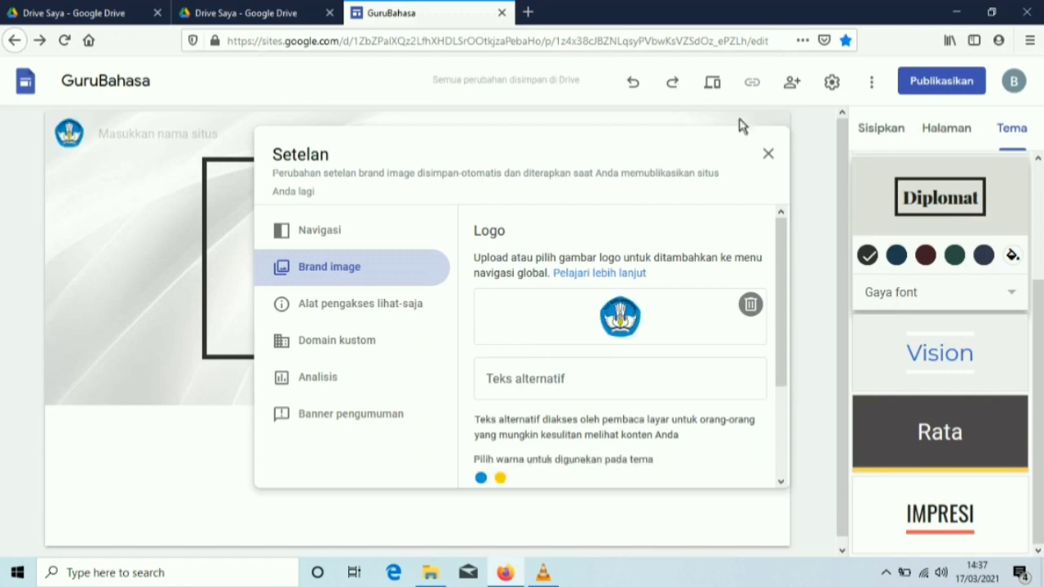
{"action": "left_click", "coordinate": [767, 154]}
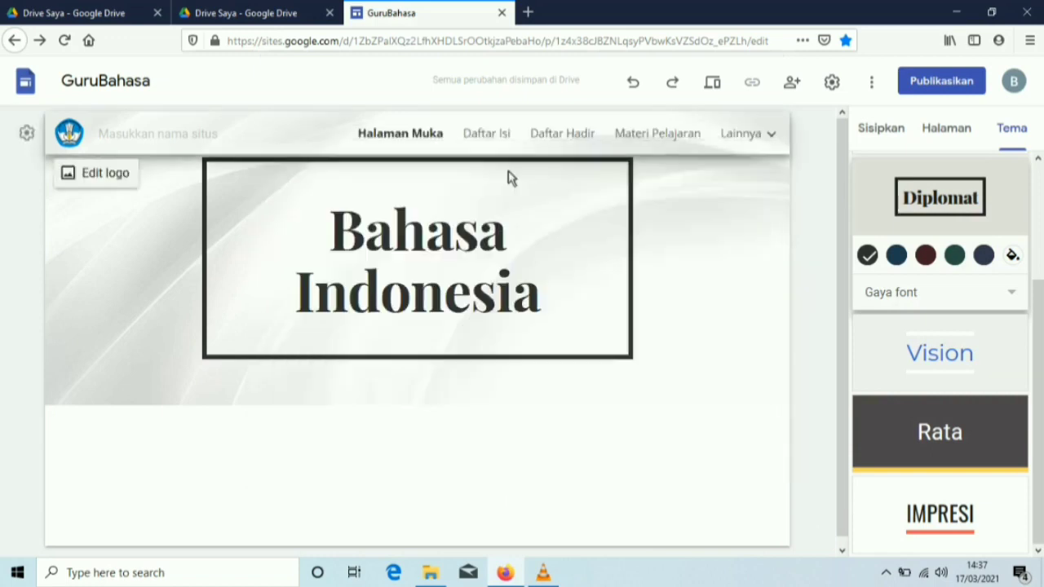
Step: Enter "Guru Bahasa" as the site name beside the logo
{"action": "mouse_move", "coordinate": [320, 167]}
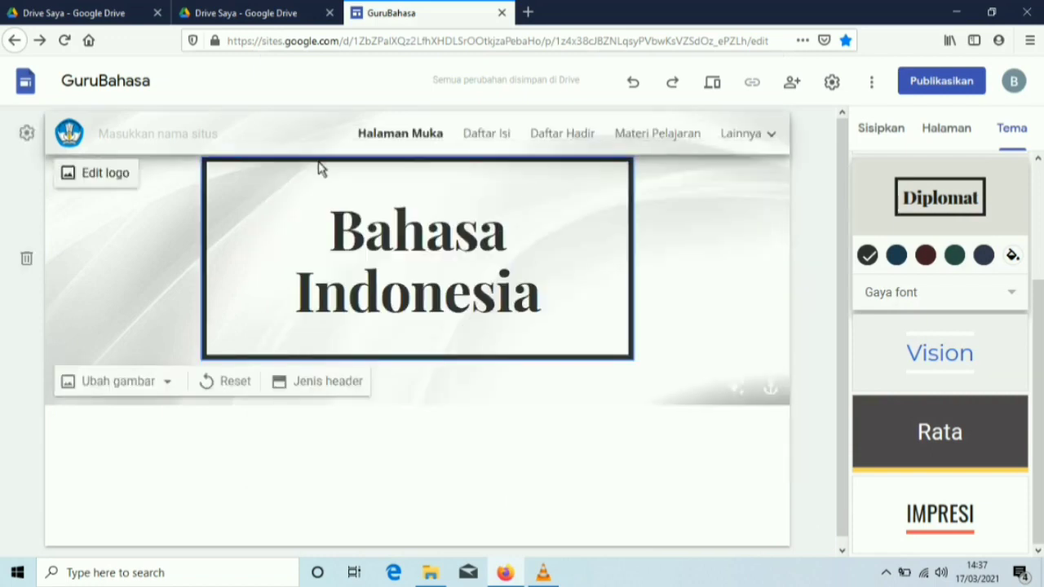
{"action": "left_click", "coordinate": [124, 149]}
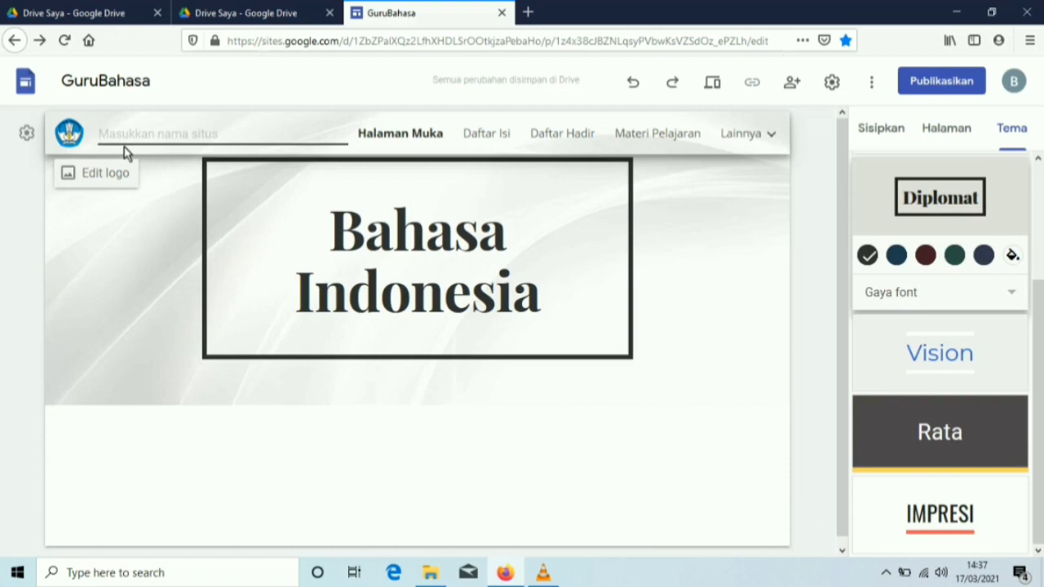
{"action": "type", "text": "B"}
{"action": "key", "text": "BackSpace"}
{"action": "type", "text": "GuruBahasa"}
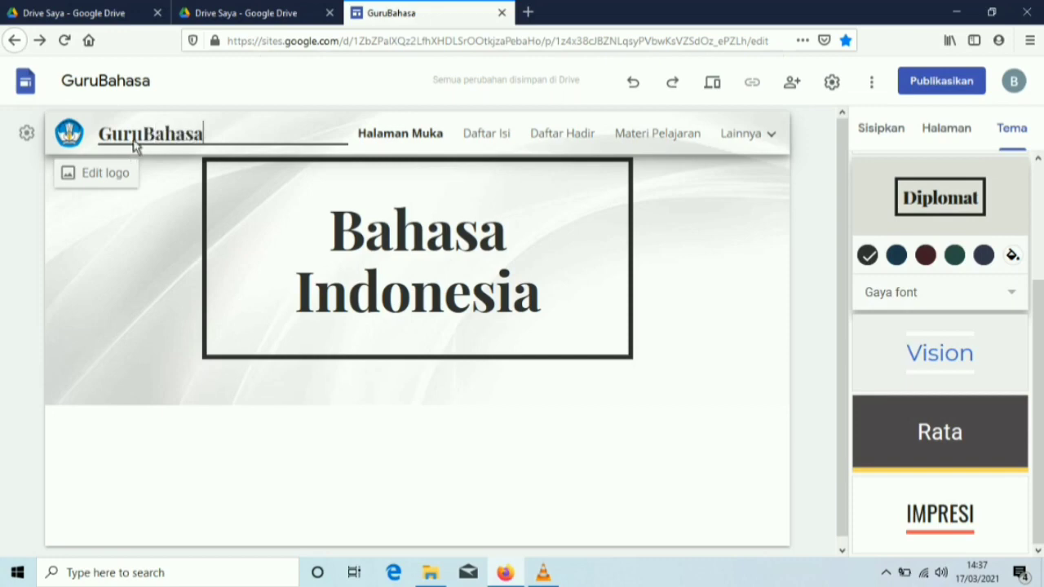
{"action": "left_click", "coordinate": [150, 138]}
{"action": "left_click", "coordinate": [219, 212]}
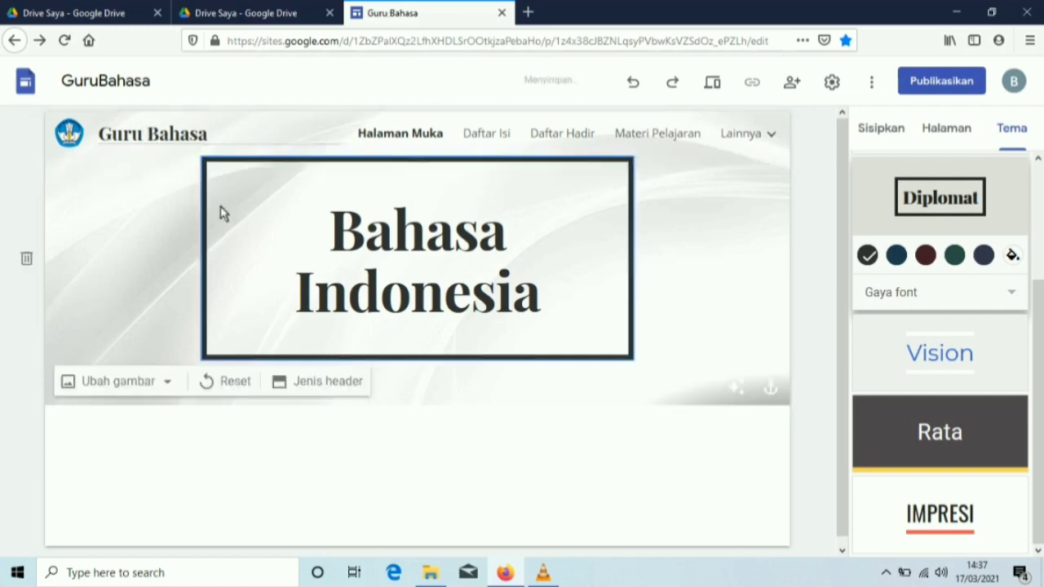
Step: Try the Sampul and Spanduk besar header types, then switch the header to Hanya judul
{"action": "left_click", "coordinate": [154, 244]}
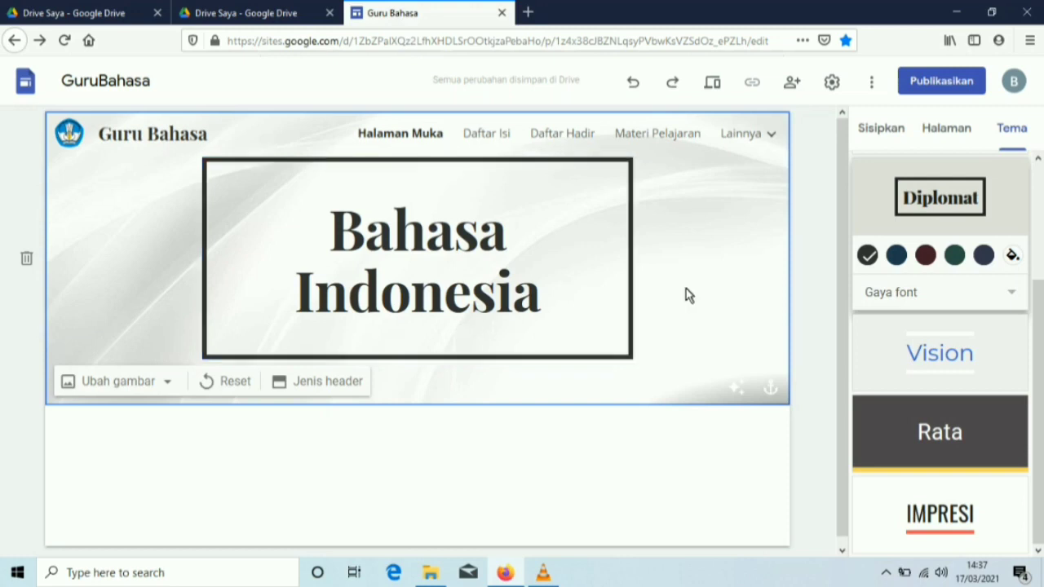
{"action": "left_click", "coordinate": [329, 398]}
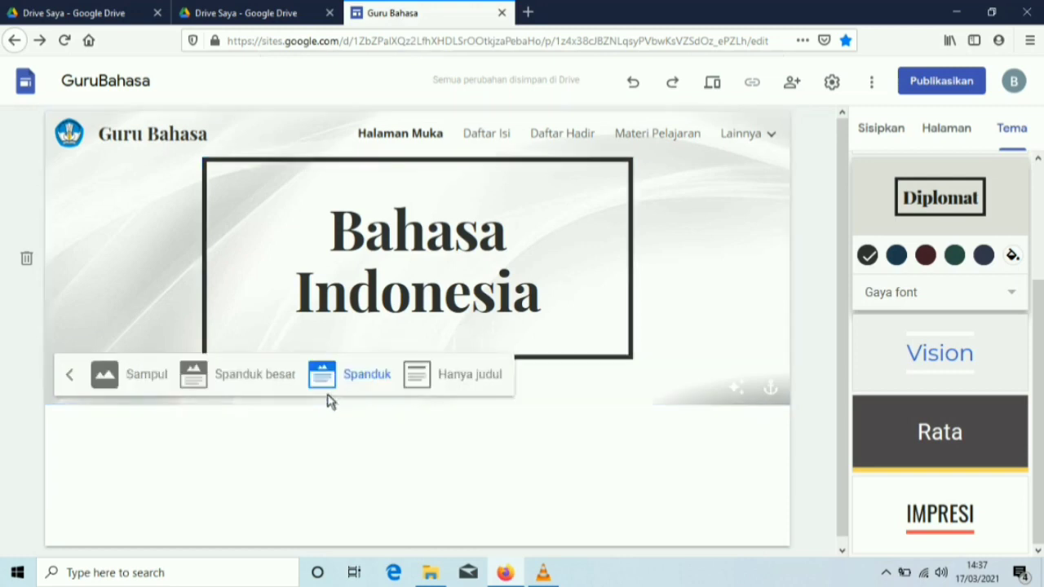
{"action": "left_click", "coordinate": [157, 373]}
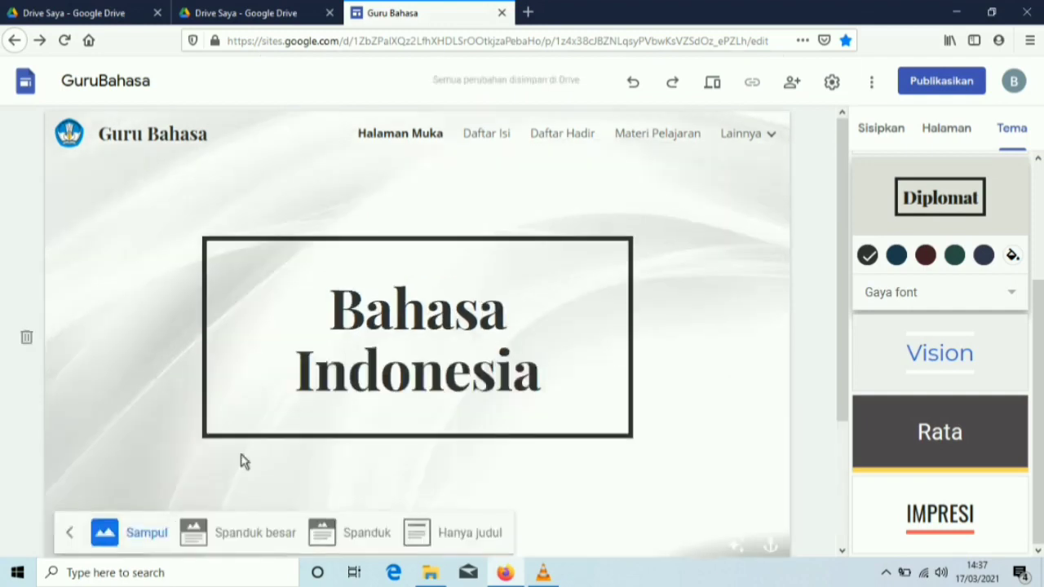
{"action": "left_click", "coordinate": [230, 540]}
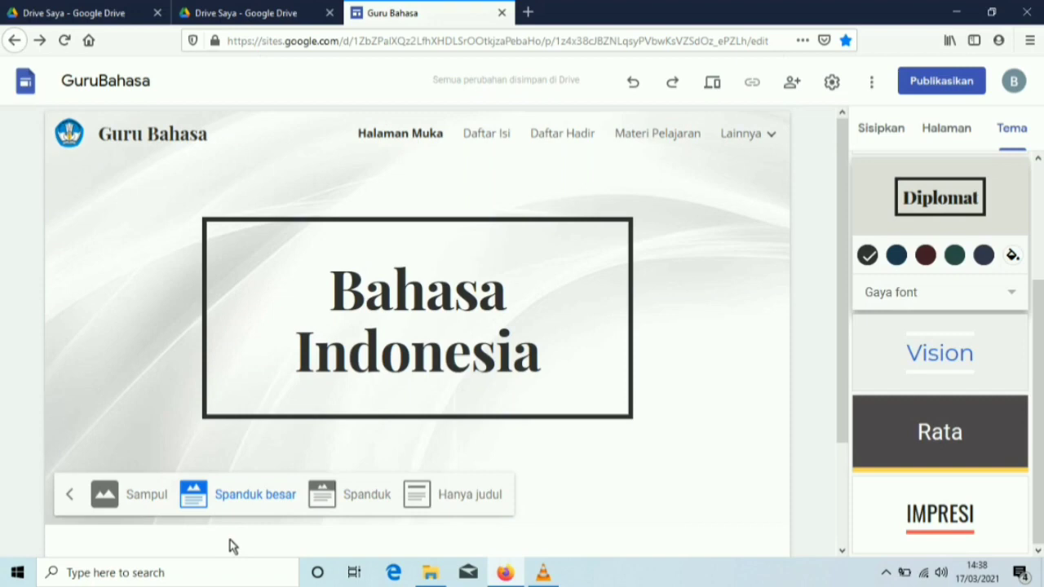
{"action": "left_click", "coordinate": [444, 499]}
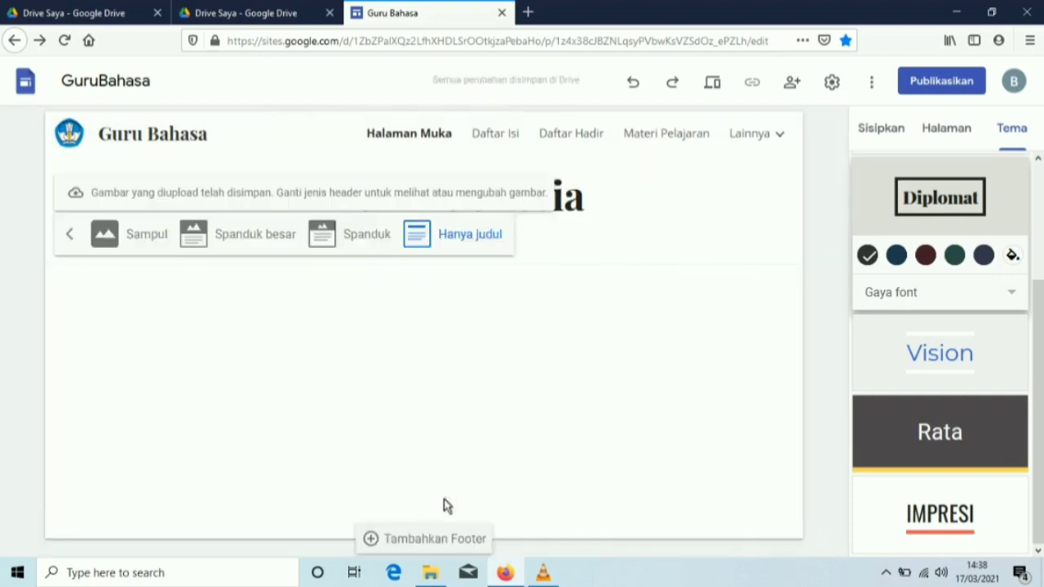
Step: Change the Halaman Muka page's header type from title only to Spanduk
{"action": "left_click", "coordinate": [616, 204]}
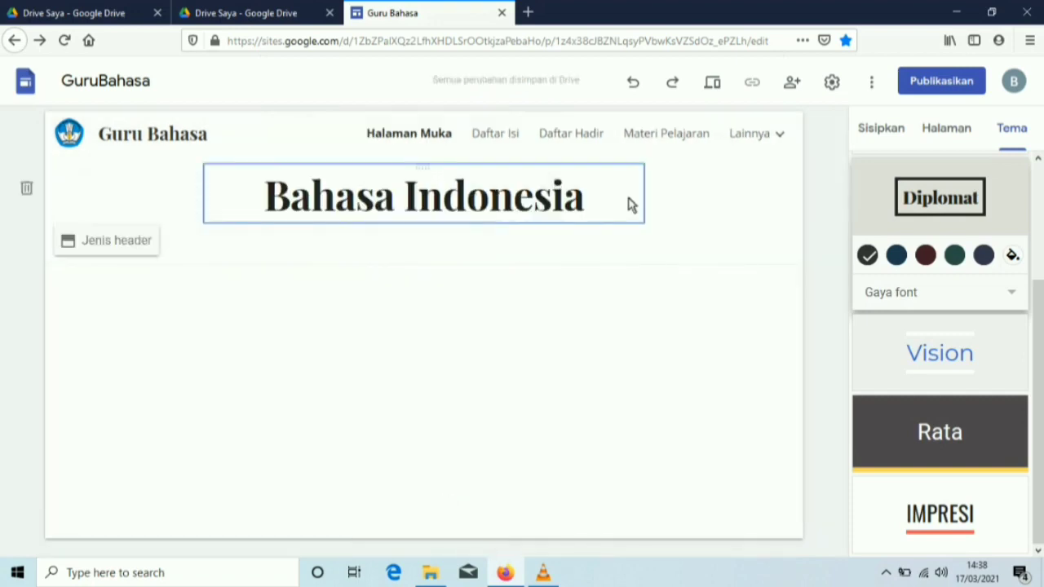
{"action": "left_click", "coordinate": [116, 240]}
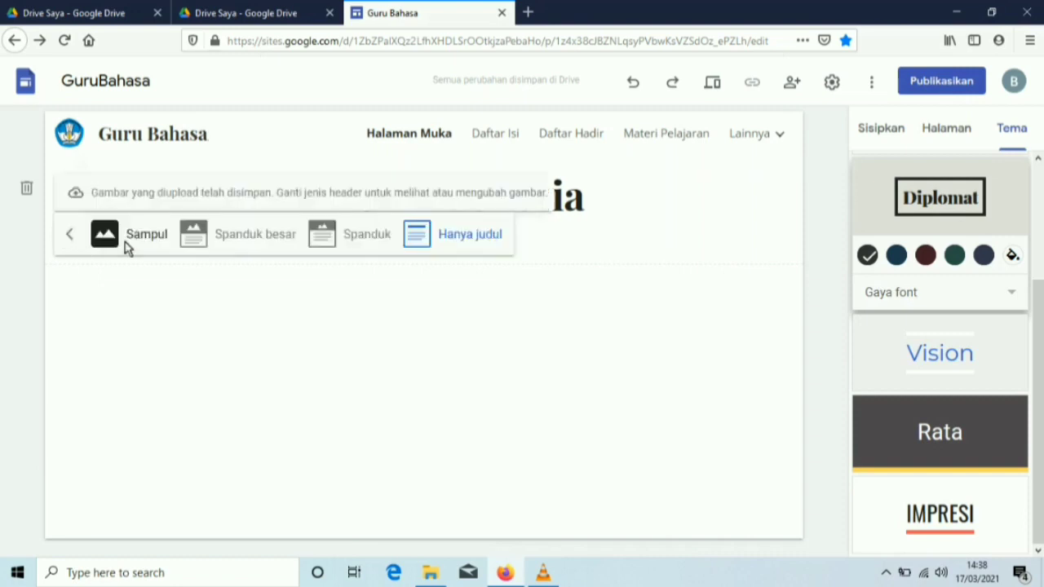
{"action": "left_click", "coordinate": [350, 243]}
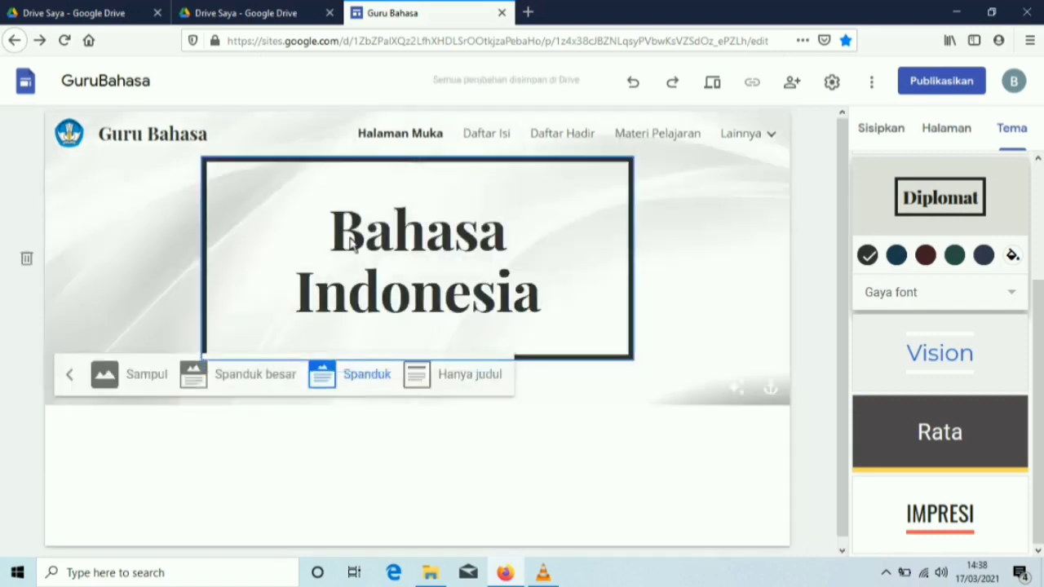
Step: Open the Daftar Isi page, start changing its header image, and search Google images for "baekground batu bata"
{"action": "left_click", "coordinate": [489, 140]}
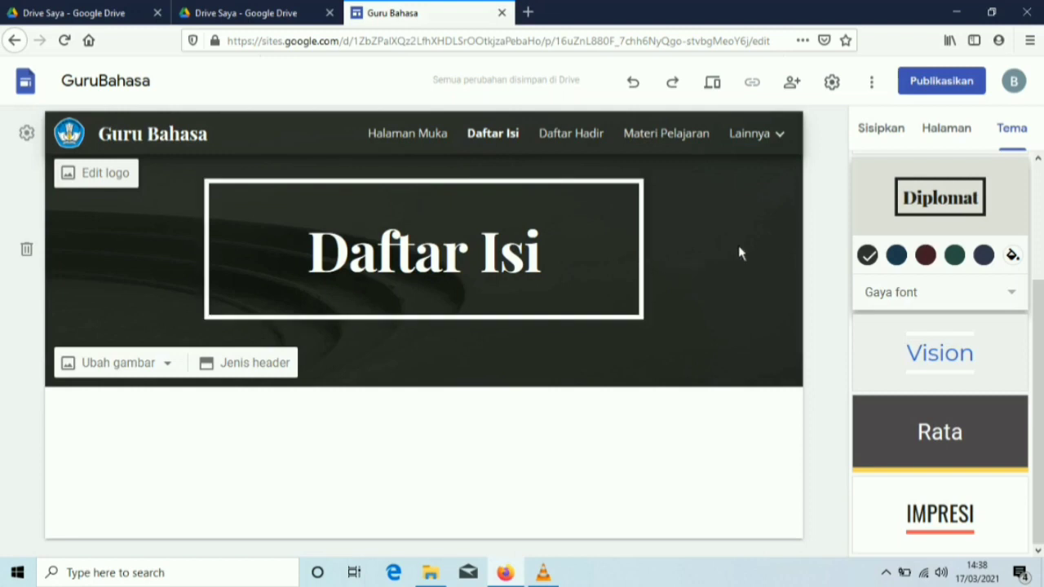
{"action": "left_click", "coordinate": [124, 369]}
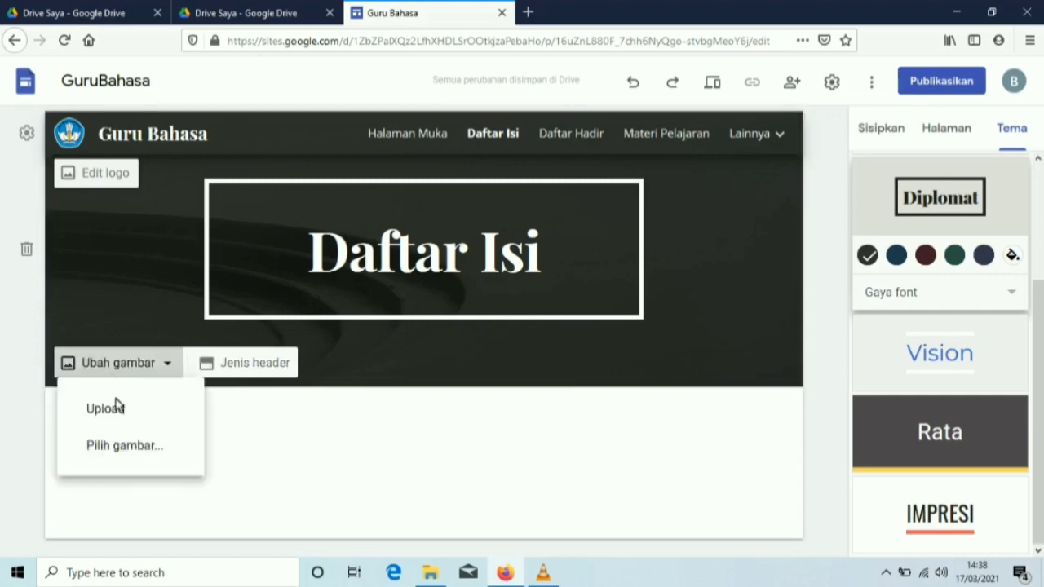
{"action": "left_click", "coordinate": [118, 450]}
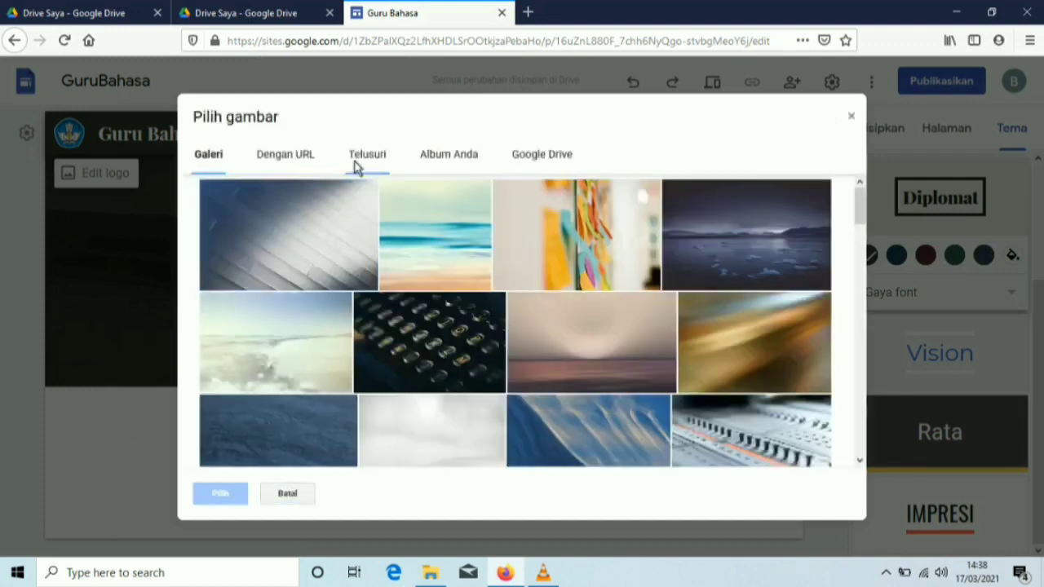
{"action": "left_click", "coordinate": [357, 163]}
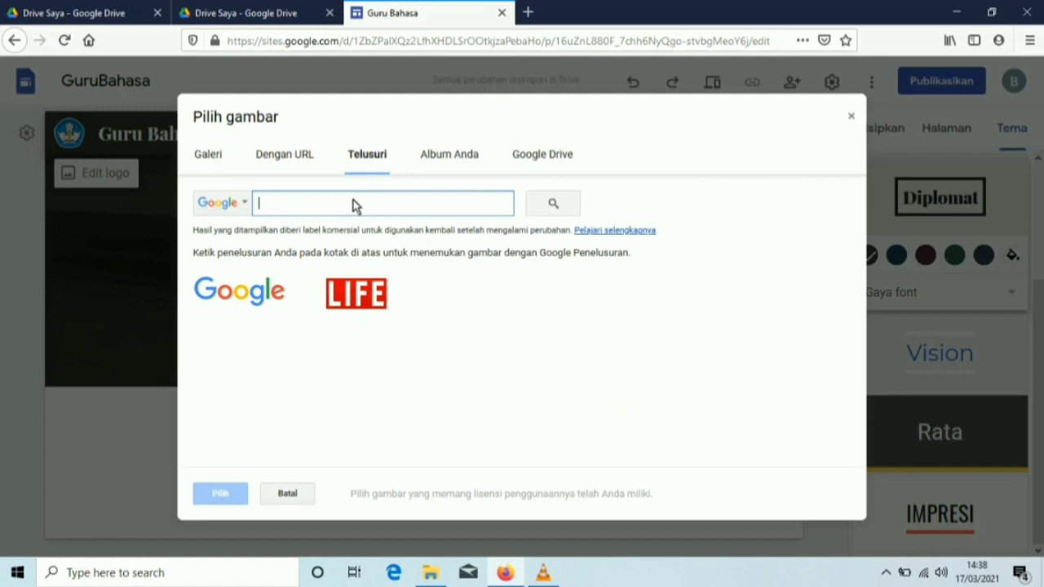
{"action": "type", "text": "baek"}
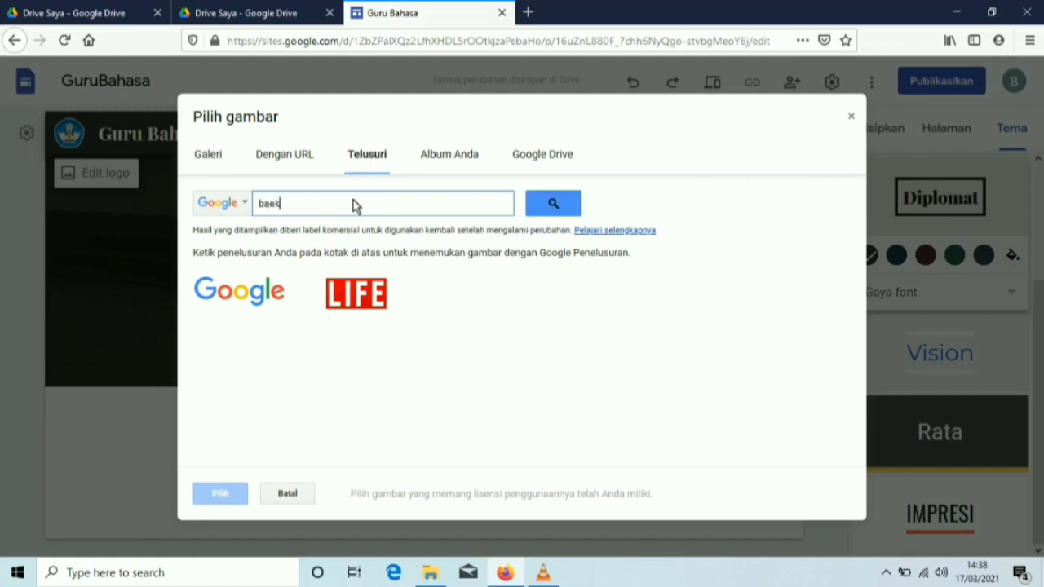
{"action": "type", "text": "ground batu bata"}
{"action": "key", "text": "Return"}
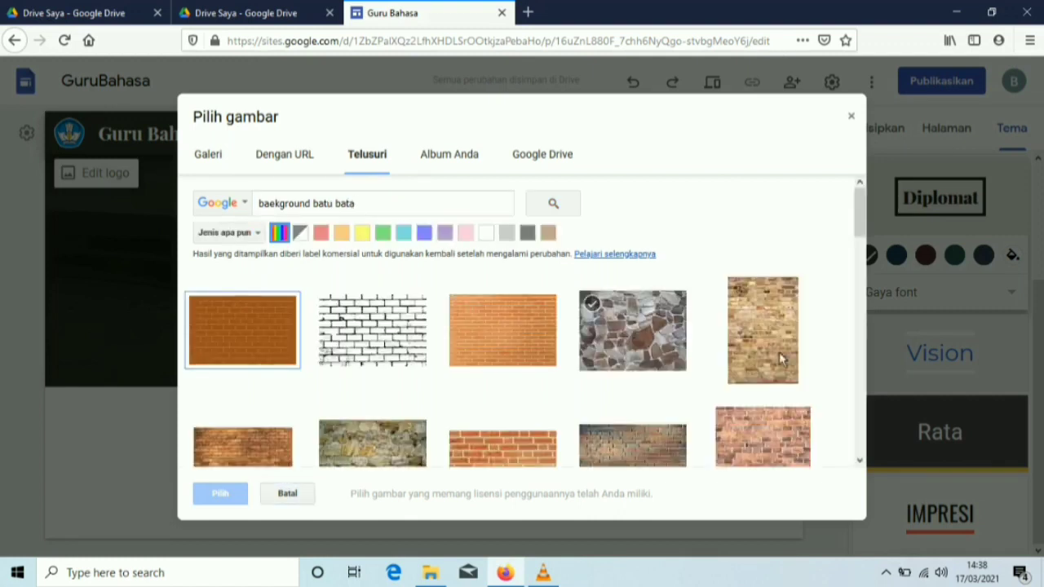
Step: Insert the plain orange wall picture from the search results as the Daftar Isi header image
{"action": "scroll", "coordinate": [858, 463], "scroll_direction": "down", "scroll_amount": 5}
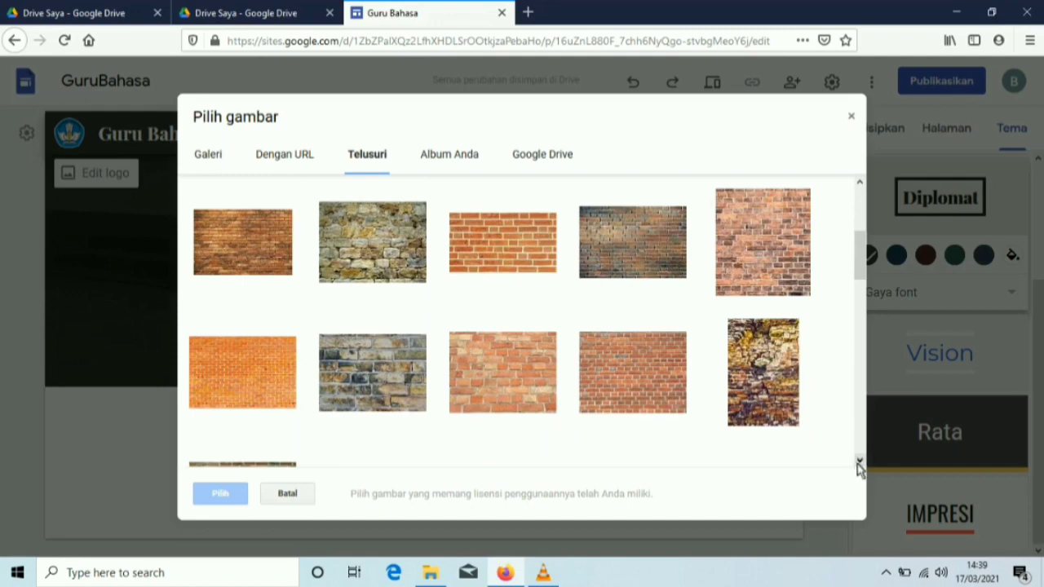
{"action": "scroll", "coordinate": [858, 464], "scroll_direction": "down", "scroll_amount": 1}
{"action": "scroll", "coordinate": [858, 463], "scroll_direction": "down", "scroll_amount": 5}
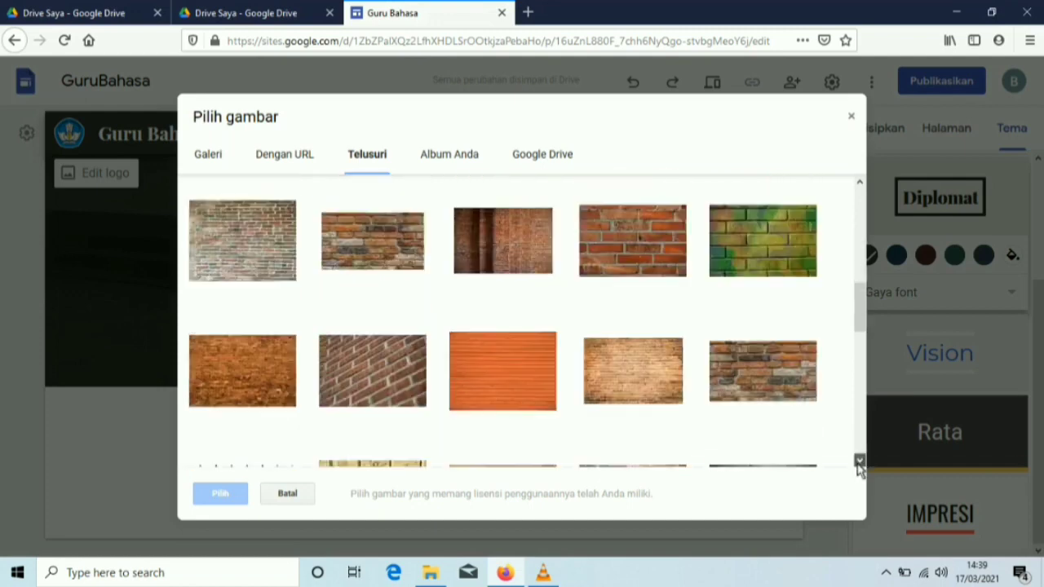
{"action": "left_click", "coordinate": [450, 323]}
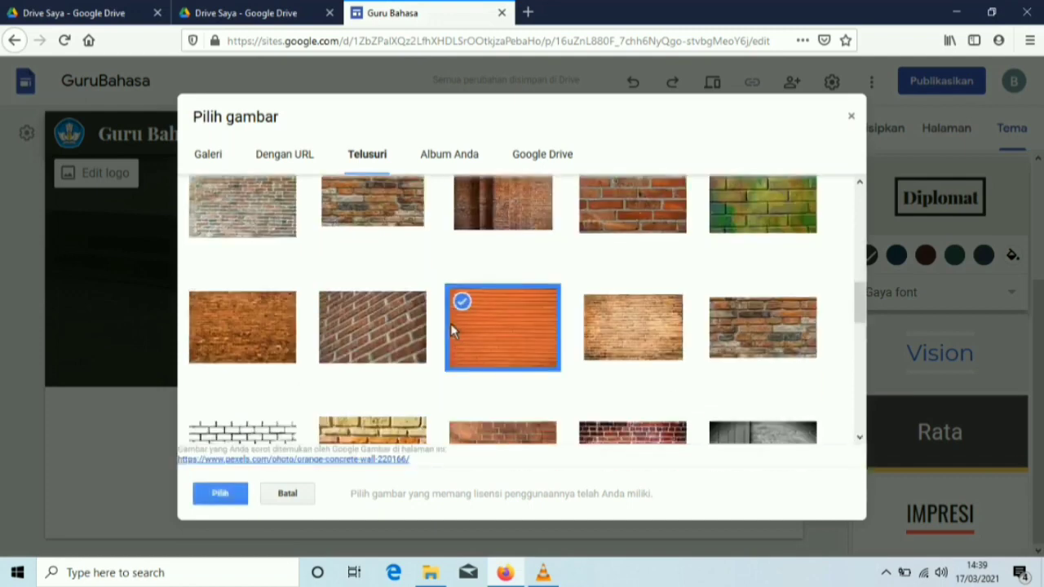
{"action": "left_click", "coordinate": [231, 499]}
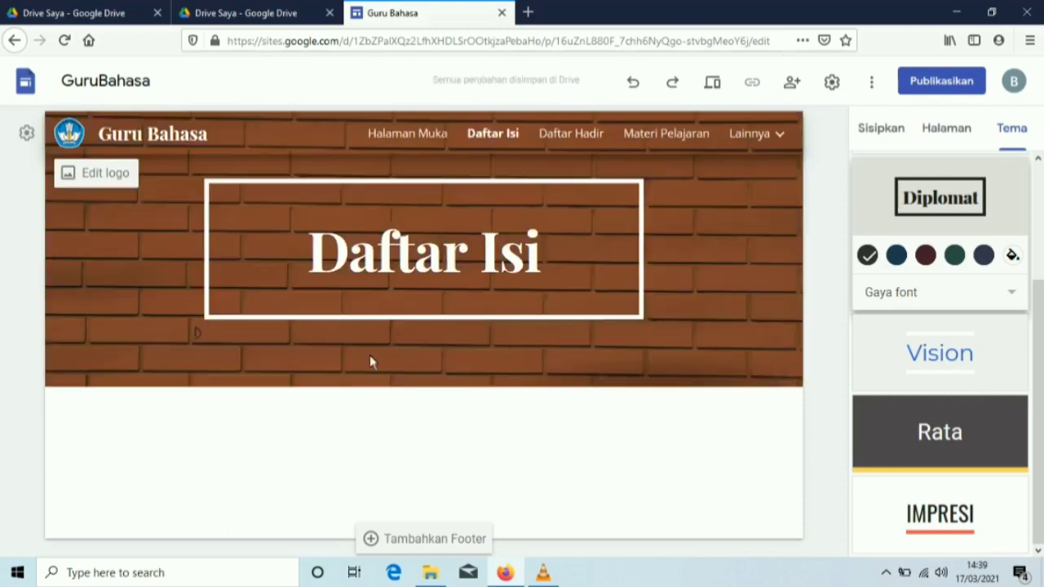
Step: Add a text box below the Daftar Isi header and choose the Halaman Muka page as its link target
{"action": "left_click", "coordinate": [882, 135]}
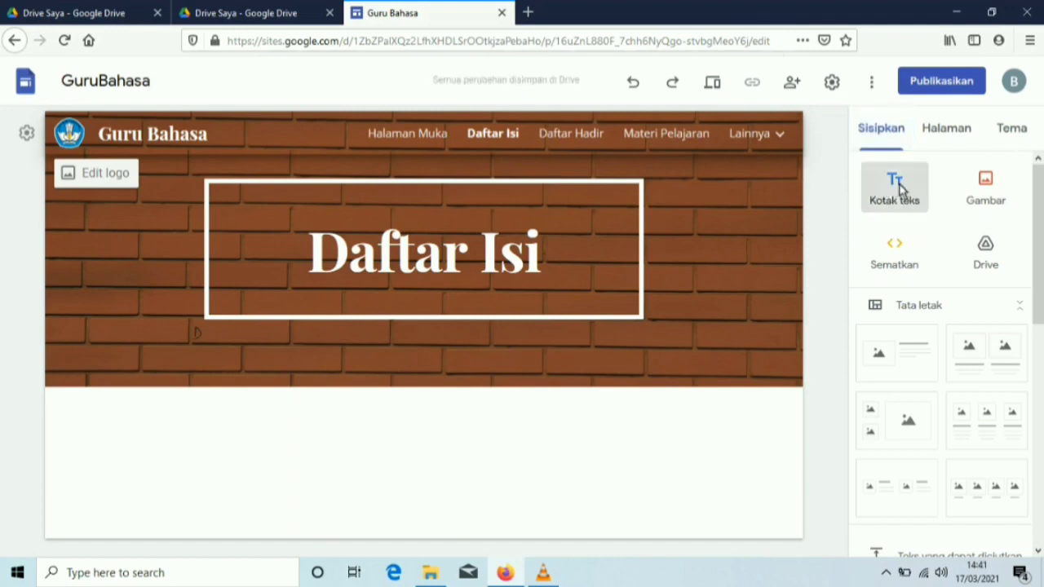
{"action": "left_click", "coordinate": [893, 187]}
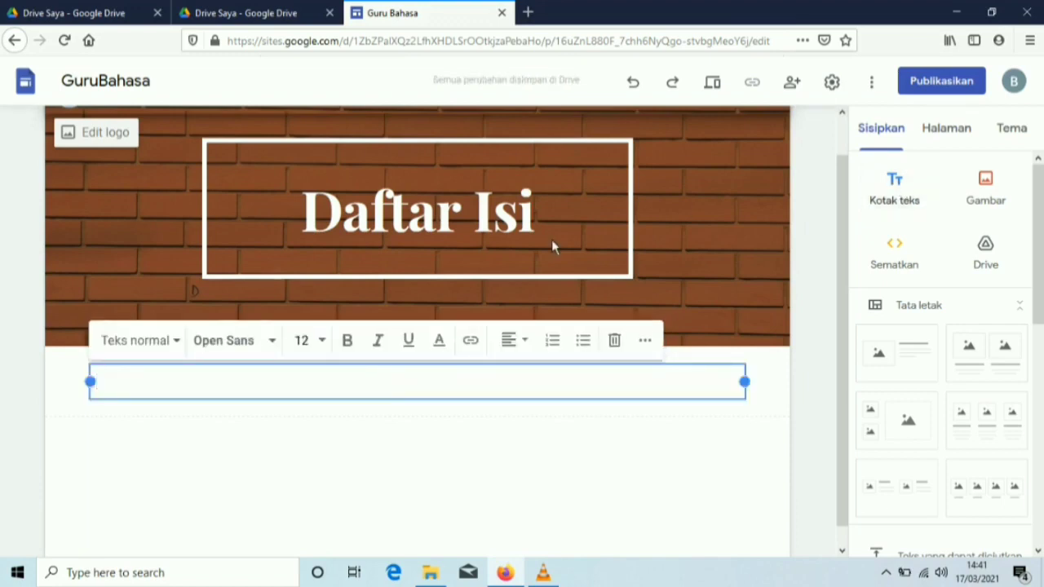
{"action": "left_click", "coordinate": [470, 340]}
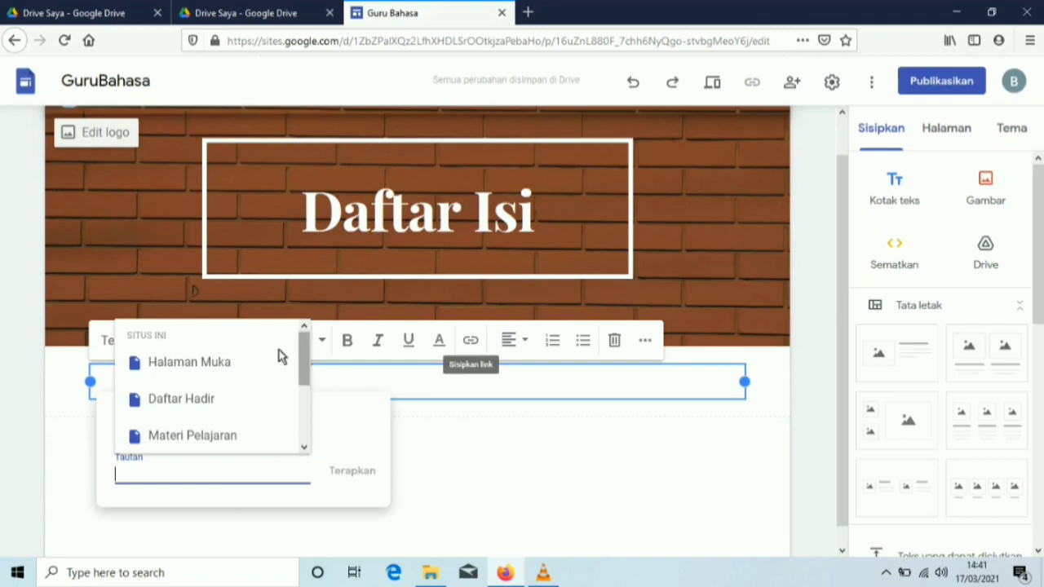
{"action": "left_click", "coordinate": [248, 363]}
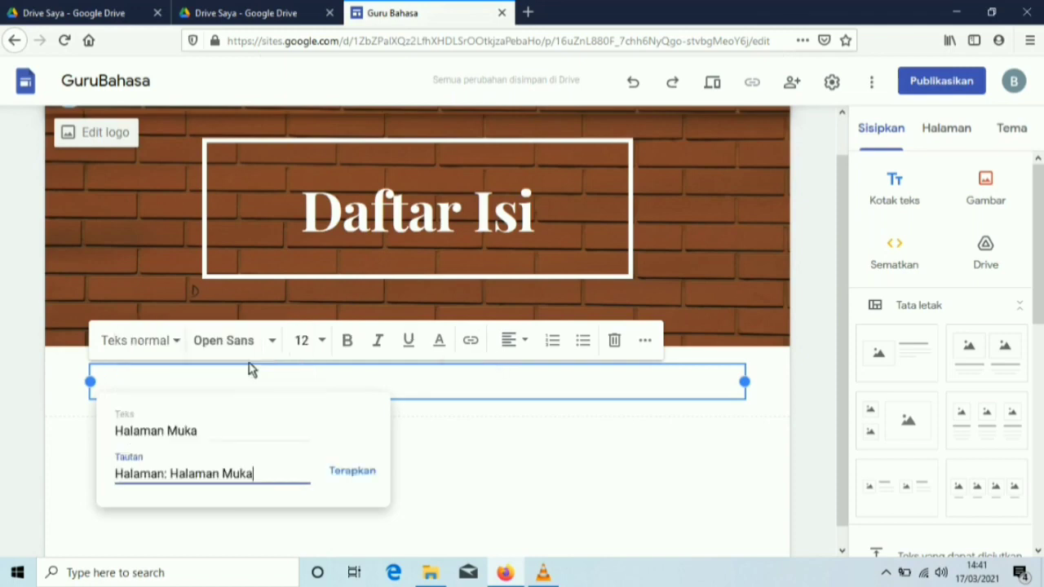
Step: Clear the link target and select the Halaman Muka page again
{"action": "left_click", "coordinate": [199, 431]}
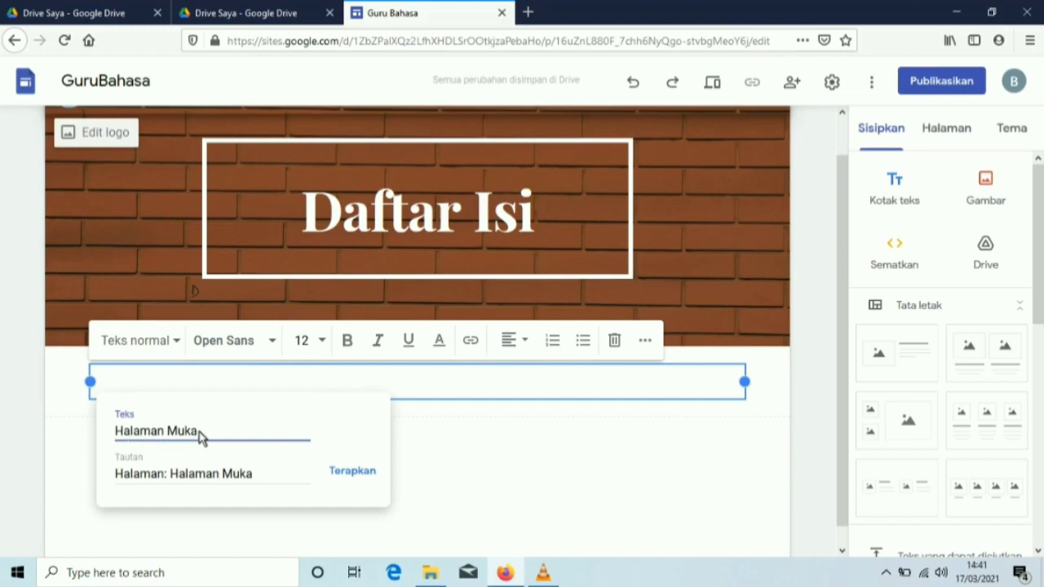
{"action": "left_click", "coordinate": [262, 475]}
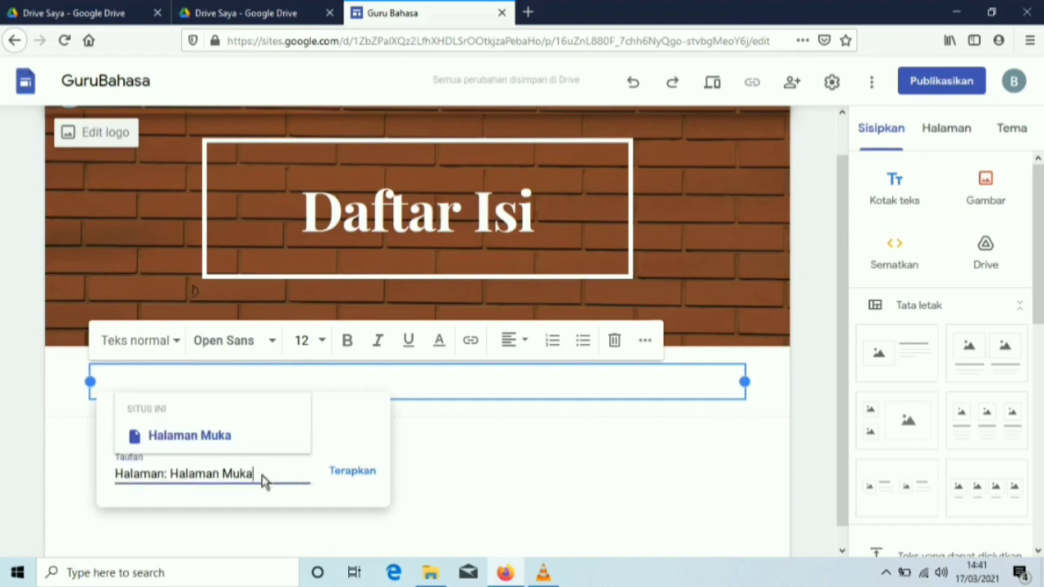
{"action": "key", "text": "BackSpace"}
{"action": "key", "text": "BackSpace"}
{"action": "key", "text": "BackSpace"}
{"action": "key", "text": "BackSpace"}
{"action": "key", "text": "BackSpace"}
{"action": "key", "text": "BackSpace"}
{"action": "key", "text": "BackSpace"}
{"action": "key", "text": "BackSpace"}
{"action": "key", "text": "BackSpace"}
{"action": "key", "text": "BackSpace"}
{"action": "key", "text": "BackSpace"}
{"action": "key", "text": "BackSpace"}
{"action": "key", "text": "BackSpace"}
{"action": "key", "text": "BackSpace"}
{"action": "key", "text": "BackSpace"}
{"action": "key", "text": "BackSpace"}
{"action": "key", "text": "BackSpace"}
{"action": "key", "text": "BackSpace"}
{"action": "key", "text": "BackSpace"}
{"action": "key", "text": "BackSpace"}
{"action": "key", "text": "BackSpace"}
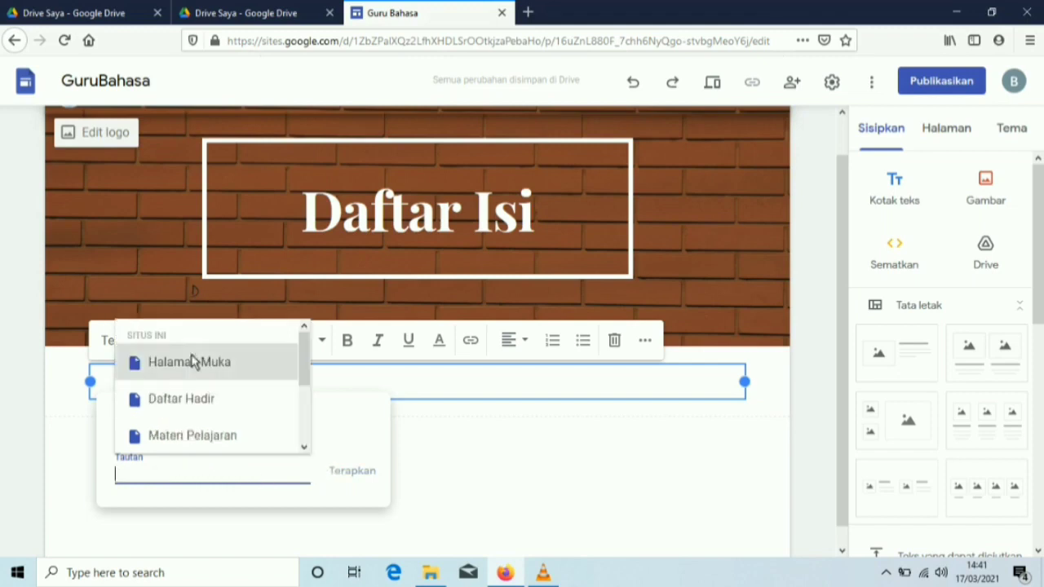
{"action": "left_click", "coordinate": [192, 362]}
Step: Clear and re-enter the link's display text as "Halaman Muka" and apply the link
{"action": "left_click", "coordinate": [198, 439]}
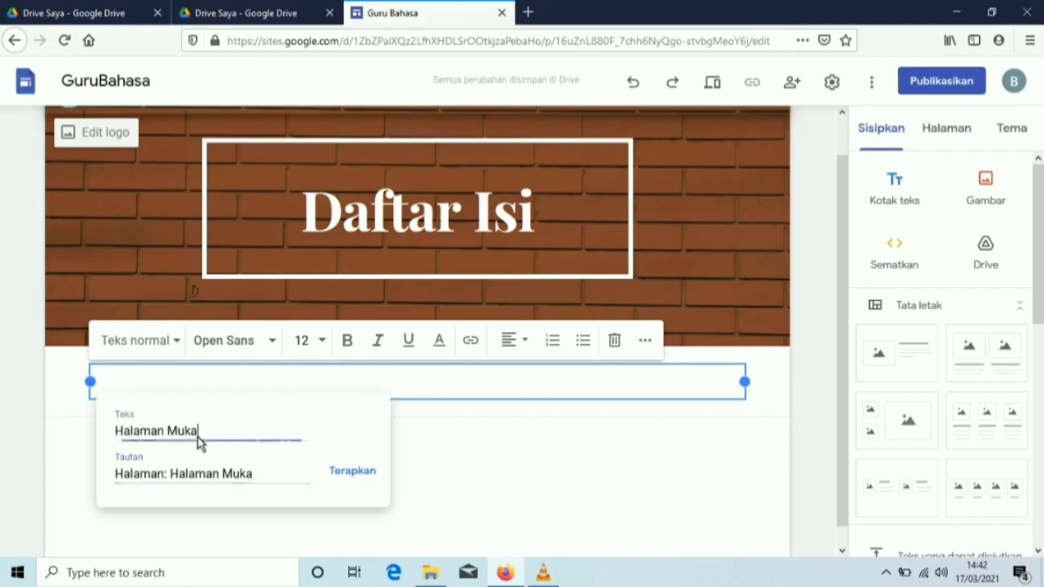
{"action": "key", "text": "BackSpace"}
{"action": "key", "text": "BackSpace"}
{"action": "key", "text": "BackSpace"}
{"action": "key", "text": "BackSpace"}
{"action": "key", "text": "BackSpace"}
{"action": "key", "text": "BackSpace"}
{"action": "key", "text": "BackSpace"}
{"action": "key", "text": "BackSpace"}
{"action": "key", "text": "BackSpace"}
{"action": "key", "text": "BackSpace"}
{"action": "key", "text": "BackSpace"}
{"action": "key", "text": "BackSpace"}
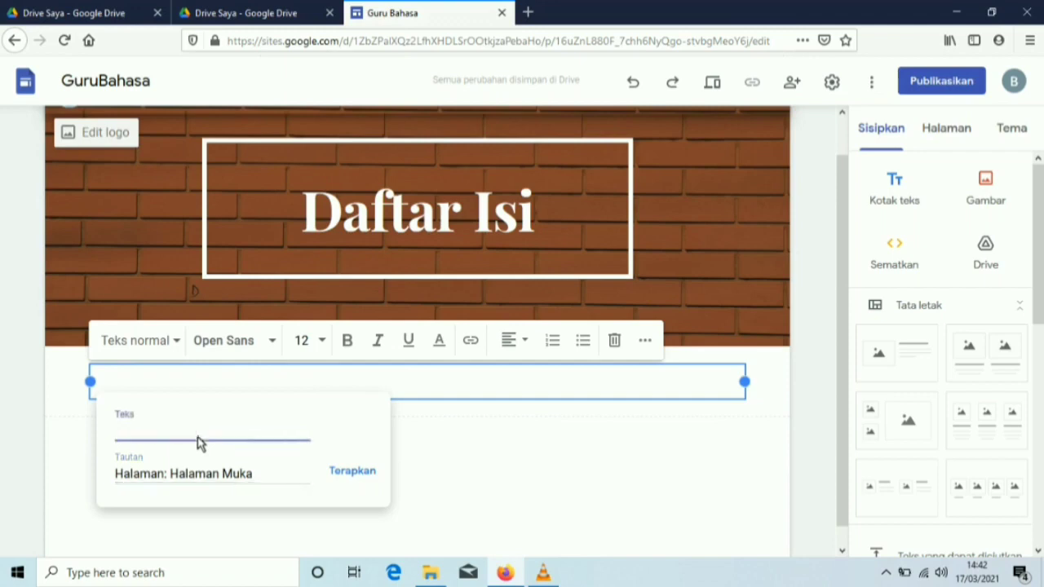
{"action": "left_click", "coordinate": [343, 473]}
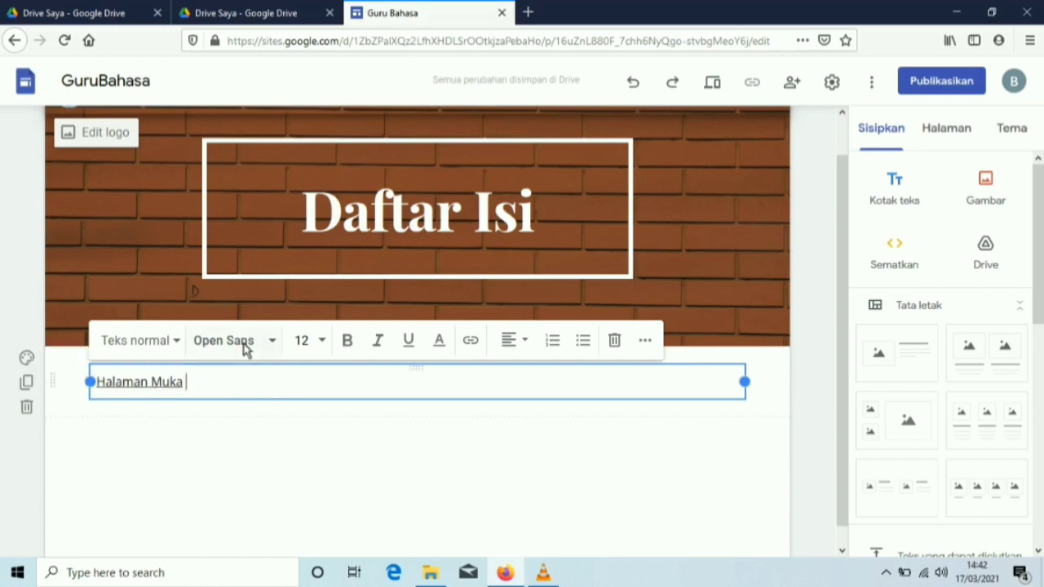
Step: Format the Halaman Muka link text with the Subjudul style and look at the additional formatting options
{"action": "left_click", "coordinate": [177, 343]}
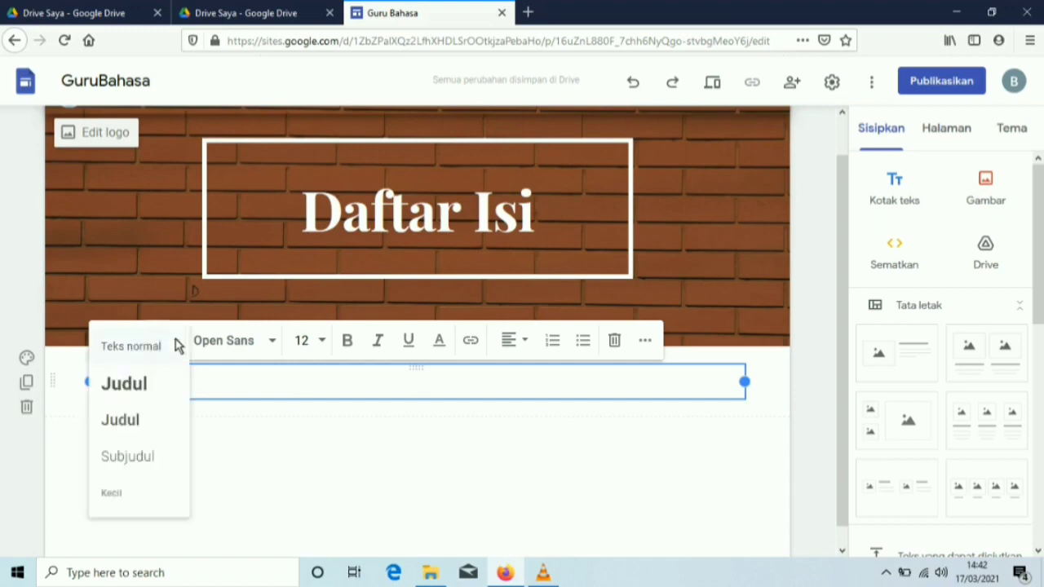
{"action": "left_click", "coordinate": [127, 462]}
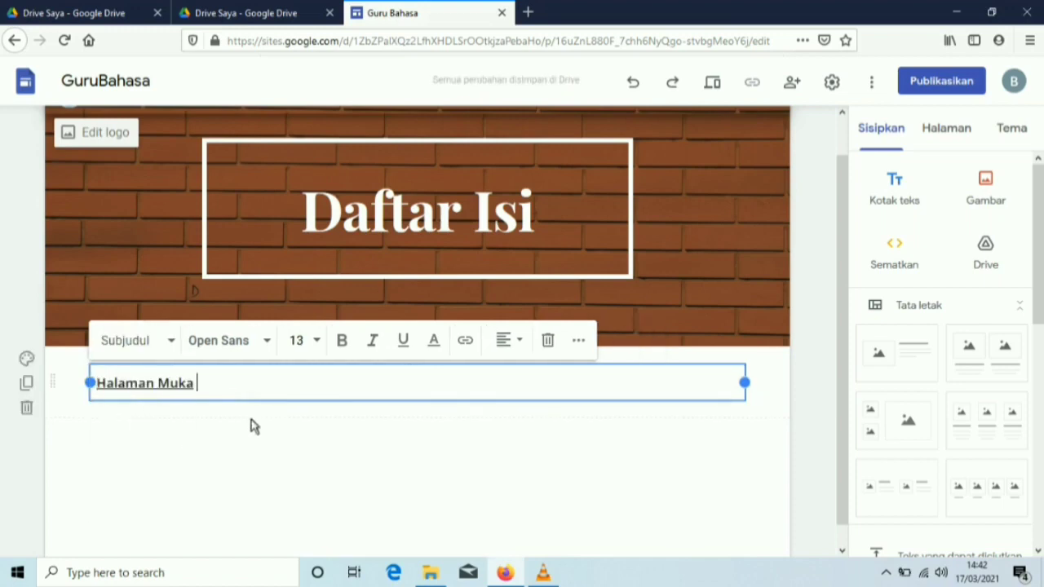
{"action": "left_click", "coordinate": [579, 341]}
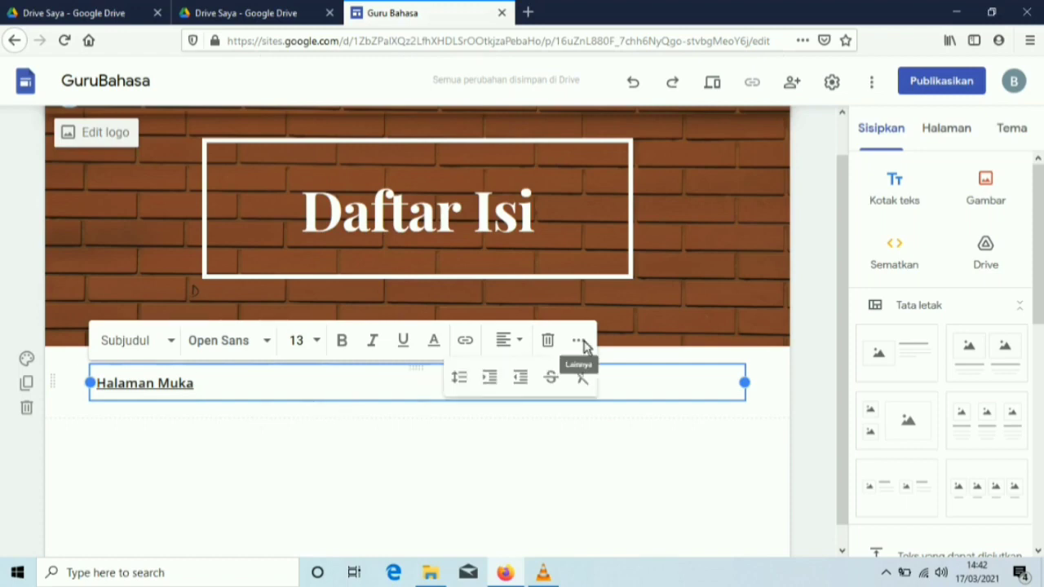
{"action": "left_click", "coordinate": [524, 430]}
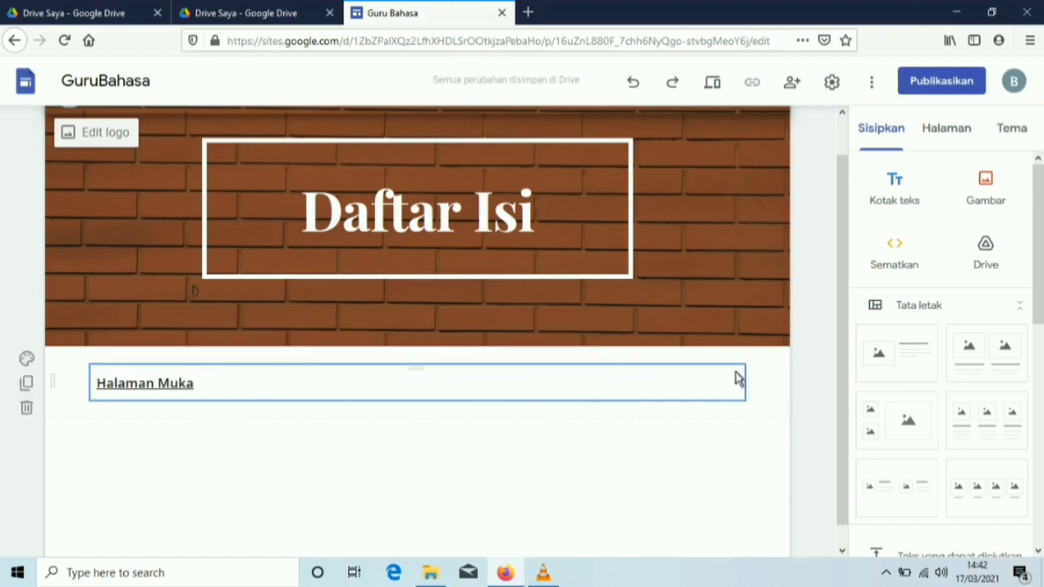
{"action": "left_click", "coordinate": [341, 389]}
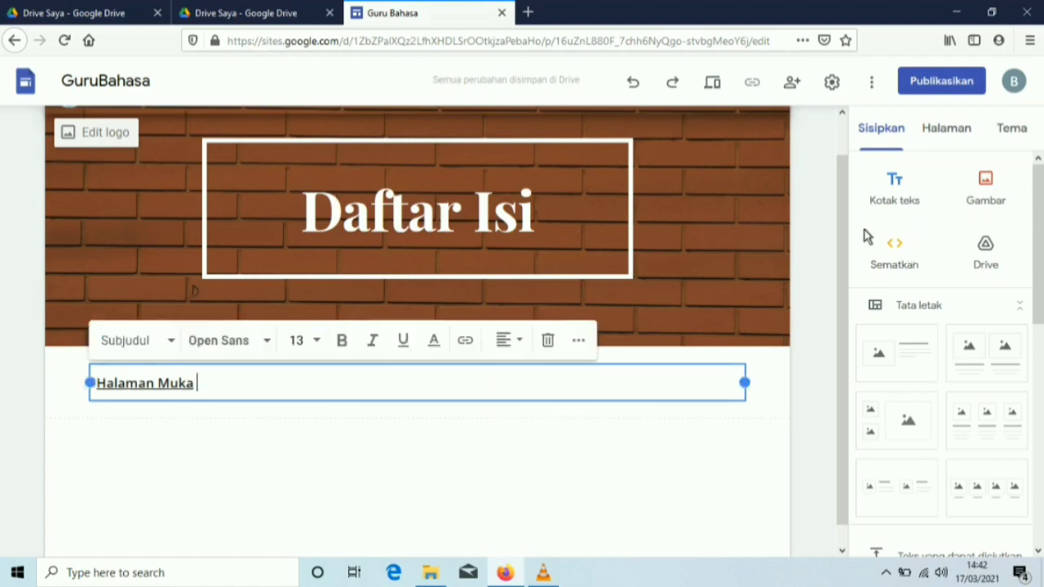
Step: Add a second text box below the Halaman Muka link and insert a link to the Daftar Hadir page with the text "Daftar Hadir"
{"action": "left_click", "coordinate": [901, 196]}
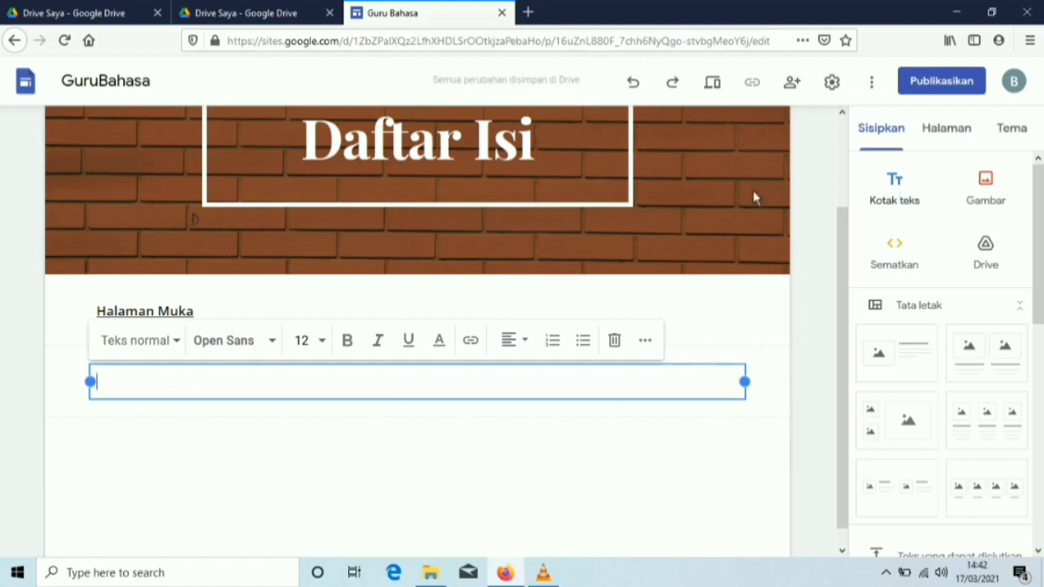
{"action": "left_click", "coordinate": [470, 341]}
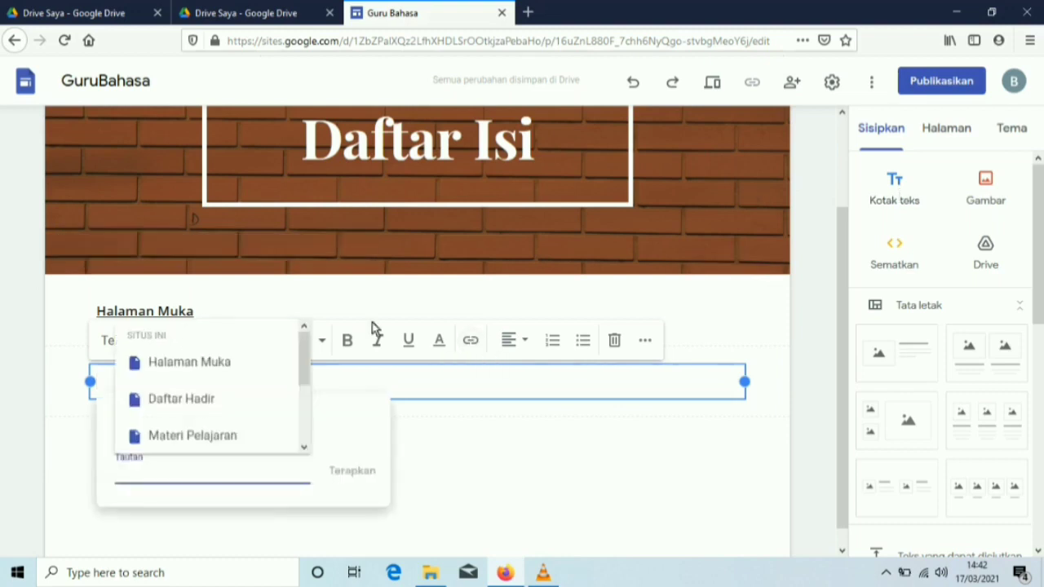
{"action": "left_click", "coordinate": [251, 401]}
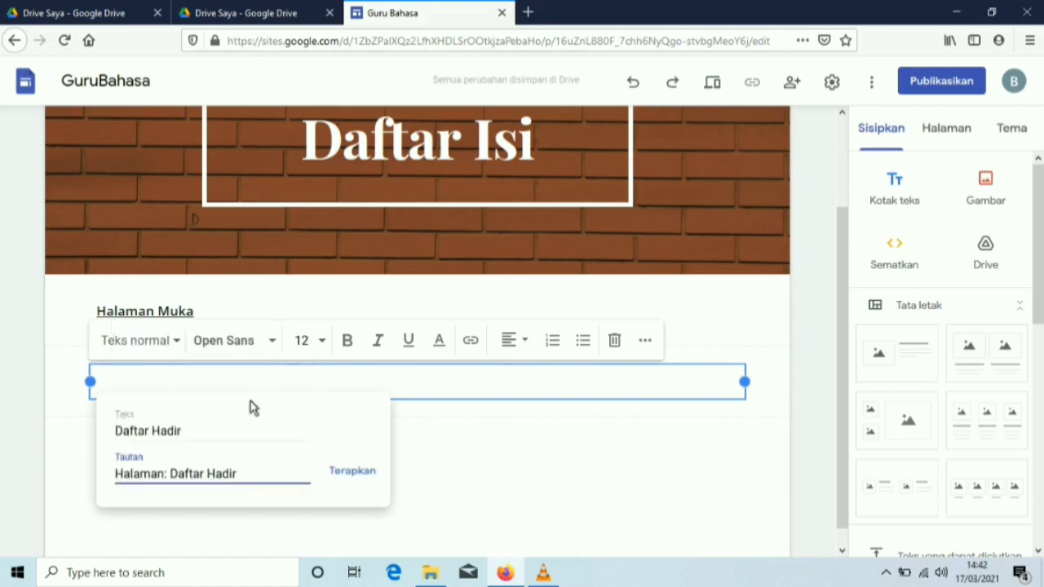
{"action": "left_click", "coordinate": [187, 433]}
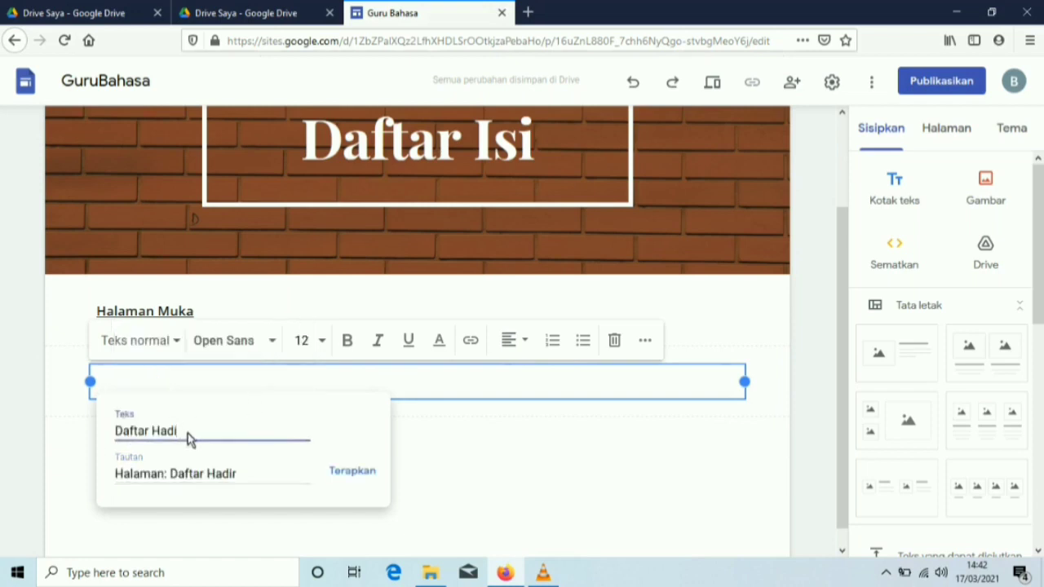
{"action": "key", "text": "BackSpace"}
{"action": "key", "text": "BackSpace"}
{"action": "key", "text": "BackSpace"}
{"action": "key", "text": "BackSpace"}
{"action": "key", "text": "BackSpace"}
{"action": "key", "text": "BackSpace"}
{"action": "key", "text": "BackSpace"}
{"action": "key", "text": "BackSpace"}
{"action": "key", "text": "BackSpace"}
{"action": "key", "text": "BackSpace"}
{"action": "key", "text": "BackSpace"}
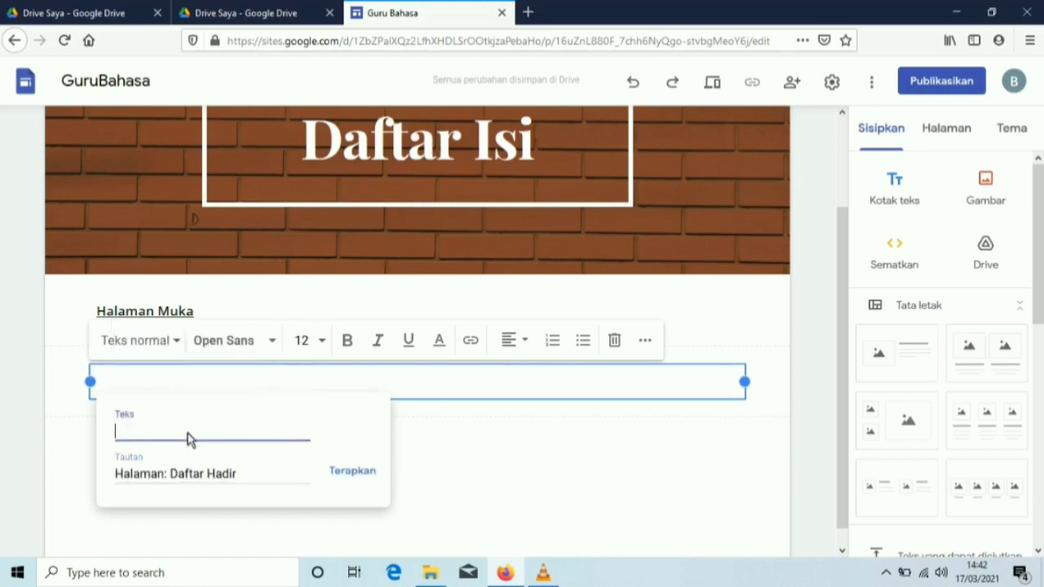
{"action": "left_click", "coordinate": [347, 470]}
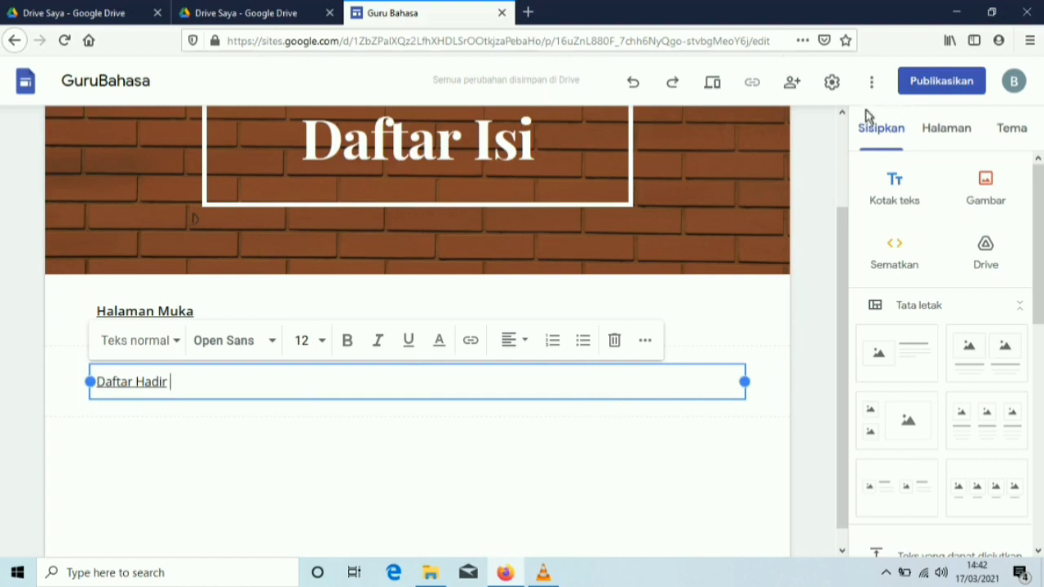
Step: Check which pages are listed under Lainnya in the site navigation
{"action": "left_click", "coordinate": [845, 128]}
{"action": "mouse_move", "coordinate": [769, 133]}
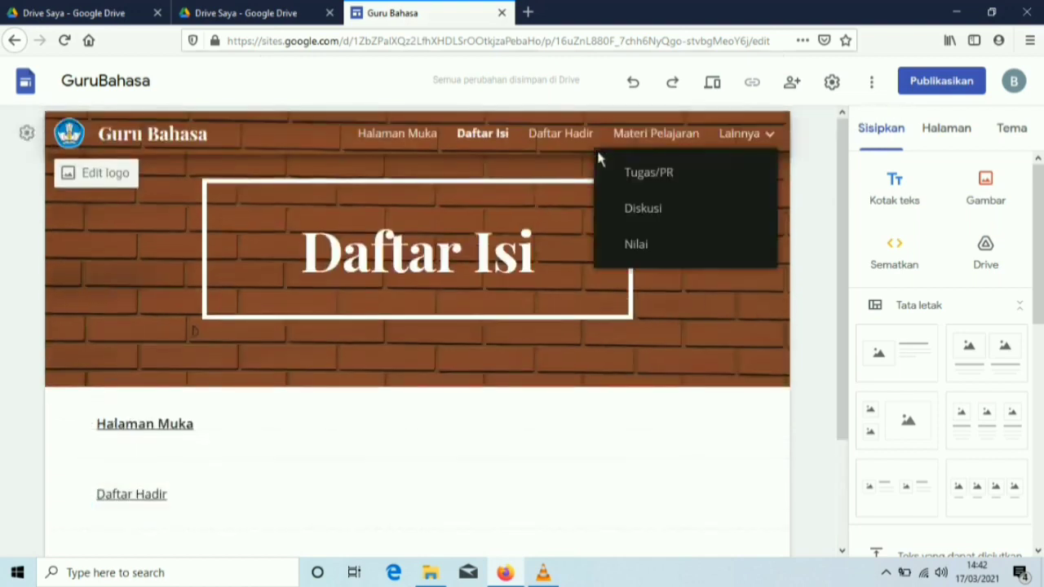
Step: Add a text box below the Daftar Hadir link and insert a link to the Materi Pelajaran page
{"action": "left_click", "coordinate": [897, 196]}
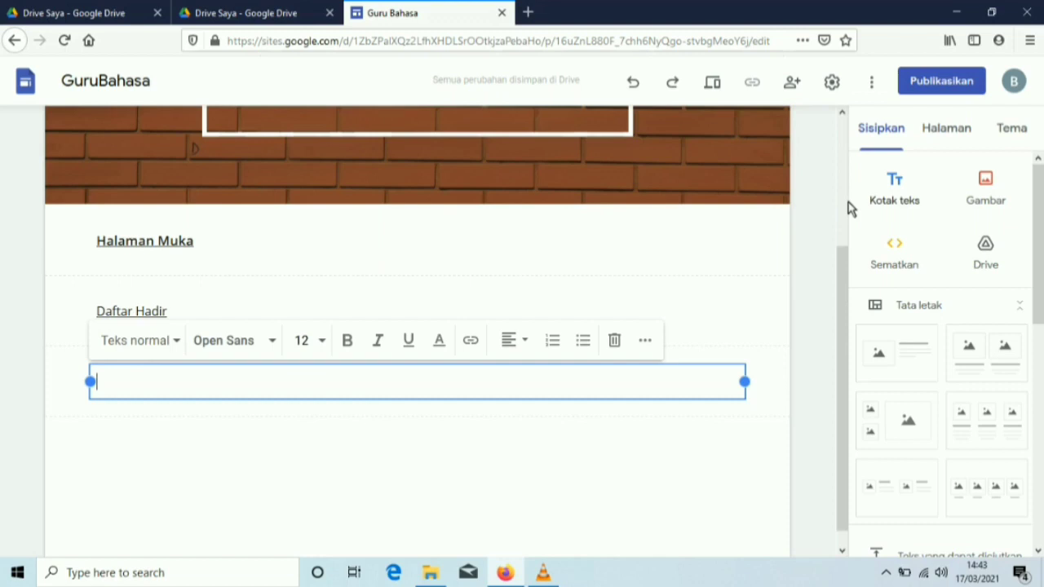
{"action": "left_click", "coordinate": [471, 340]}
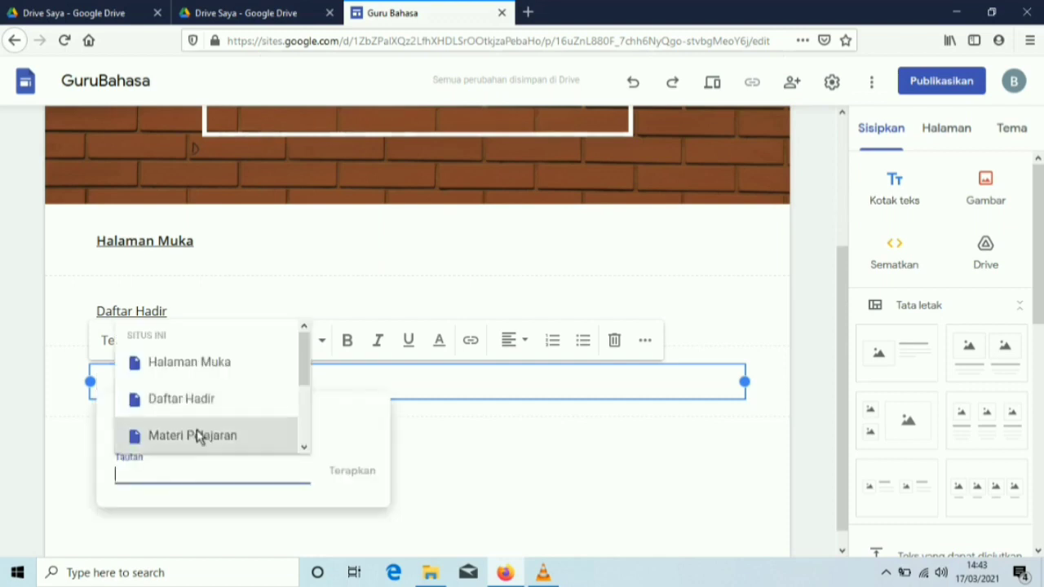
{"action": "left_click", "coordinate": [200, 433]}
{"action": "left_click", "coordinate": [343, 404]}
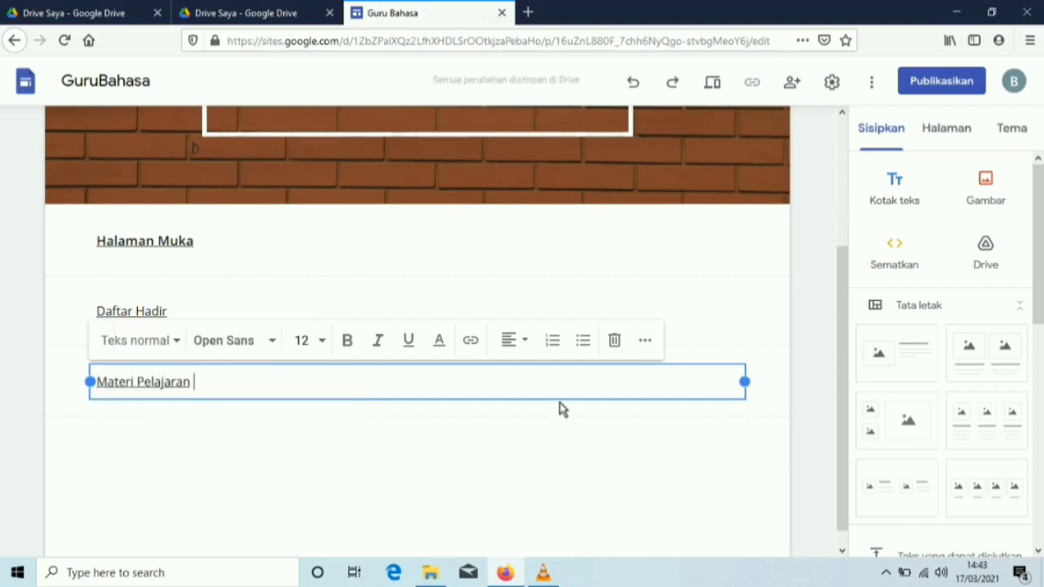
Step: Add another text box below the Materi Pelajaran link and choose the Tugas/PR page as its link target
{"action": "left_click", "coordinate": [893, 200]}
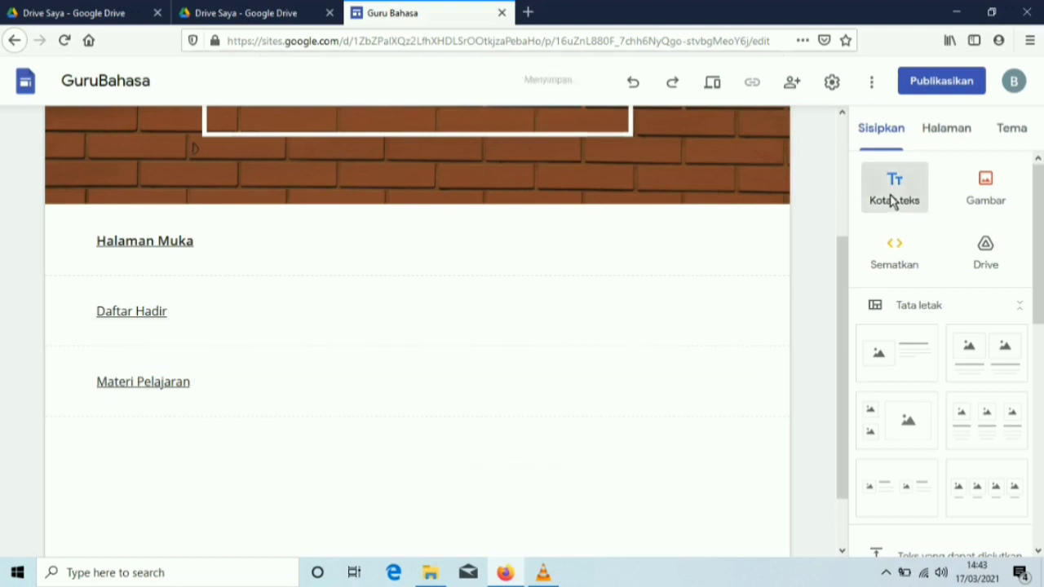
{"action": "scroll", "coordinate": [419, 397], "scroll_direction": "down", "scroll_amount": 2}
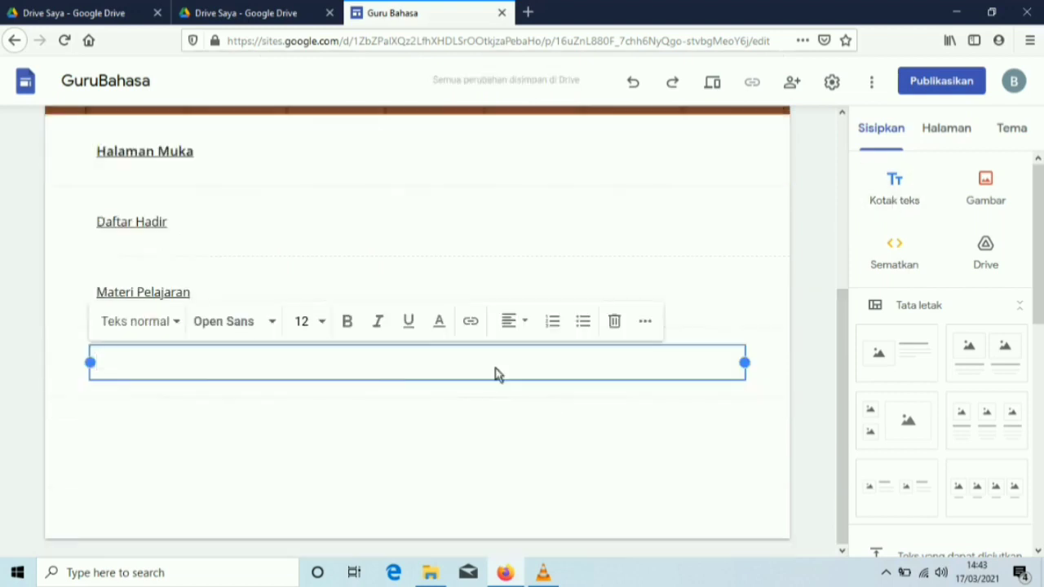
{"action": "left_click", "coordinate": [473, 322]}
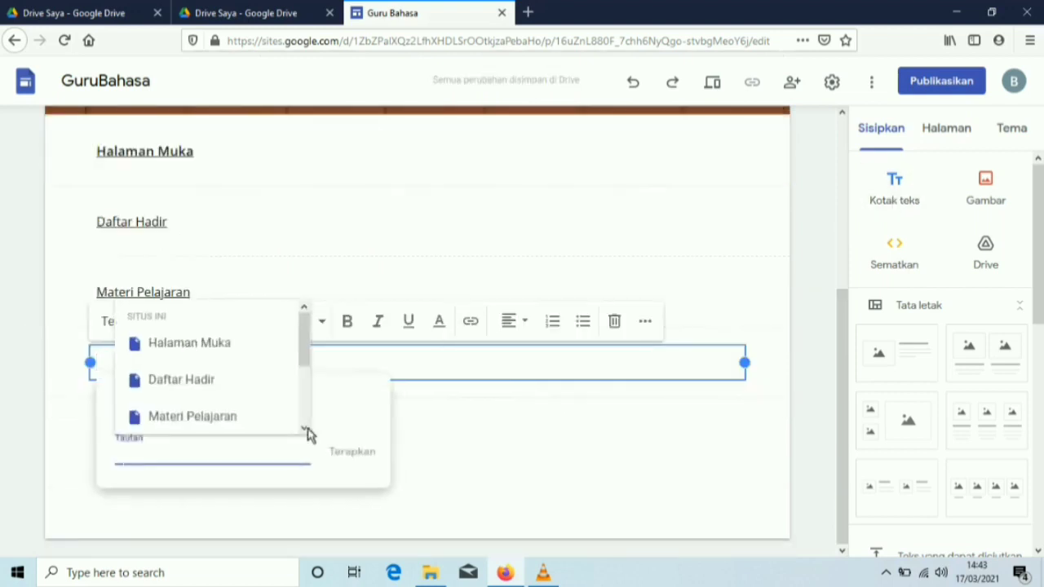
{"action": "left_click", "coordinate": [304, 428]}
{"action": "left_click", "coordinate": [305, 428]}
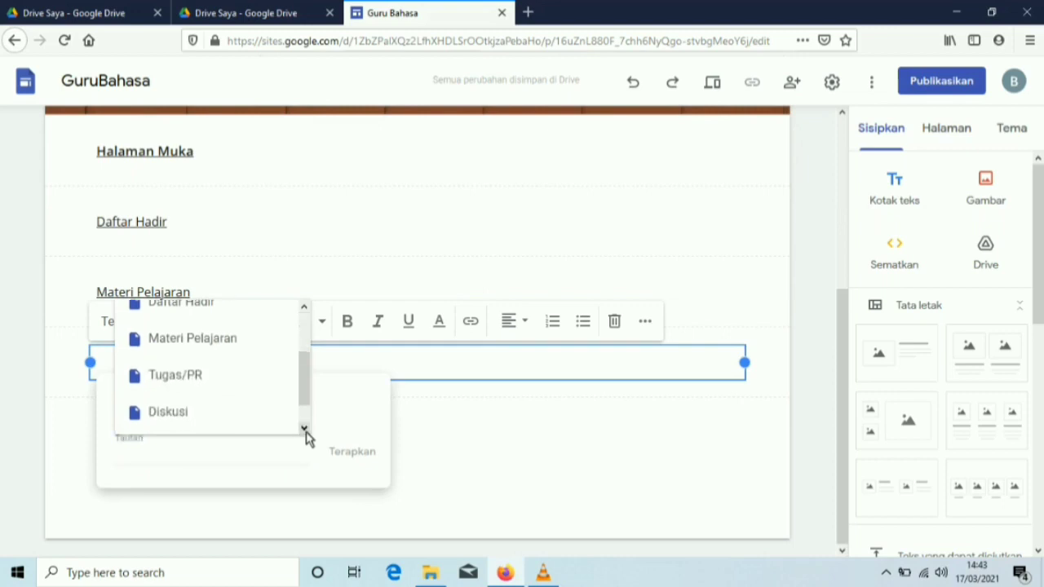
{"action": "left_click", "coordinate": [190, 378]}
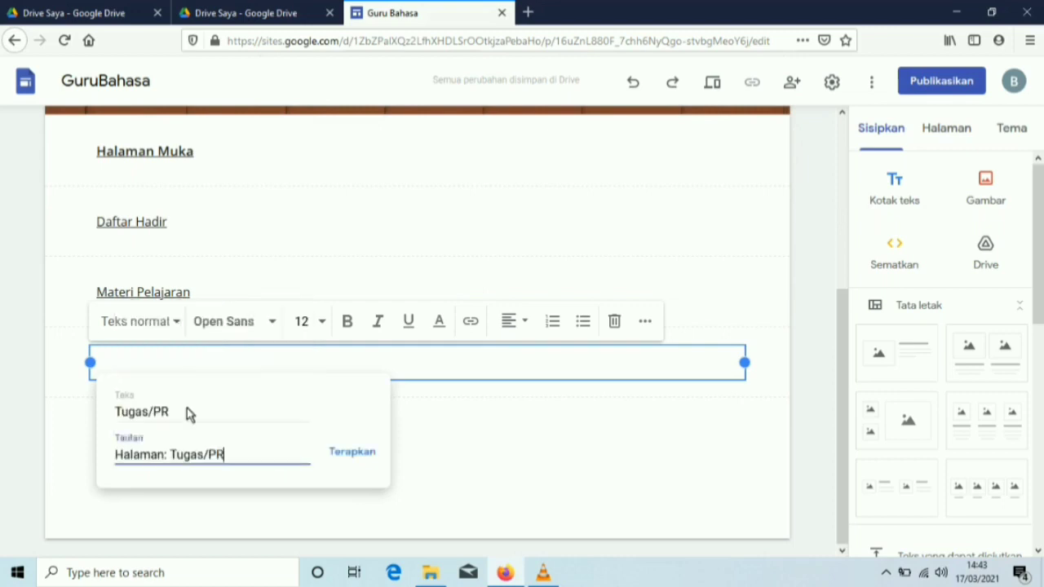
Step: Clear the display text of the Tugas/PR link and apply the link
{"action": "left_click", "coordinate": [187, 409]}
{"action": "key", "text": "BackSpace"}
{"action": "key", "text": "BackSpace"}
{"action": "key", "text": "BackSpace"}
{"action": "key", "text": "BackSpace"}
{"action": "key", "text": "BackSpace"}
{"action": "key", "text": "BackSpace"}
{"action": "key", "text": "BackSpace"}
{"action": "key", "text": "BackSpace"}
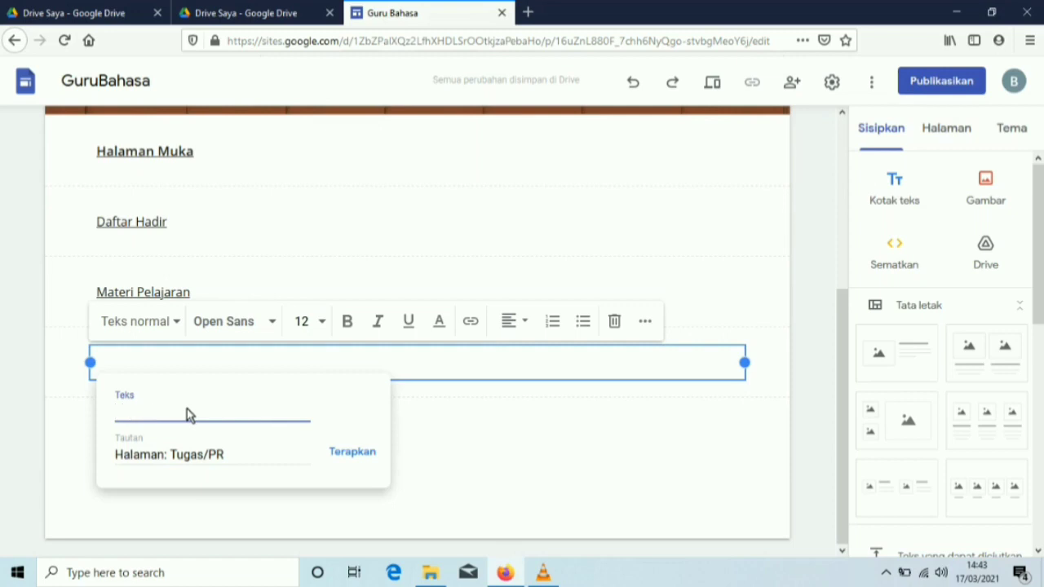
{"action": "left_click", "coordinate": [341, 453]}
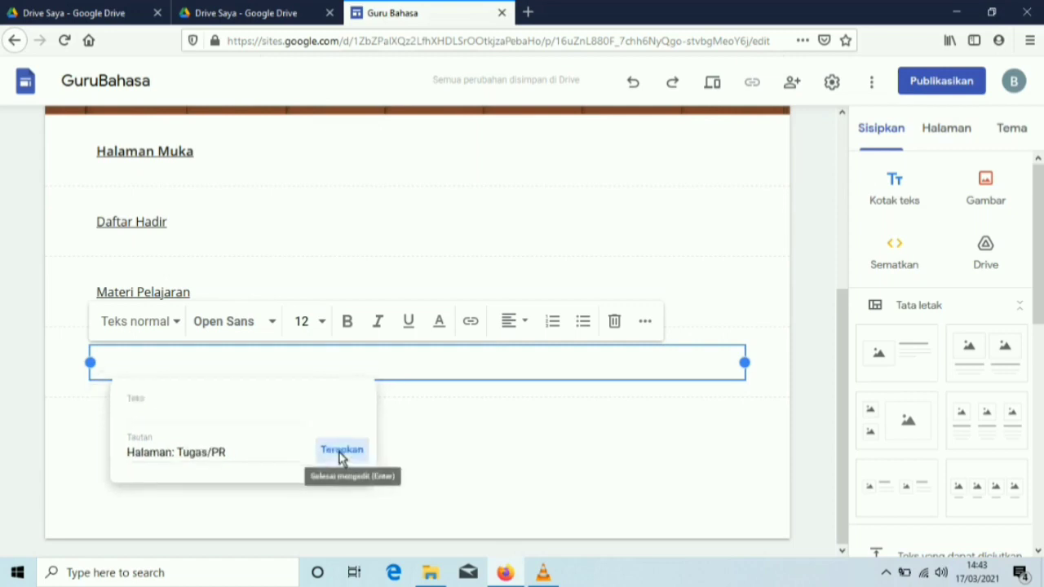
Step: Choose the Diskusi page as the link target for the empty text box below Tugas/PR
{"action": "left_click", "coordinate": [469, 342]}
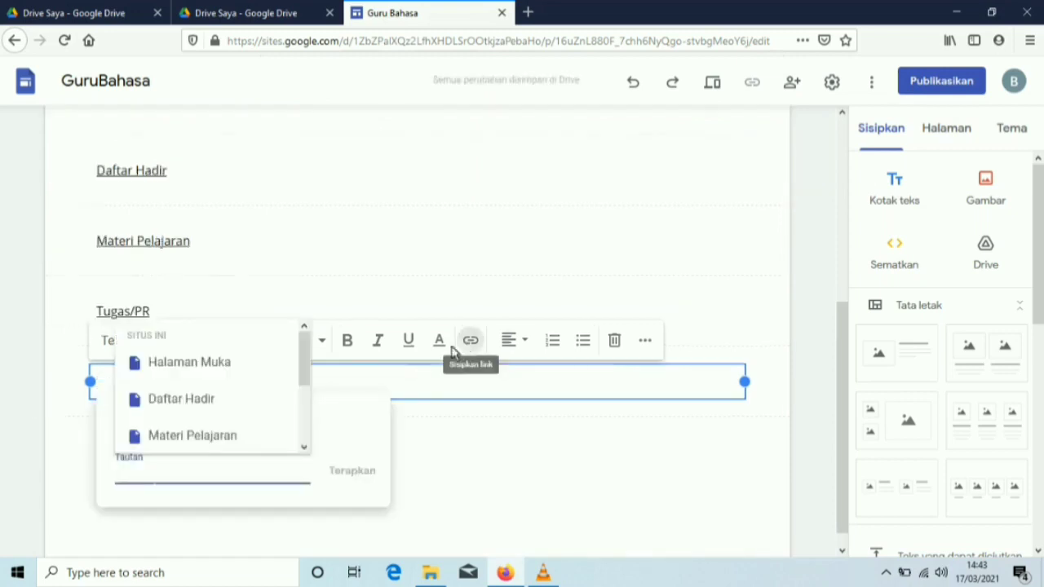
{"action": "left_click", "coordinate": [305, 449]}
{"action": "left_click", "coordinate": [305, 449]}
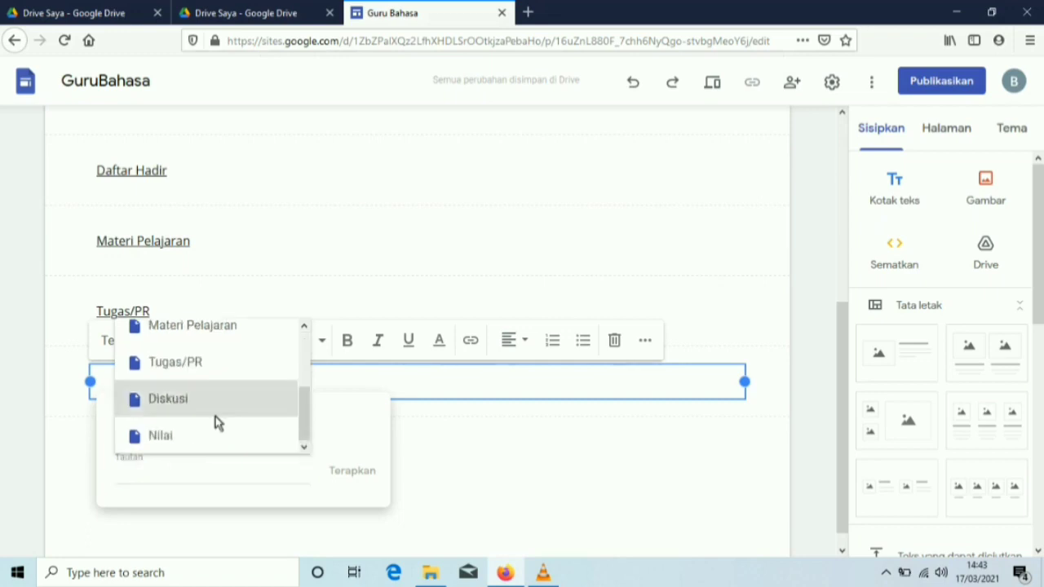
{"action": "left_click", "coordinate": [216, 414]}
Step: Clear the display text of the Diskusi link and apply the link
{"action": "left_click", "coordinate": [228, 435]}
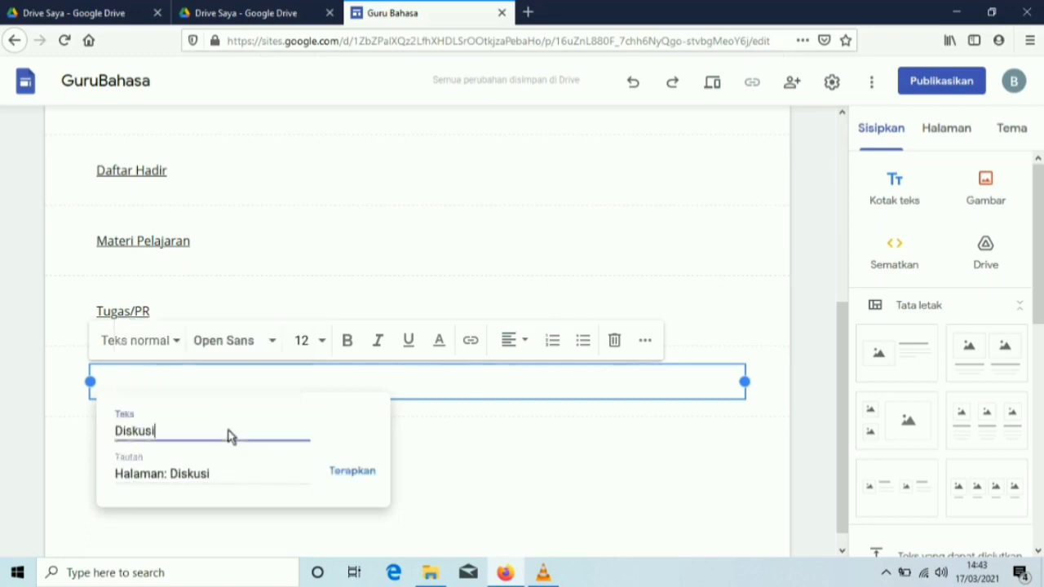
{"action": "key", "text": "BackSpace"}
{"action": "key", "text": "BackSpace"}
{"action": "key", "text": "BackSpace"}
{"action": "key", "text": "BackSpace"}
{"action": "key", "text": "BackSpace"}
{"action": "key", "text": "BackSpace"}
{"action": "key", "text": "BackSpace"}
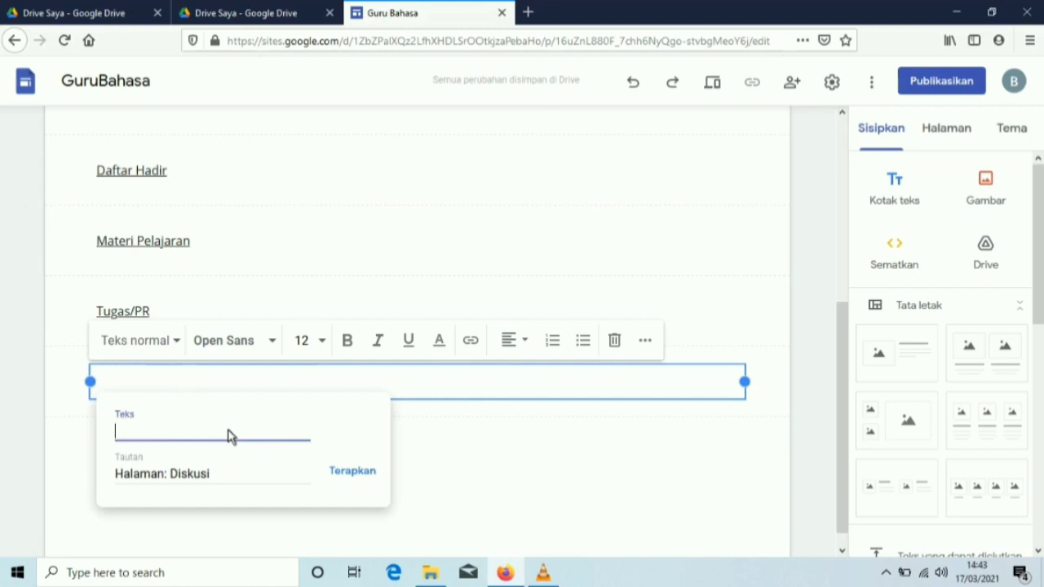
{"action": "left_click", "coordinate": [352, 473]}
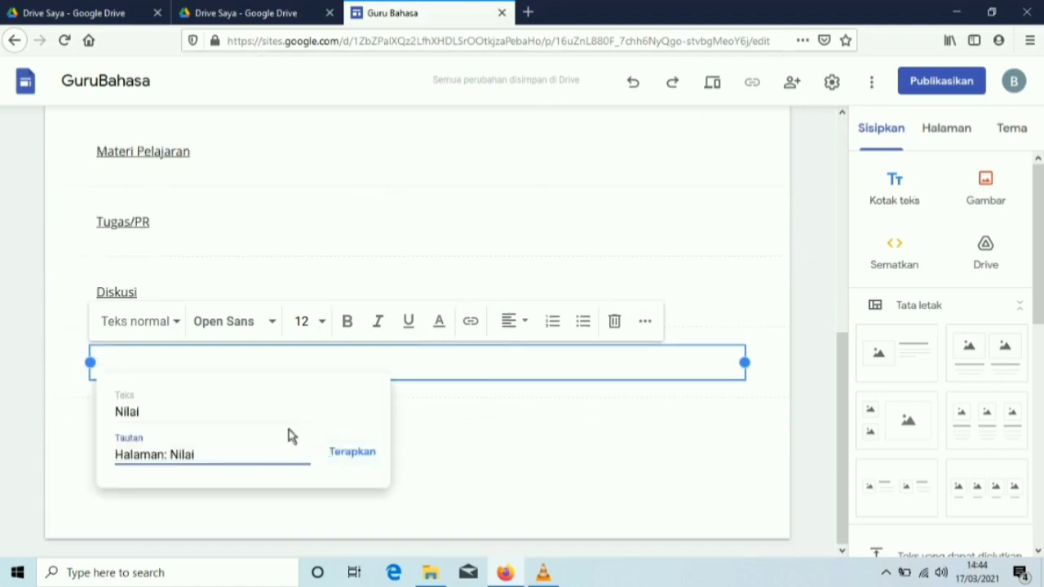
Step: Clear the display text of the link to the Nilai page and apply the link
{"action": "left_click", "coordinate": [225, 426]}
{"action": "key", "text": "BackSpace"}
{"action": "key", "text": "BackSpace"}
{"action": "key", "text": "BackSpace"}
{"action": "key", "text": "BackSpace"}
{"action": "key", "text": "BackSpace"}
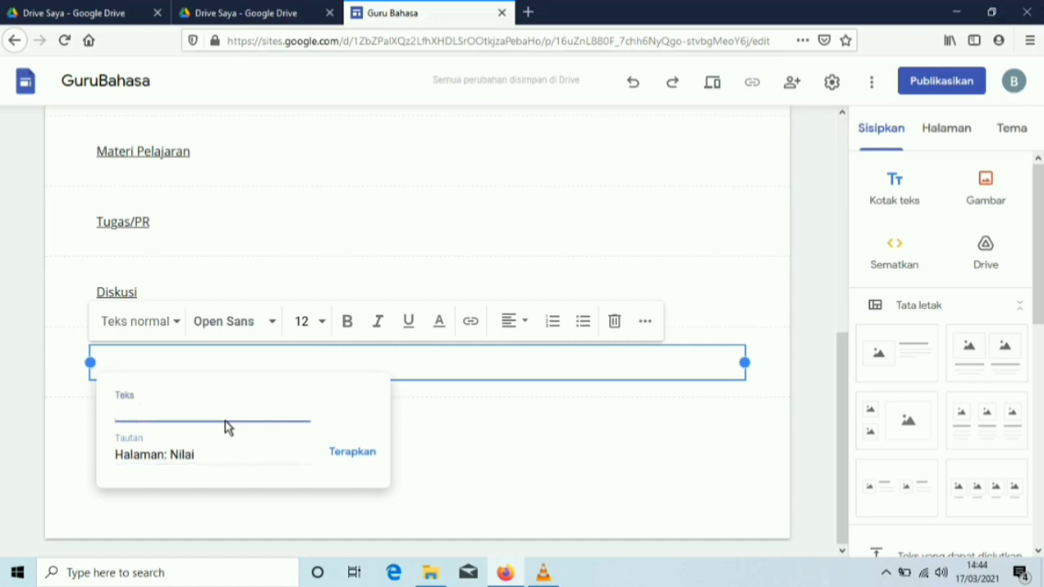
{"action": "left_click", "coordinate": [326, 455]}
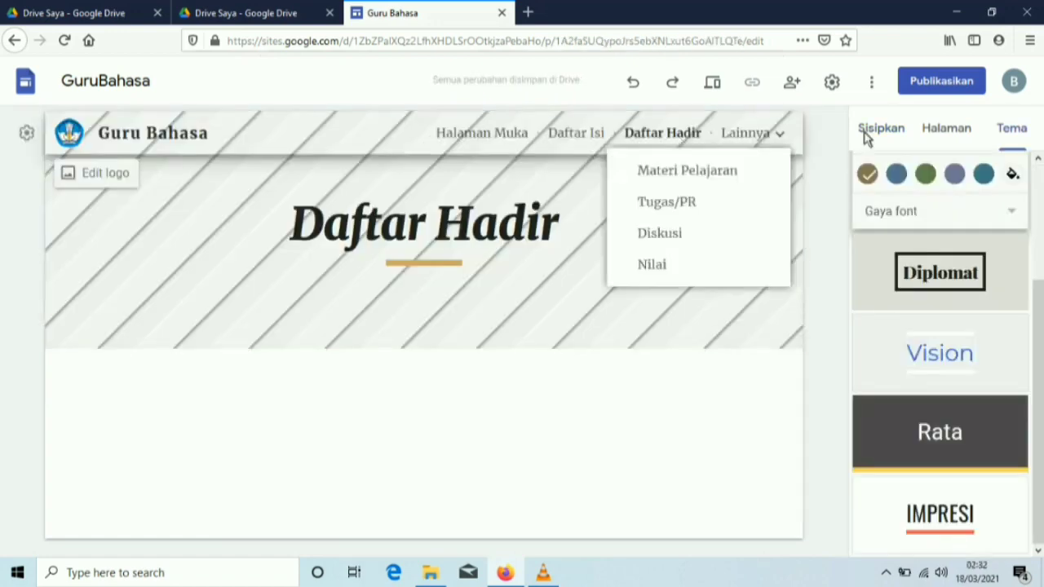
Step: Add a subpage named "Kelas X" under the Daftar Hadir page
{"action": "left_click", "coordinate": [937, 139]}
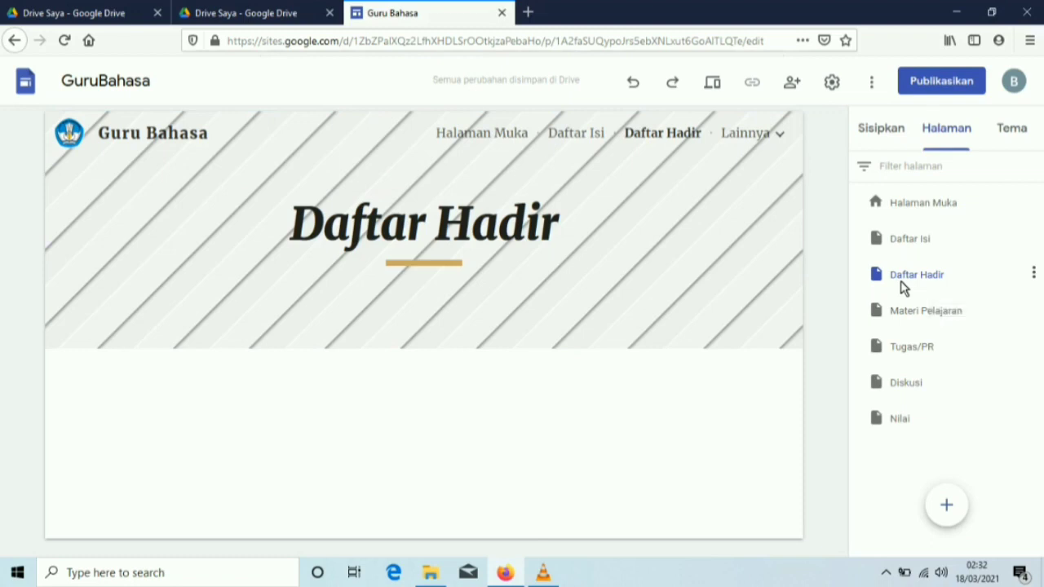
{"action": "left_click", "coordinate": [1034, 274]}
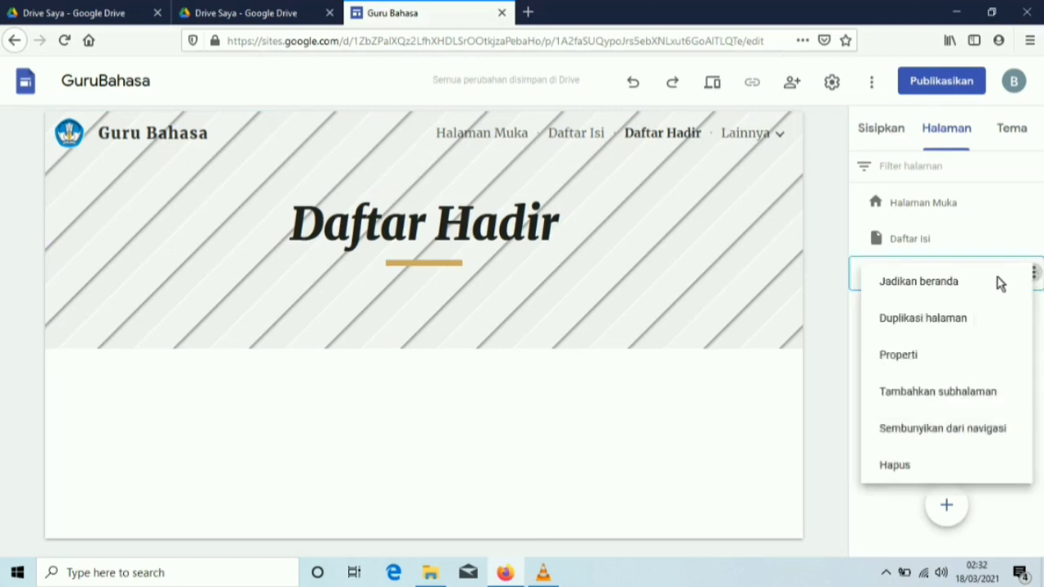
{"action": "left_click", "coordinate": [896, 390]}
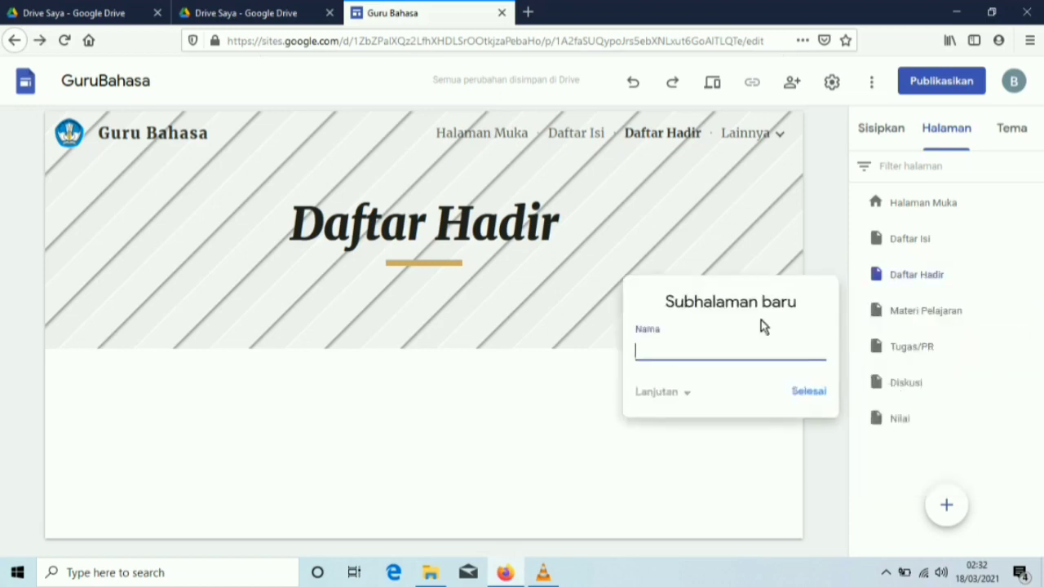
{"action": "type", "text": "Kelas X"}
{"action": "left_click", "coordinate": [807, 395]}
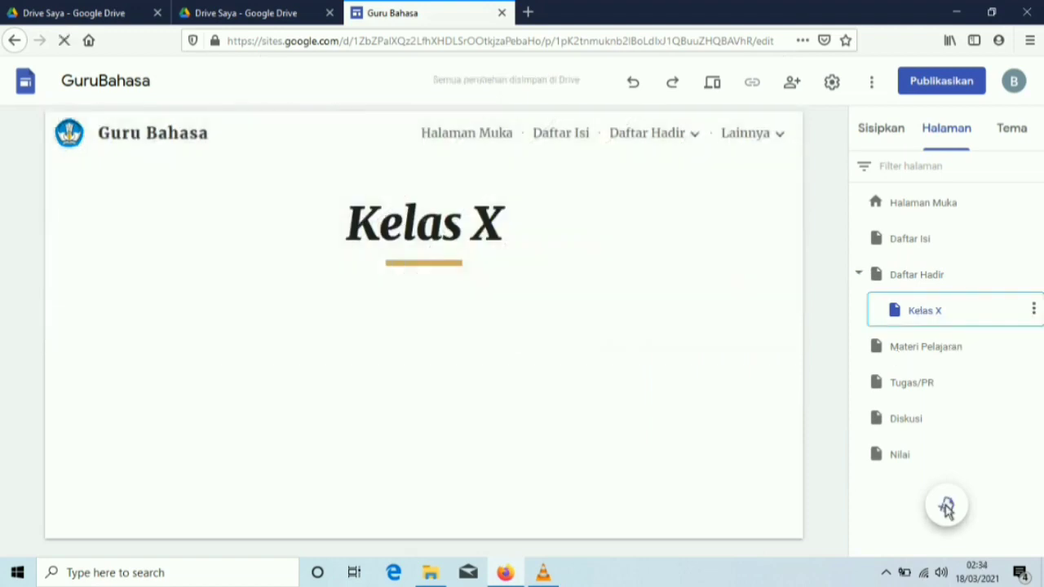
Step: Add a second subpage under Daftar Hadir named "Kelas XI"
{"action": "mouse_move", "coordinate": [946, 506]}
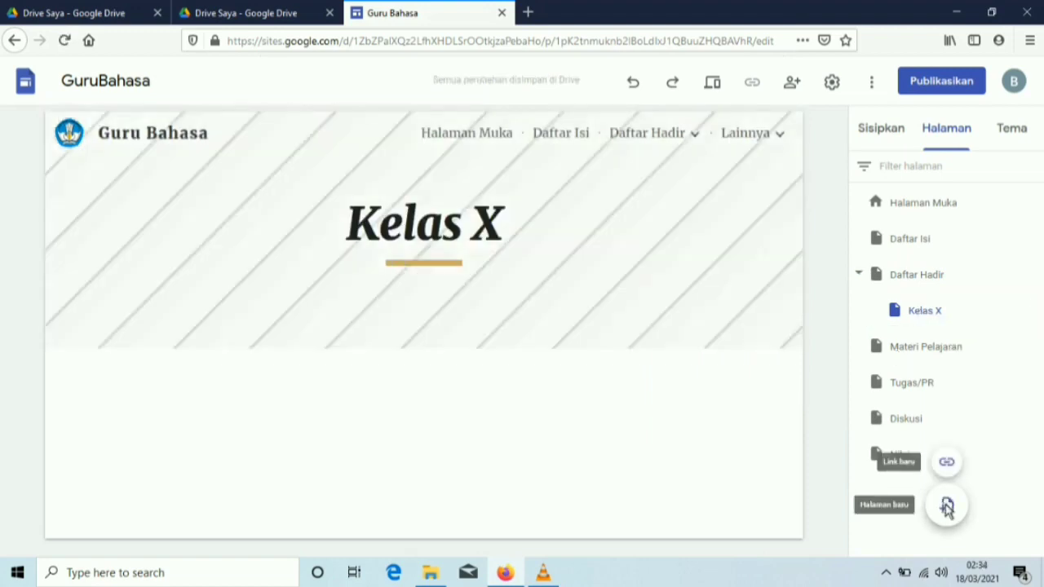
{"action": "left_click", "coordinate": [946, 506]}
{"action": "type", "text": "kELA"}
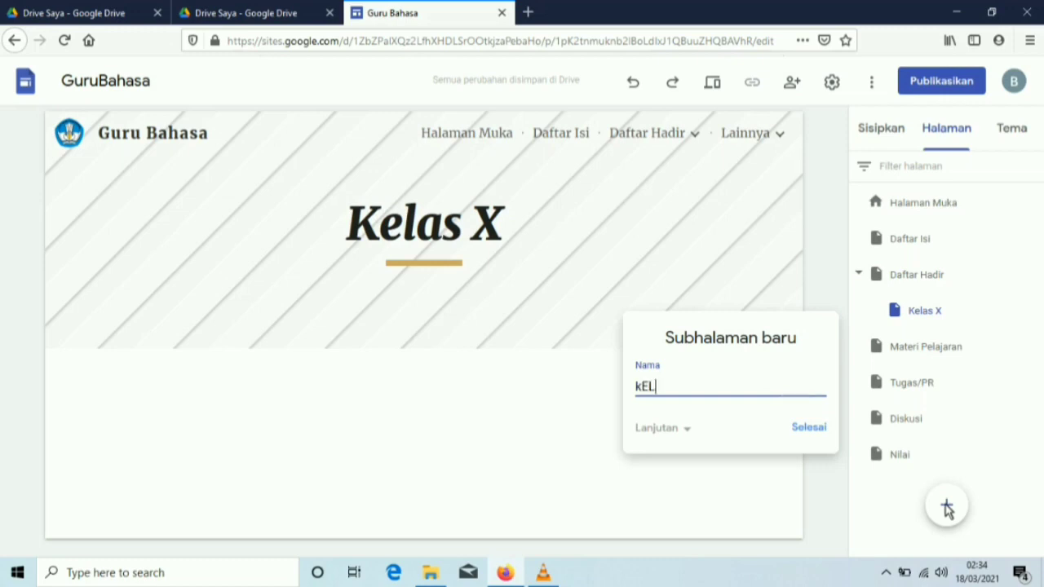
{"action": "key", "text": "BackSpace"}
{"action": "key", "text": "BackSpace"}
{"action": "key", "text": "BackSpace"}
{"action": "key", "text": "BackSpace"}
{"action": "type", "text": "Kelas XI"}
{"action": "key", "text": "Return"}
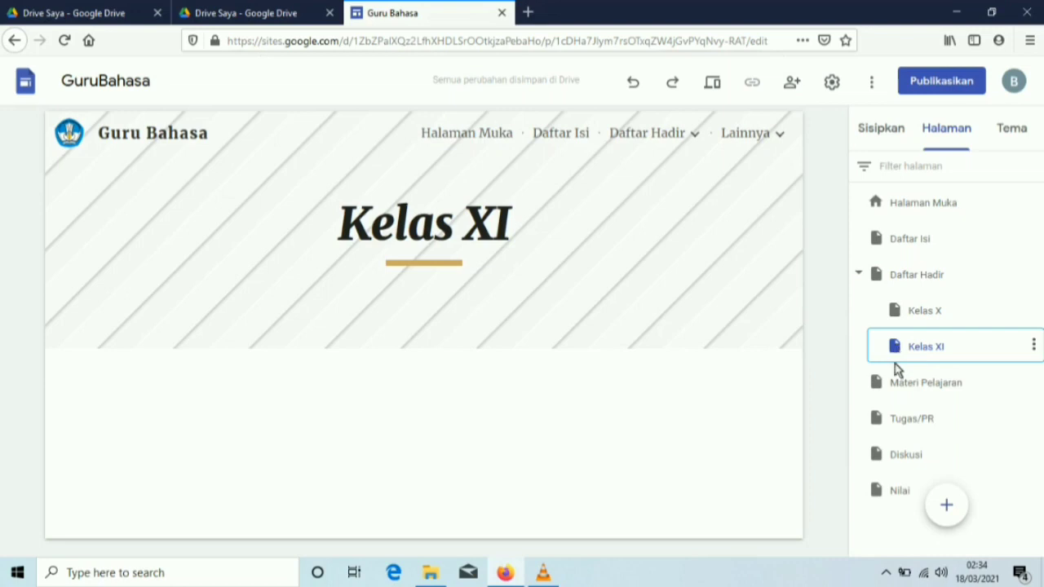
Step: Add a third subpage under Daftar Hadir named "Kelas XII"
{"action": "left_click", "coordinate": [946, 506]}
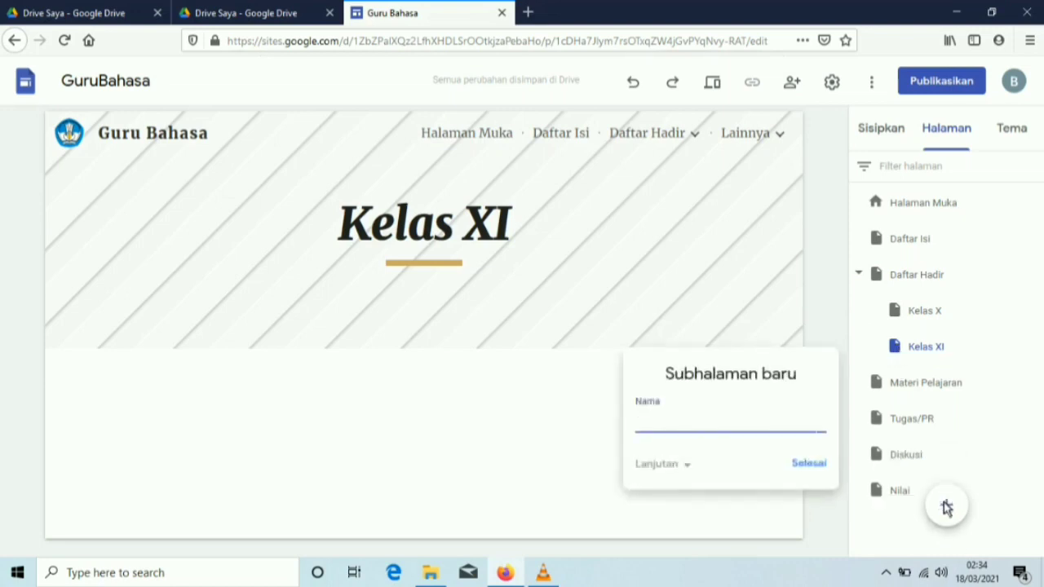
{"action": "type", "text": "Kelas XII"}
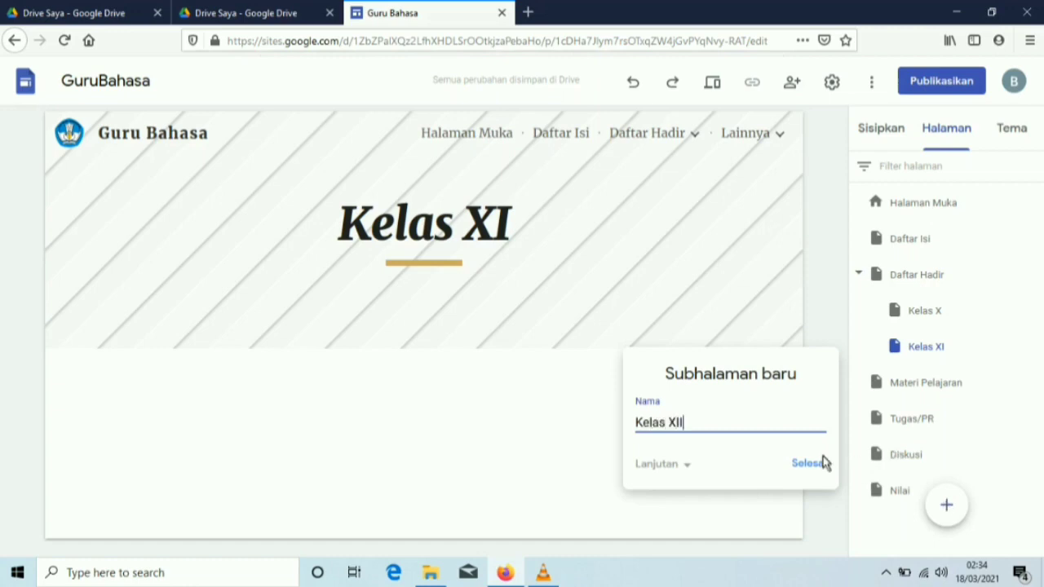
{"action": "left_click", "coordinate": [821, 464]}
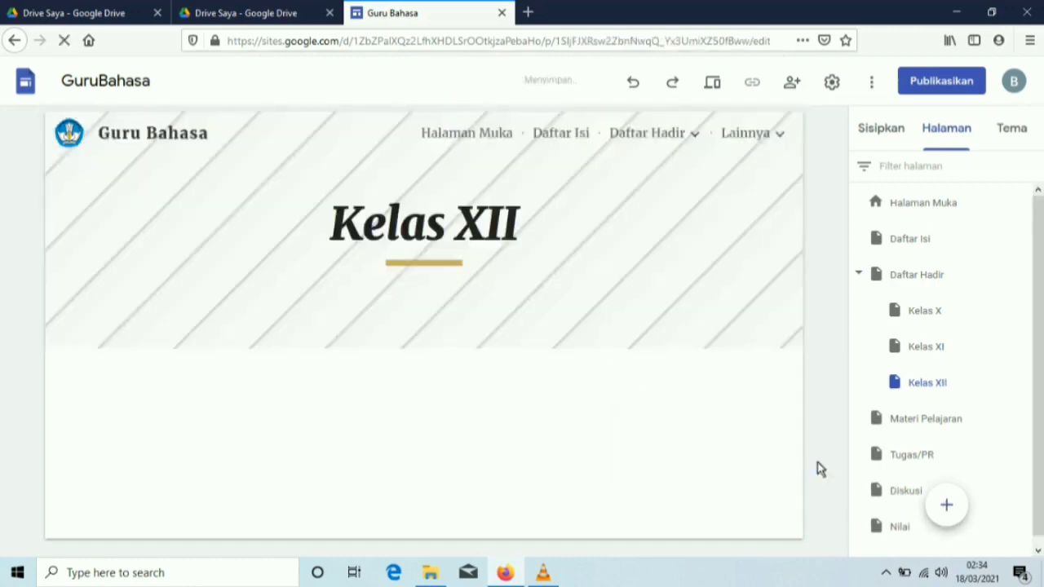
Step: Open the Daftar Hadir page and add a text box reading "Silakan mengisi daftar hadir pada kelas masing-masing"
{"action": "mouse_move", "coordinate": [652, 123]}
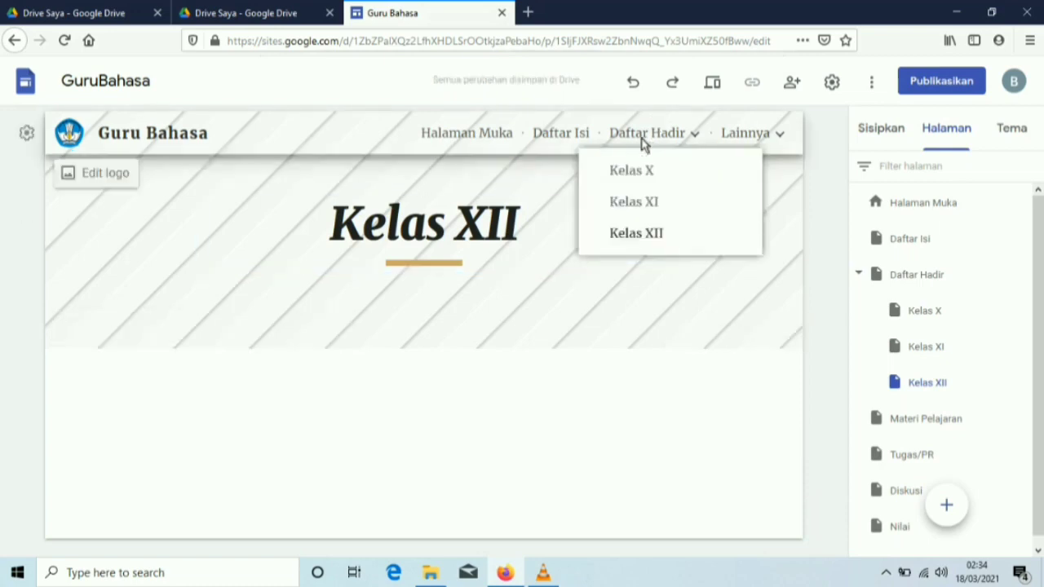
{"action": "left_click", "coordinate": [643, 141]}
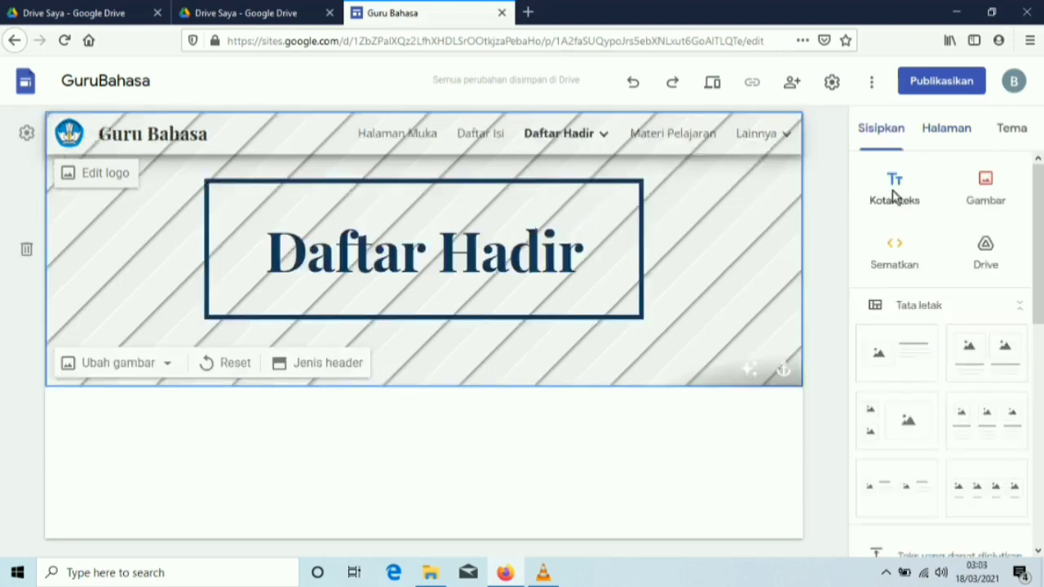
{"action": "left_click", "coordinate": [894, 191]}
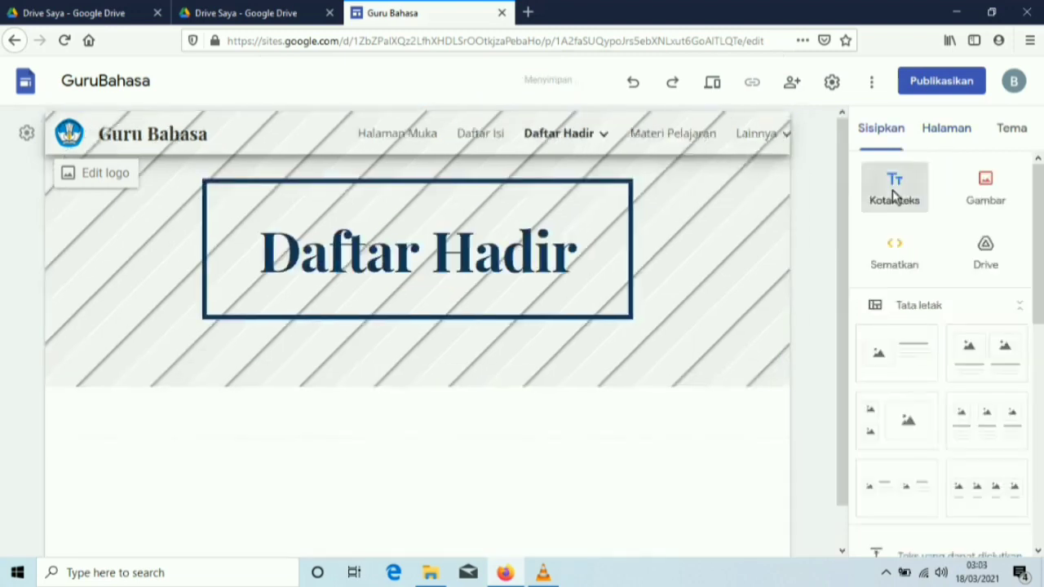
{"action": "type", "text": "S"}
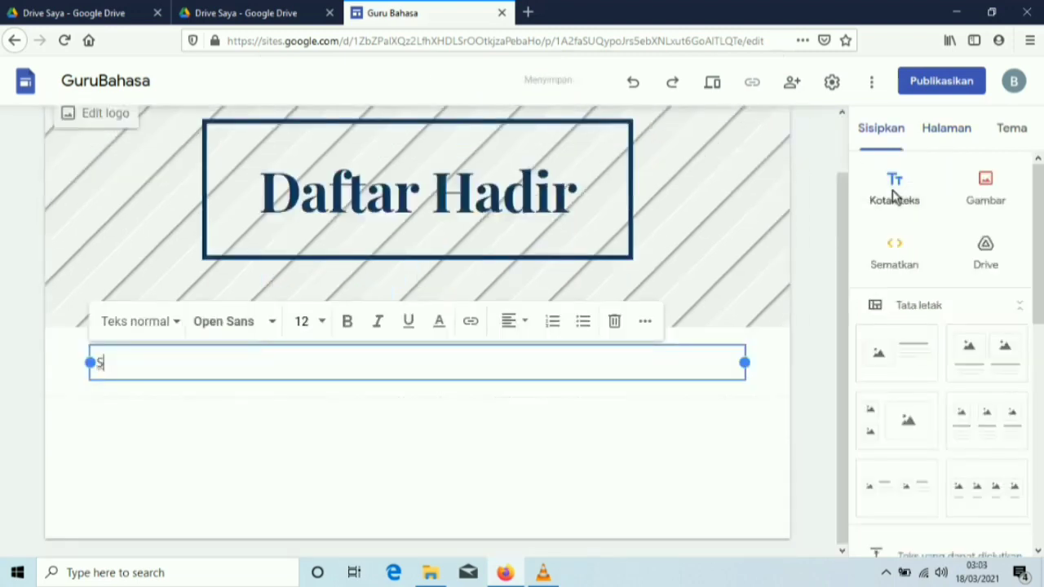
{"action": "type", "text": "ilakan mengisi daftar"}
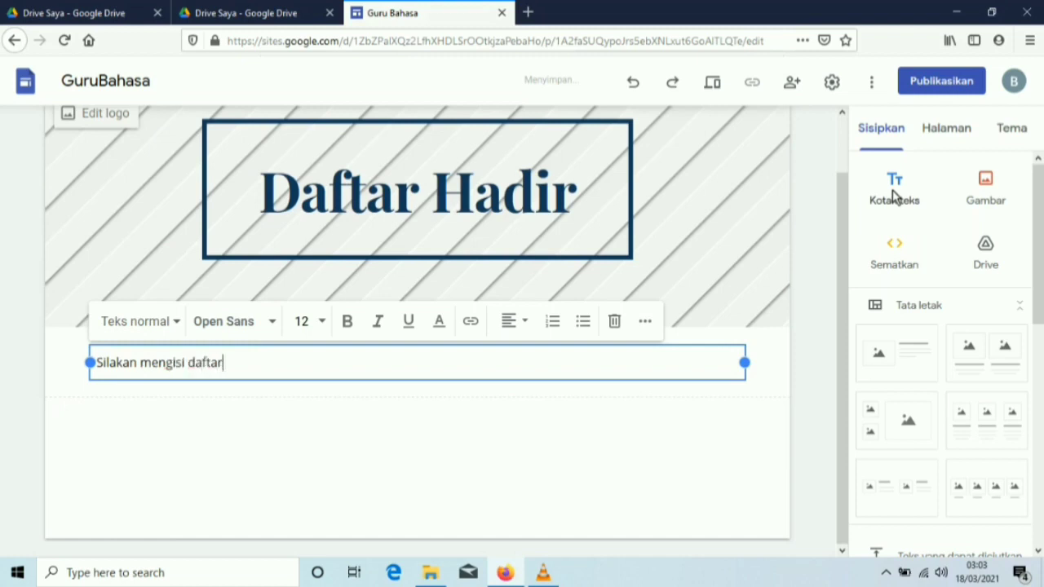
{"action": "type", "text": " hadir pada "}
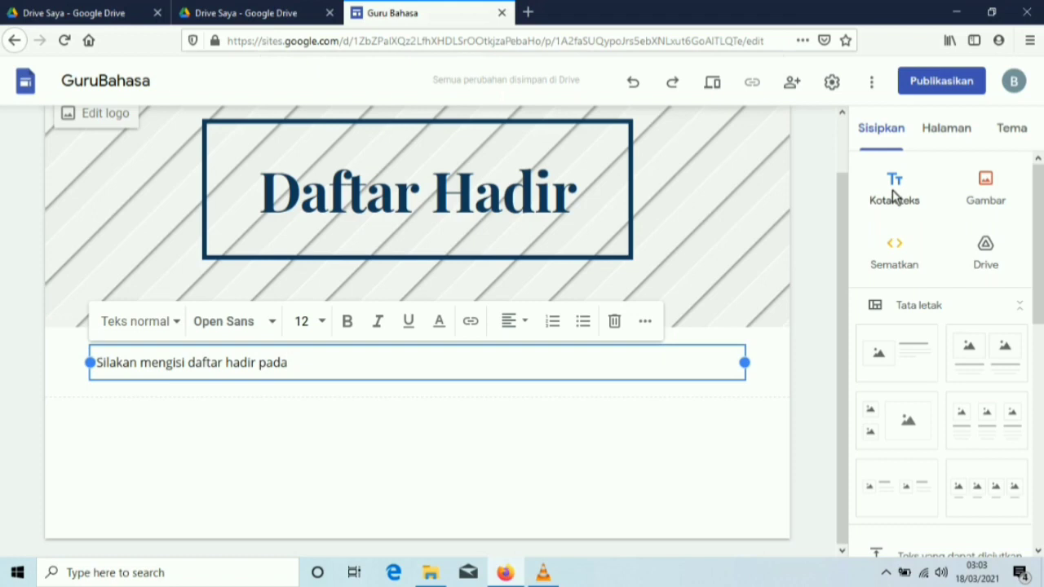
{"action": "type", "text": "ke"}
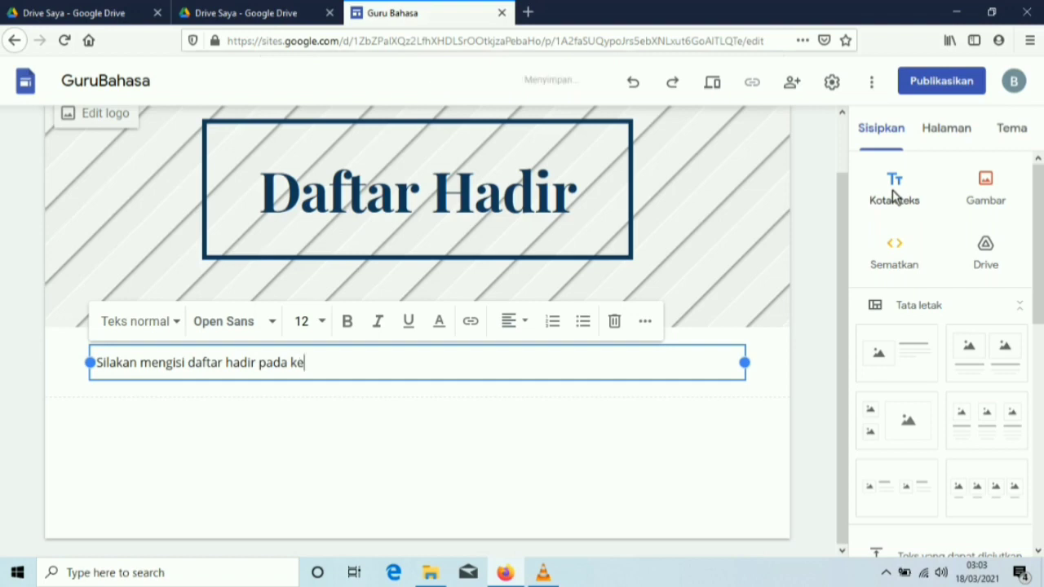
{"action": "type", "text": "las masing-masinh"}
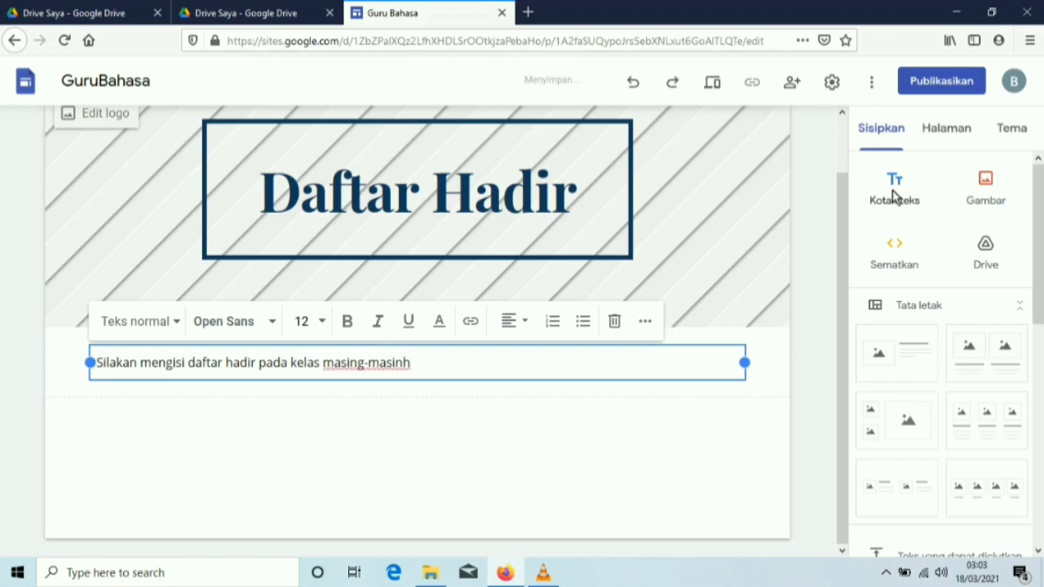
{"action": "key", "text": "BackSpace"}
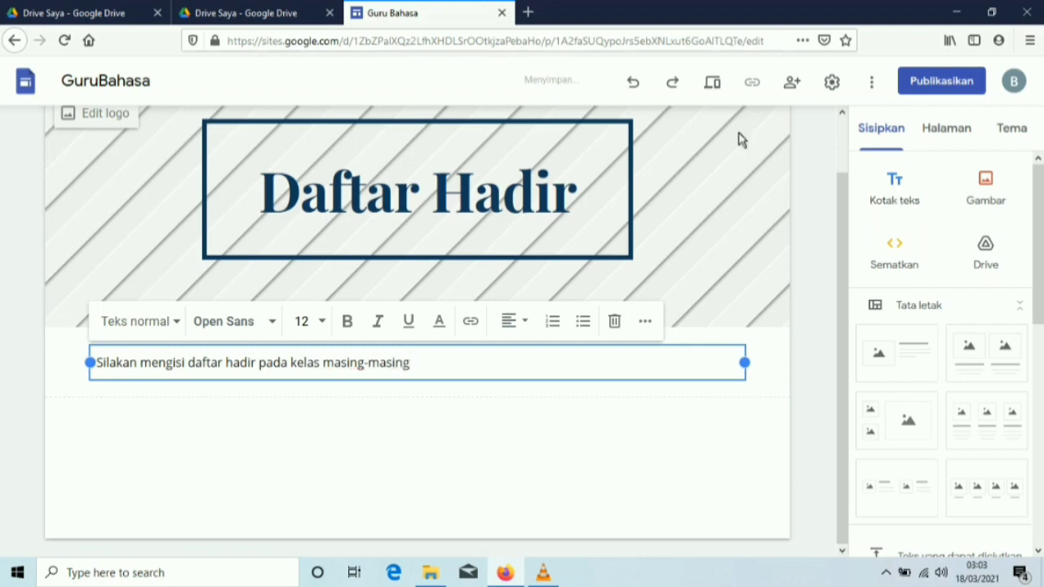
Step: Style the attendance instruction as Subjudul and set its section background to Penekanan 2
{"action": "left_click", "coordinate": [177, 323]}
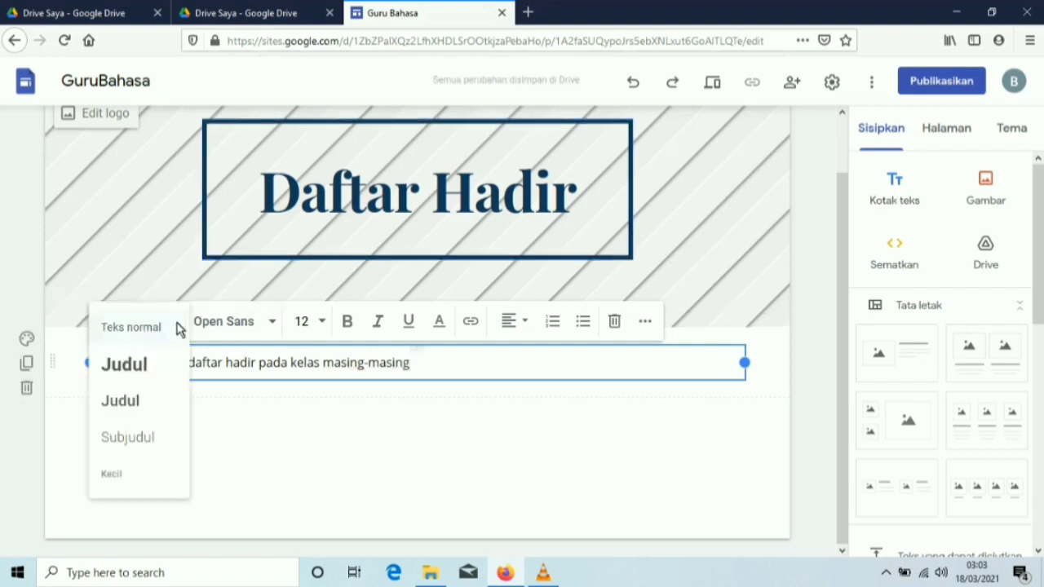
{"action": "left_click", "coordinate": [130, 438]}
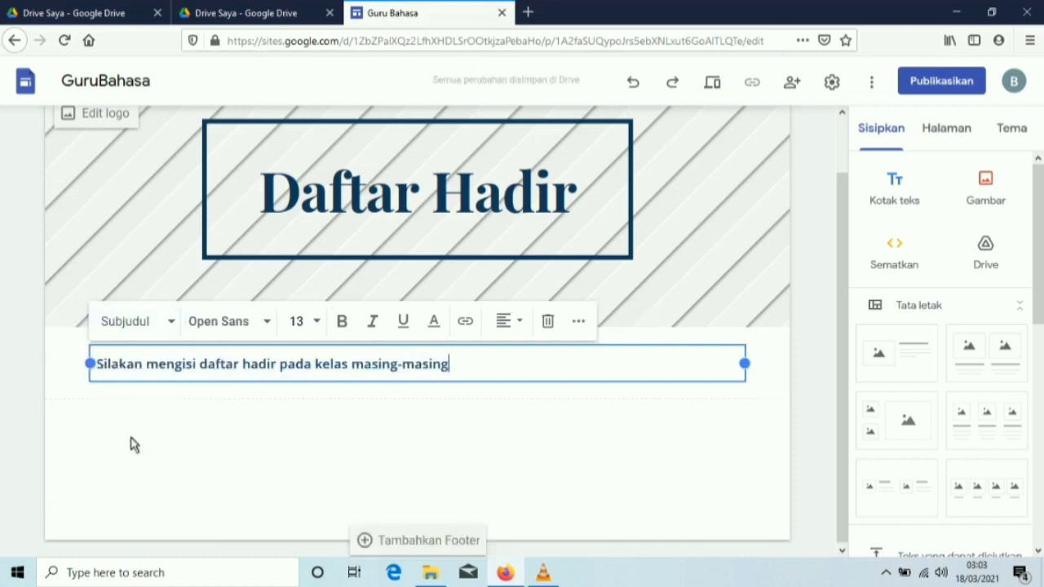
{"action": "left_click", "coordinate": [27, 340]}
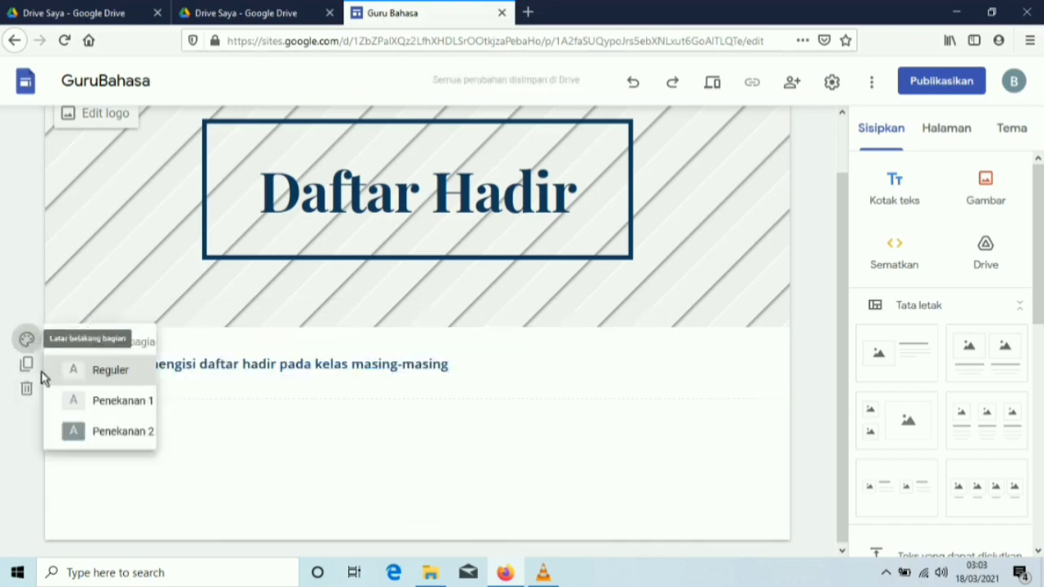
{"action": "left_click", "coordinate": [99, 434]}
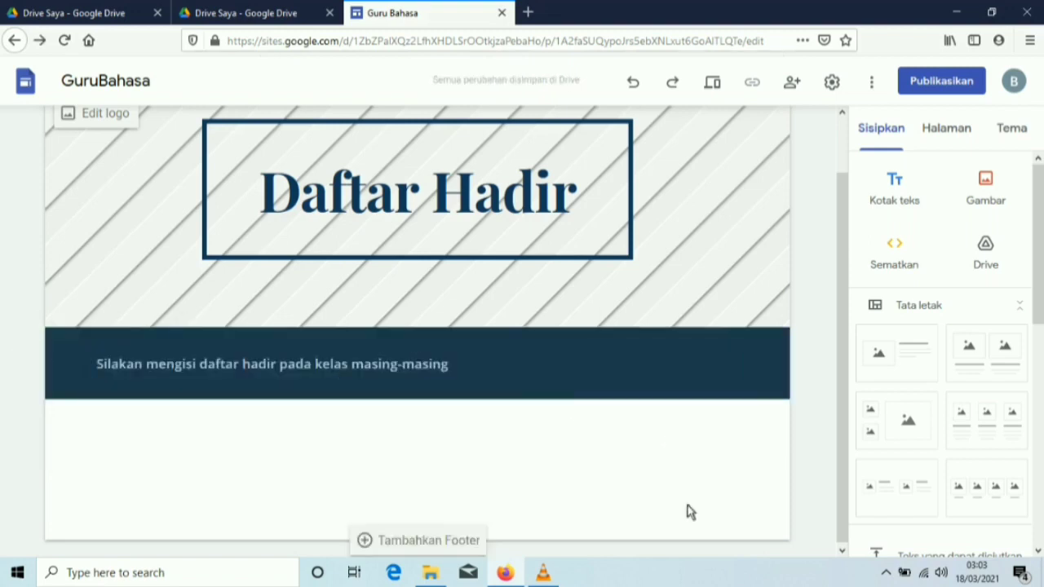
Step: Add a text box below the instruction section and choose the Kelas X page as its link target
{"action": "left_click", "coordinate": [895, 188]}
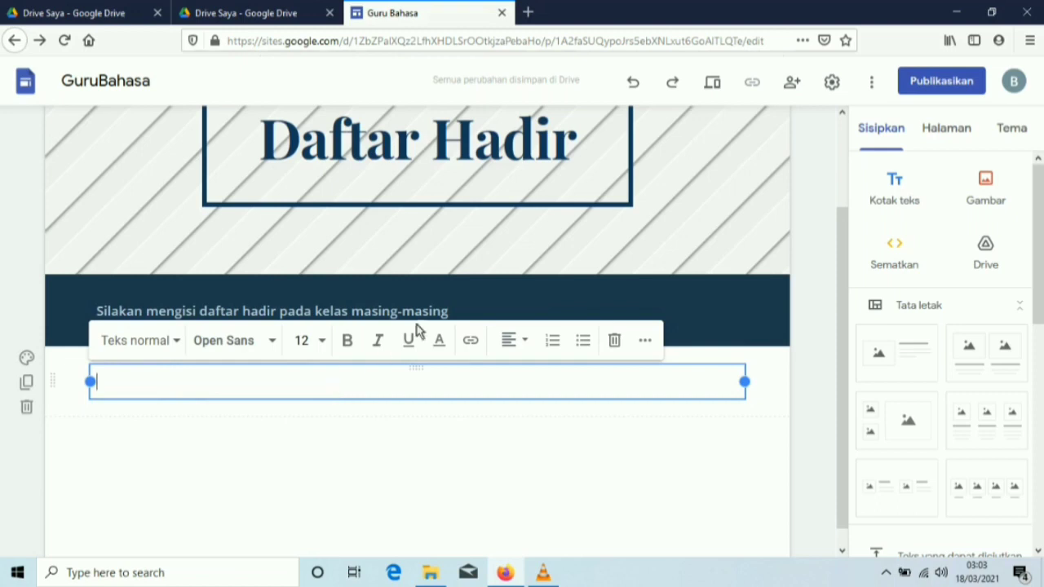
{"action": "left_click", "coordinate": [471, 340]}
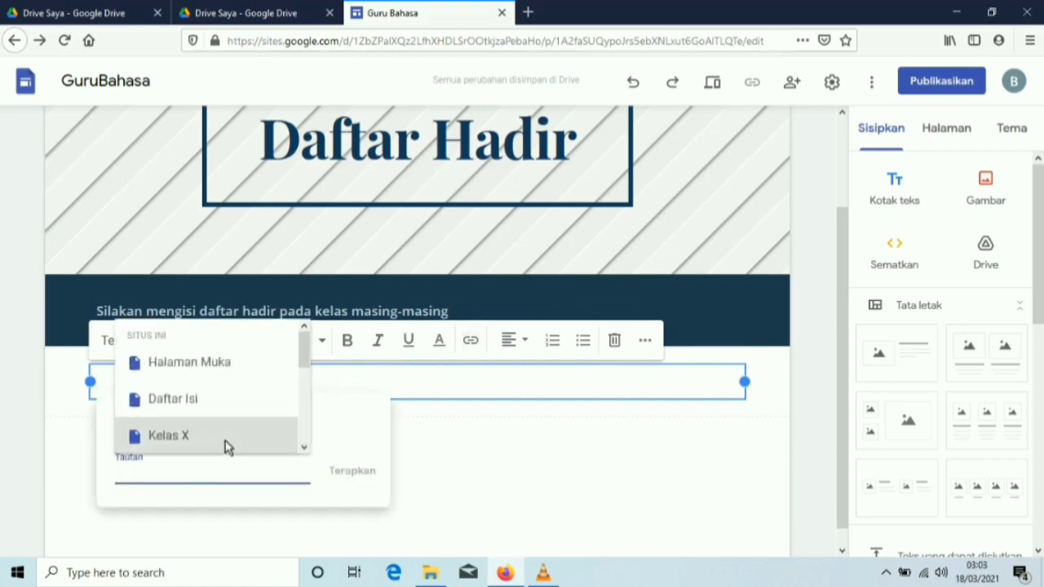
{"action": "left_click", "coordinate": [305, 448]}
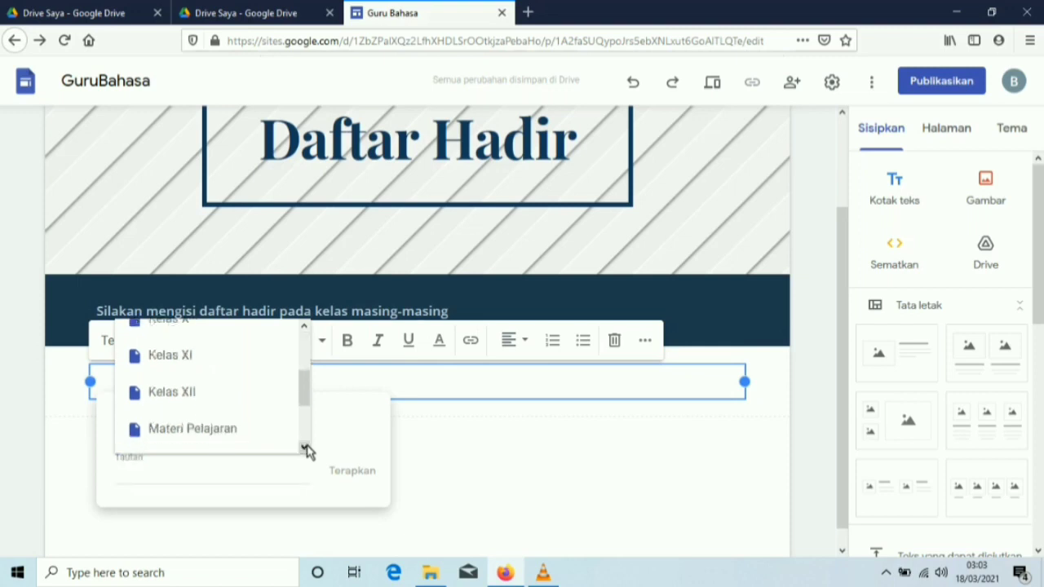
{"action": "left_click", "coordinate": [304, 328]}
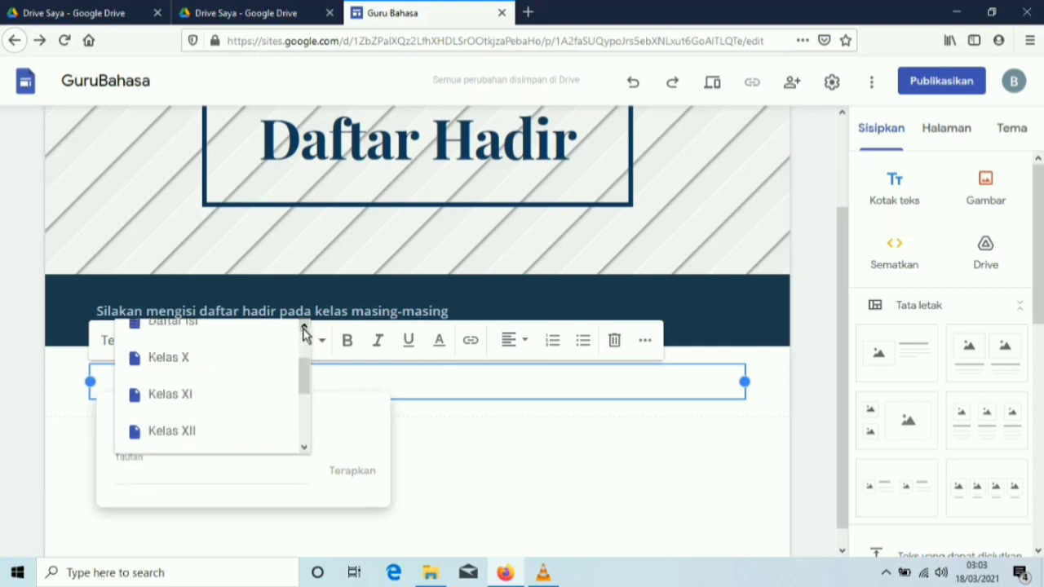
{"action": "left_click", "coordinate": [190, 359]}
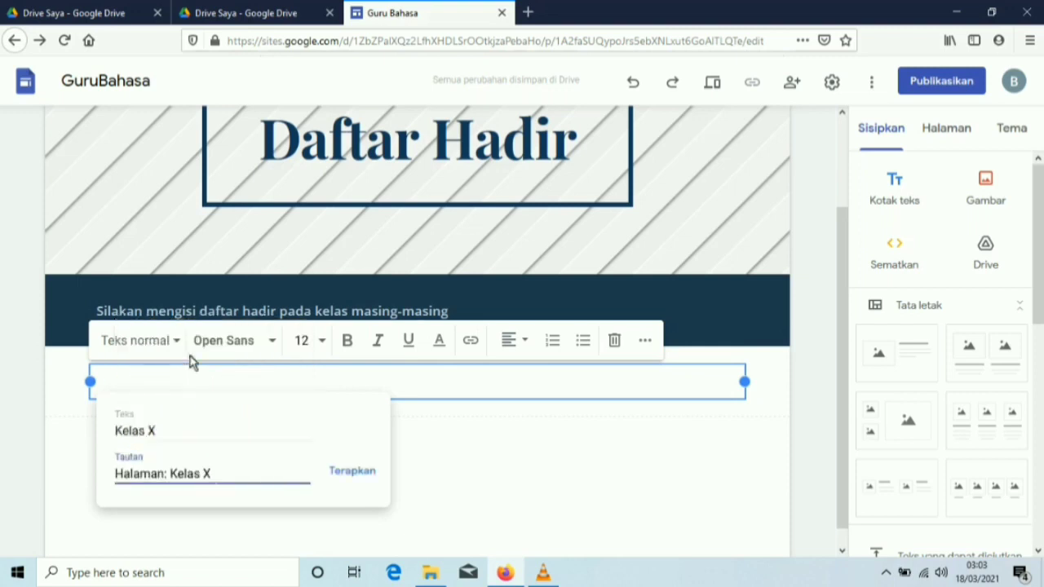
Step: Clear the display text of the link to the Kelas X page and apply the link
{"action": "left_click", "coordinate": [227, 437]}
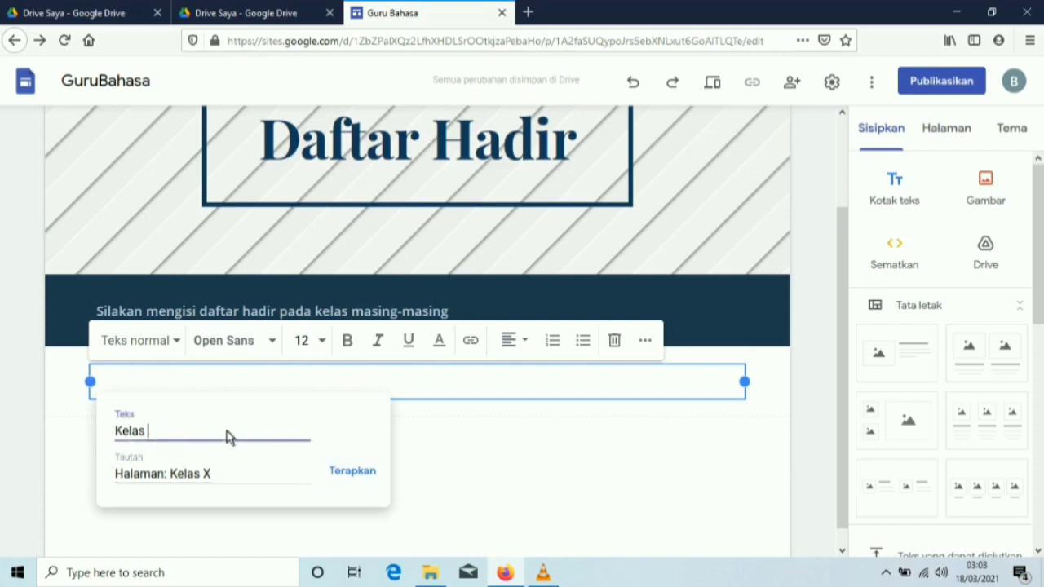
{"action": "key", "text": "BackSpace"}
{"action": "key", "text": "BackSpace"}
{"action": "key", "text": "BackSpace"}
{"action": "key", "text": "BackSpace"}
{"action": "key", "text": "BackSpace"}
{"action": "key", "text": "BackSpace"}
{"action": "left_click", "coordinate": [352, 471]}
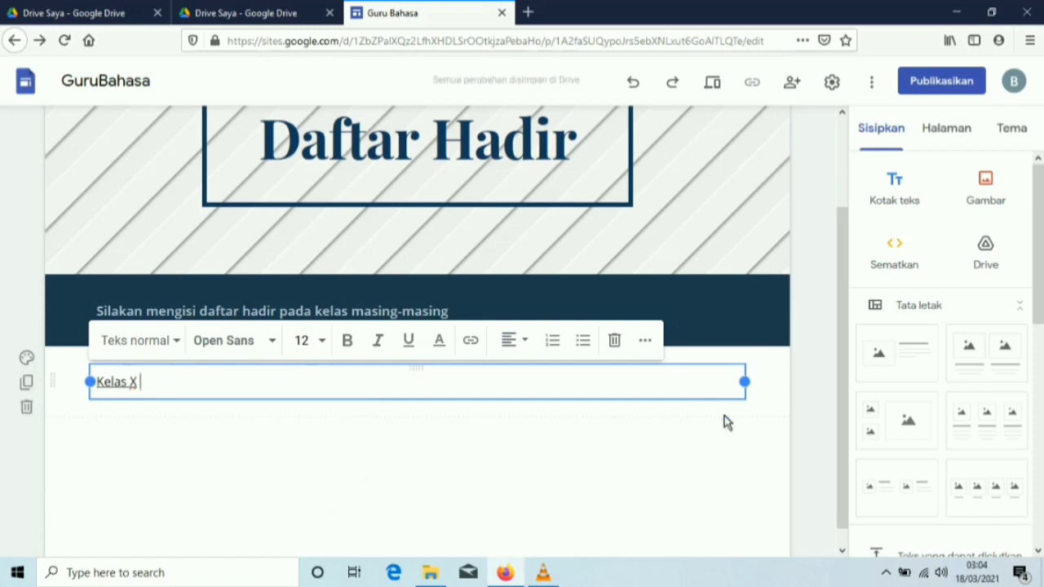
Step: Set the text style of the Kelas X link to Subjudul
{"action": "left_click", "coordinate": [592, 483]}
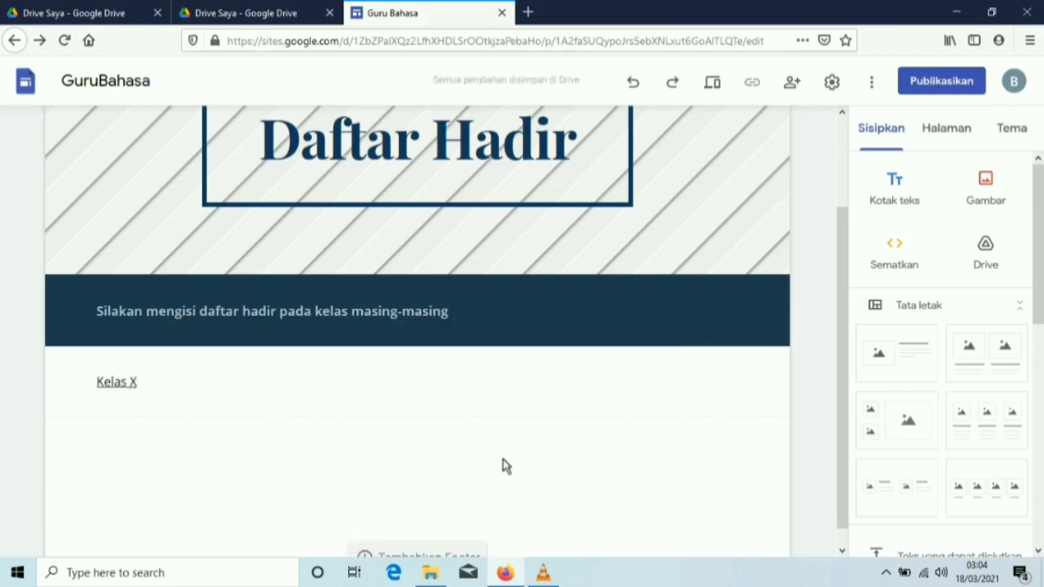
{"action": "left_click", "coordinate": [126, 391]}
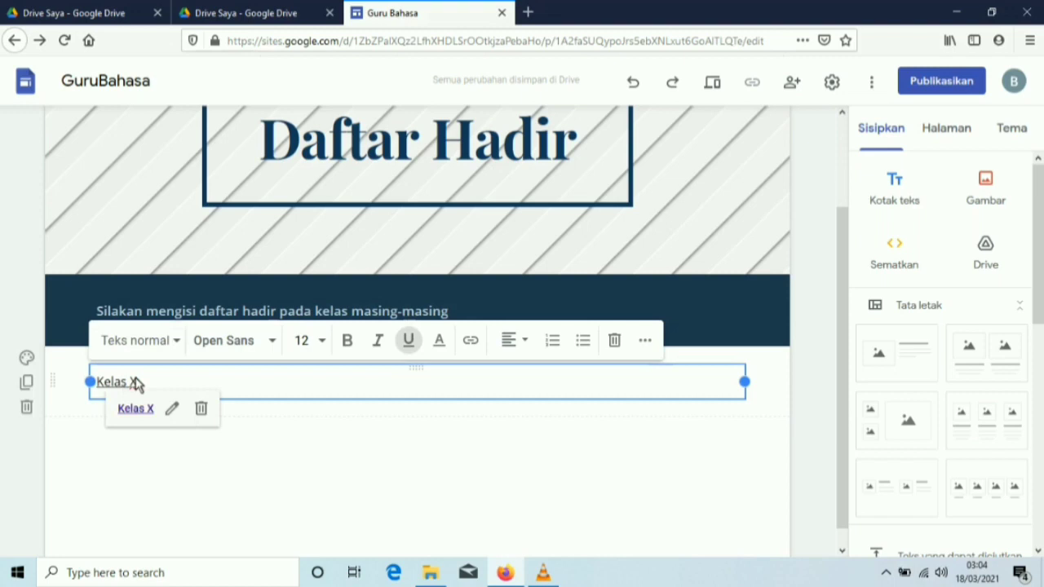
{"action": "left_click", "coordinate": [138, 340]}
{"action": "left_click", "coordinate": [147, 455]}
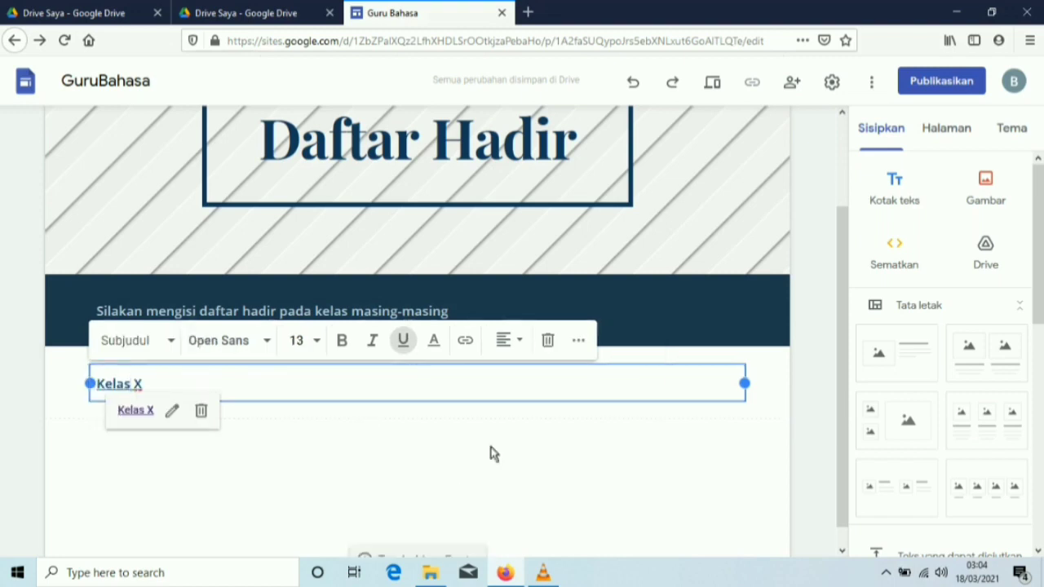
Step: Add a text box below the Kelas X link and choose the Kelas XI page as its link target
{"action": "left_click", "coordinate": [892, 185]}
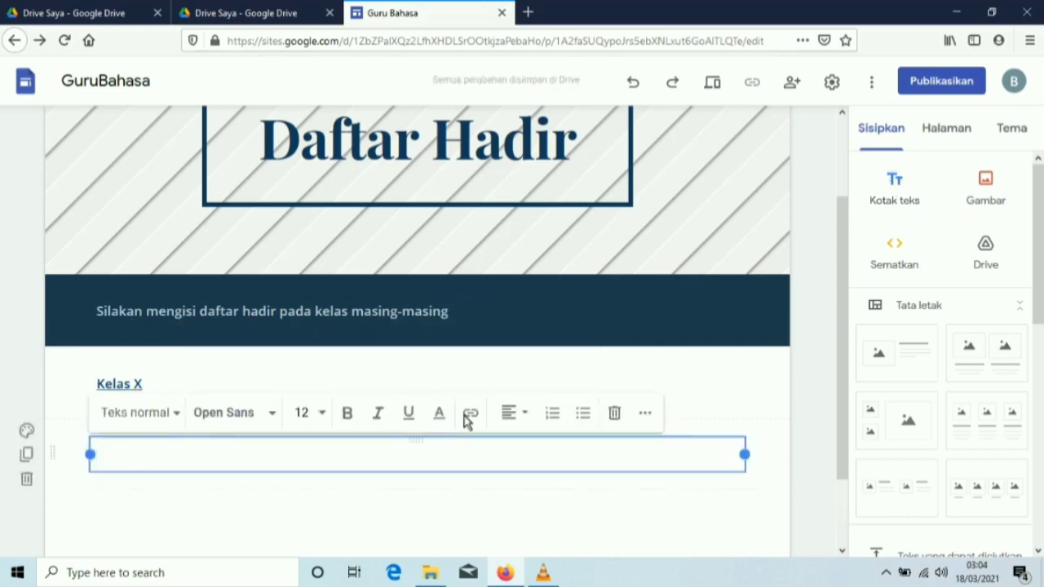
{"action": "scroll", "coordinate": [477, 417], "scroll_direction": "down", "scroll_amount": 1}
{"action": "left_click", "coordinate": [476, 422]}
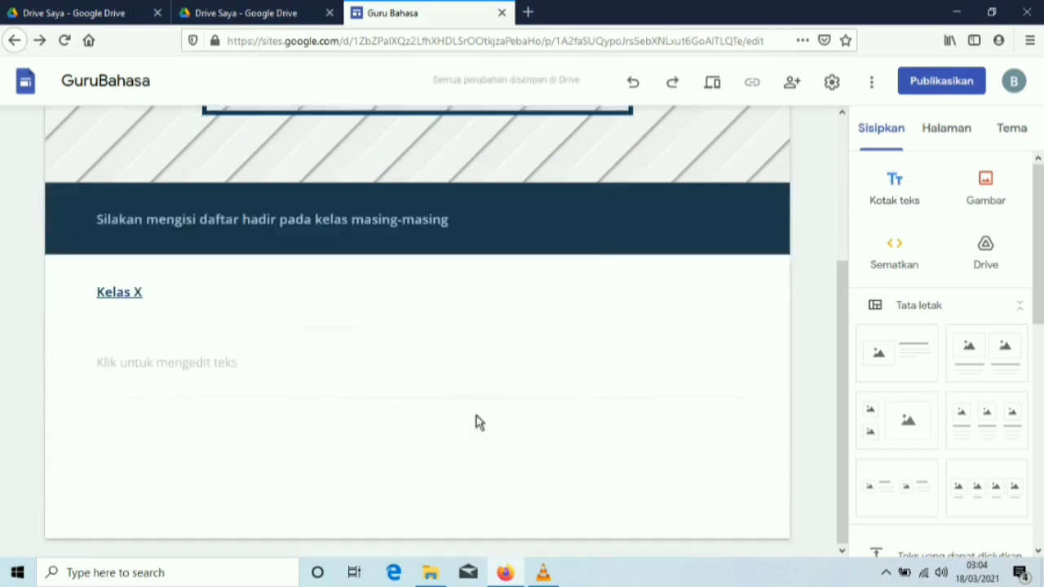
{"action": "left_click", "coordinate": [217, 364]}
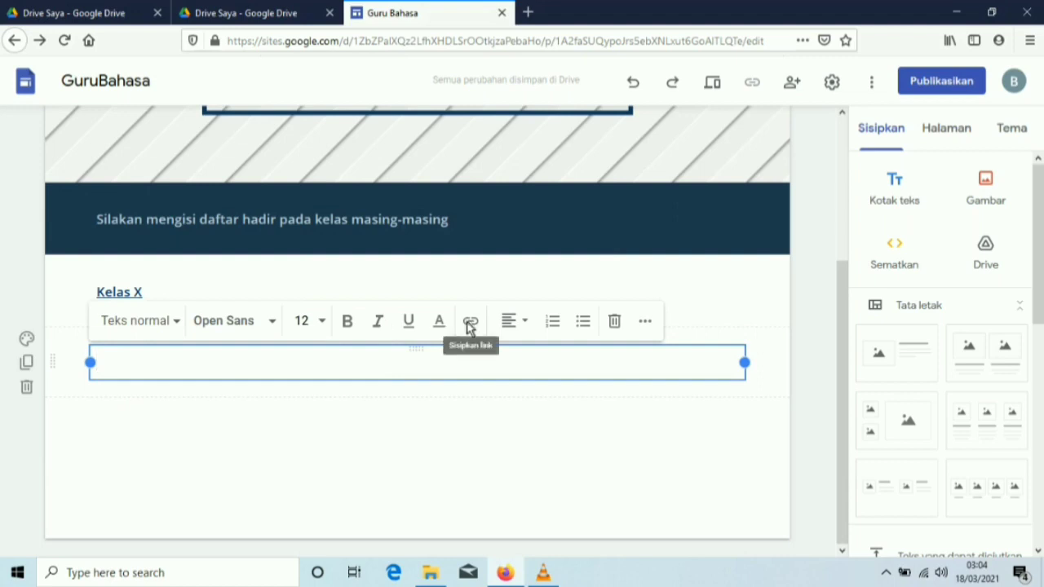
{"action": "left_click", "coordinate": [470, 322]}
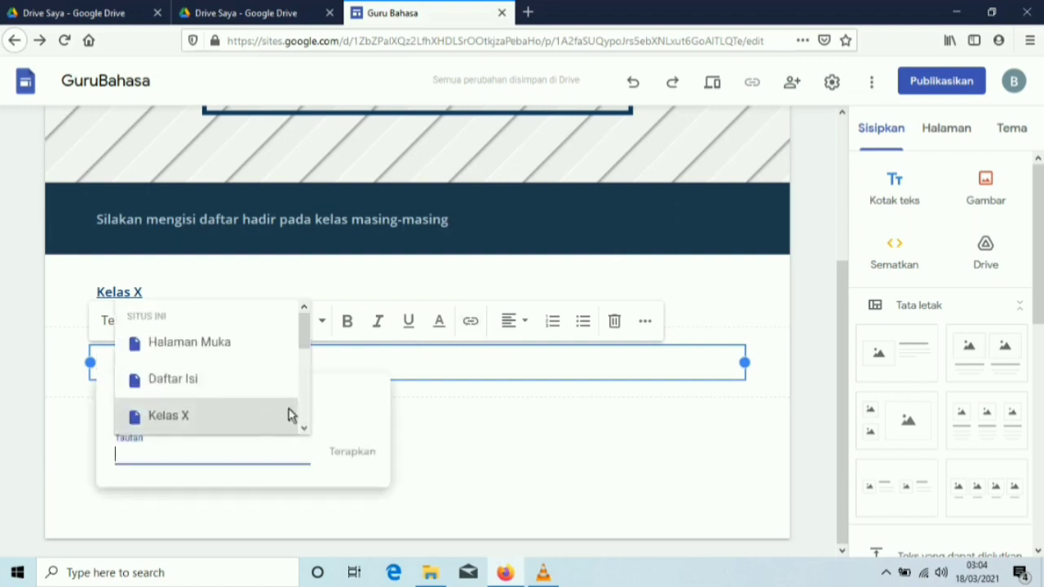
{"action": "left_click", "coordinate": [304, 427]}
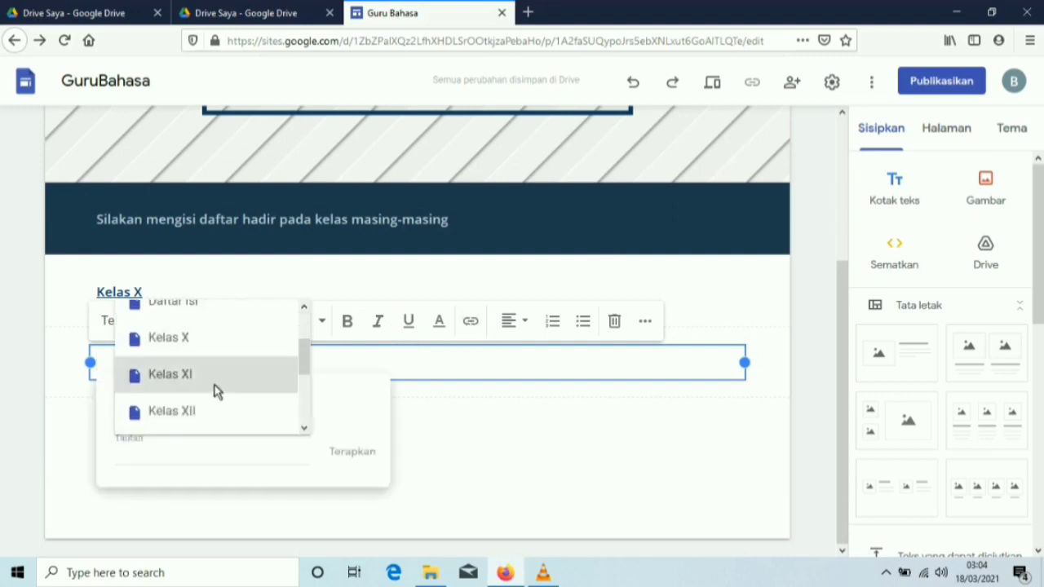
{"action": "left_click", "coordinate": [203, 377]}
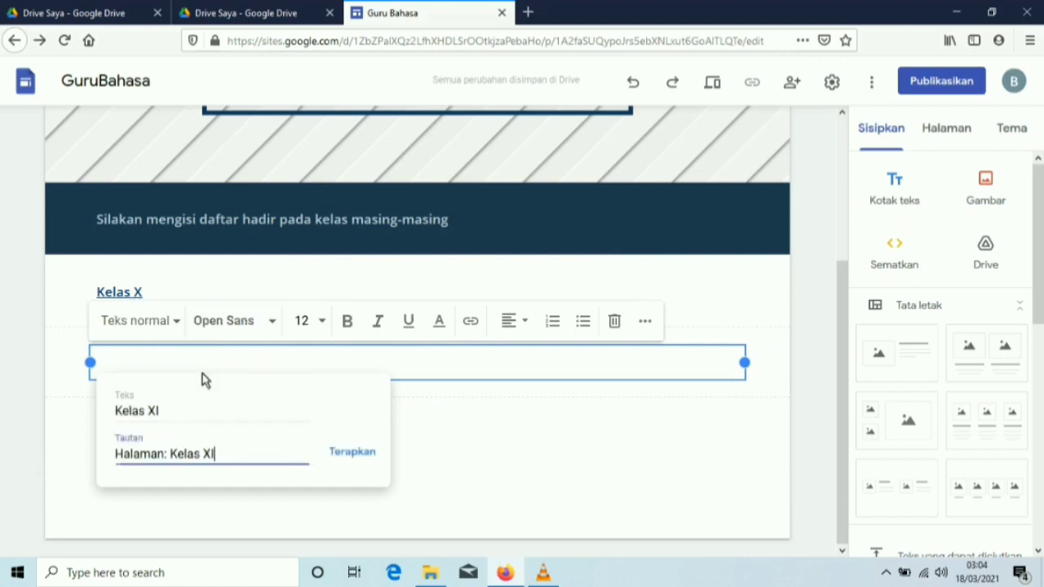
Step: Apply the Kelas XI link with its display text cleared and set its text style to Subjudul
{"action": "left_click", "coordinate": [184, 414]}
{"action": "key", "text": "BackSpace"}
{"action": "key", "text": "BackSpace"}
{"action": "key", "text": "BackSpace"}
{"action": "key", "text": "BackSpace"}
{"action": "key", "text": "BackSpace"}
{"action": "key", "text": "BackSpace"}
{"action": "key", "text": "BackSpace"}
{"action": "key", "text": "BackSpace"}
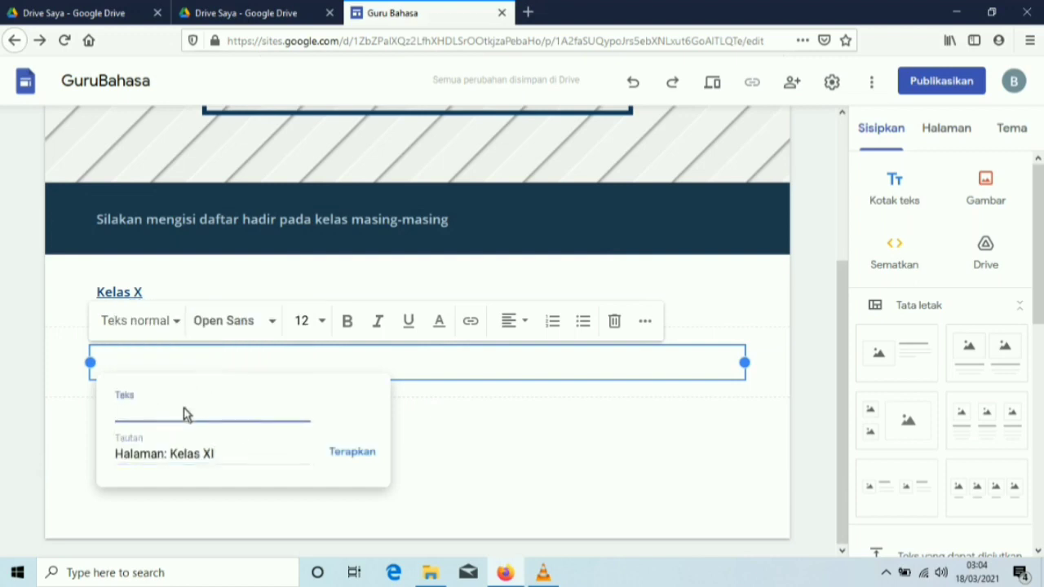
{"action": "left_click", "coordinate": [345, 457]}
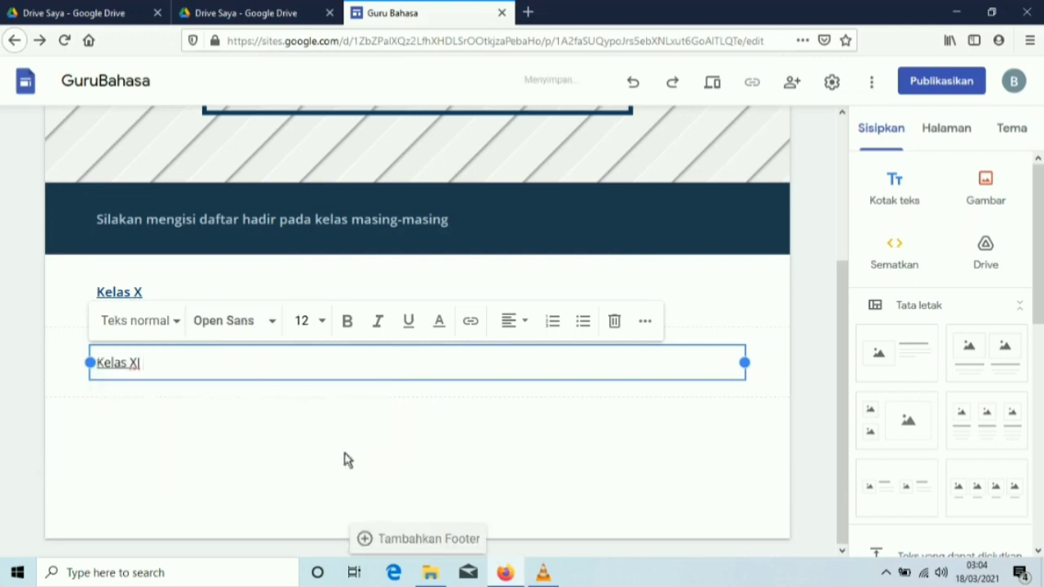
{"action": "left_click", "coordinate": [177, 324]}
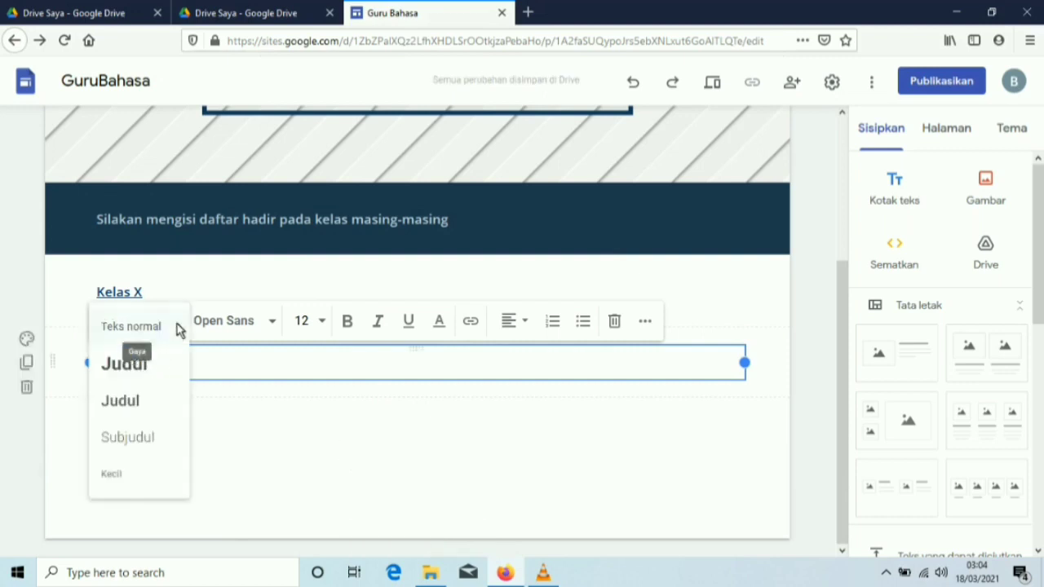
{"action": "left_click", "coordinate": [136, 447]}
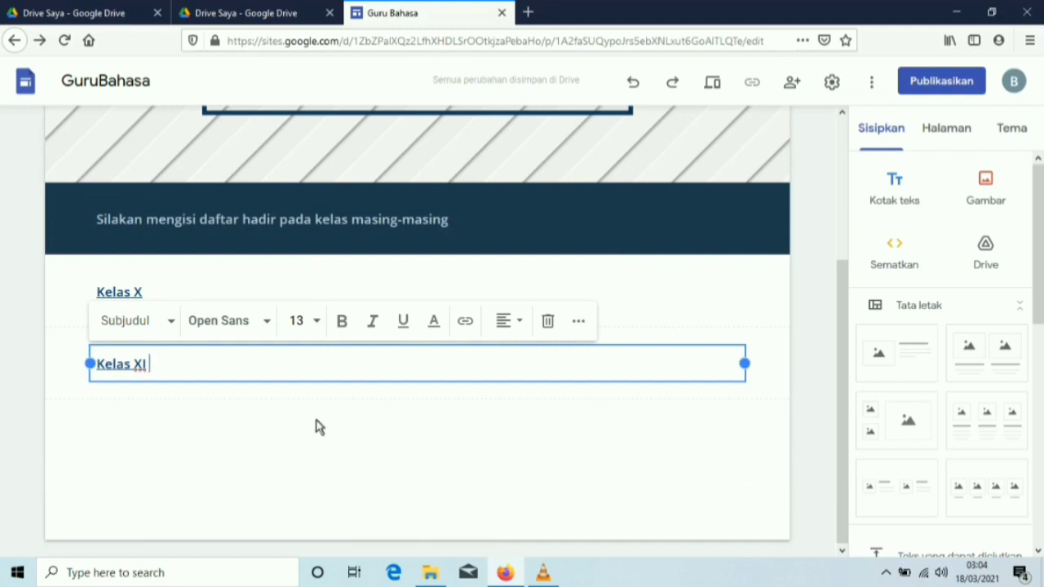
Step: Add a text box below the Kelas XI link and choose the Kelas XII page as its link target
{"action": "left_click", "coordinate": [897, 188]}
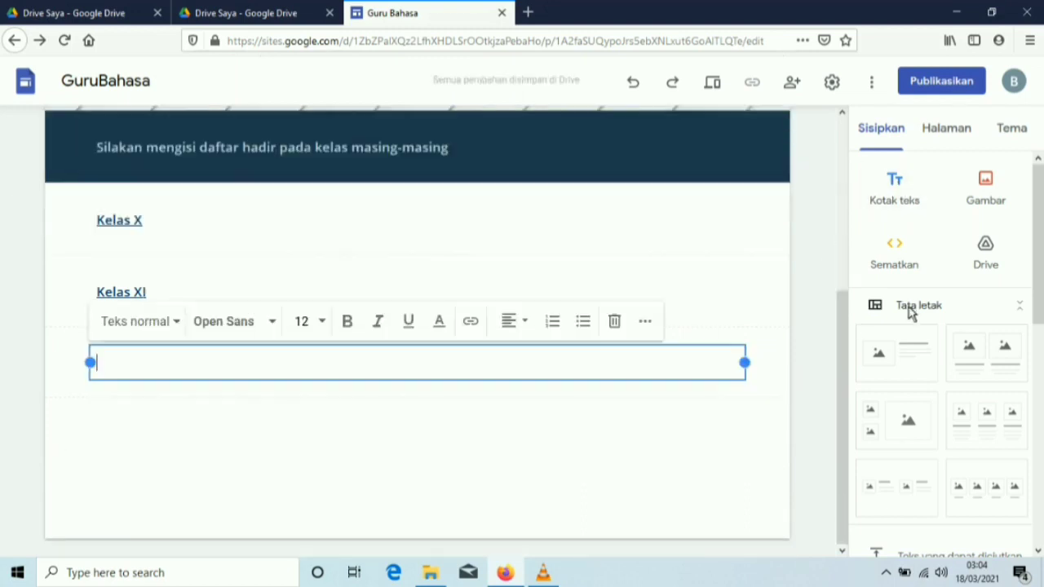
{"action": "left_click", "coordinate": [177, 322]}
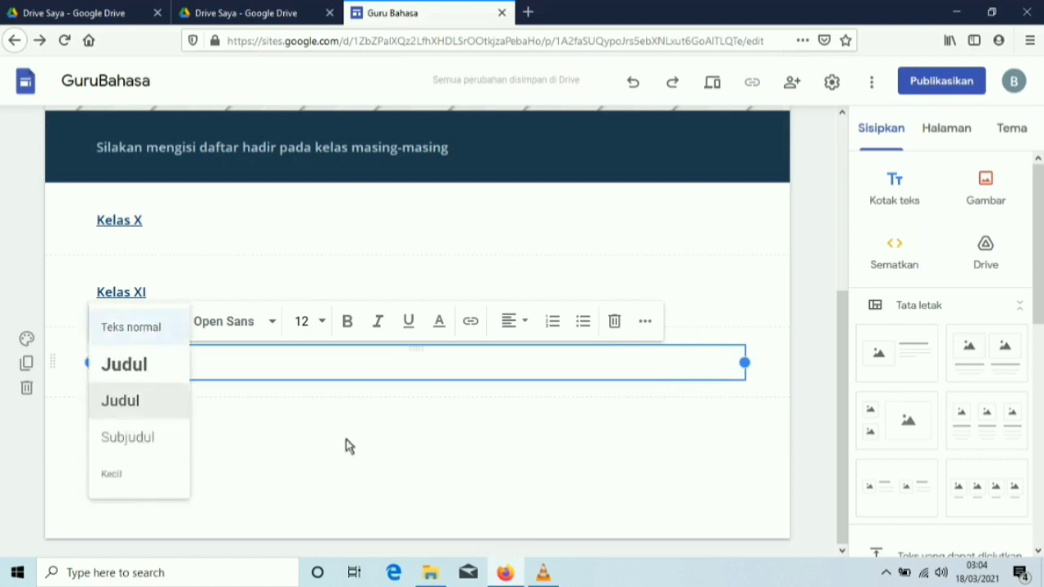
{"action": "left_click", "coordinate": [475, 363]}
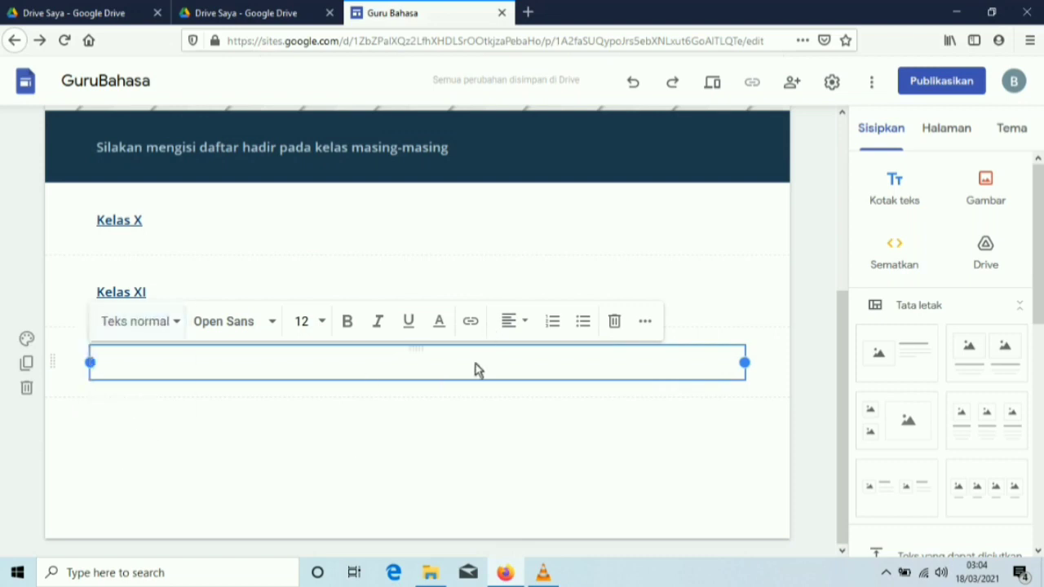
{"action": "left_click", "coordinate": [471, 321]}
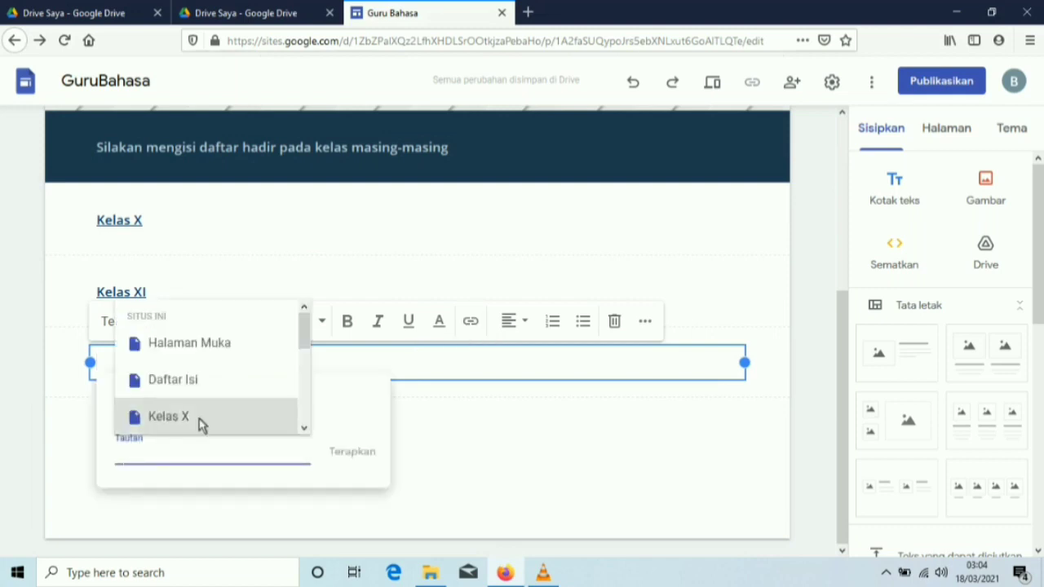
{"action": "left_click", "coordinate": [309, 431]}
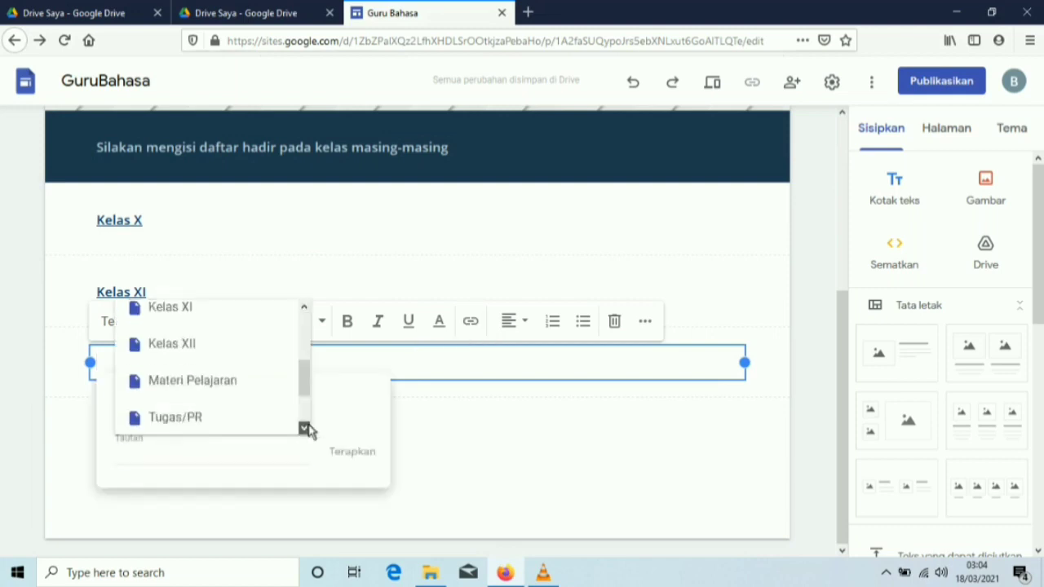
{"action": "left_click", "coordinate": [204, 334]}
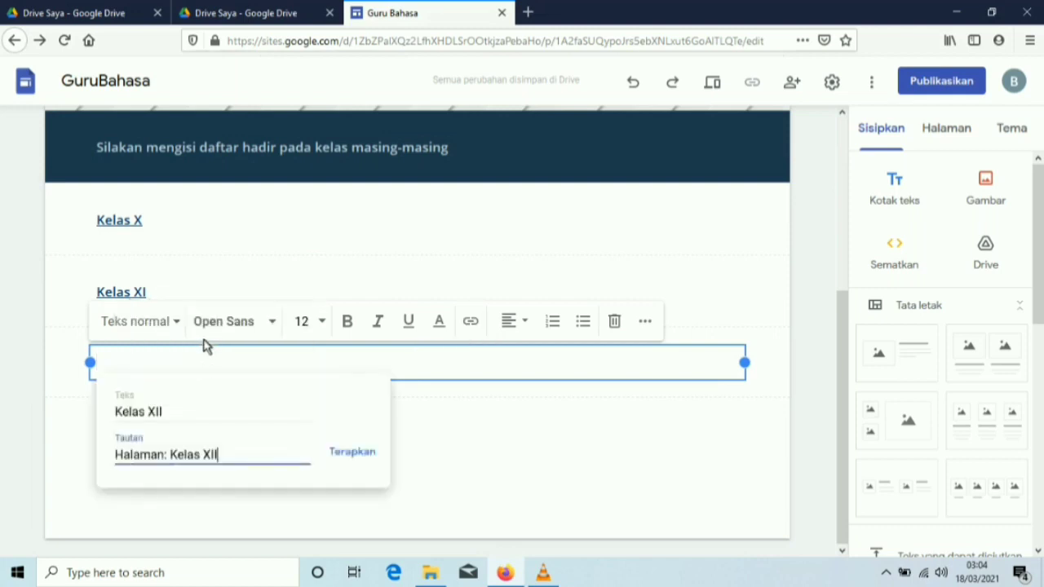
Step: Clear the display text of the link to the Kelas XII page and apply the link
{"action": "left_click", "coordinate": [241, 422]}
{"action": "key", "text": "BackSpace"}
{"action": "key", "text": "BackSpace"}
{"action": "key", "text": "BackSpace"}
{"action": "key", "text": "BackSpace"}
{"action": "key", "text": "BackSpace"}
{"action": "key", "text": "BackSpace"}
{"action": "key", "text": "BackSpace"}
{"action": "key", "text": "BackSpace"}
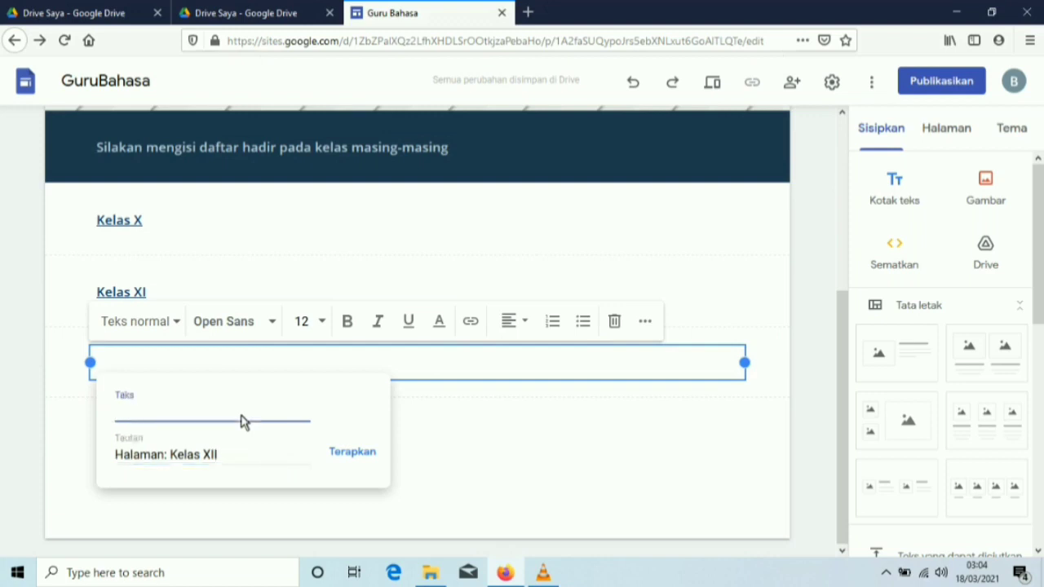
{"action": "left_click", "coordinate": [352, 452]}
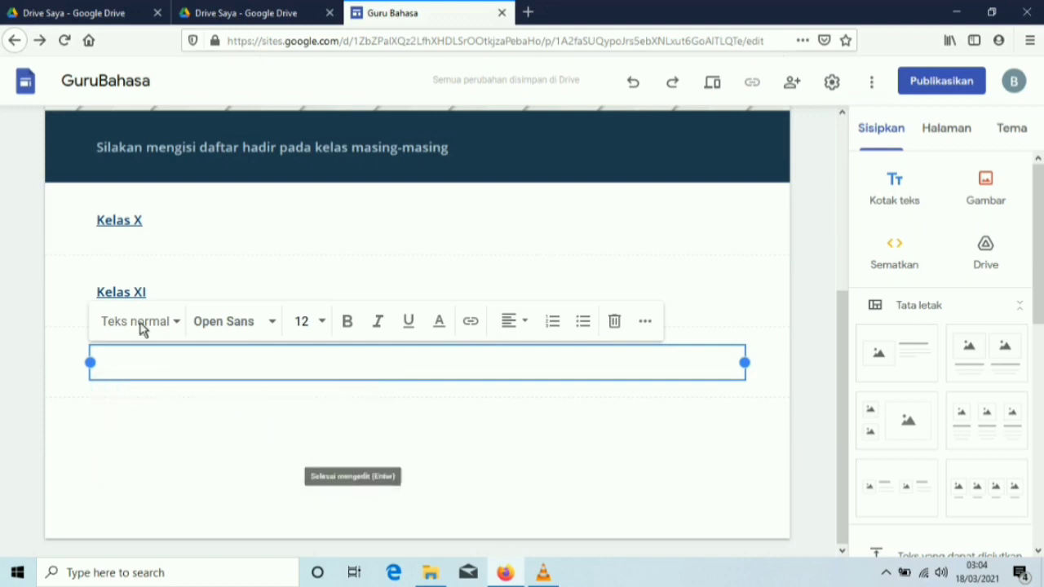
Step: Set the text style of the Kelas XII link to Subjudul
{"action": "left_click", "coordinate": [178, 323]}
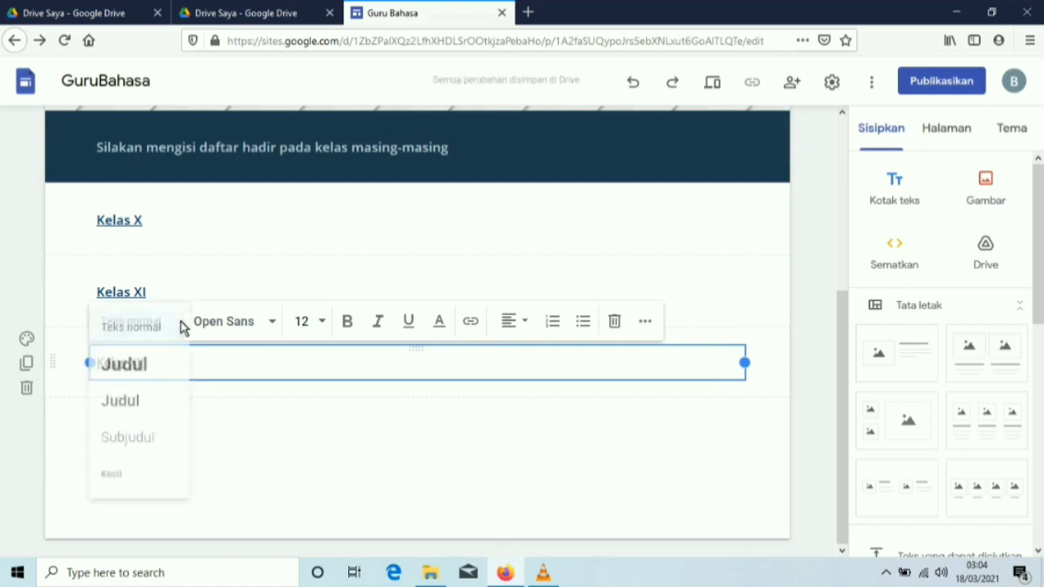
{"action": "left_click", "coordinate": [151, 438]}
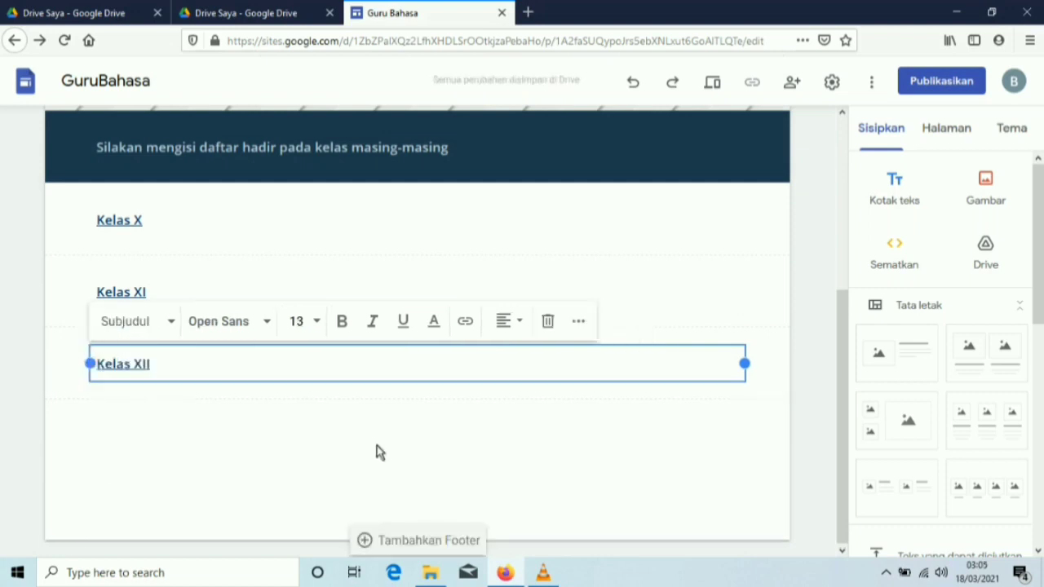
{"action": "left_click", "coordinate": [377, 452]}
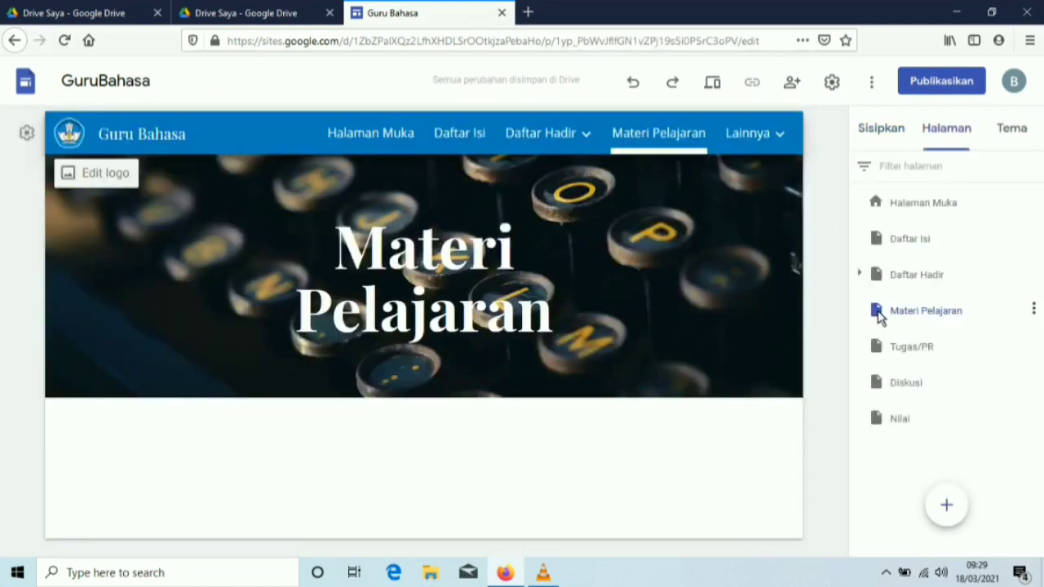
Step: Add a subpage named Kelas X under the Materi Pelajaran page
{"action": "left_click", "coordinate": [1033, 310]}
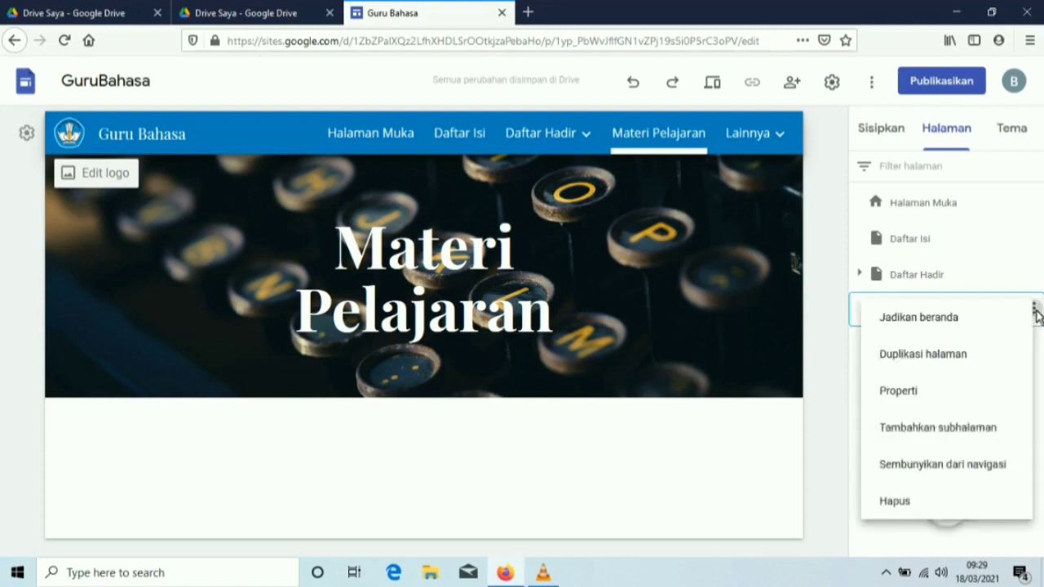
{"action": "left_click", "coordinate": [916, 430]}
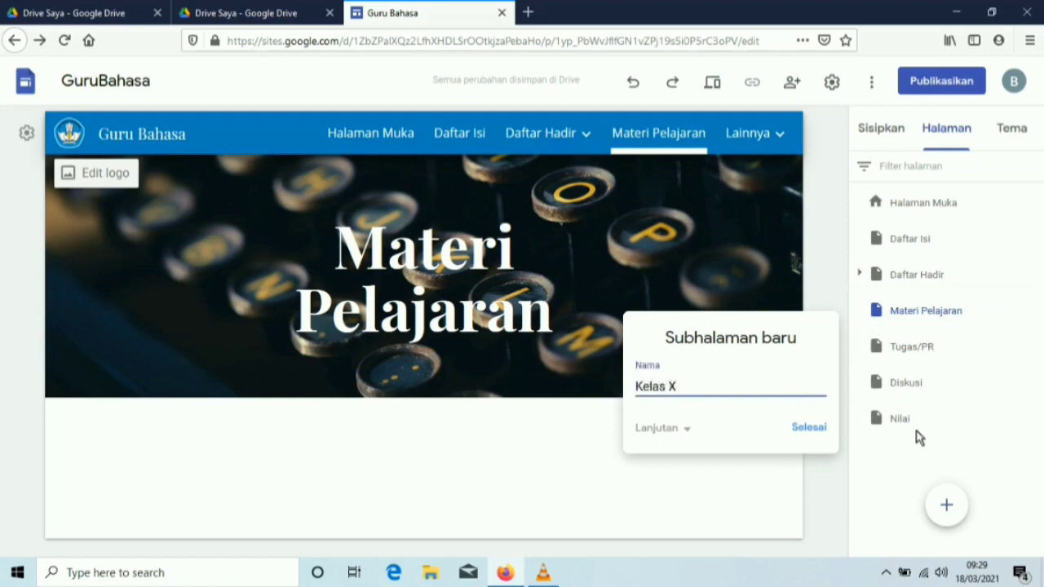
{"action": "left_click", "coordinate": [809, 429]}
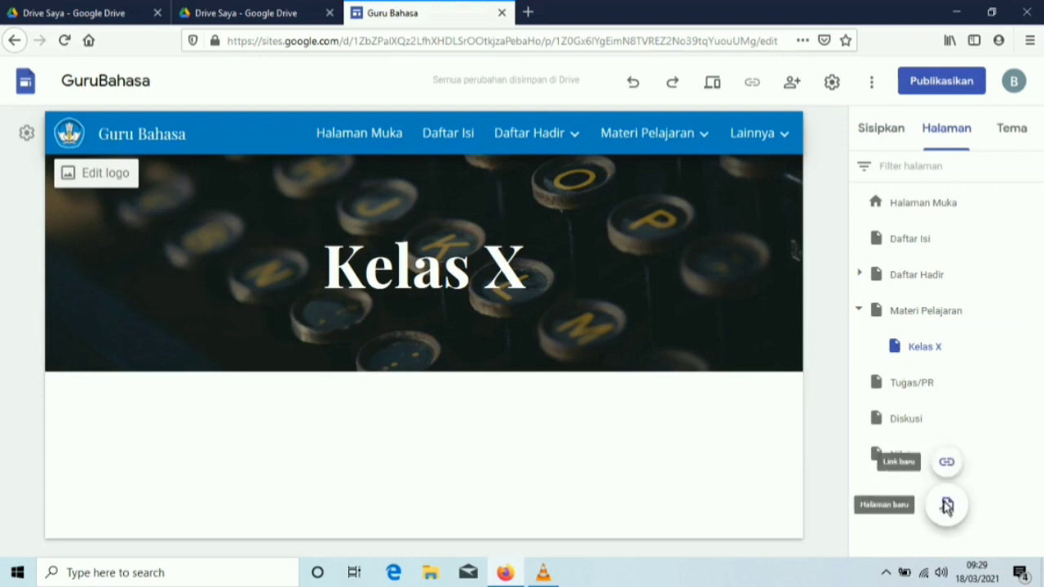
Step: Add a subpage named Kelas XI under the Materi Pelajaran page
{"action": "left_click", "coordinate": [946, 504]}
{"action": "type", "text": "KEL"}
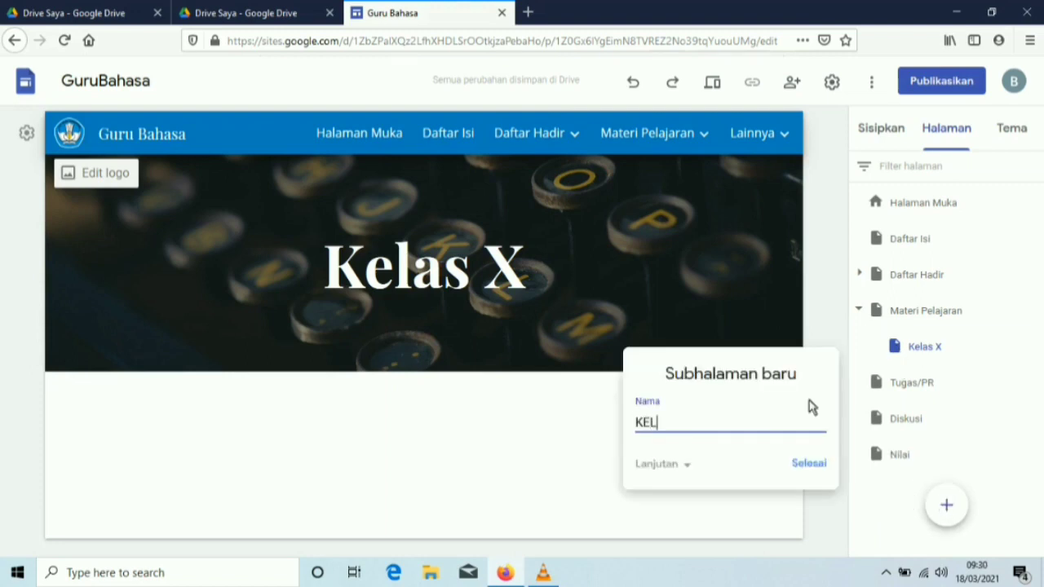
{"action": "key", "text": "BackSpace"}
{"action": "key", "text": "BackSpace"}
{"action": "type", "text": "elas XI"}
{"action": "left_click", "coordinate": [817, 469]}
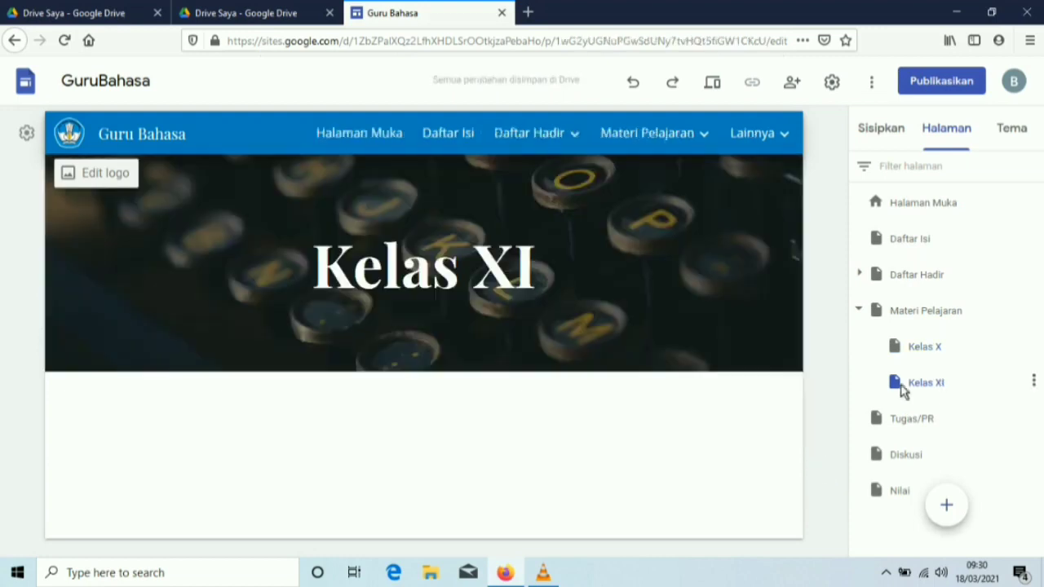
Step: Add a subpage named Kelas XII under the Materi Pelajaran page
{"action": "left_click", "coordinate": [901, 390]}
{"action": "left_click", "coordinate": [945, 507]}
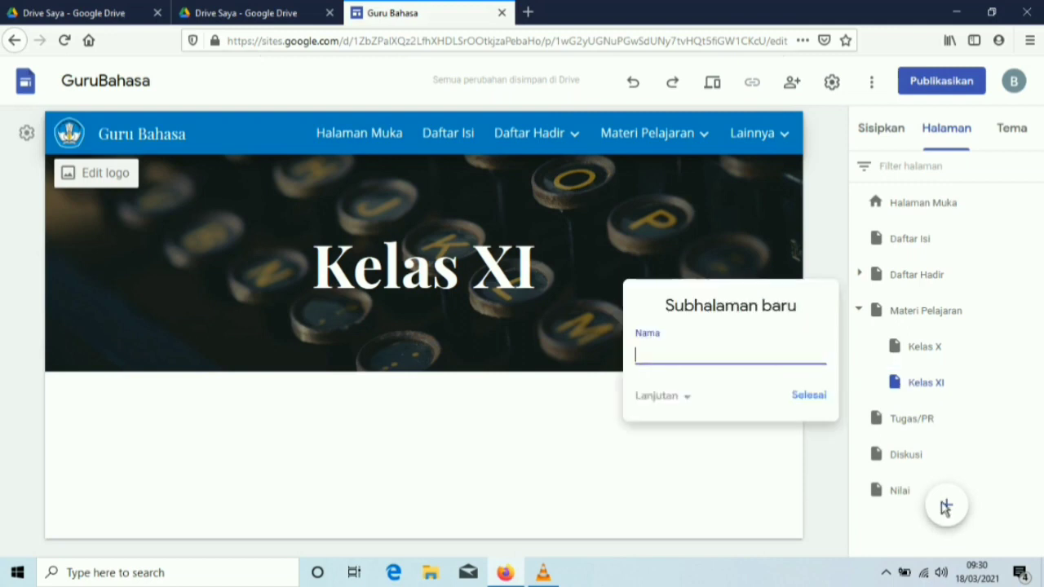
{"action": "type", "text": "Kelas XII"}
{"action": "left_click", "coordinate": [809, 396]}
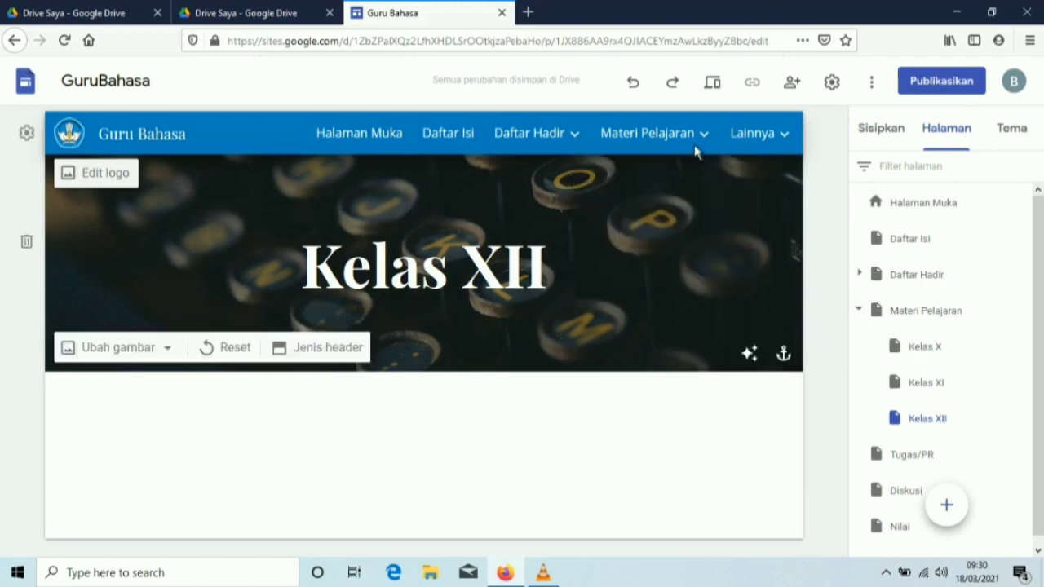
Step: Open the Kelas X subpage of Materi Pelajaran and add a centred text box reading HIKAYAT
{"action": "mouse_move", "coordinate": [682, 139]}
{"action": "left_click", "coordinate": [635, 195]}
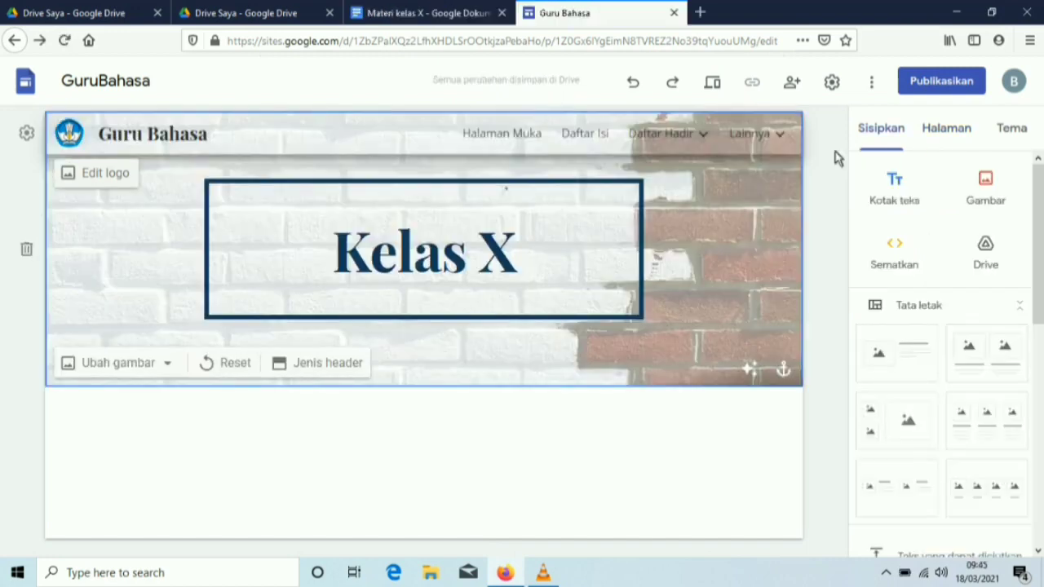
{"action": "left_click", "coordinate": [893, 186]}
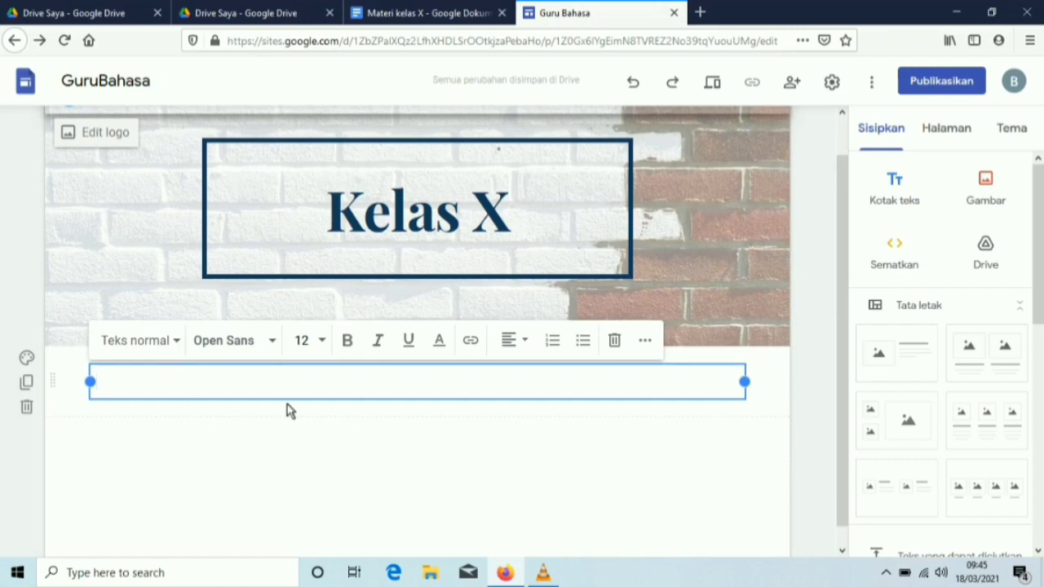
{"action": "type", "text": "h"}
{"action": "key", "text": "BackSpace"}
{"action": "type", "text": "HIKAYAT"}
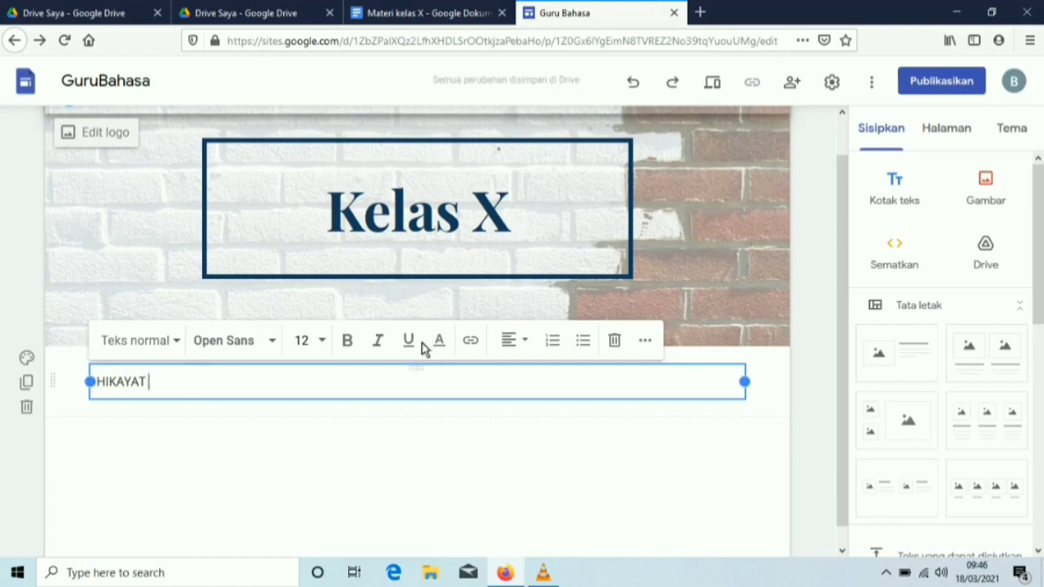
{"action": "left_click", "coordinate": [524, 346]}
{"action": "left_click", "coordinate": [512, 389]}
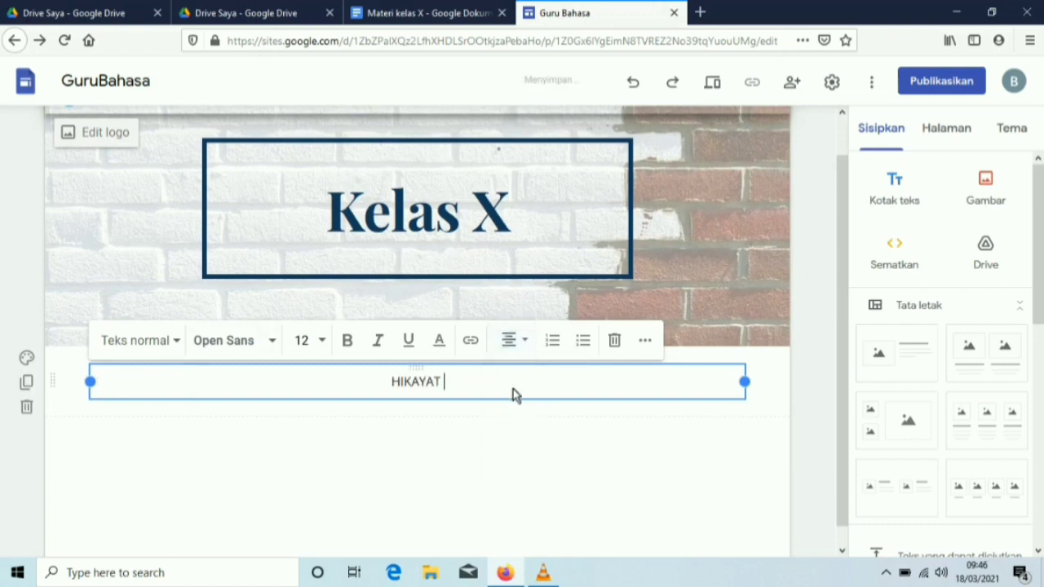
Step: Apply the larger Judul style to the HIKAYAT text and set its section background to Penekanan 1
{"action": "left_click", "coordinate": [179, 342]}
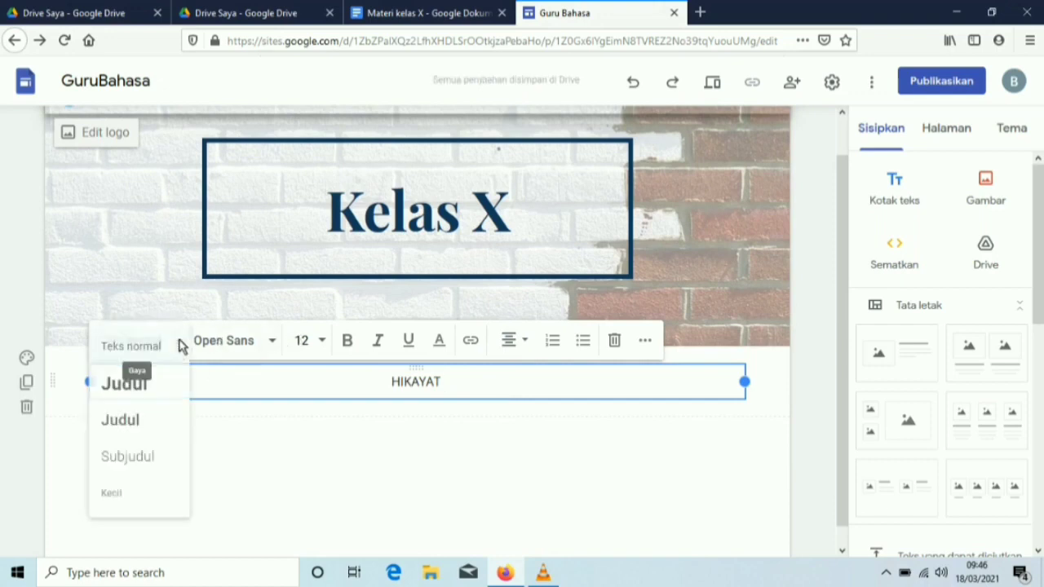
{"action": "left_click", "coordinate": [131, 386]}
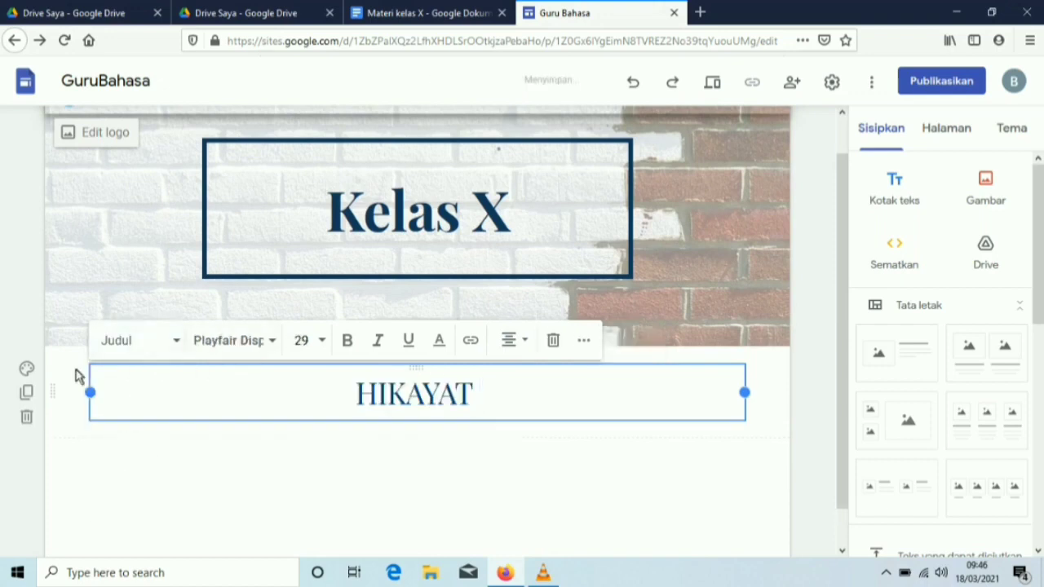
{"action": "left_click", "coordinate": [27, 367]}
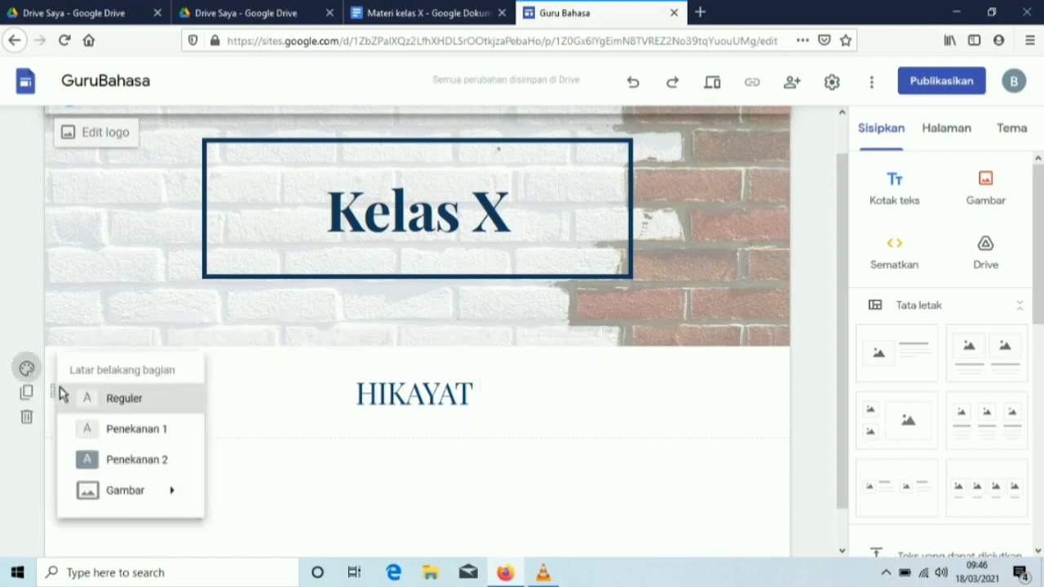
{"action": "left_click", "coordinate": [88, 430]}
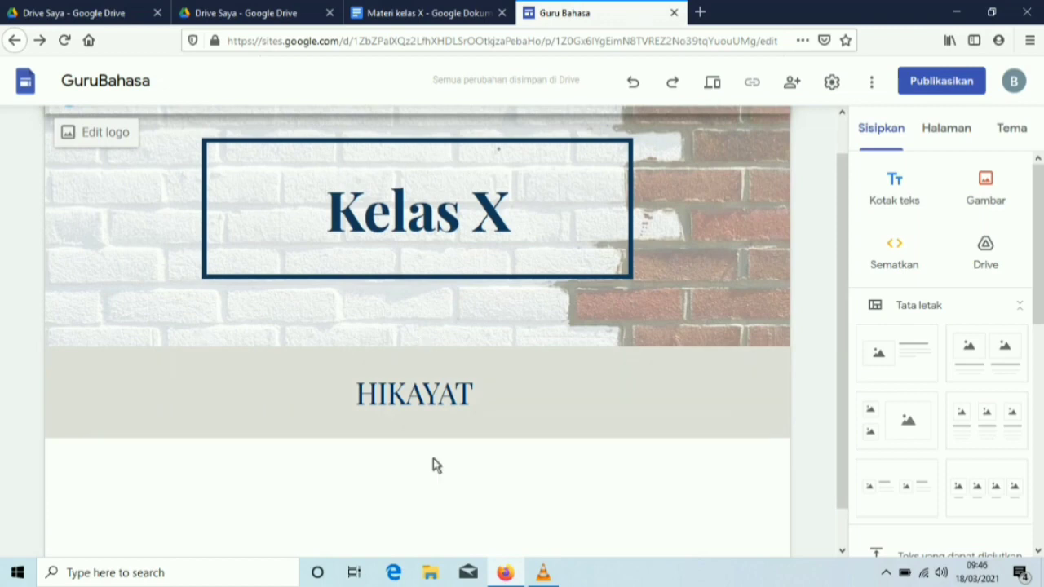
Step: Search Google images for HIKAYAT and insert the first open-manuscript picture below the HIKAYAT heading
{"action": "left_click", "coordinate": [988, 184]}
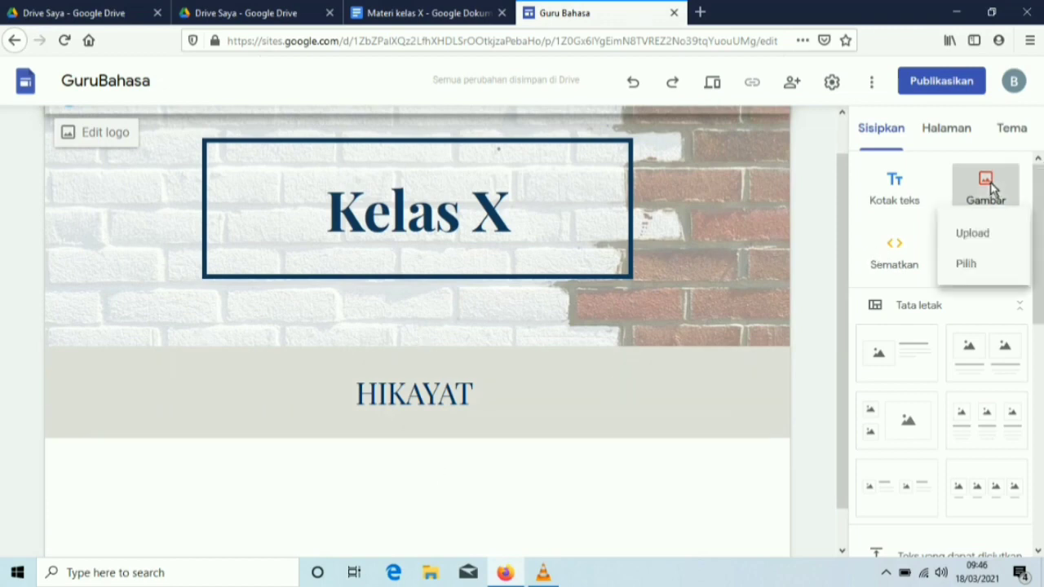
{"action": "left_click", "coordinate": [966, 274]}
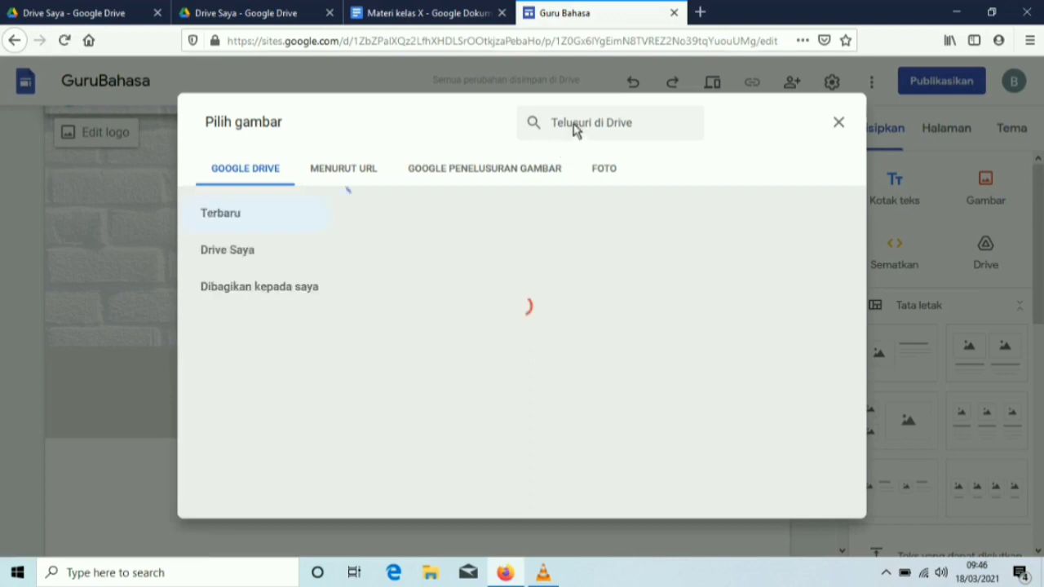
{"action": "left_click", "coordinate": [468, 173]}
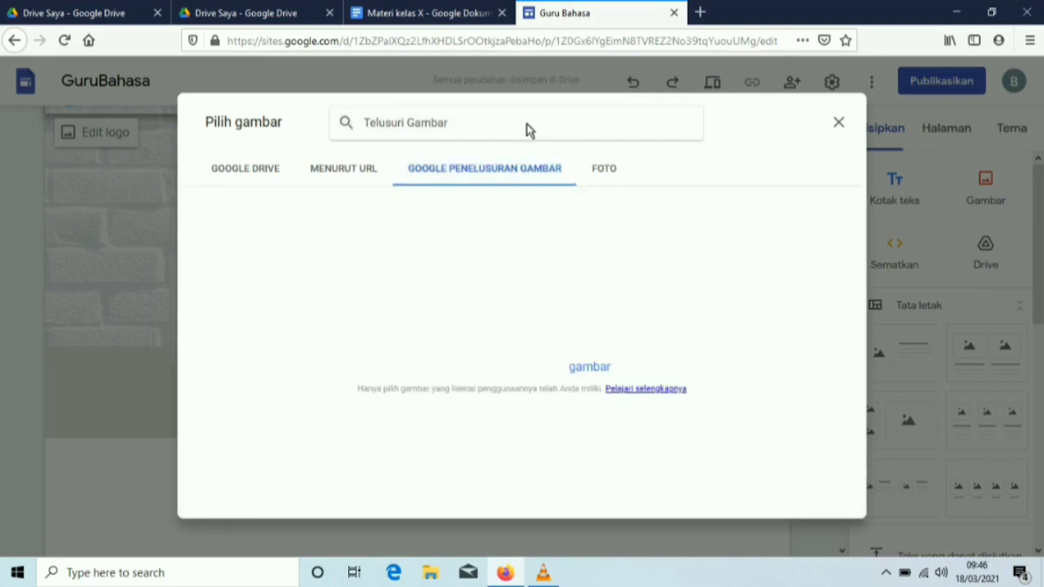
{"action": "type", "text": "HIKAYAT"}
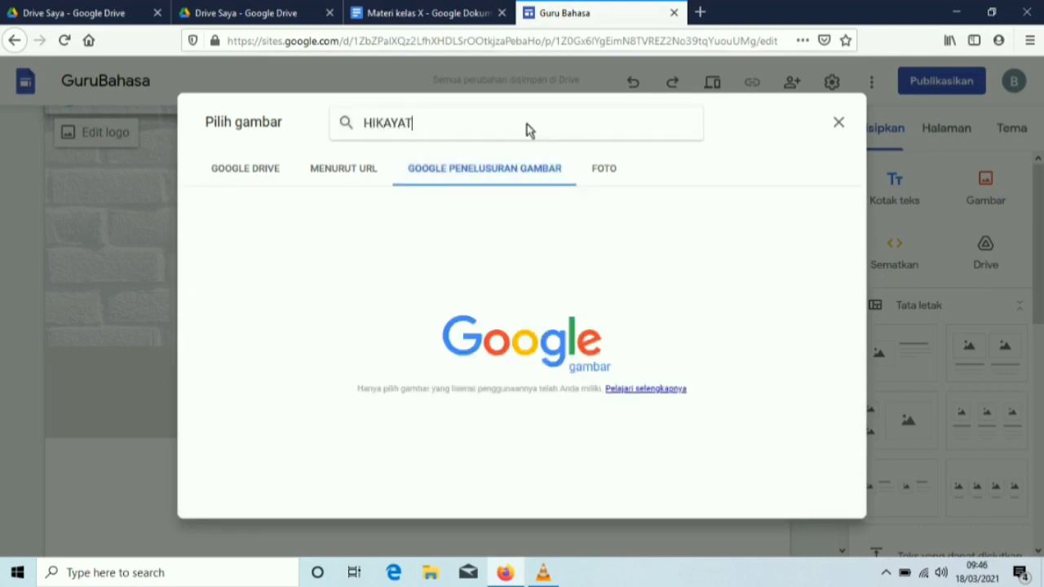
{"action": "key", "text": "Return"}
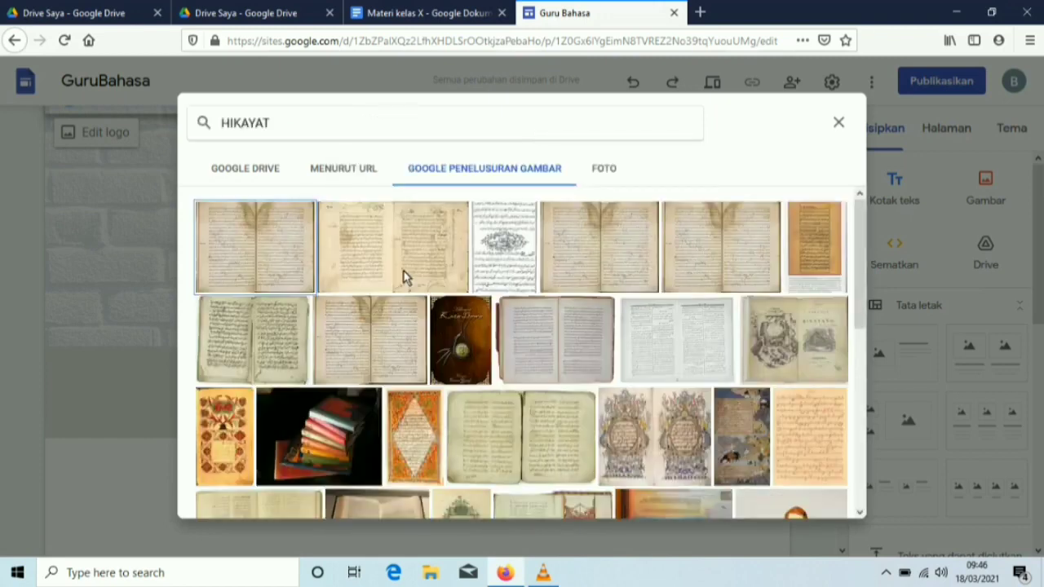
{"action": "left_click", "coordinate": [275, 255]}
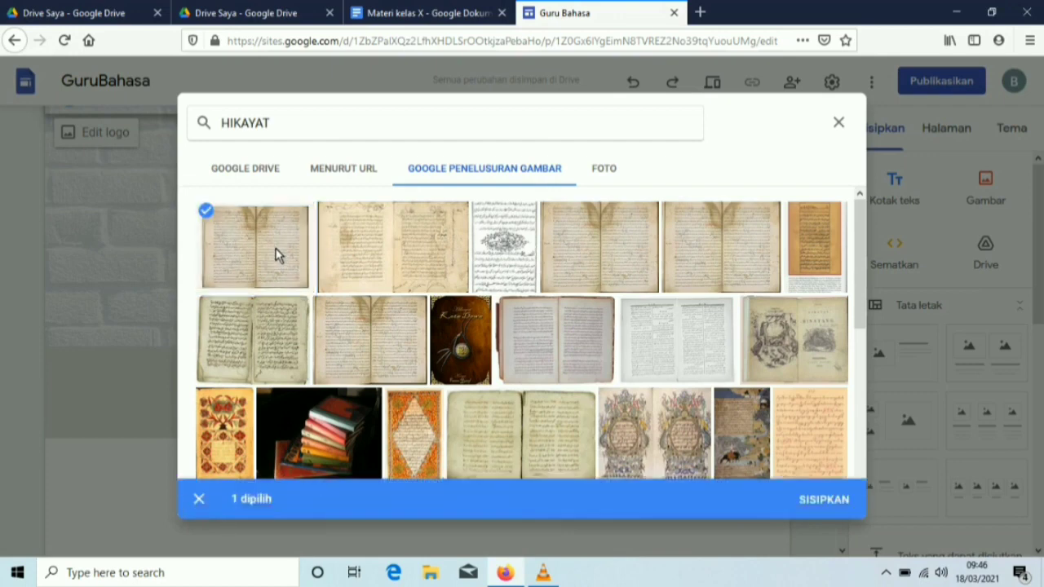
{"action": "left_click", "coordinate": [825, 503]}
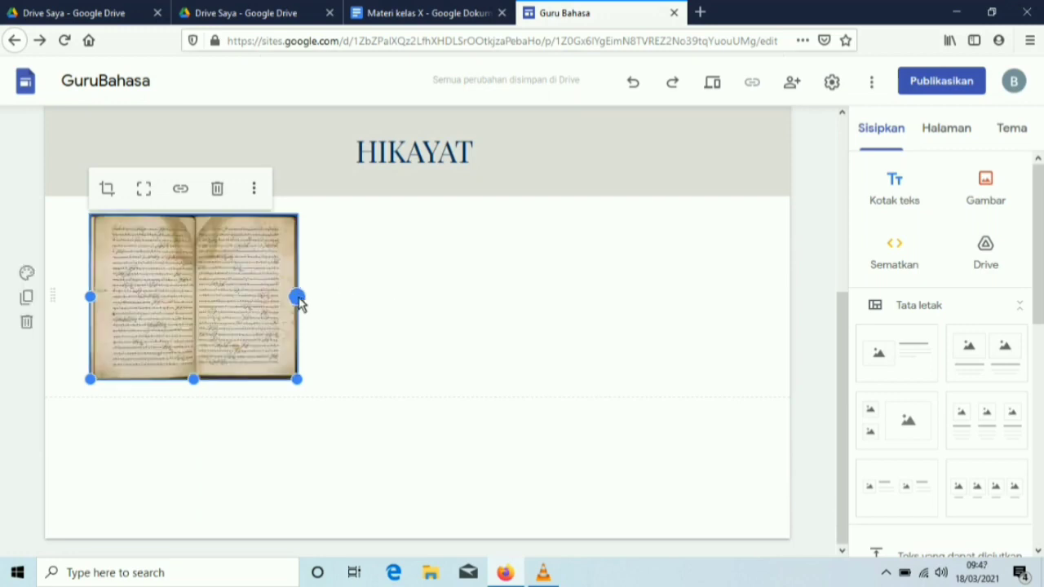
Step: Add a text box below the manuscript picture and fill it with all the text copied from the Materi kelas X document
{"action": "left_click", "coordinate": [894, 190]}
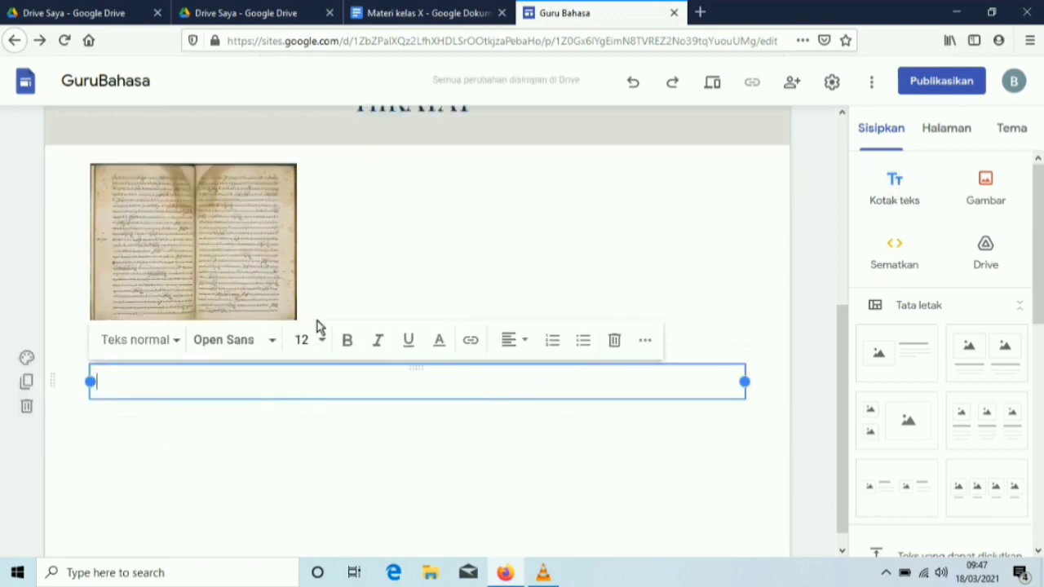
{"action": "left_click", "coordinate": [395, 25]}
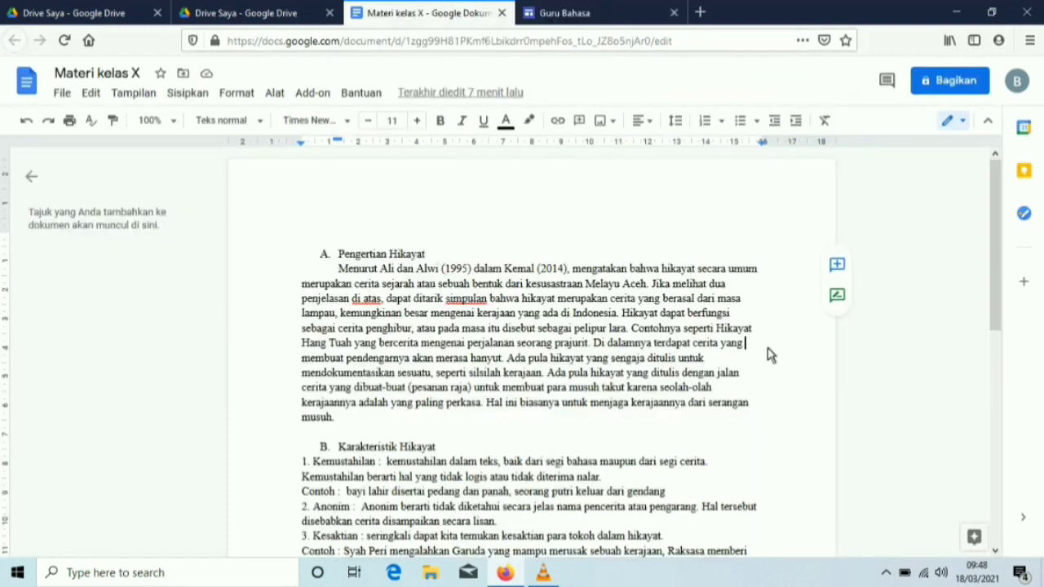
{"action": "key", "text": "ctrl+a"}
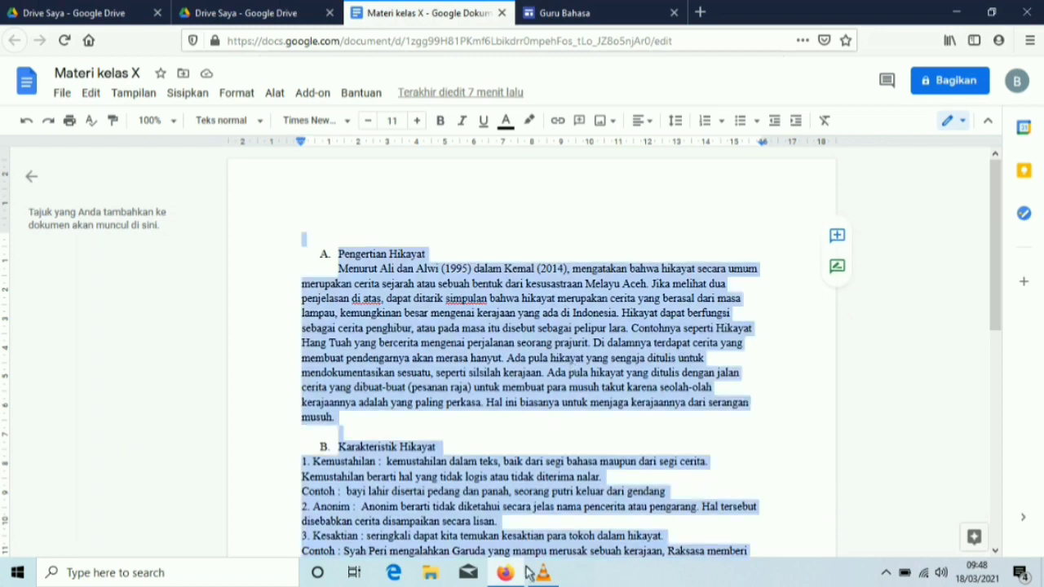
{"action": "mouse_move", "coordinate": [504, 574]}
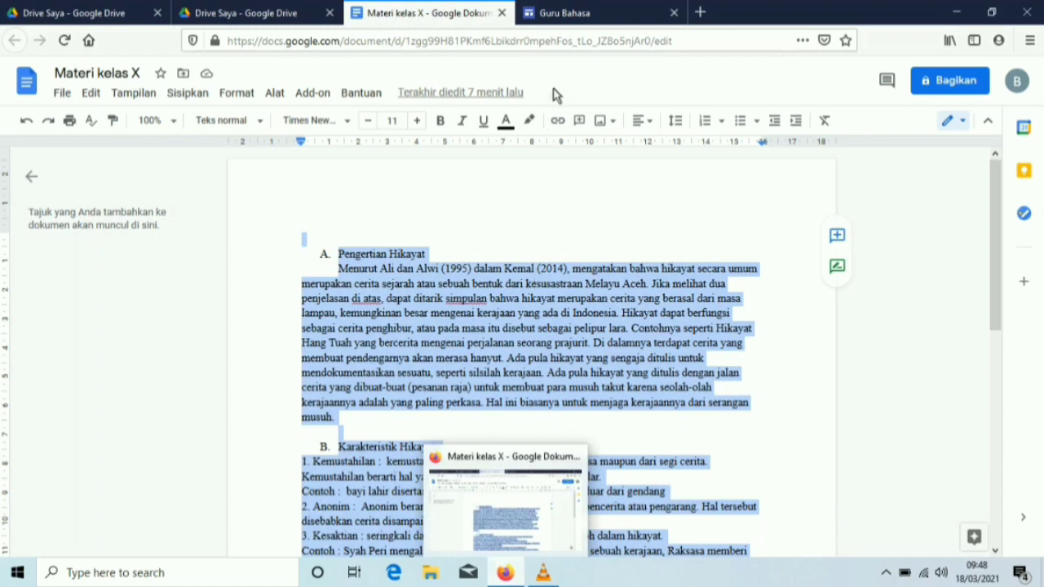
{"action": "left_click", "coordinate": [559, 13]}
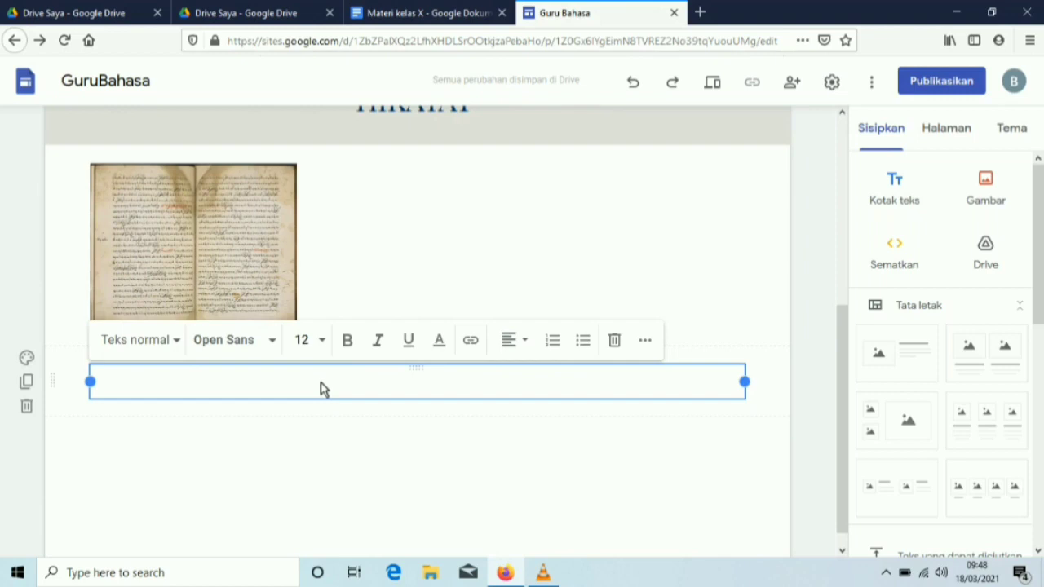
{"action": "key", "text": "ctrl+v"}
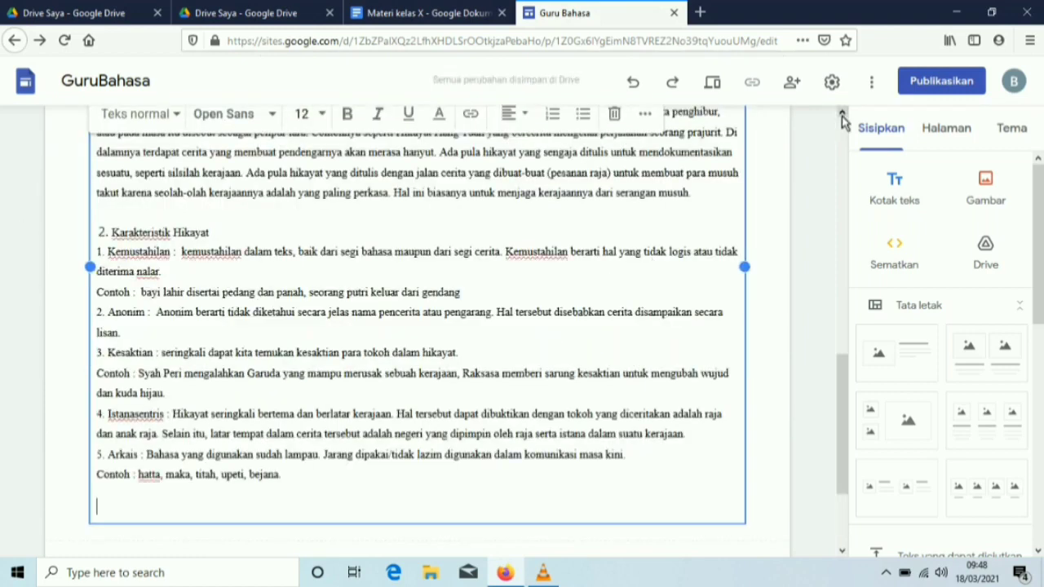
{"action": "left_click", "coordinate": [842, 115]}
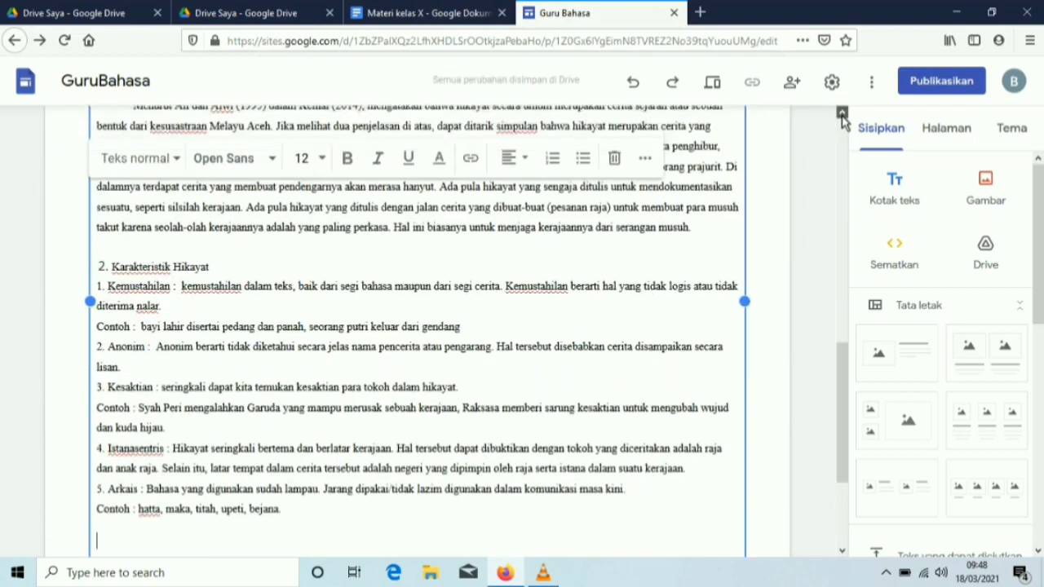
{"action": "left_click", "coordinate": [843, 115]}
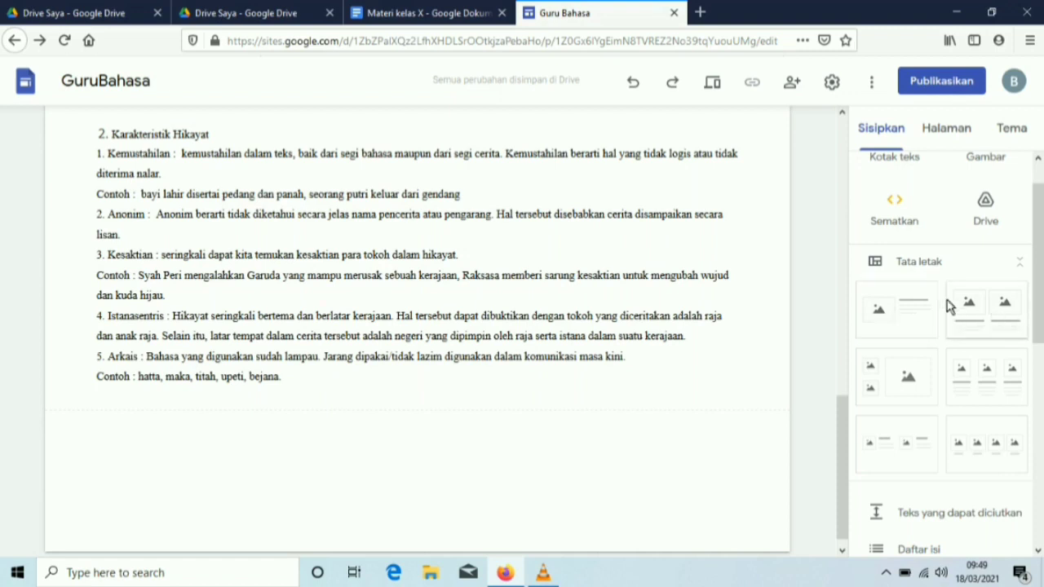
Step: Insert an image-beside-text layout below the material and fill its placeholder with the YouTube video Pendalaman Materi Bahasa Indonesia HIKAYAT, searching for materi hikayat kelas 10
{"action": "left_click", "coordinate": [905, 315]}
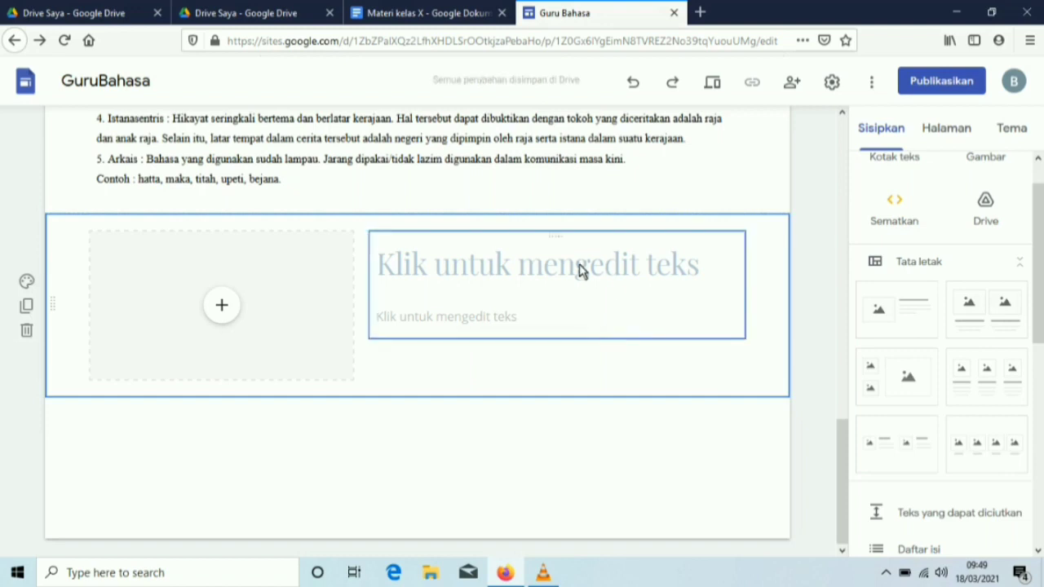
{"action": "left_click", "coordinate": [226, 308]}
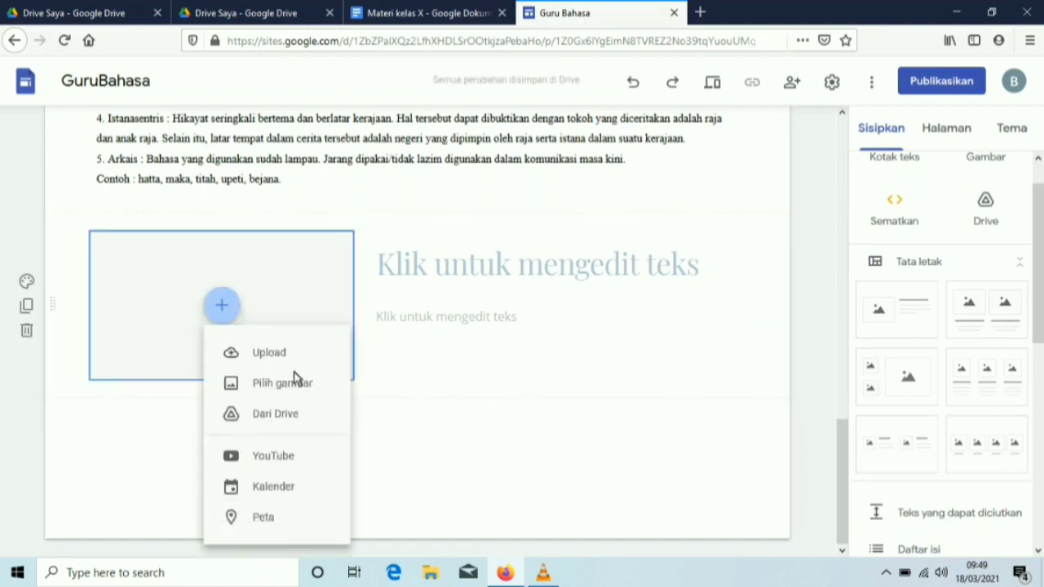
{"action": "left_click", "coordinate": [265, 461]}
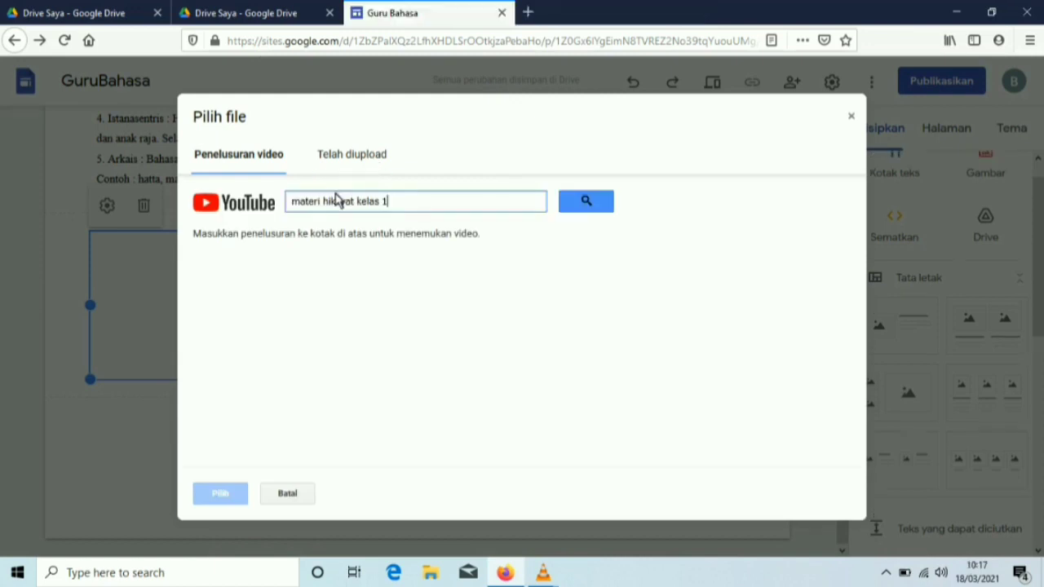
{"action": "type", "text": "0"}
{"action": "left_click", "coordinate": [576, 207]}
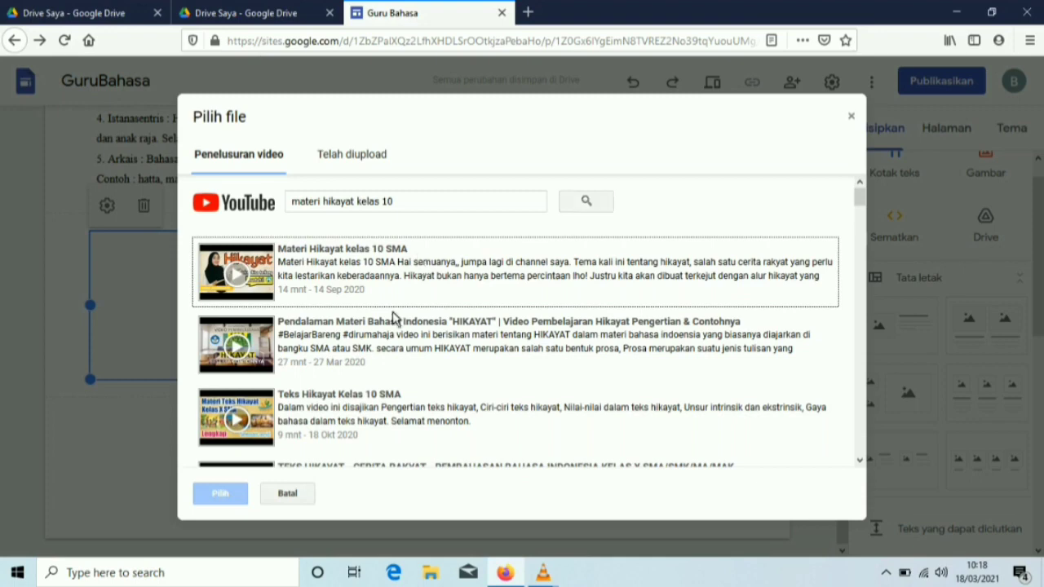
{"action": "left_click", "coordinate": [397, 343]}
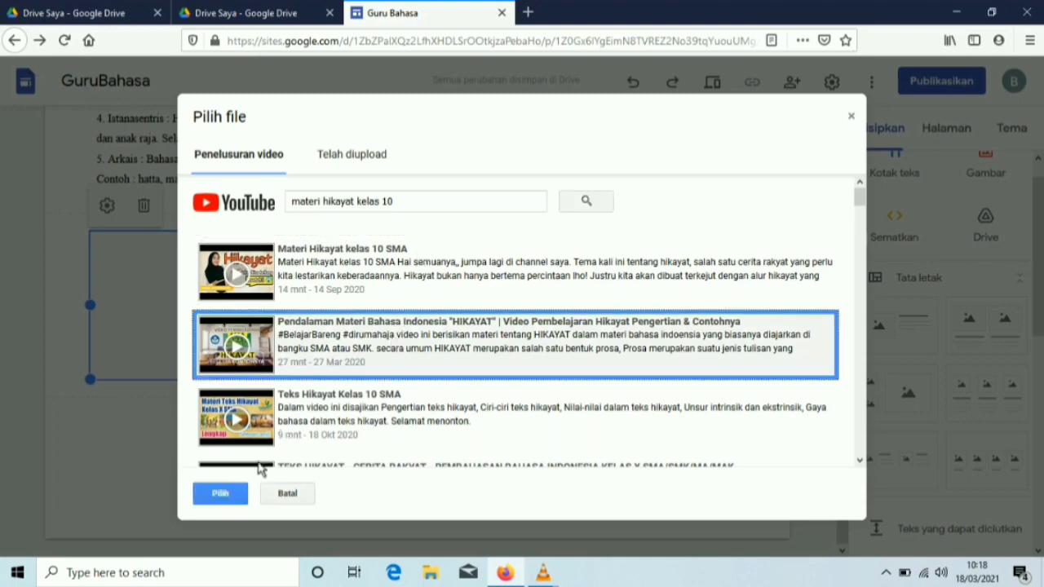
{"action": "left_click", "coordinate": [220, 493]}
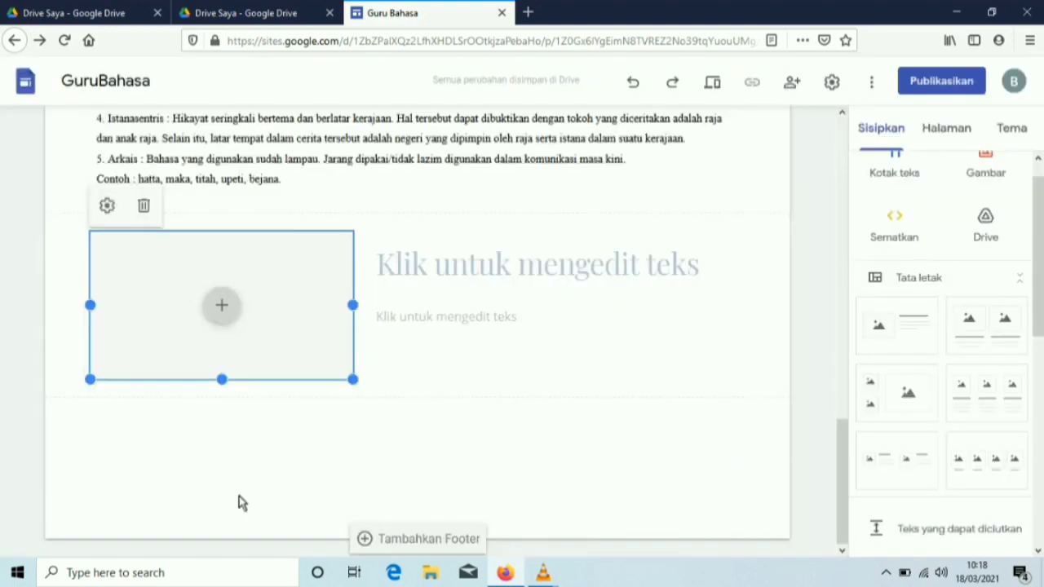
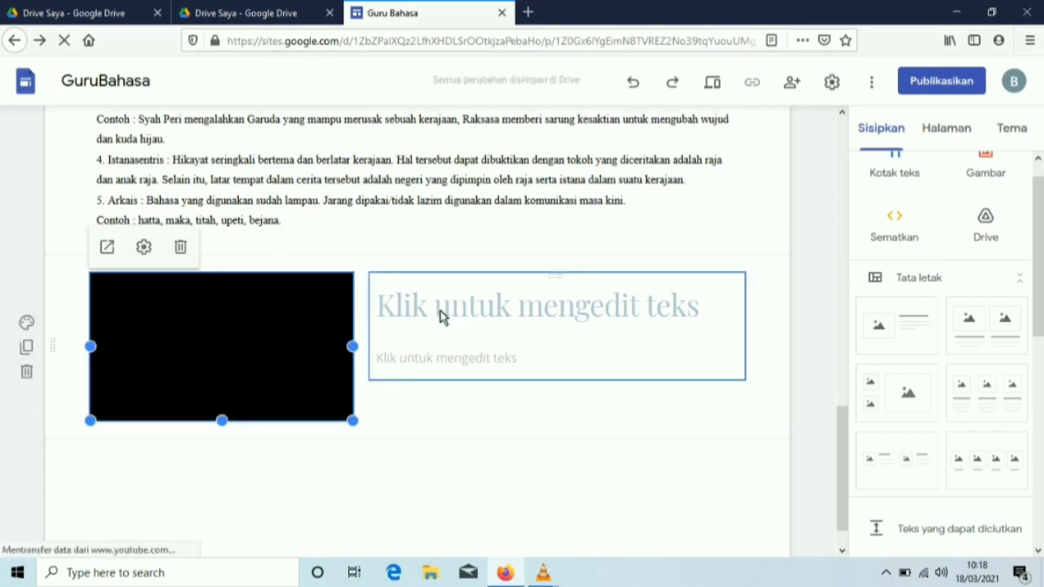
Step: Enter the heading "silakan simak video pembelajaran di samping untuk lebih memahami Hikayat" beside the video
{"action": "left_click", "coordinate": [499, 313]}
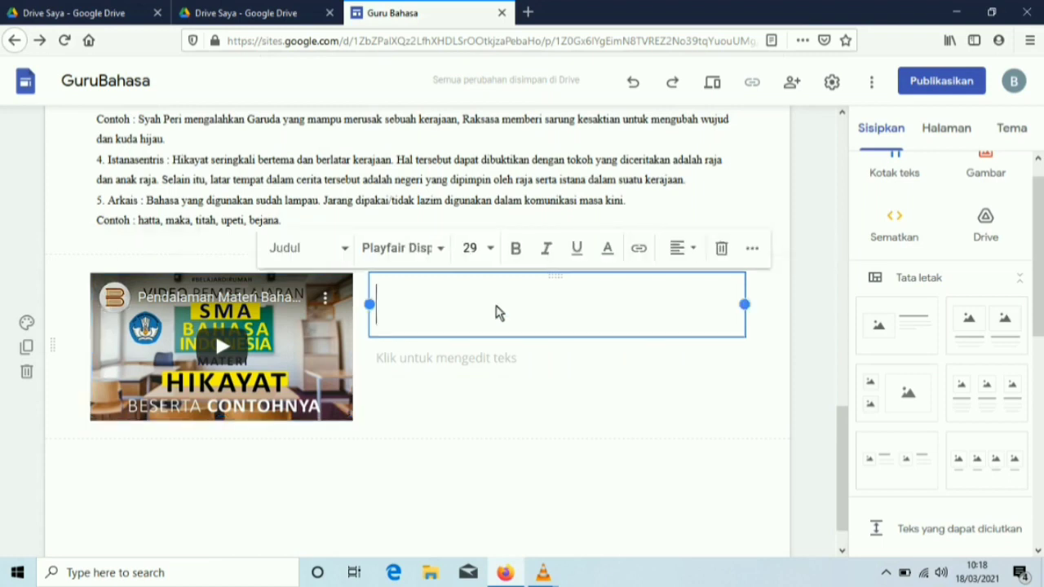
{"action": "type", "text": "si"}
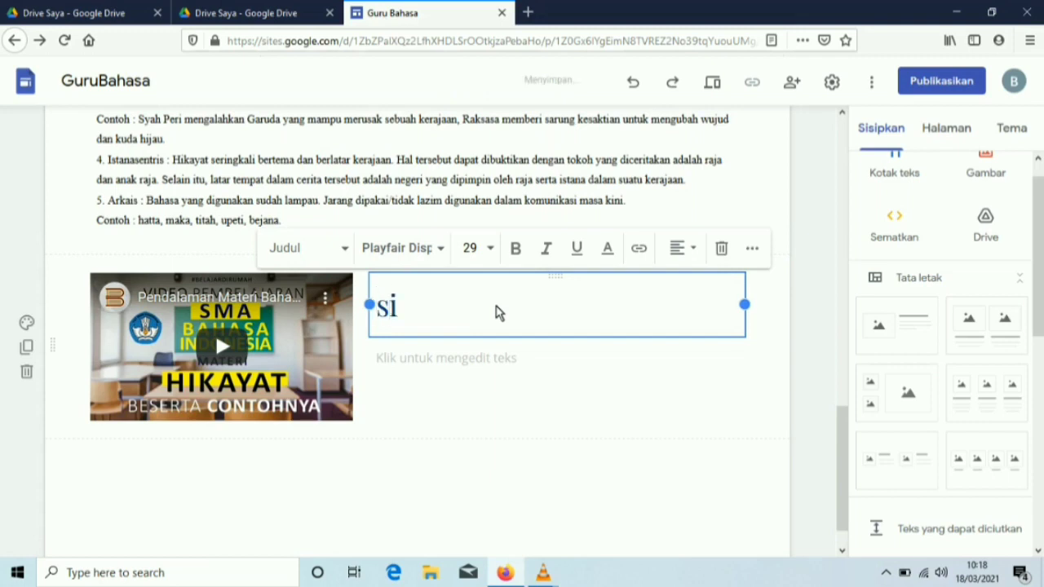
{"action": "type", "text": "lakan"}
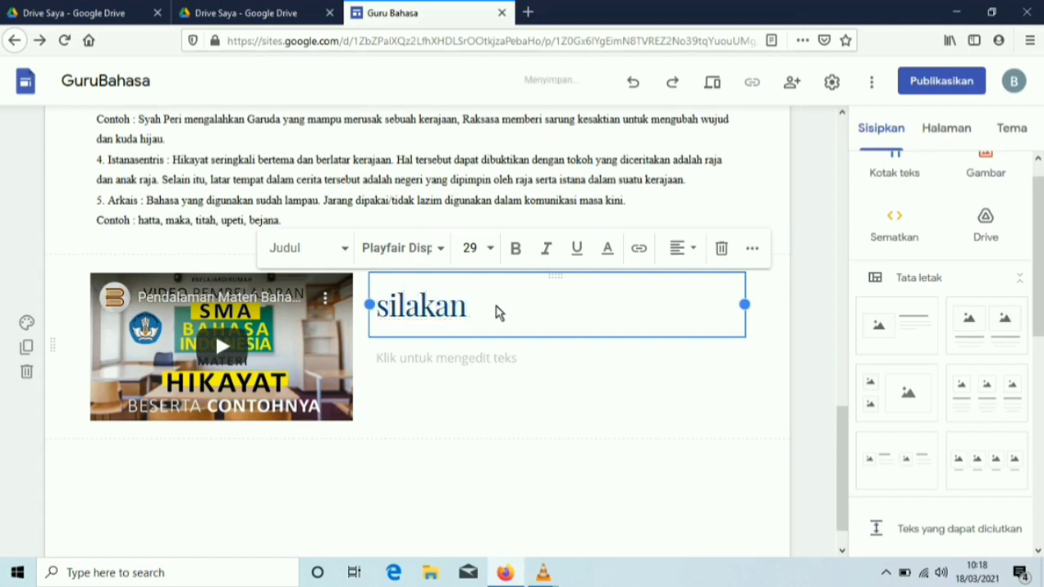
{"action": "type", "text": " simak v"}
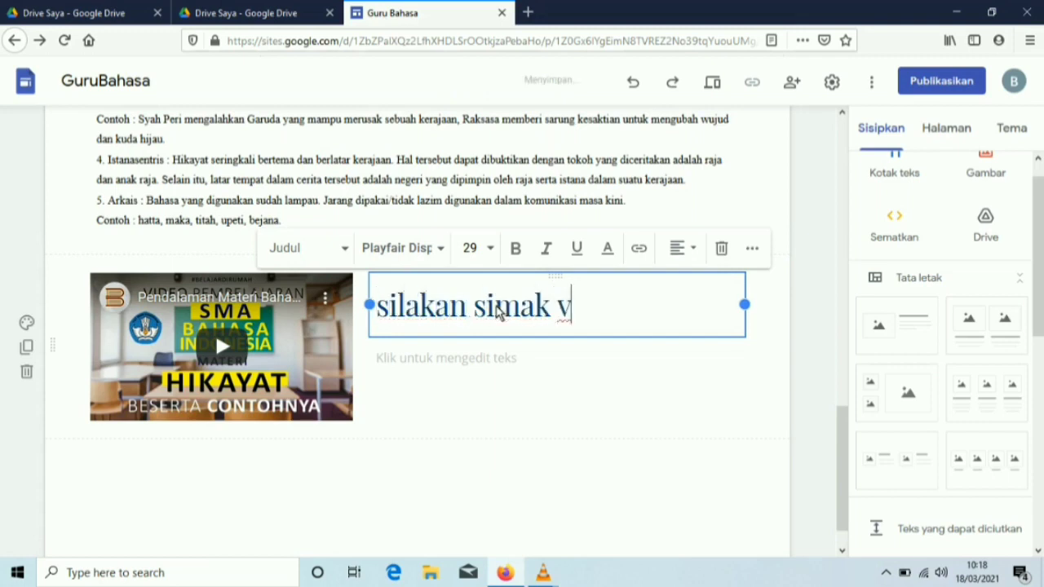
{"action": "type", "text": "ideo p"}
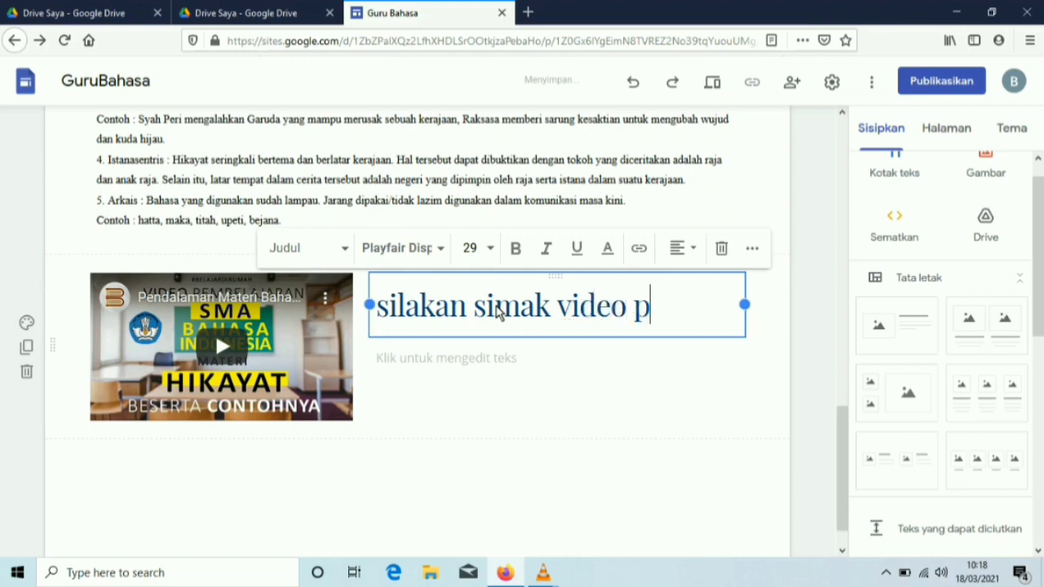
{"action": "type", "text": "embe"}
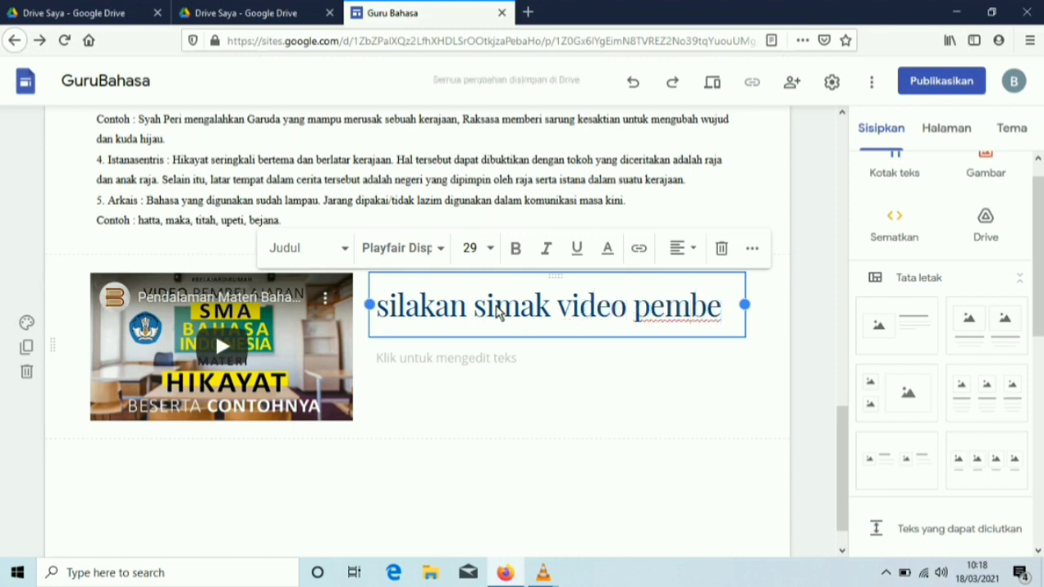
{"action": "type", "text": "lajaran di"}
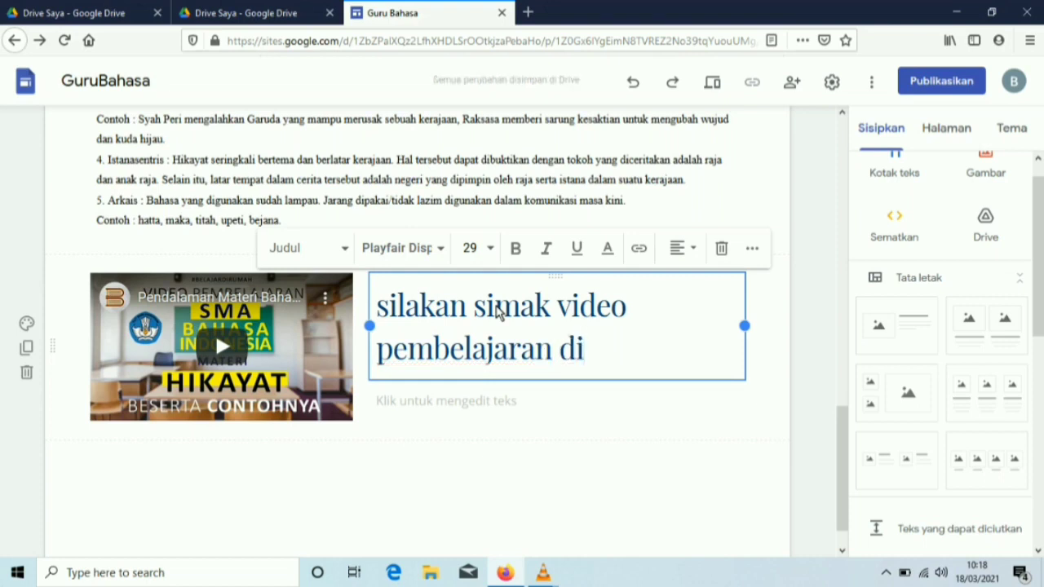
{"action": "type", "text": " sampin"}
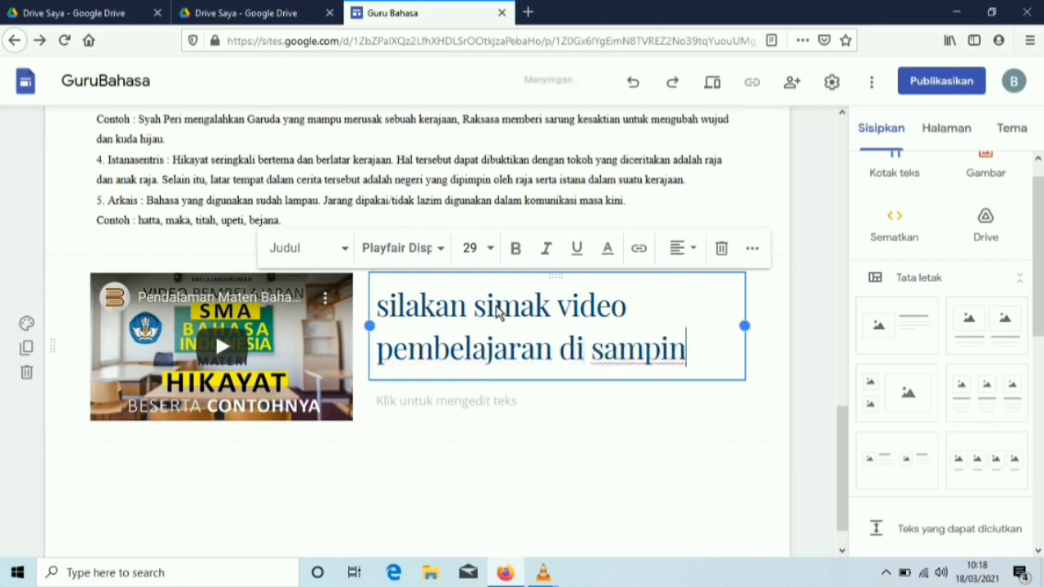
{"action": "type", "text": "g untu"}
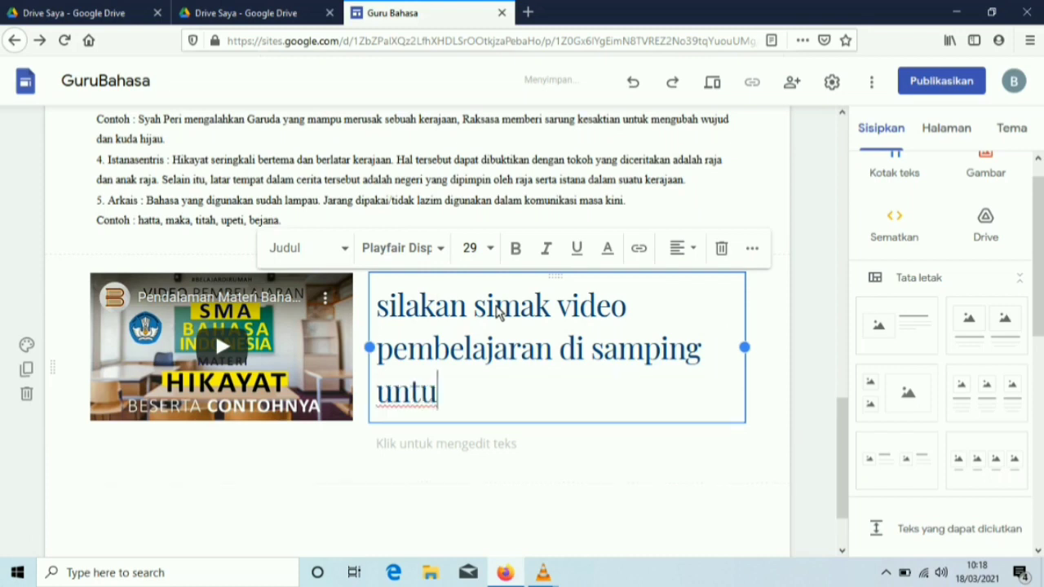
{"action": "type", "text": "k lebih"}
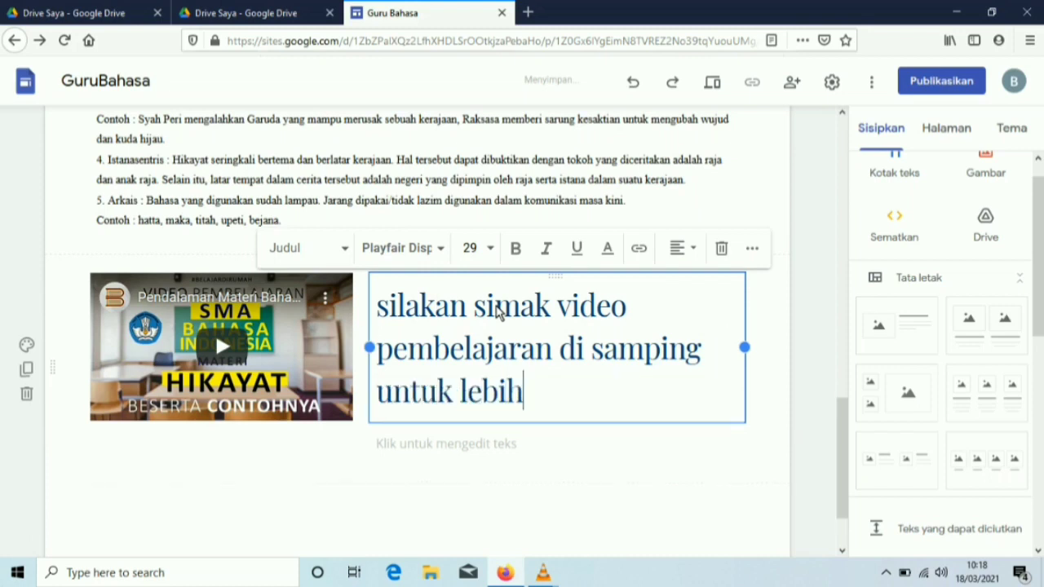
{"action": "type", "text": " memaham"}
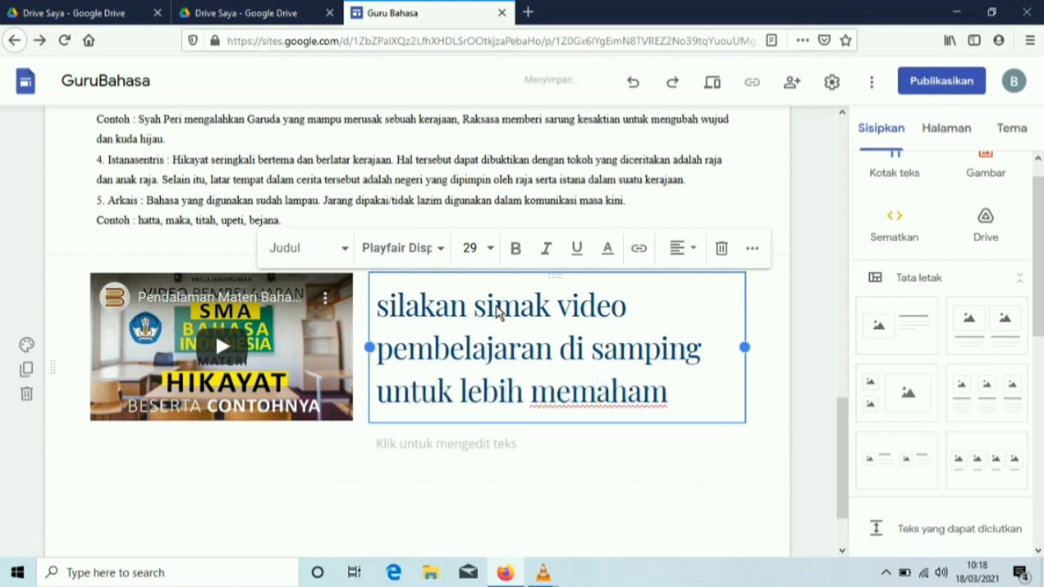
{"action": "type", "text": "i h"}
{"action": "key", "text": "BackSpace"}
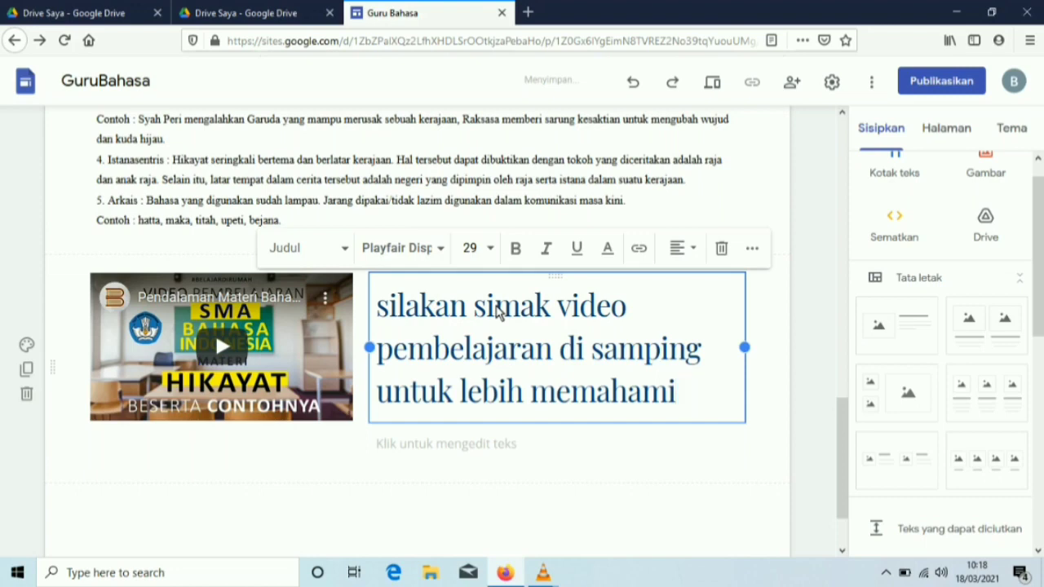
{"action": "type", "text": "Hikayat"}
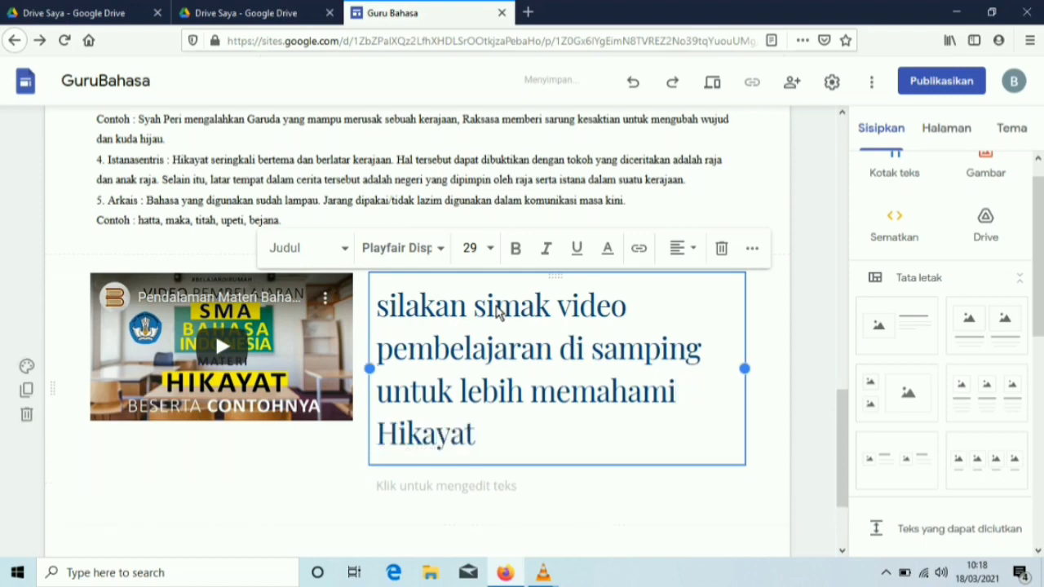
Step: Try the Kecil and Subjudul text styles on the heading beside the video
{"action": "left_click", "coordinate": [348, 253]}
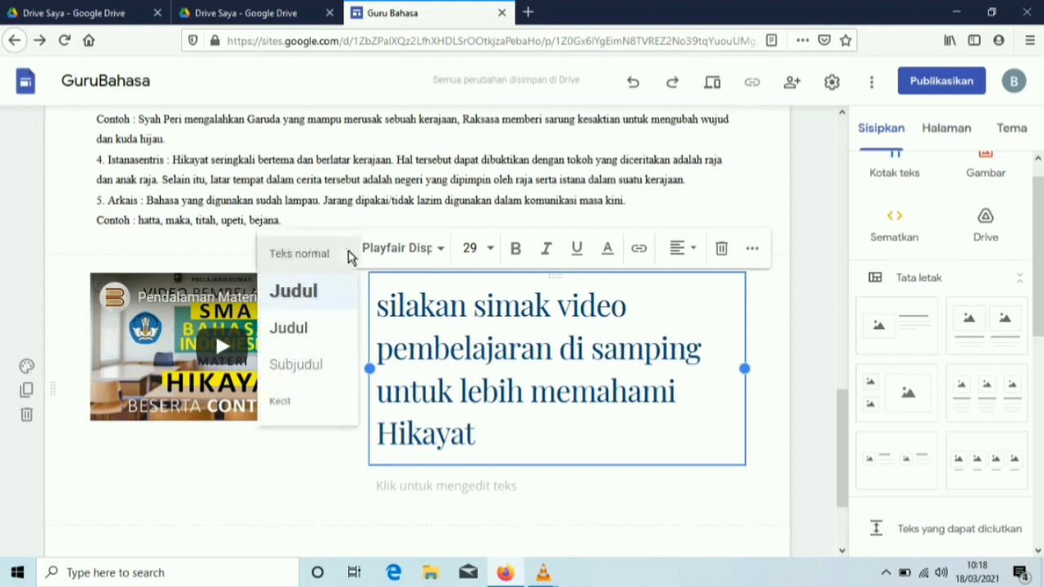
{"action": "left_click", "coordinate": [281, 401]}
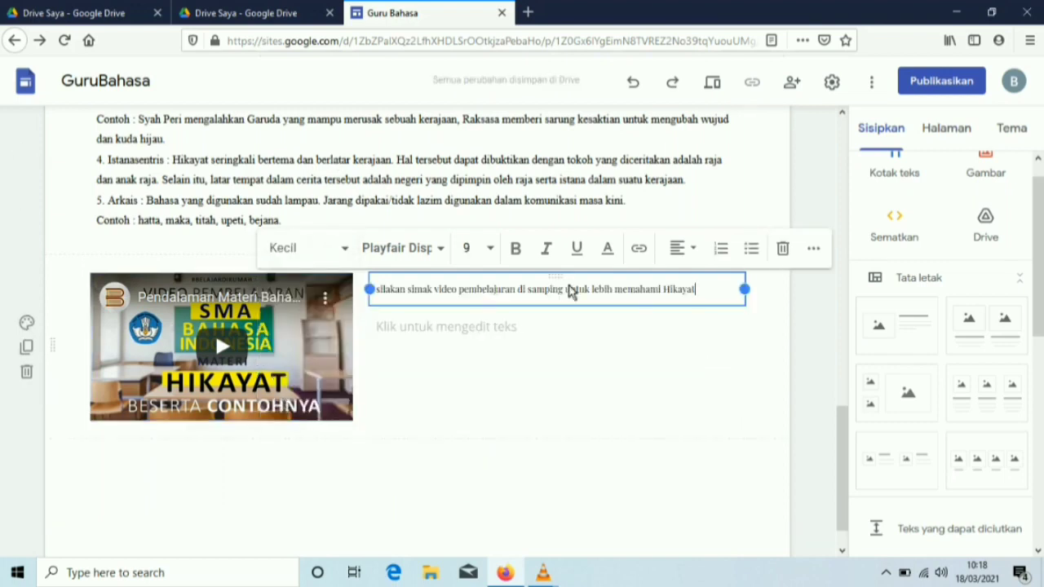
{"action": "left_click", "coordinate": [345, 249]}
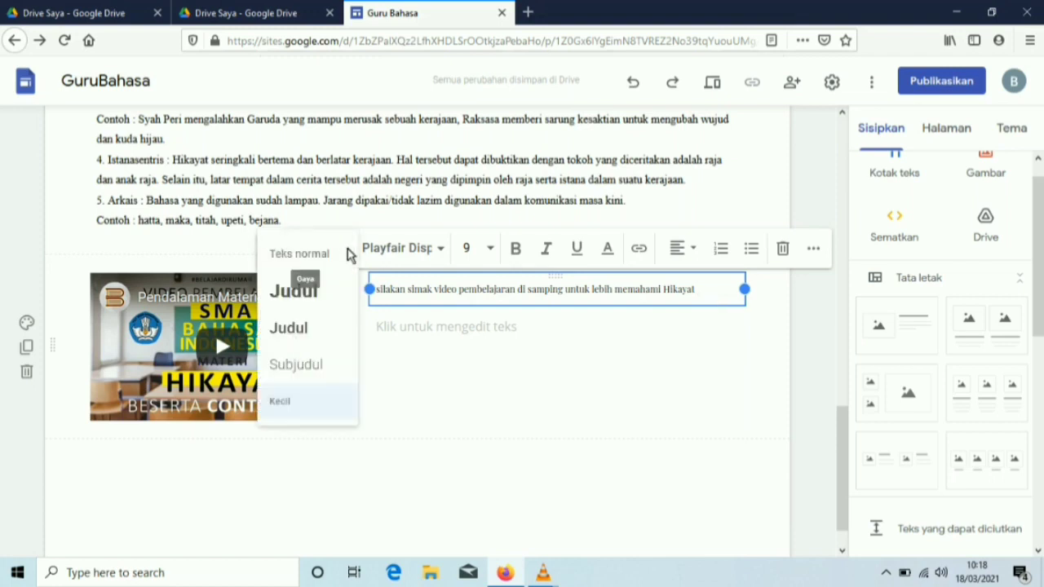
{"action": "left_click", "coordinate": [306, 363]}
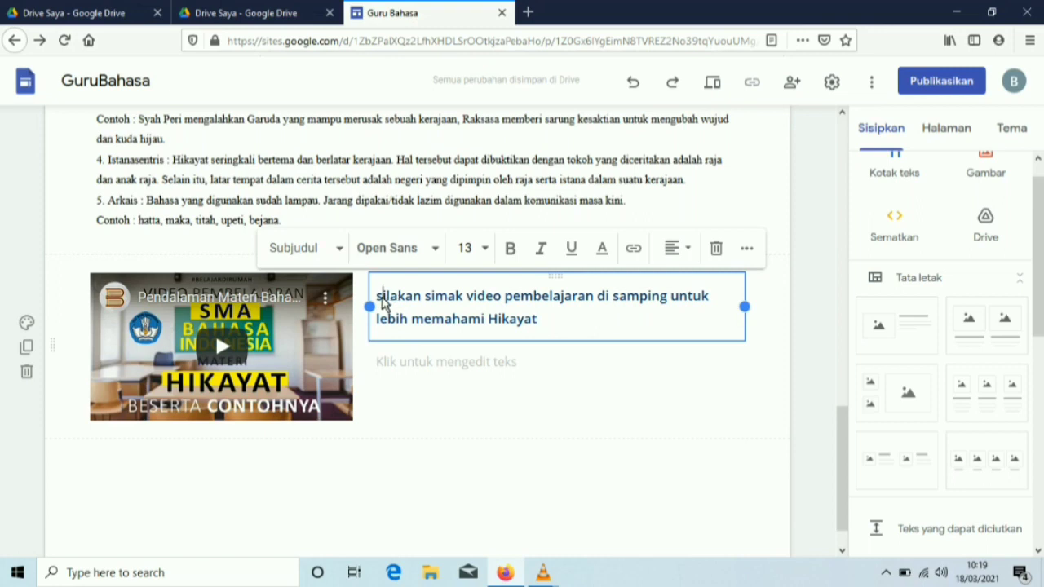
Step: Apply the smaller Judul text style to the heading beside the video and capitalize its first word as "Silakan"
{"action": "left_click", "coordinate": [342, 249]}
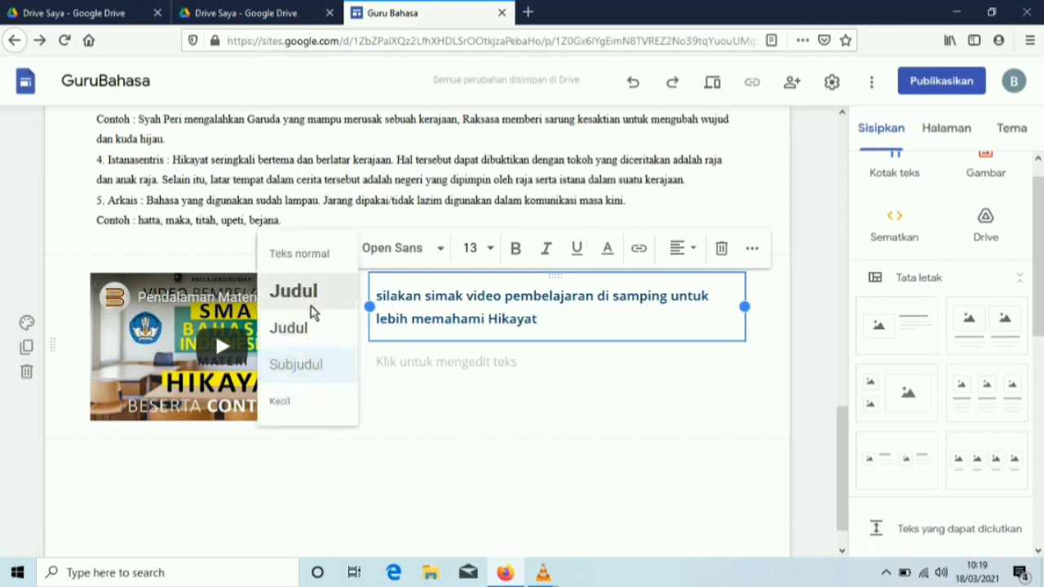
{"action": "left_click", "coordinate": [304, 329]}
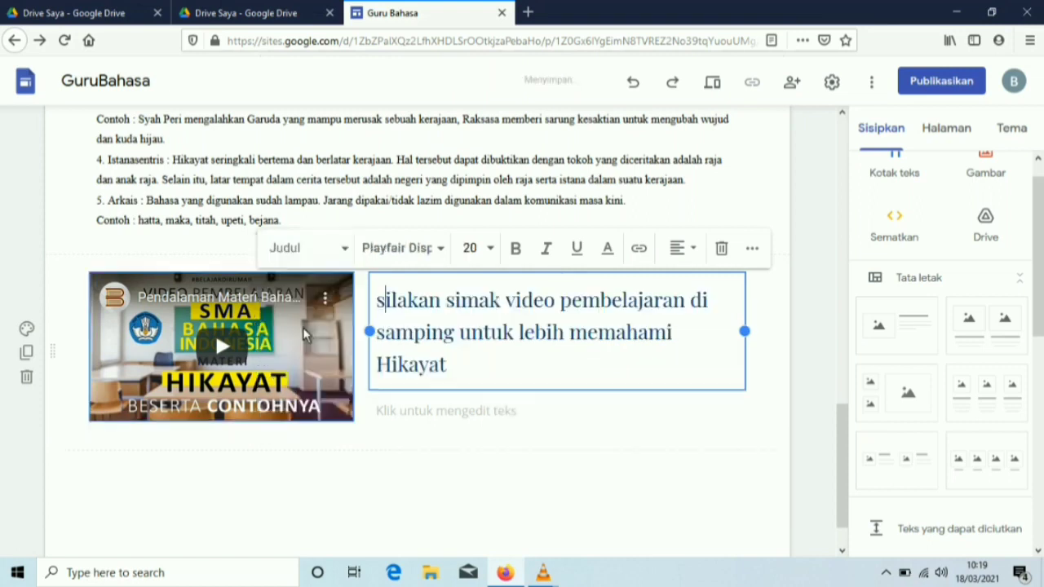
{"action": "key", "text": "BackSpace"}
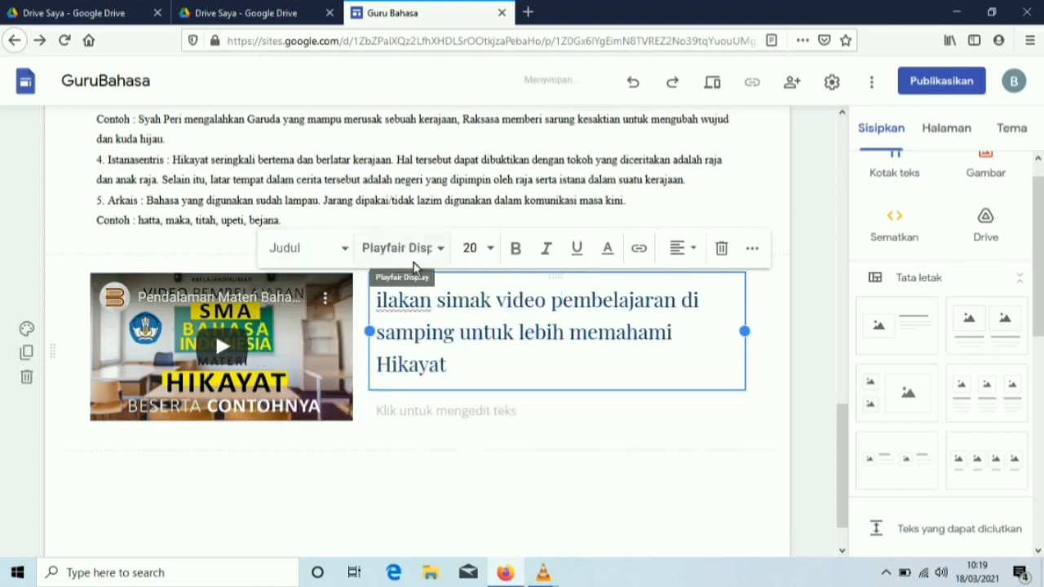
{"action": "type", "text": "S"}
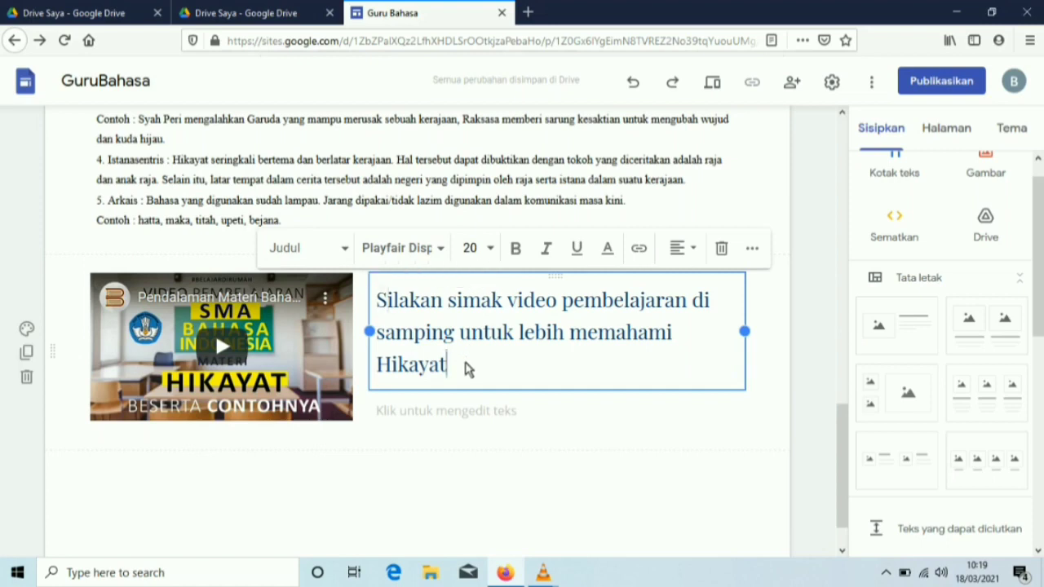
Step: Delete the empty text box under the heading beside the video
{"action": "left_click", "coordinate": [441, 416]}
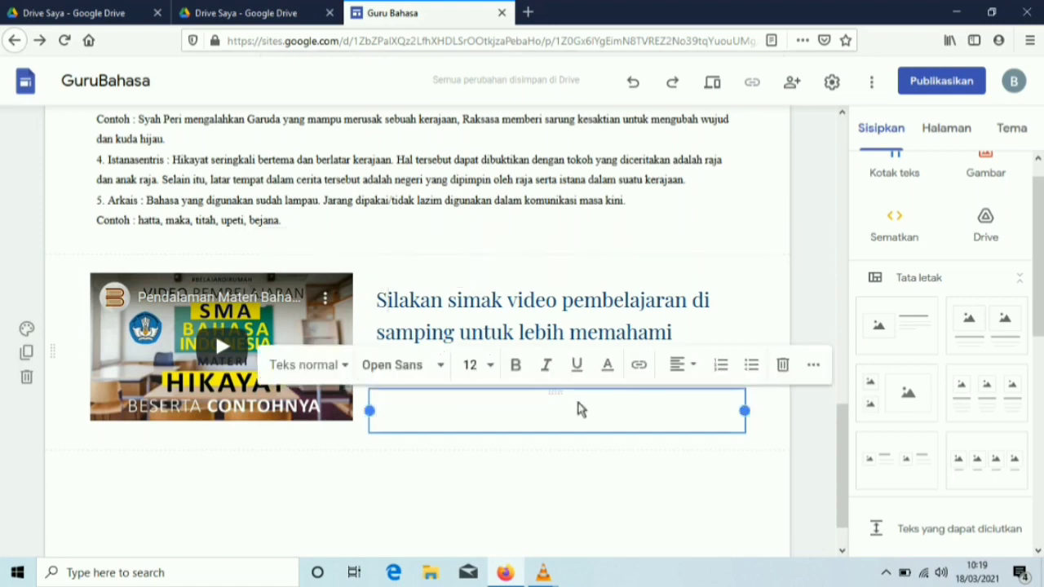
{"action": "left_click", "coordinate": [783, 367]}
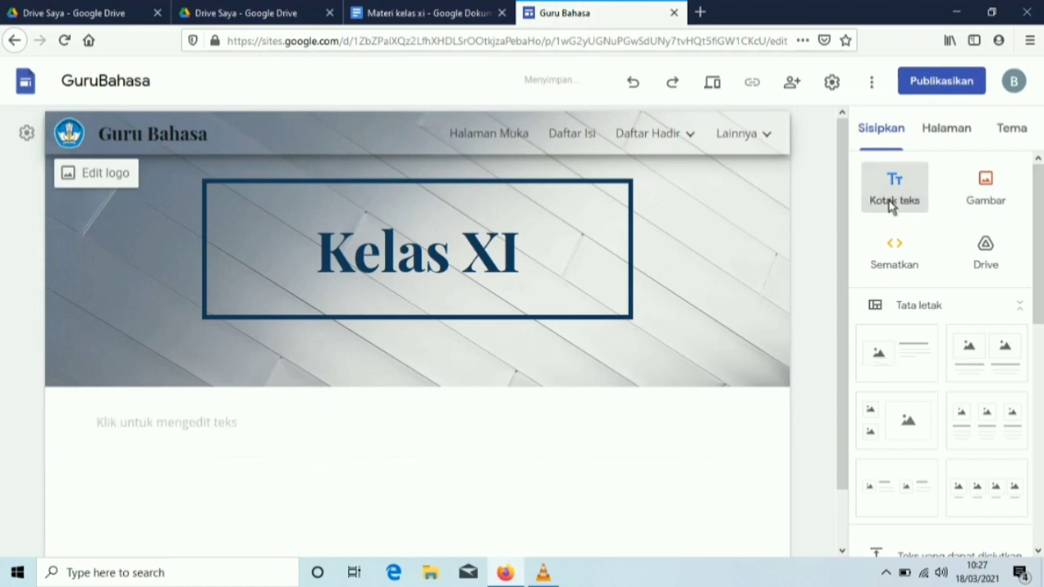
Step: Enter the title CERAMAH in the text box below the Kelas XI banner and center it
{"action": "left_click", "coordinate": [226, 424]}
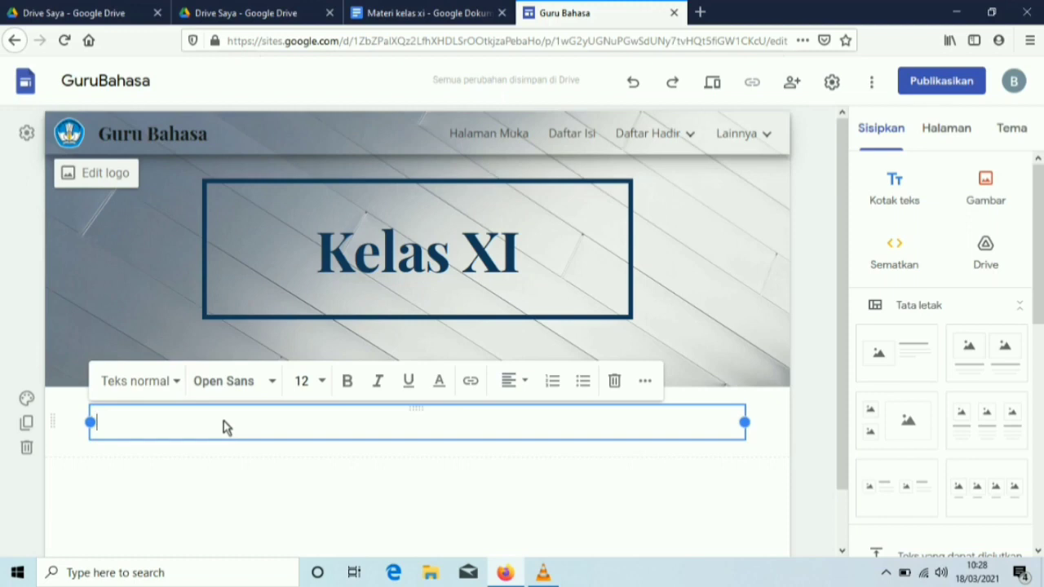
{"action": "type", "text": "CER"}
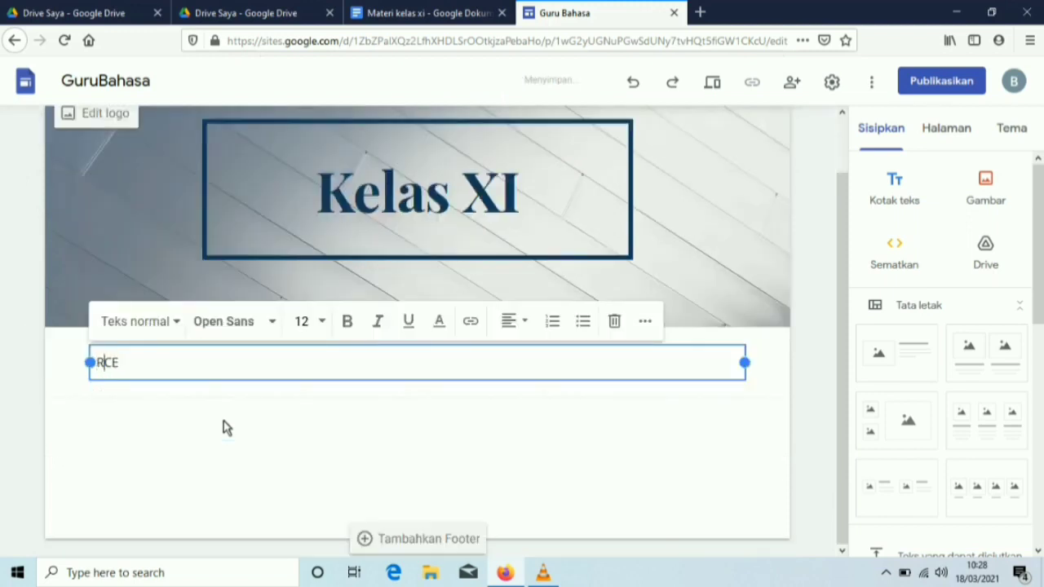
{"action": "key", "text": "BackSpace"}
{"action": "left_click", "coordinate": [160, 365]}
{"action": "type", "text": "R"}
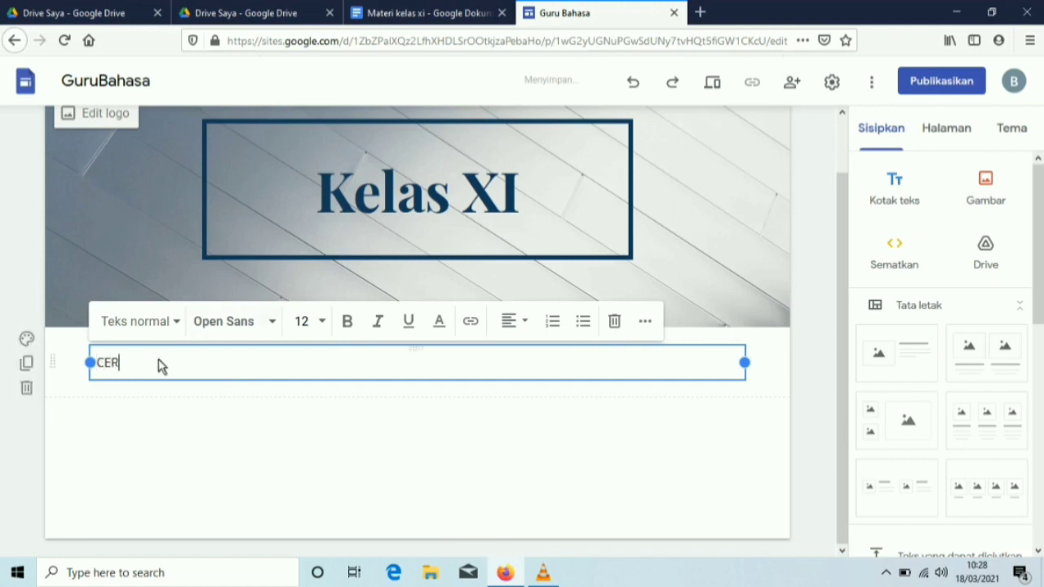
{"action": "type", "text": "AMAH"}
{"action": "left_click", "coordinate": [522, 324]}
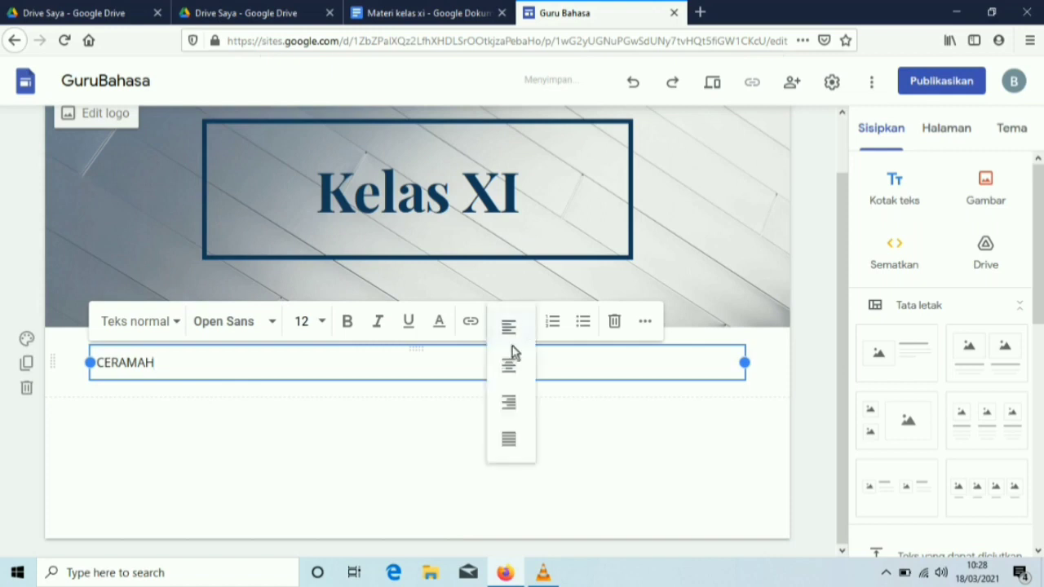
{"action": "left_click", "coordinate": [508, 367]}
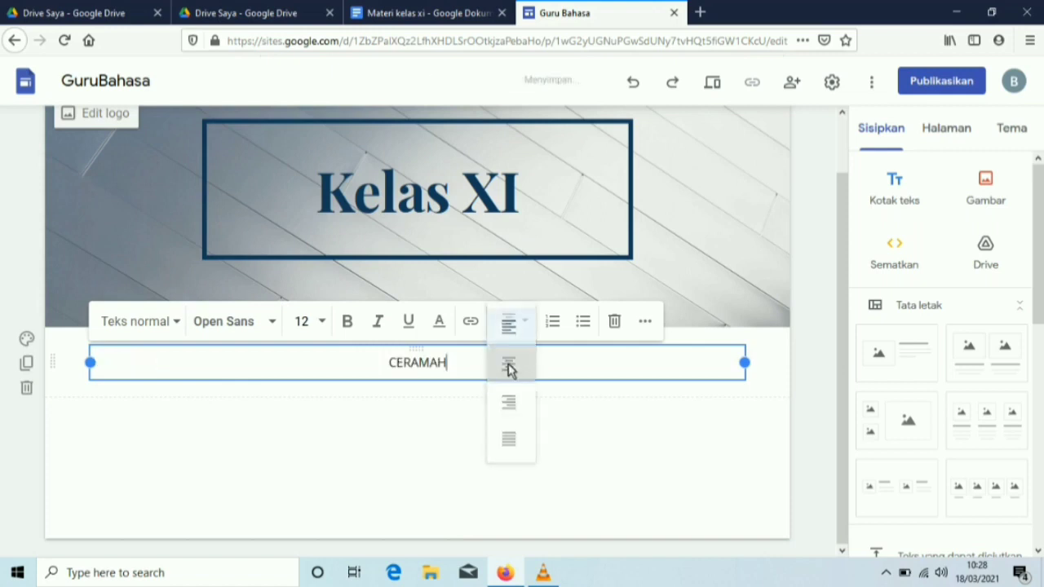
Step: Set the CERAMAH section's background to Penekanan 2, trying Penekanan 1 first
{"action": "left_click", "coordinate": [26, 340]}
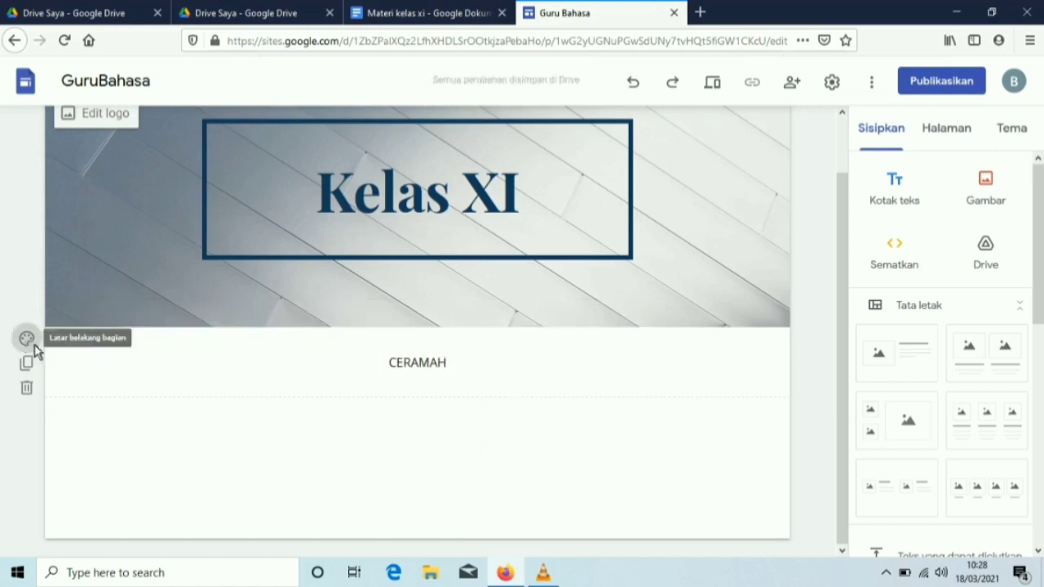
{"action": "left_click", "coordinate": [26, 341]}
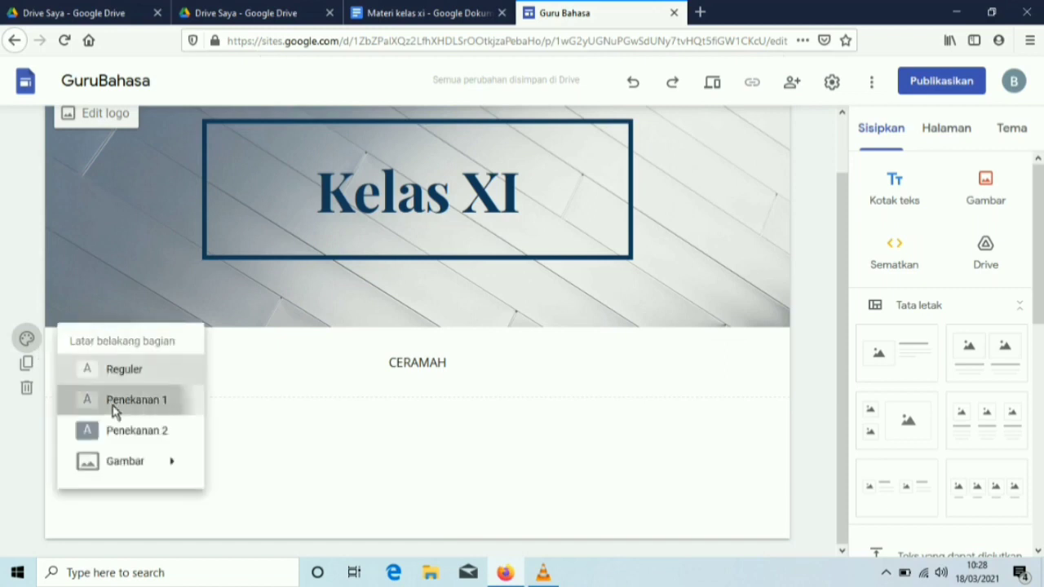
{"action": "left_click", "coordinate": [113, 405]}
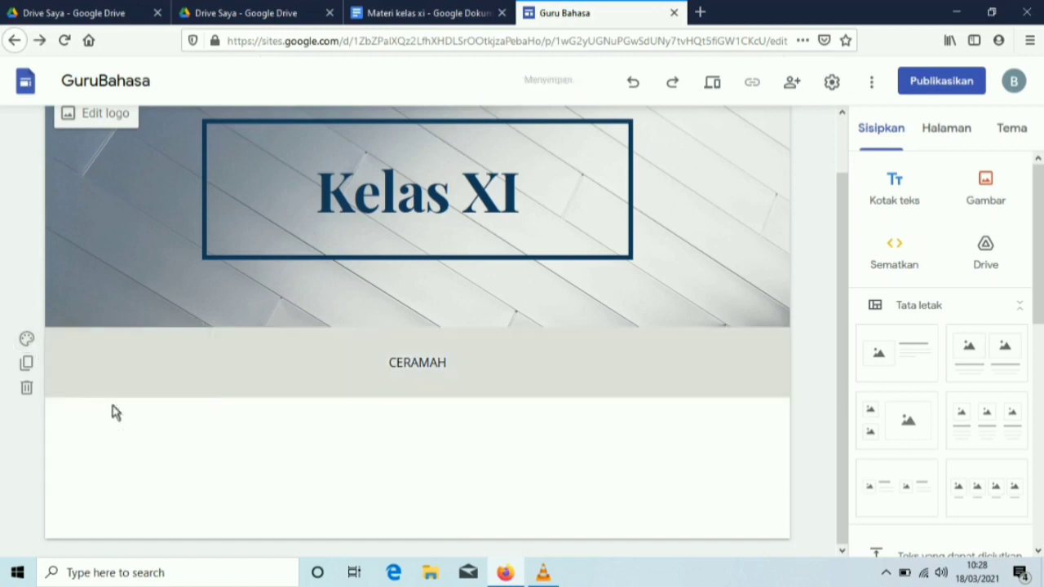
{"action": "left_click", "coordinate": [27, 341]}
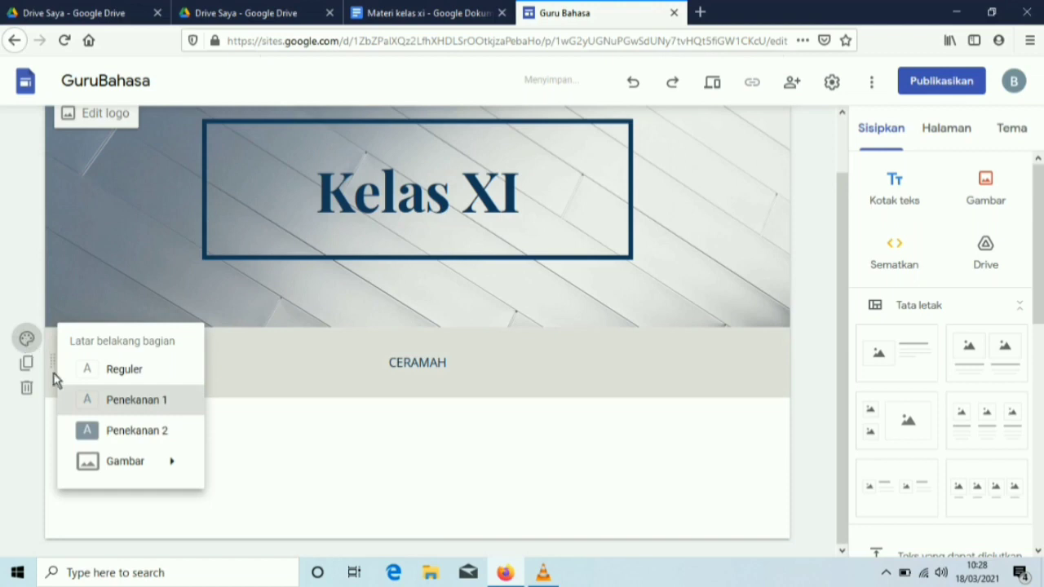
{"action": "left_click", "coordinate": [90, 432]}
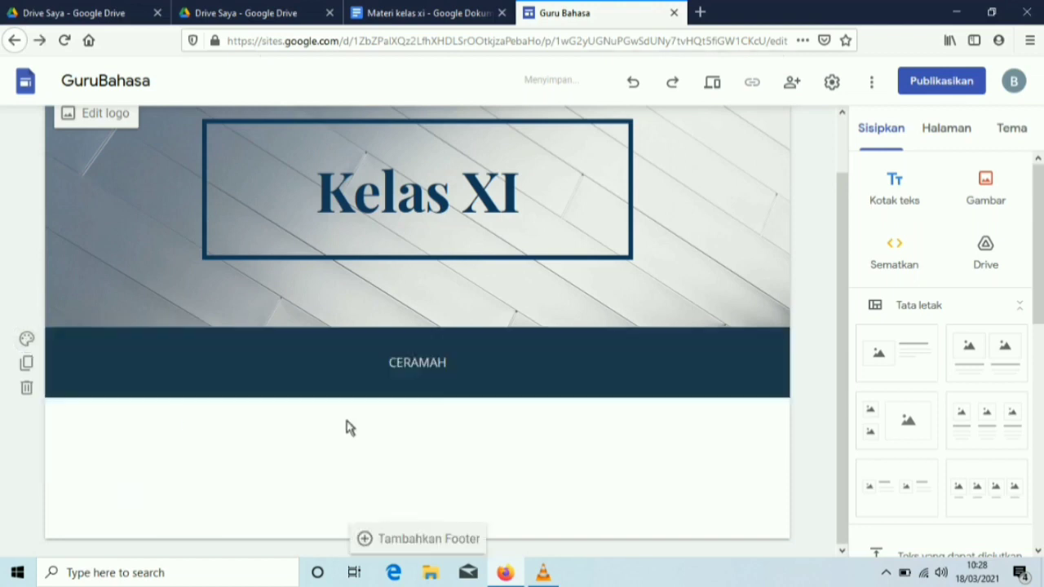
Step: Try the Subjudul style on the CERAMAH title and settle on the smaller Judul style
{"action": "left_click", "coordinate": [438, 369]}
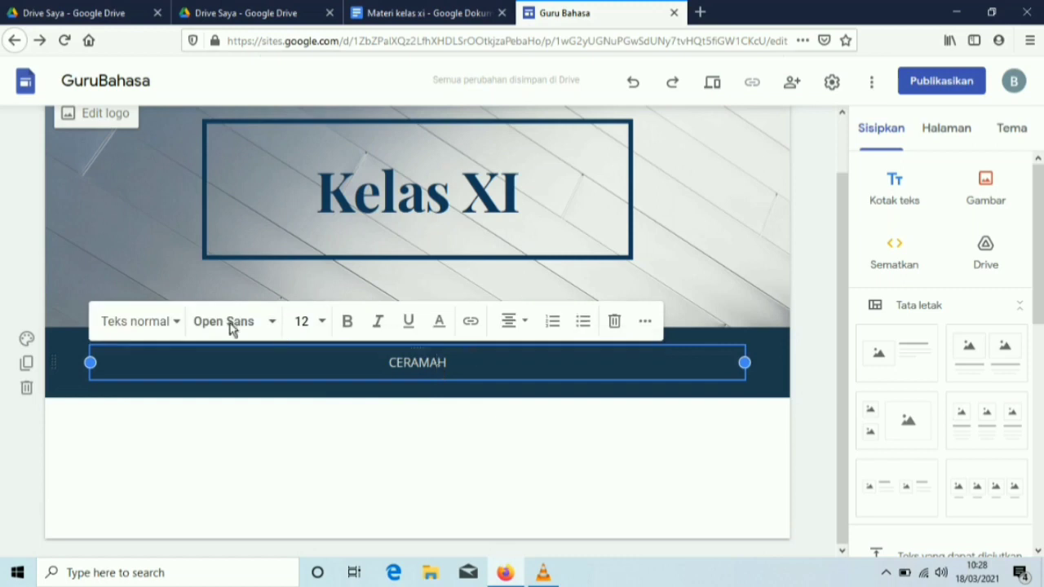
{"action": "left_click", "coordinate": [178, 323]}
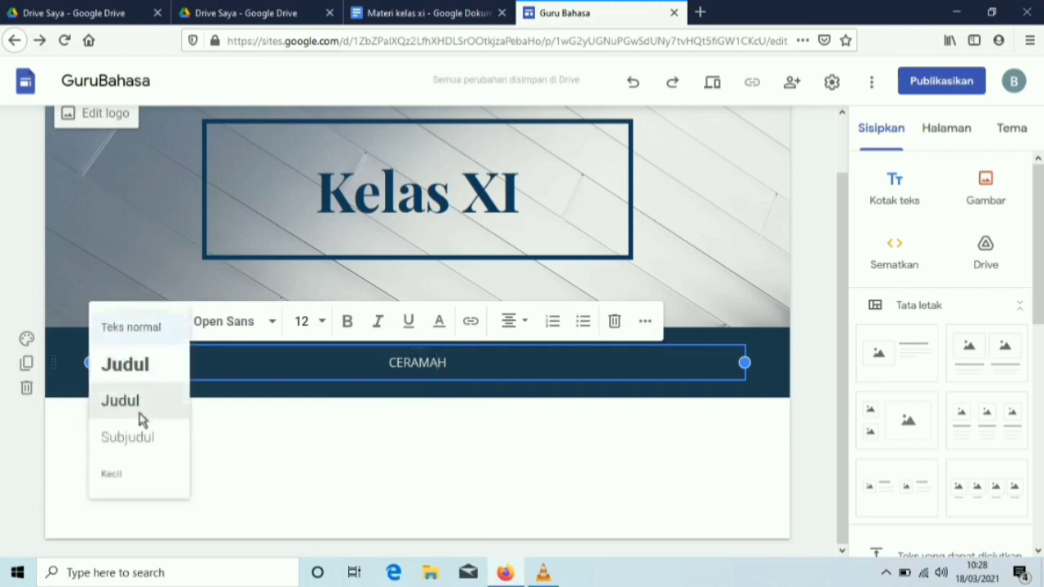
{"action": "left_click", "coordinate": [136, 442]}
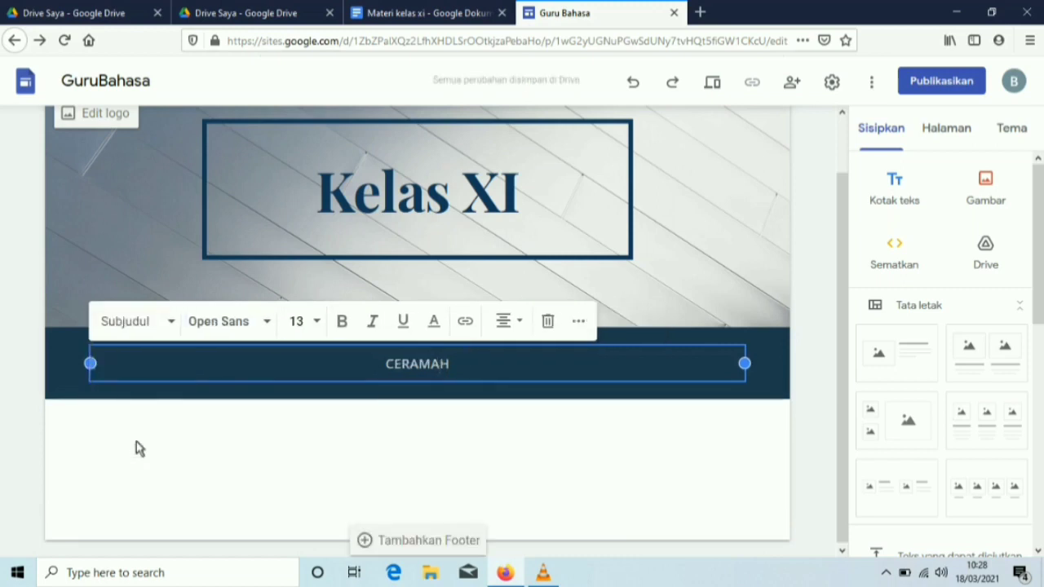
{"action": "left_click", "coordinate": [169, 325]}
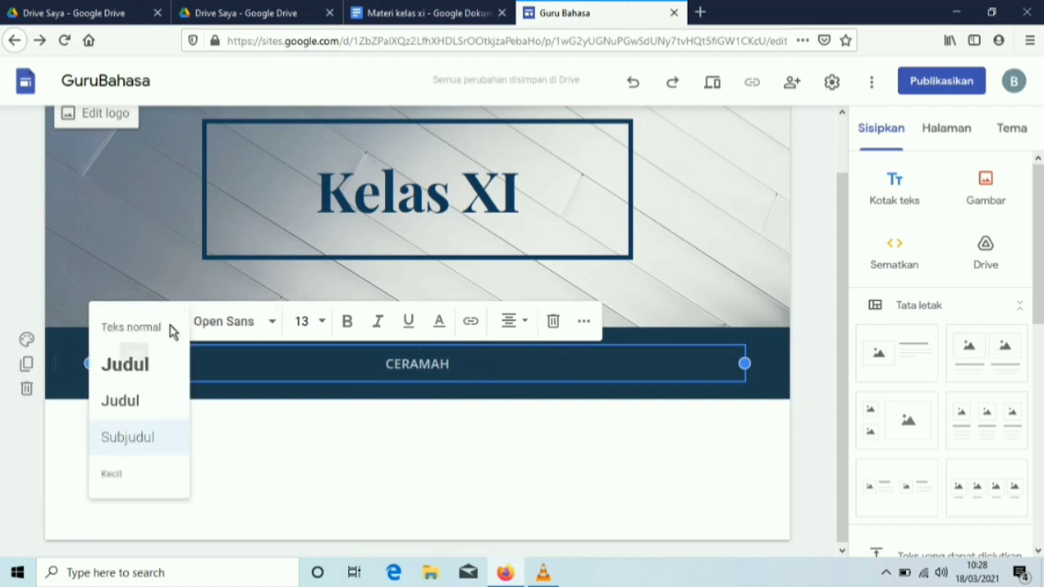
{"action": "left_click", "coordinate": [124, 400]}
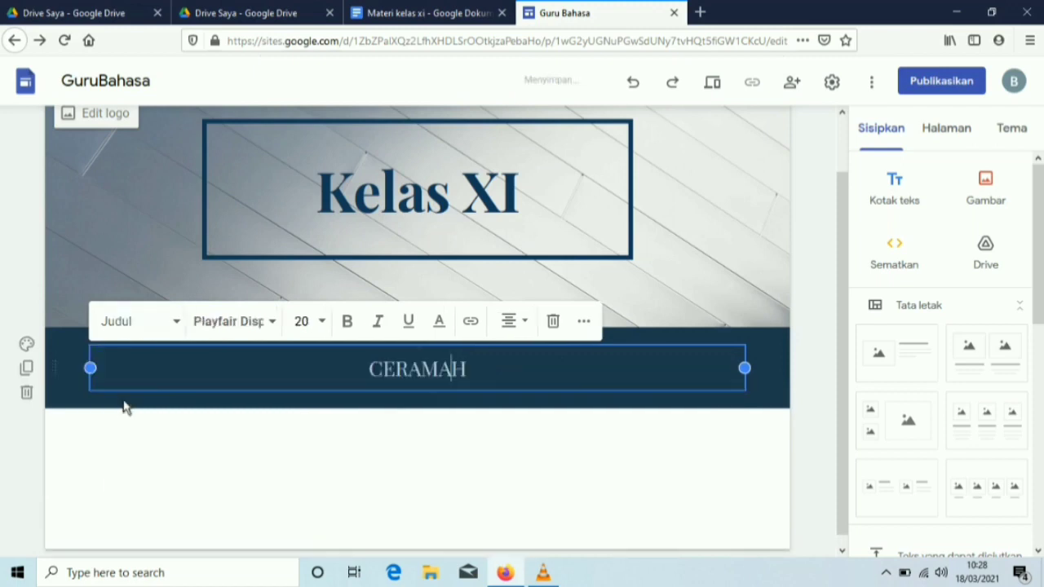
{"action": "left_click", "coordinate": [566, 371]}
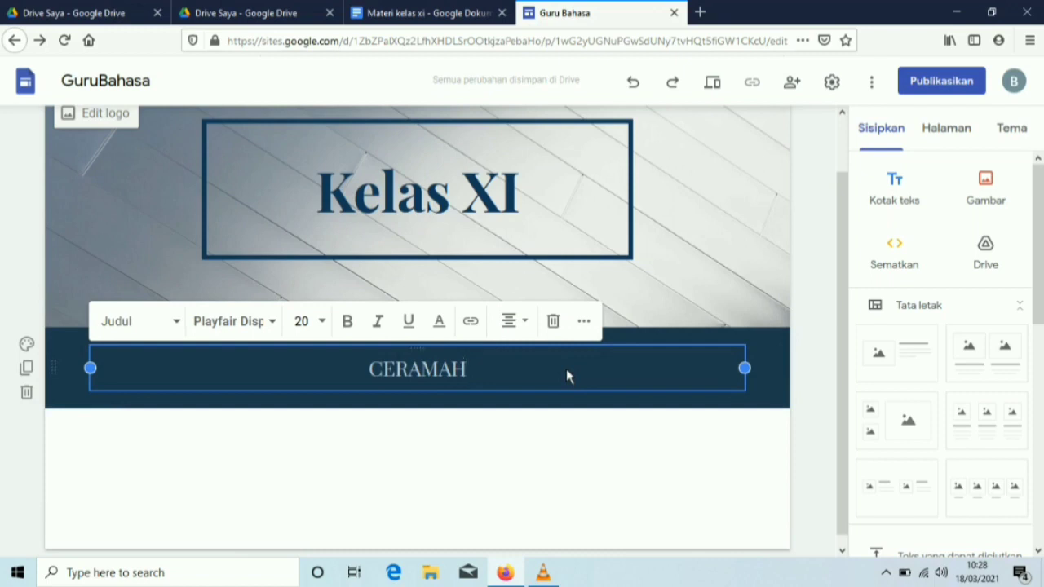
{"action": "left_click", "coordinate": [632, 448]}
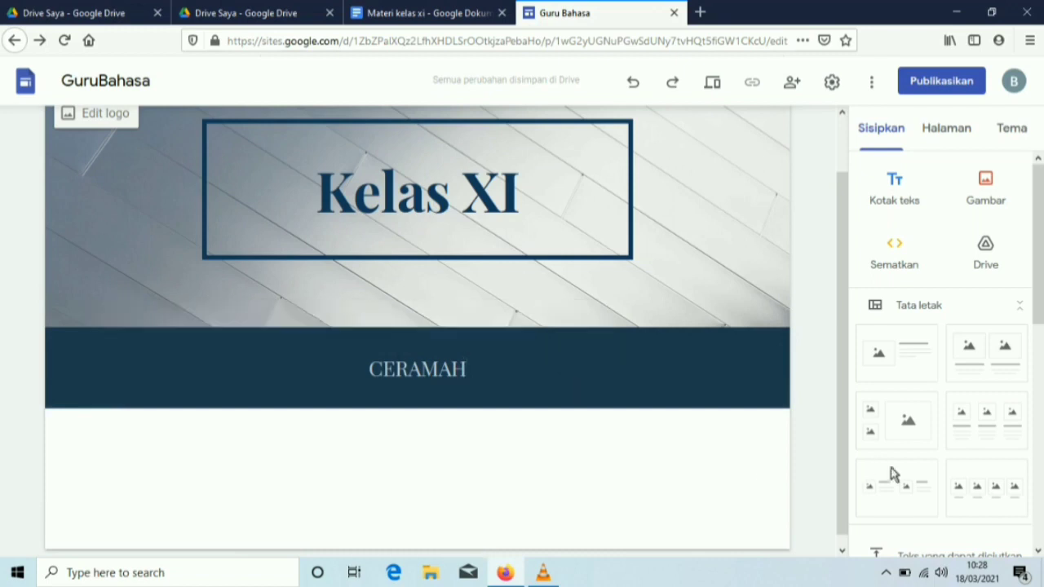
Step: Insert the Google Docs document Materi kelas xi below the CERAMAH section
{"action": "left_click", "coordinate": [1038, 551]}
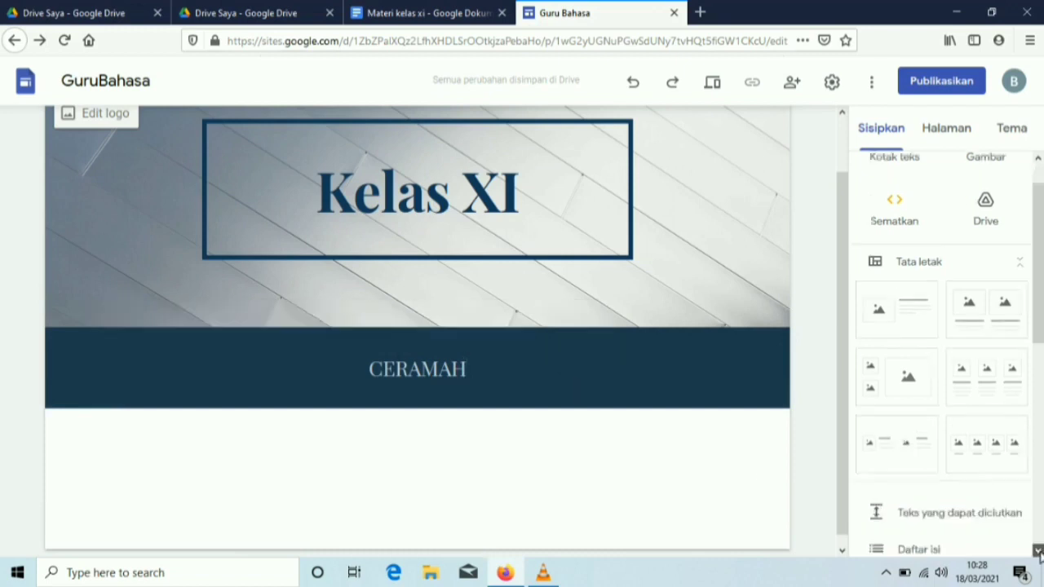
{"action": "scroll", "coordinate": [1038, 551], "scroll_direction": "down", "scroll_amount": 3}
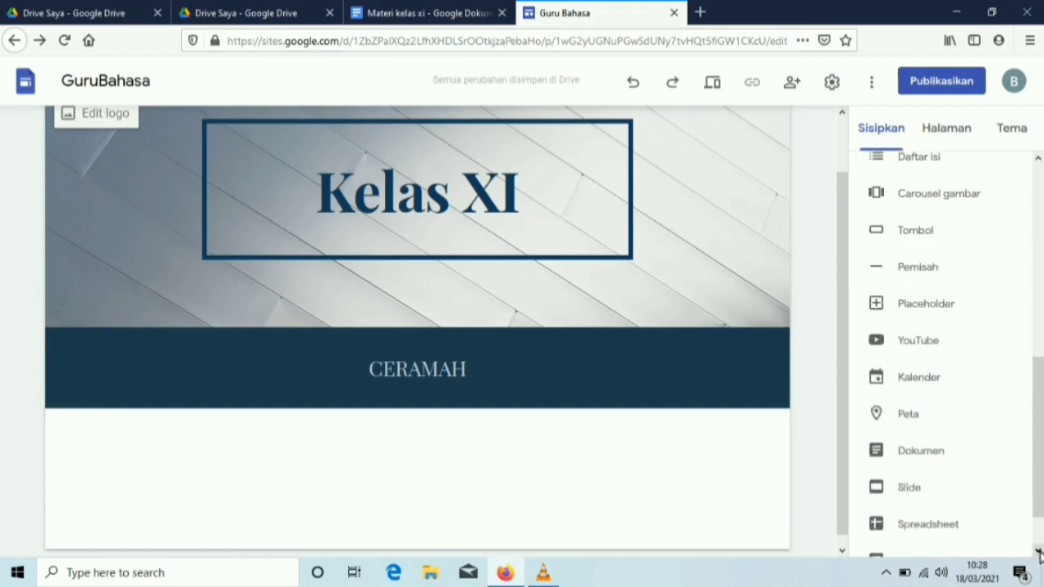
{"action": "left_click", "coordinate": [905, 455]}
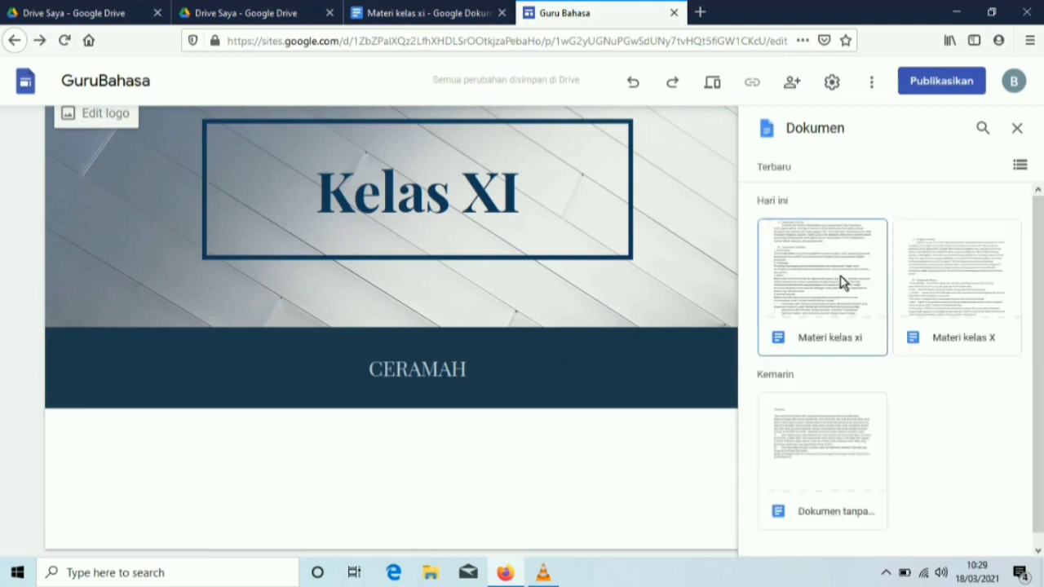
{"action": "left_click", "coordinate": [829, 291]}
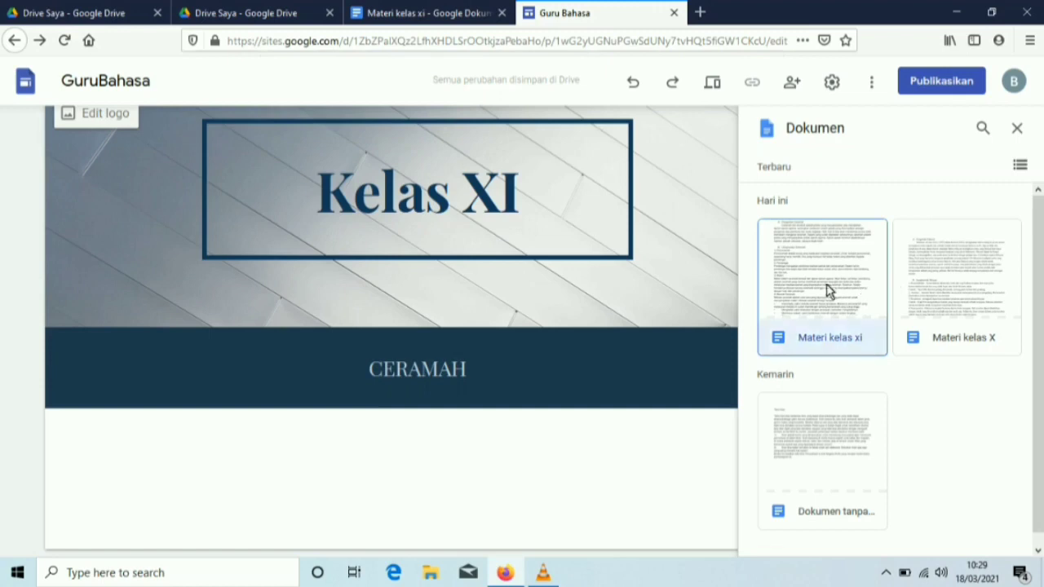
{"action": "left_click", "coordinate": [991, 540]}
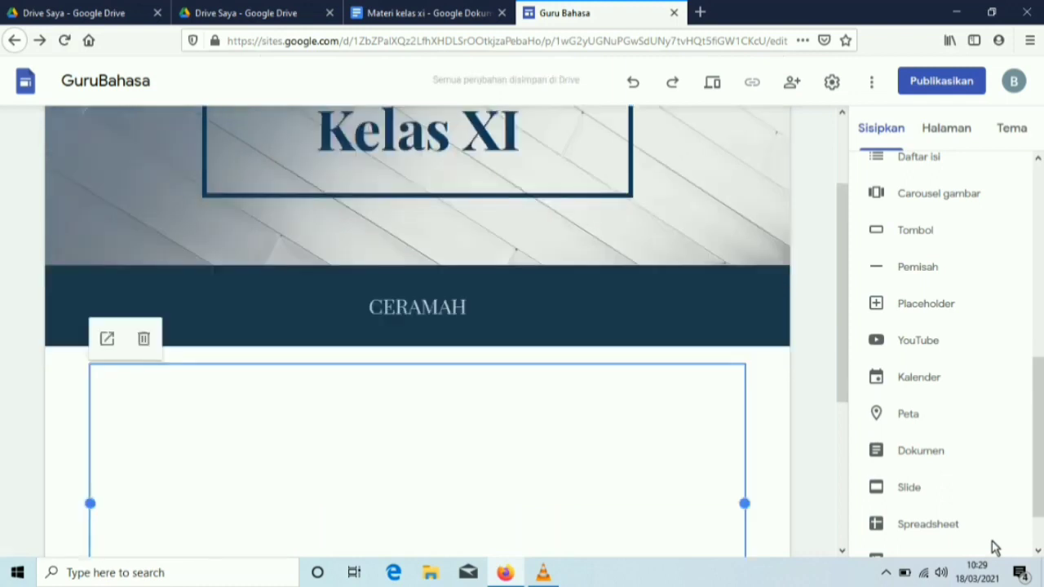
Step: Extend the embedded Materi kelas xi document frame downward so it shows more of the ceramah text
{"action": "left_click", "coordinate": [842, 553]}
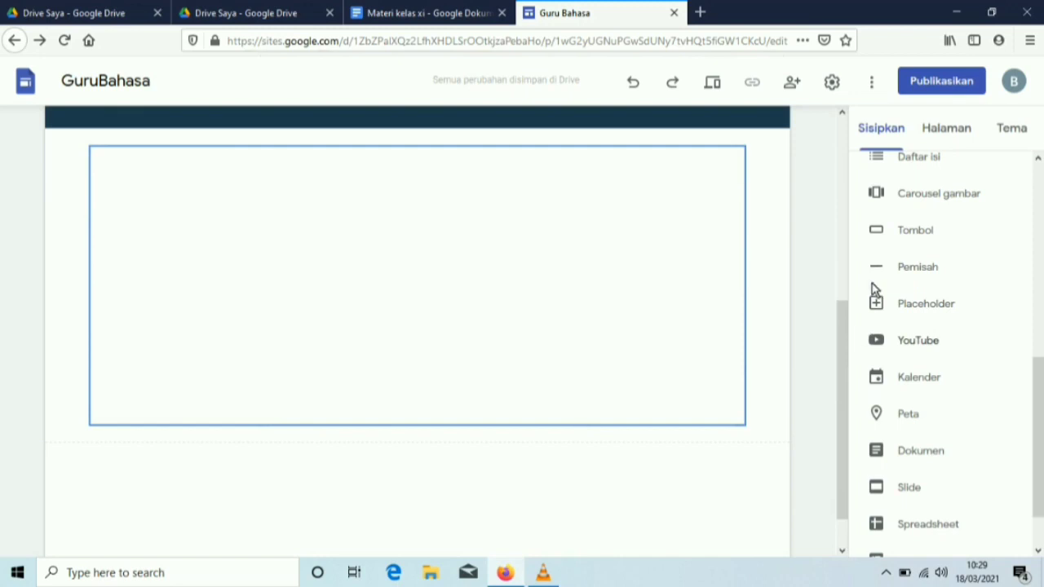
{"action": "left_click", "coordinate": [842, 113]}
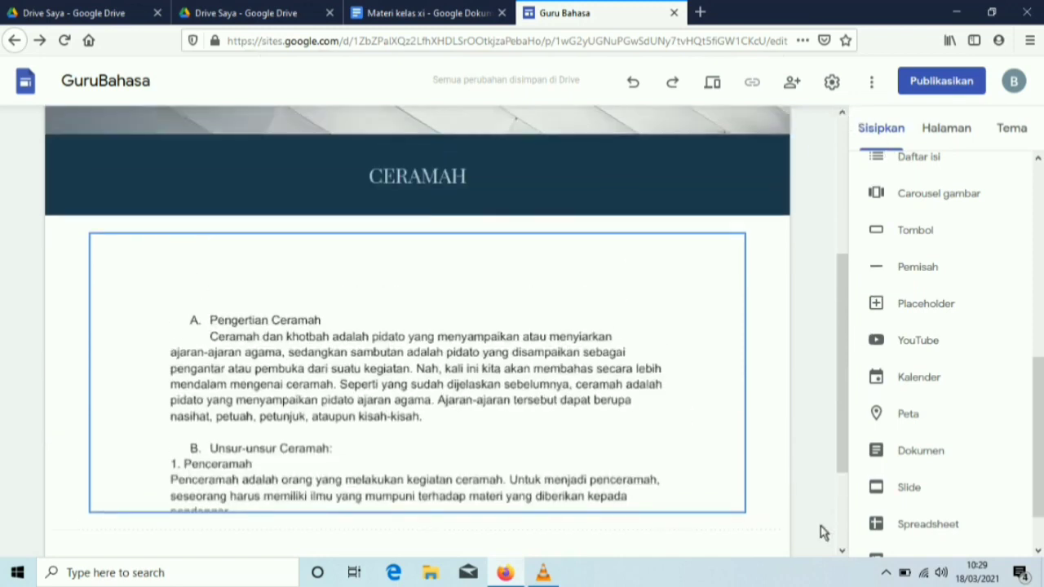
{"action": "left_click", "coordinate": [843, 551]}
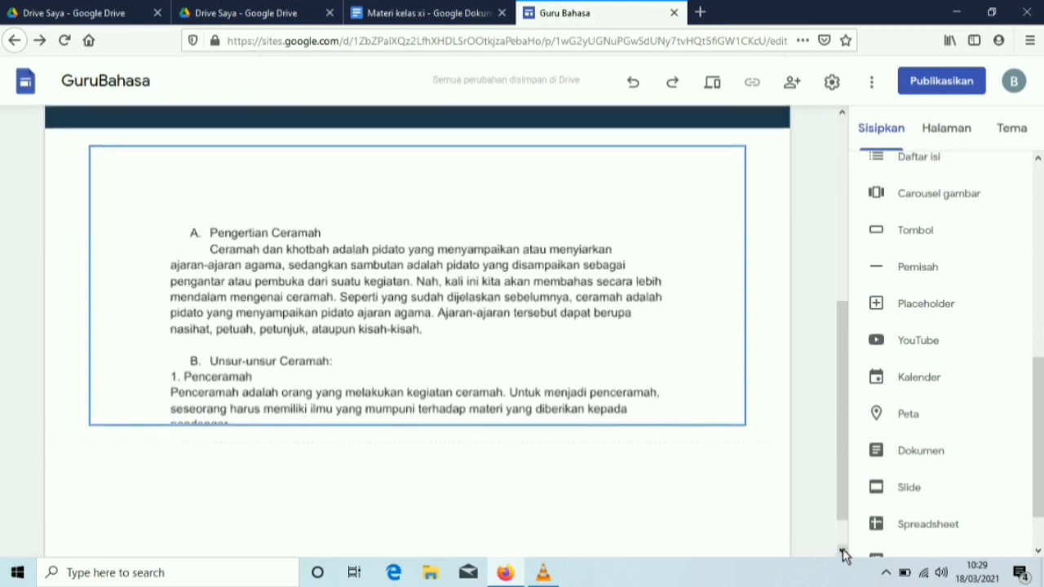
{"action": "left_click", "coordinate": [454, 339]}
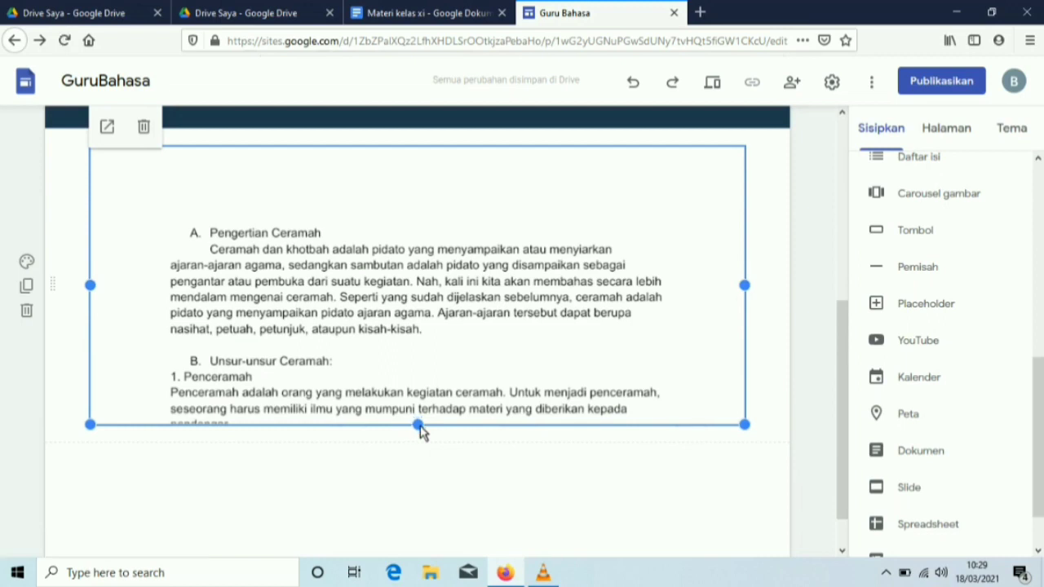
{"action": "mouse_move", "coordinate": [419, 425]}
{"action": "left_mouse_down"}
{"action": "mouse_move", "coordinate": [419, 382]}
{"action": "mouse_move", "coordinate": [415, 412]}
{"action": "left_mouse_up"}
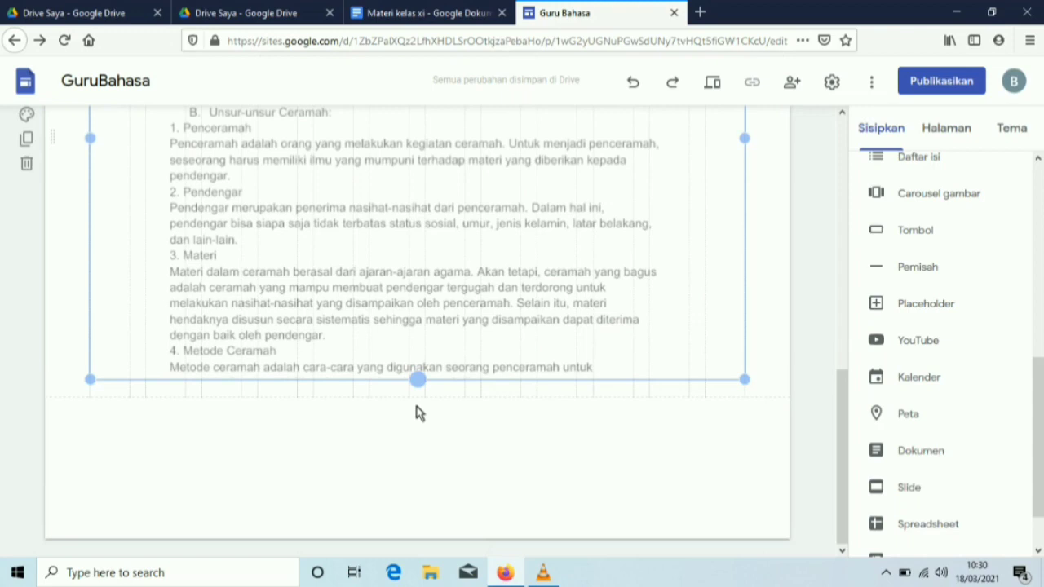
{"action": "left_click_drag", "start_coordinate": [415, 413], "coordinate": [416, 412]}
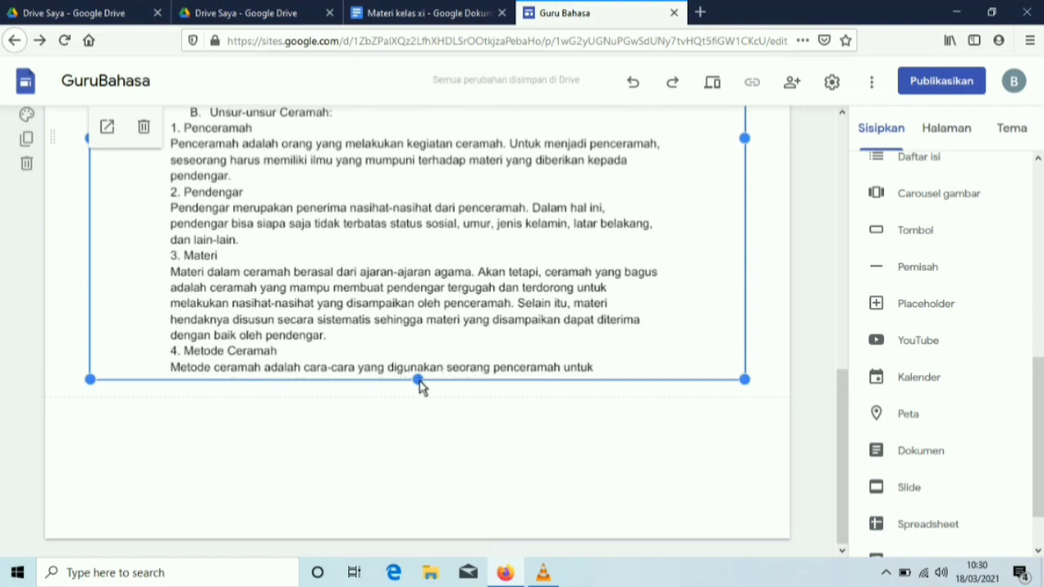
{"action": "left_click_drag", "start_coordinate": [418, 381], "coordinate": [410, 540]}
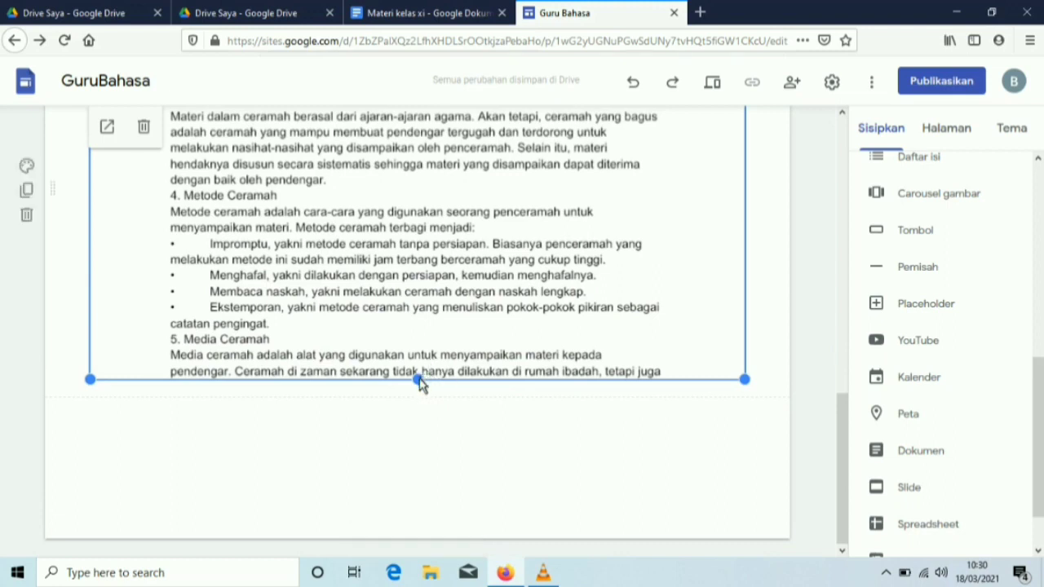
{"action": "left_click_drag", "start_coordinate": [420, 380], "coordinate": [422, 446]}
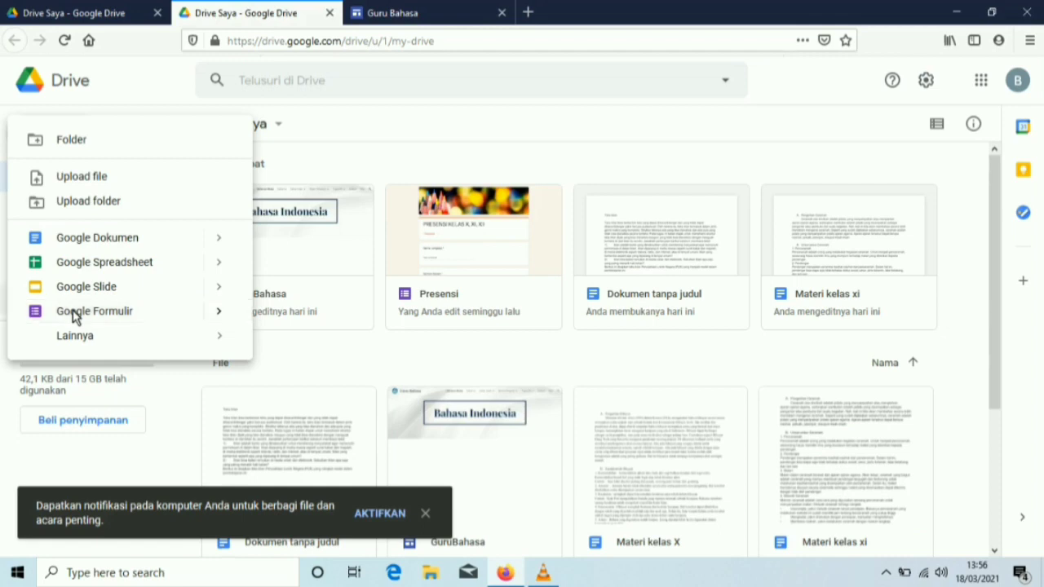
Step: Create a new Google Forms form from Drive and title it Pertanyaan Siswa
{"action": "left_click", "coordinate": [74, 314]}
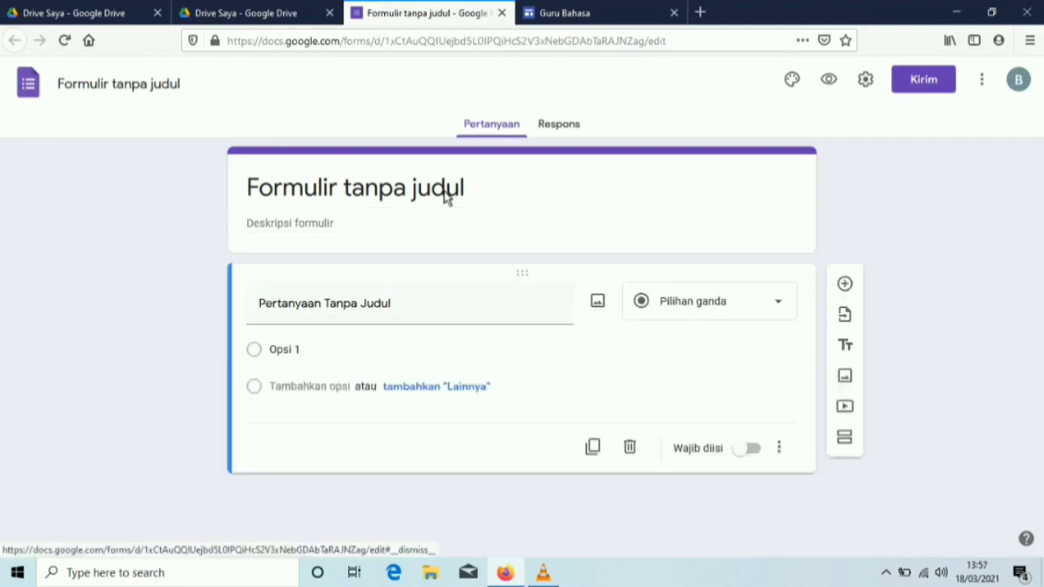
{"action": "left_click", "coordinate": [496, 191]}
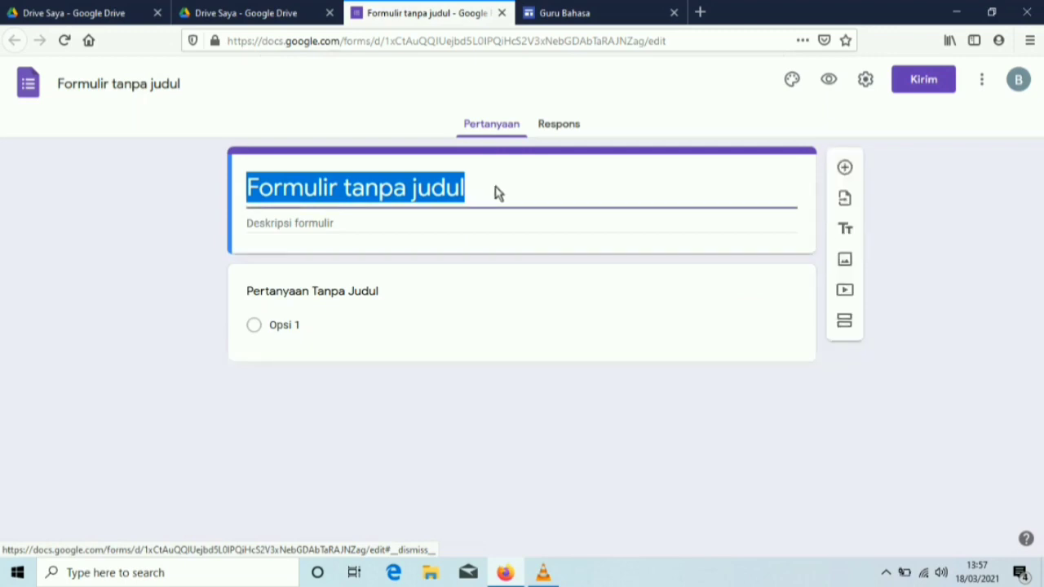
{"action": "key", "text": "BackSpace"}
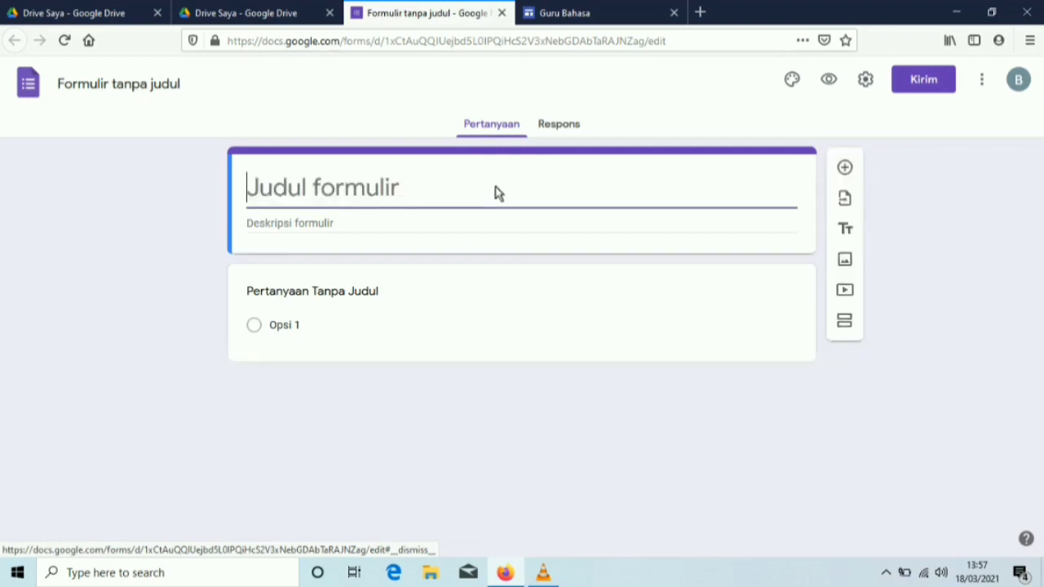
{"action": "type", "text": "p"}
{"action": "key", "text": "BackSpace"}
{"action": "type", "text": "P"}
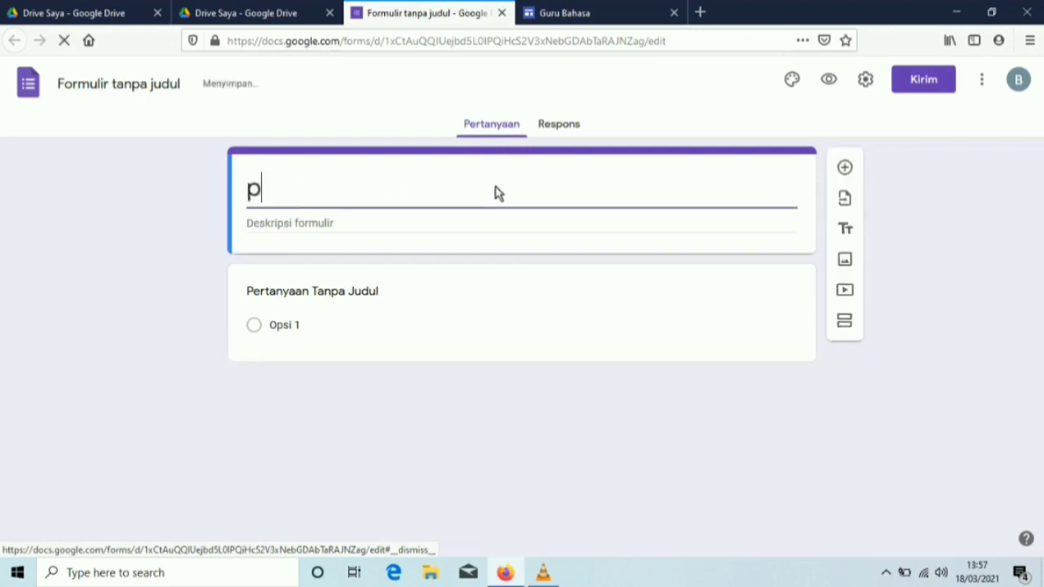
{"action": "key", "text": "BackSpace"}
{"action": "type", "text": "P"}
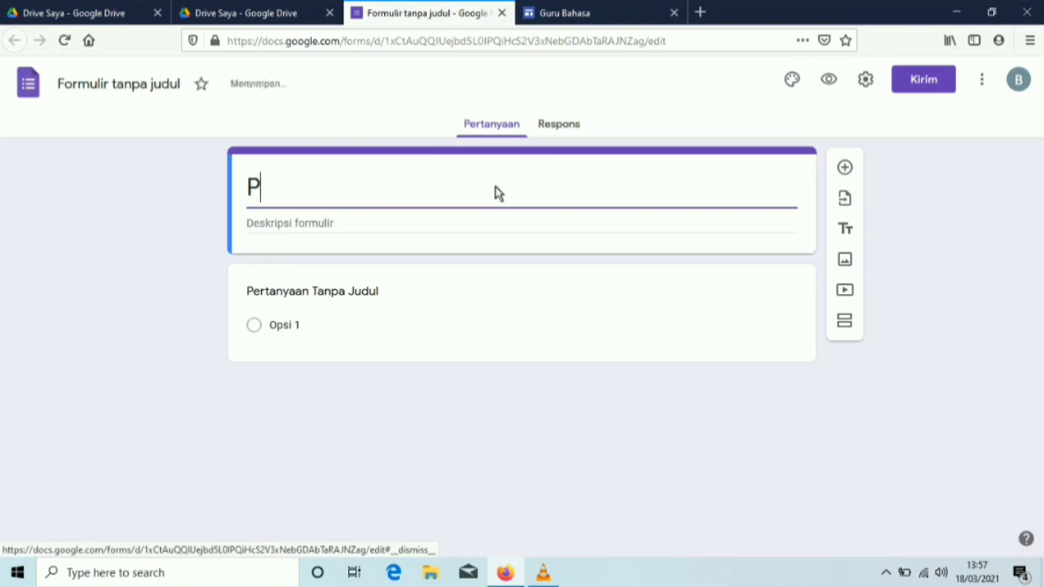
{"action": "type", "text": "ert"}
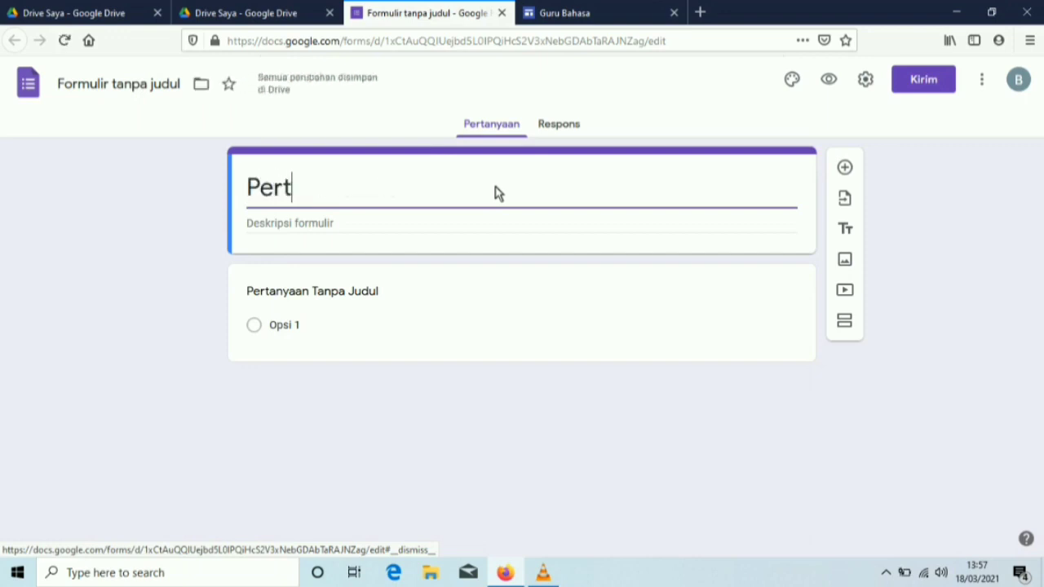
{"action": "type", "text": "anyaan Siswa"}
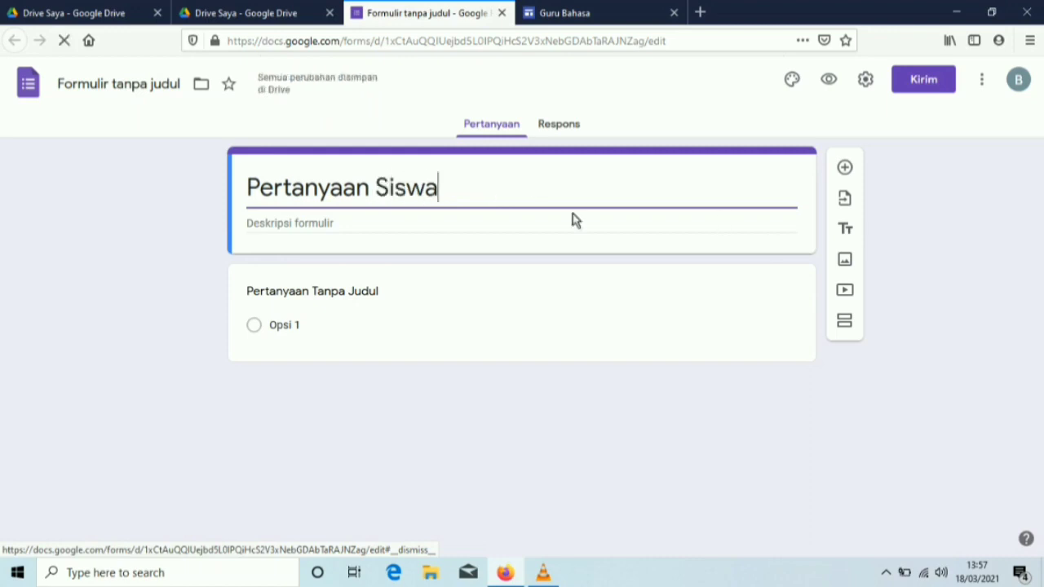
Step: Turn the form's first question into a required short-answer question named Nama
{"action": "left_click", "coordinate": [365, 298]}
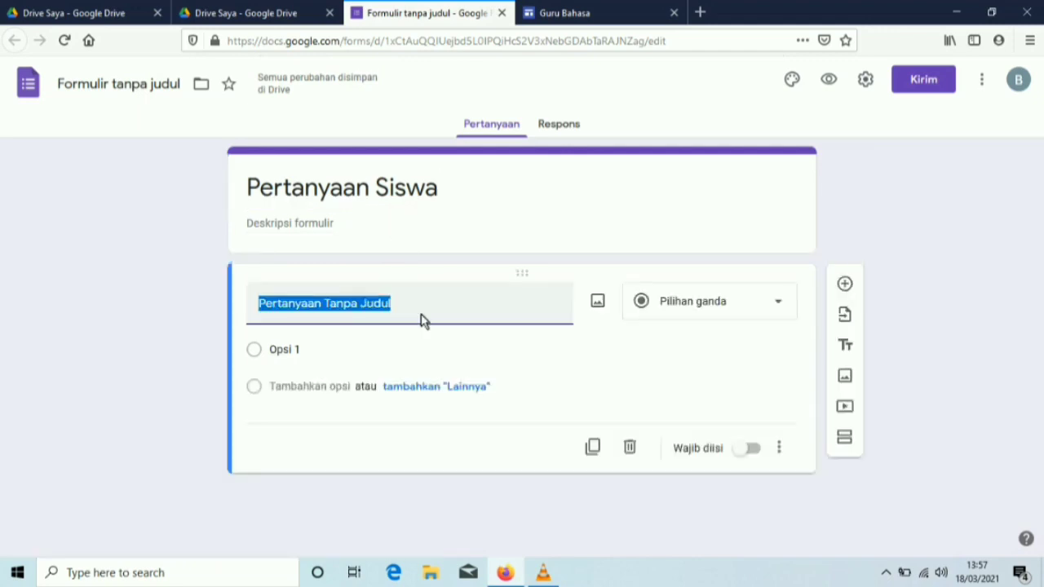
{"action": "type", "text": "n"}
{"action": "key", "text": "BackSpace"}
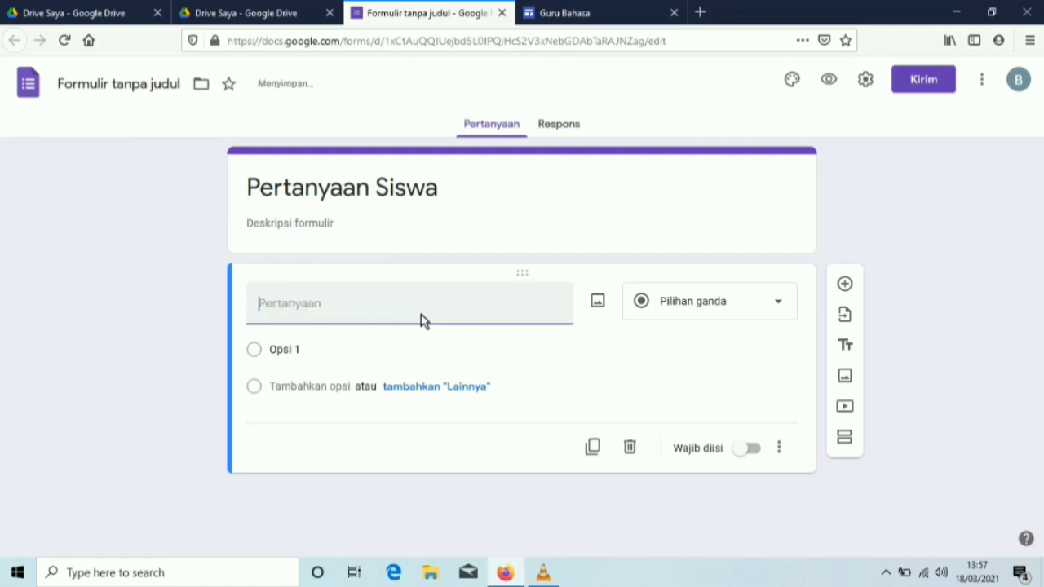
{"action": "type", "text": "Nama"}
{"action": "left_click", "coordinate": [621, 316]}
{"action": "left_click", "coordinate": [451, 415]}
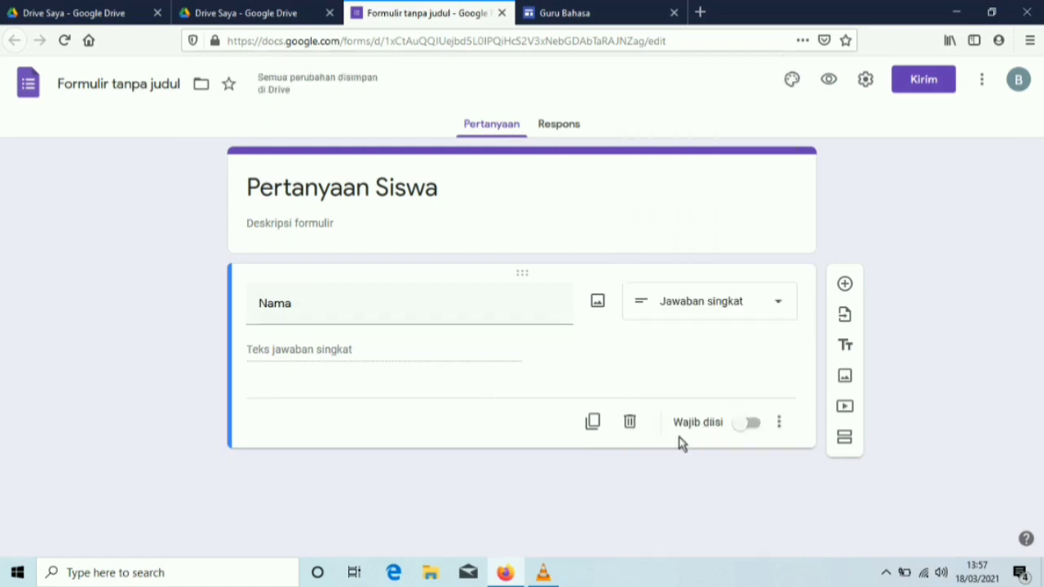
{"action": "left_click", "coordinate": [738, 431]}
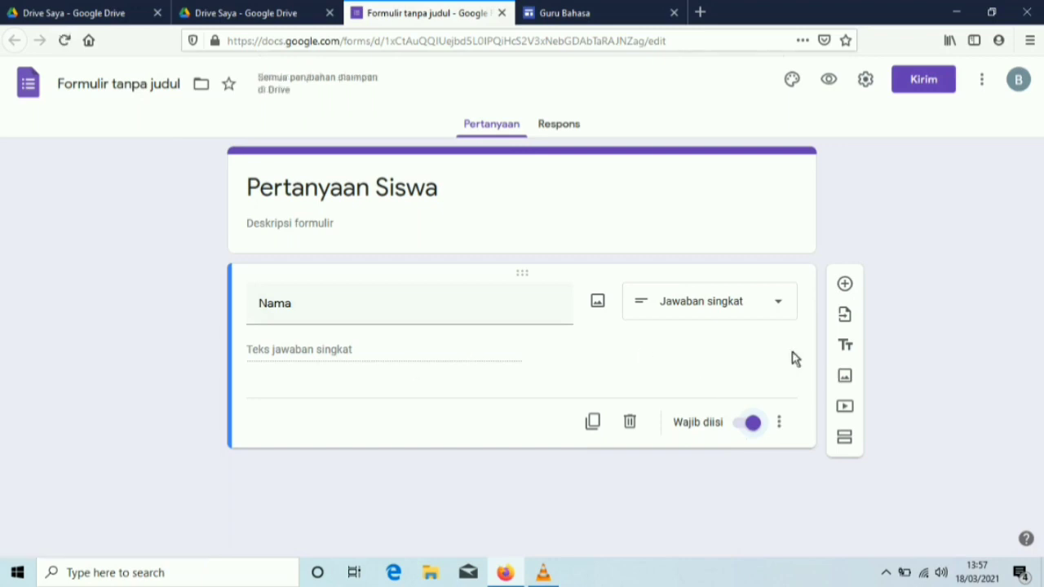
Step: Add a second question named Kelas as a required short-answer question
{"action": "left_click", "coordinate": [845, 285]}
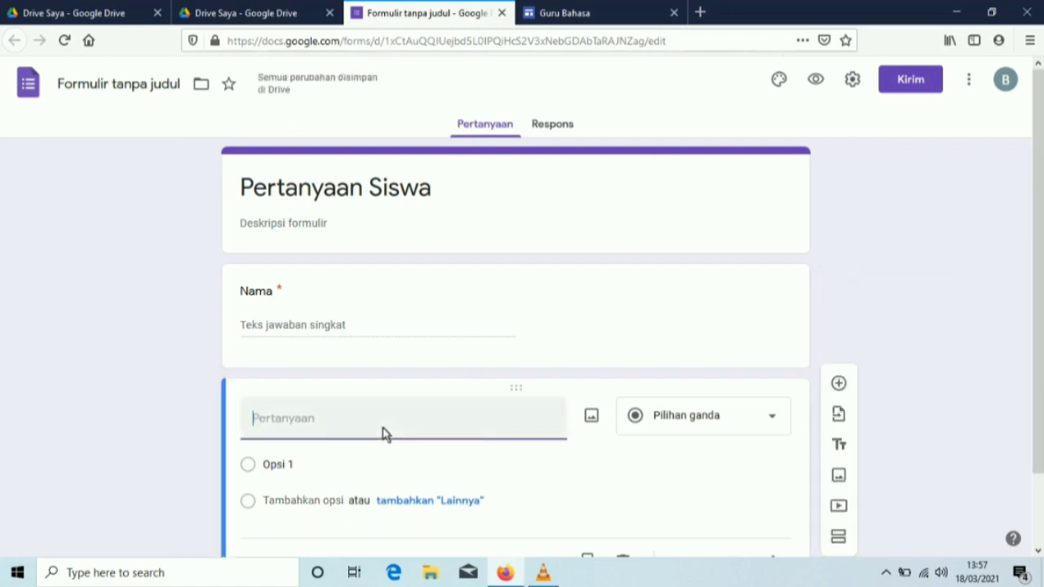
{"action": "type", "text": "kelas"}
{"action": "key", "text": "BackSpace"}
{"action": "key", "text": "BackSpace"}
{"action": "key", "text": "BackSpace"}
{"action": "key", "text": "BackSpace"}
{"action": "key", "text": "BackSpace"}
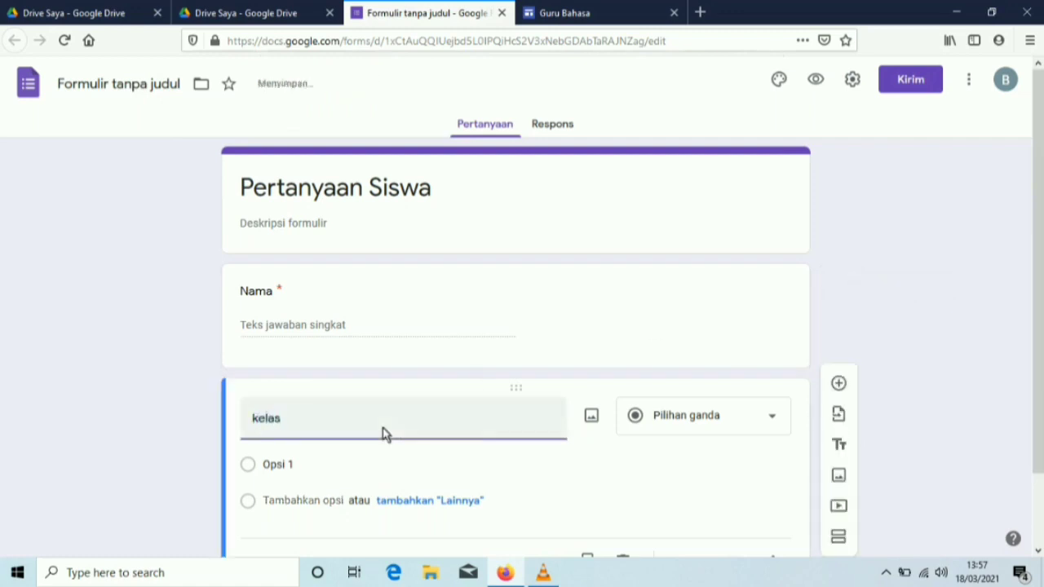
{"action": "type", "text": "Kela"}
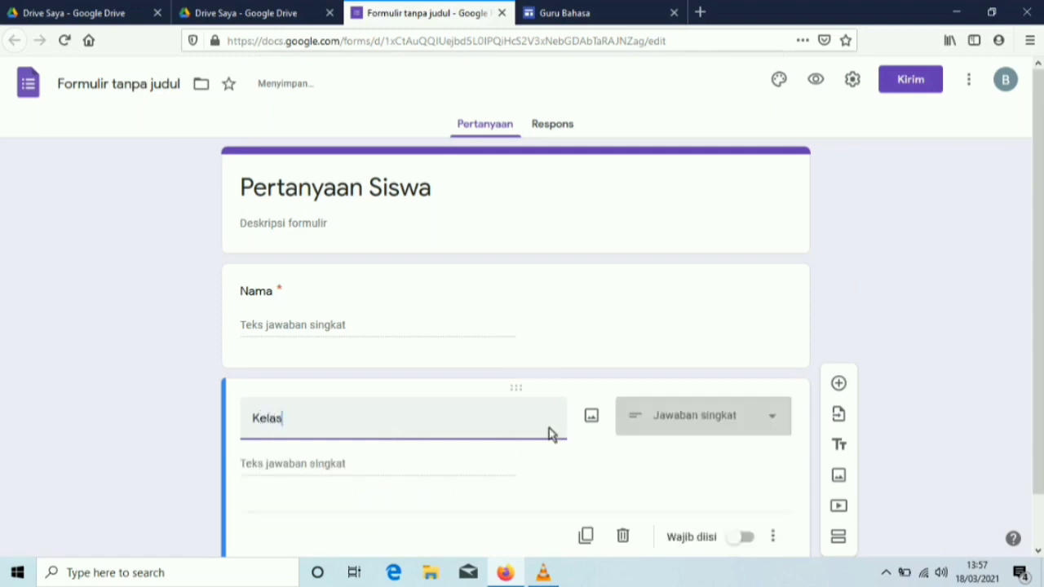
{"action": "left_click", "coordinate": [739, 538]}
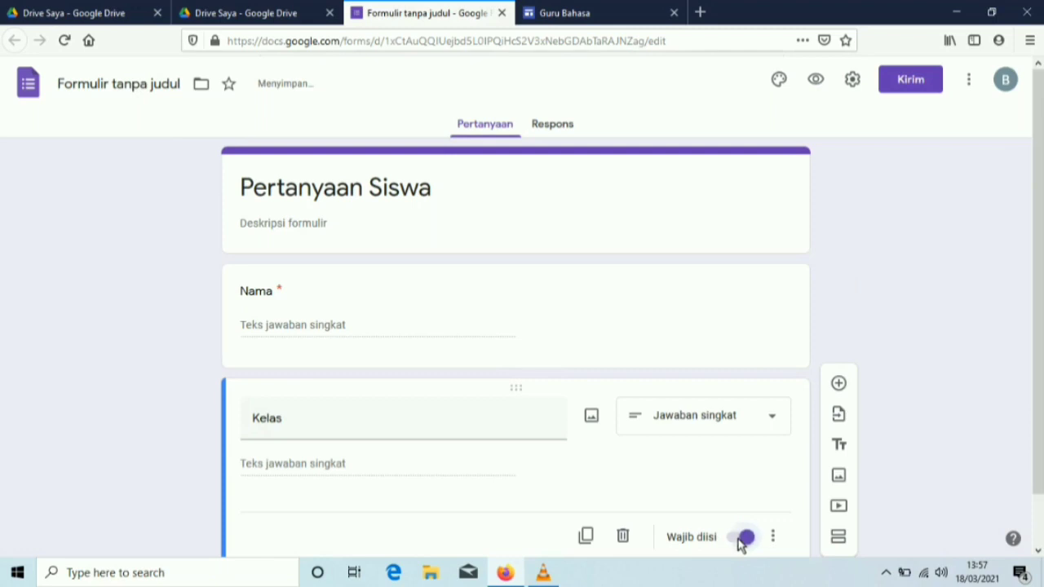
Step: Add a third question named Pertanyaan with the Paragraf answer type and make it required
{"action": "left_click", "coordinate": [838, 383]}
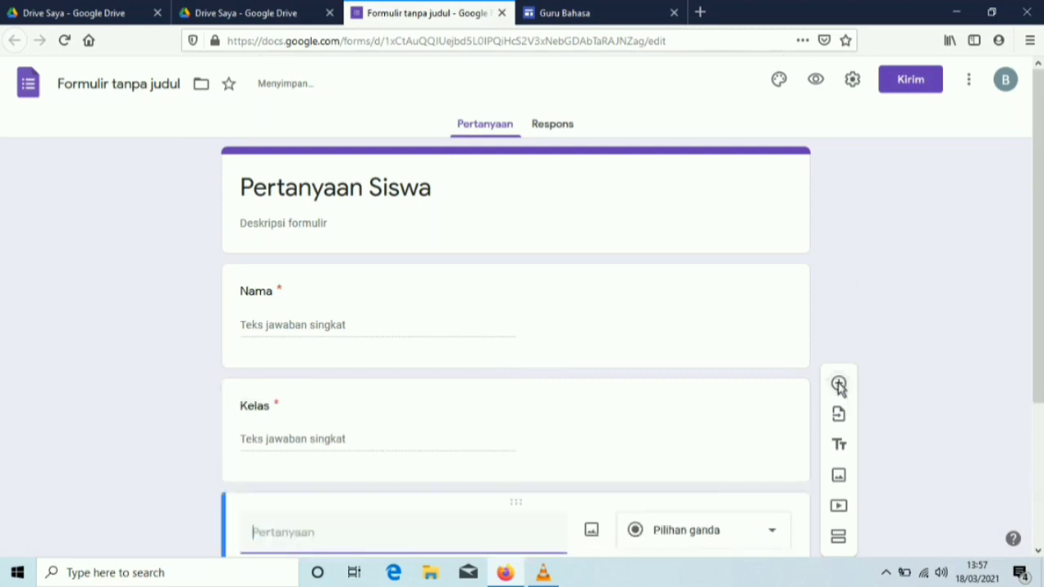
{"action": "type", "text": "Pern"}
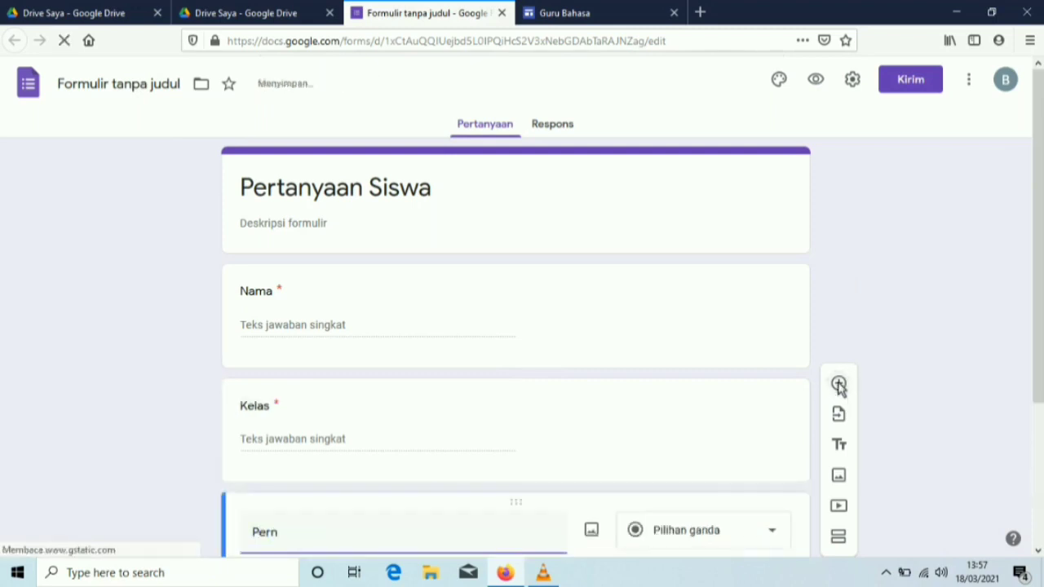
{"action": "key", "text": "BackSpace"}
{"action": "type", "text": "tanyaan"}
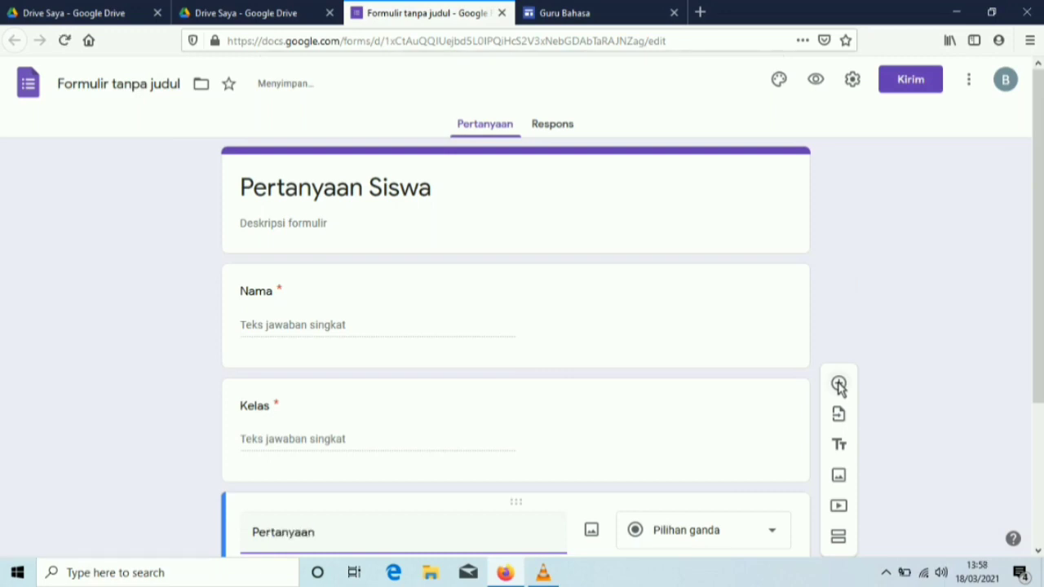
{"action": "left_click", "coordinate": [776, 537]}
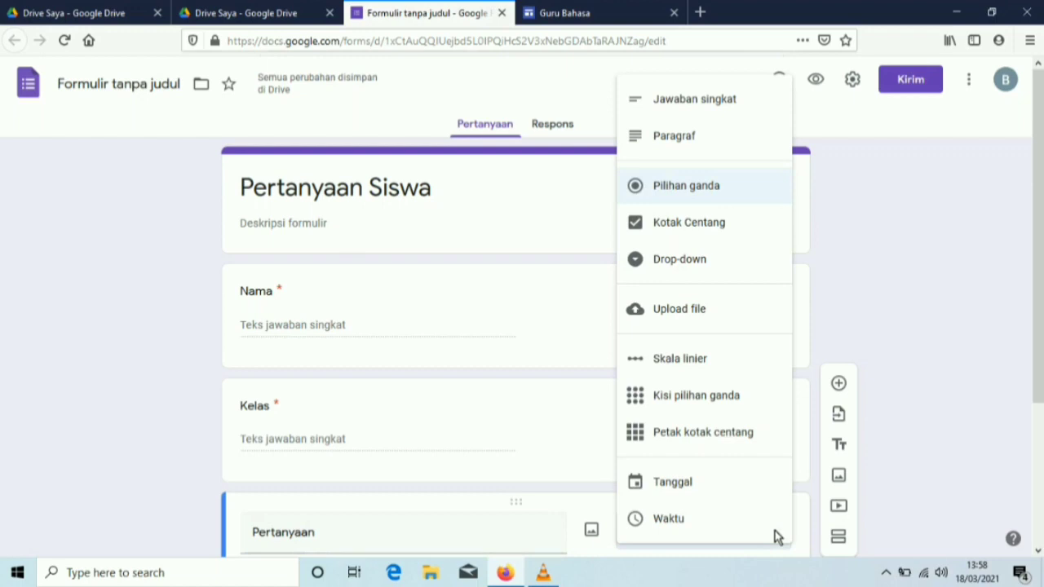
{"action": "left_click", "coordinate": [676, 137]}
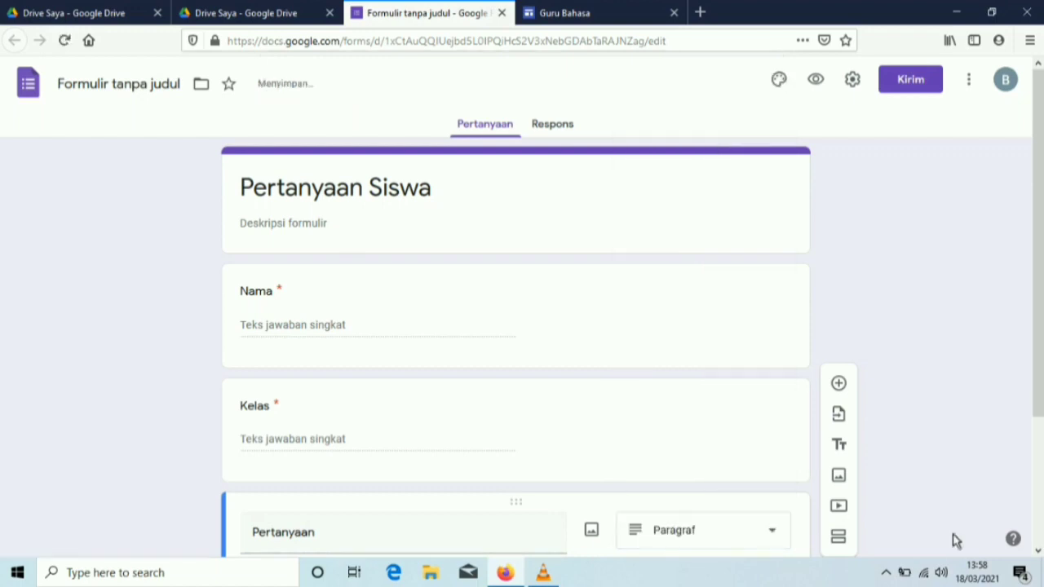
{"action": "left_click", "coordinate": [1038, 552]}
{"action": "scroll", "coordinate": [1038, 552], "scroll_direction": "down", "scroll_amount": 3}
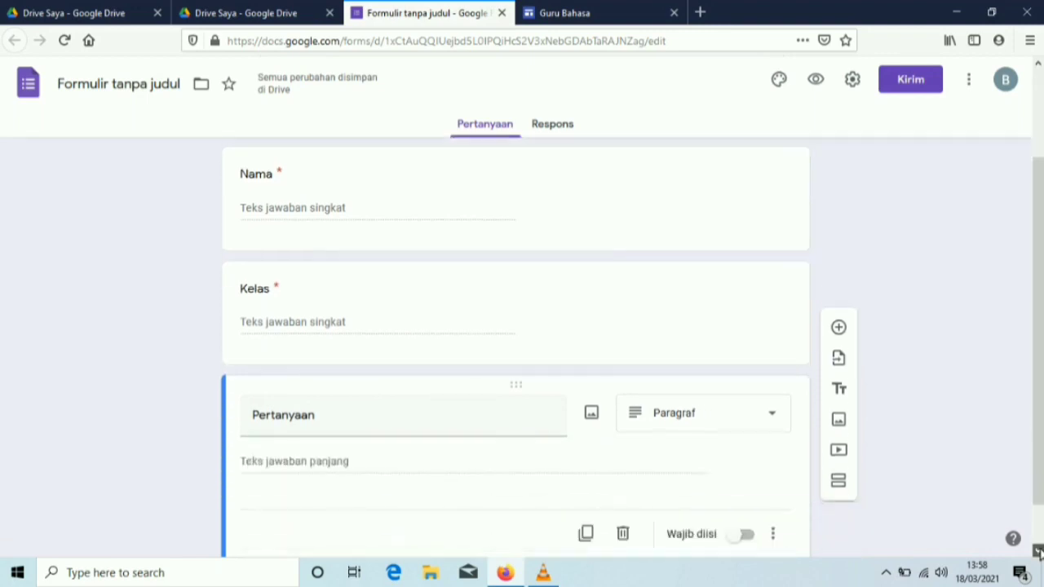
{"action": "left_click", "coordinate": [738, 497]}
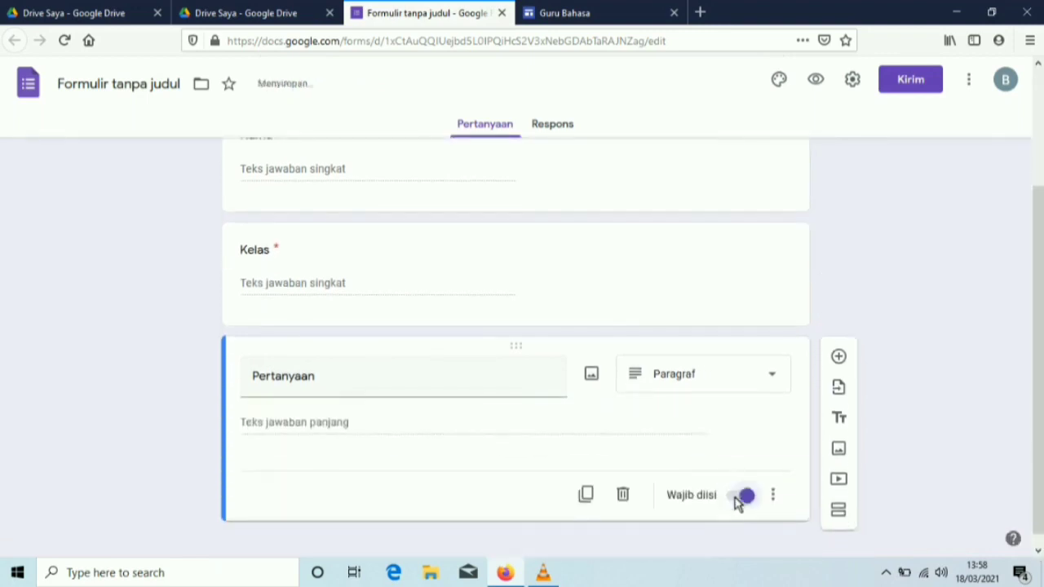
Step: Generate the Pertanyaan Siswa form's shortened sharing link and copy it to the clipboard
{"action": "left_click", "coordinate": [907, 90]}
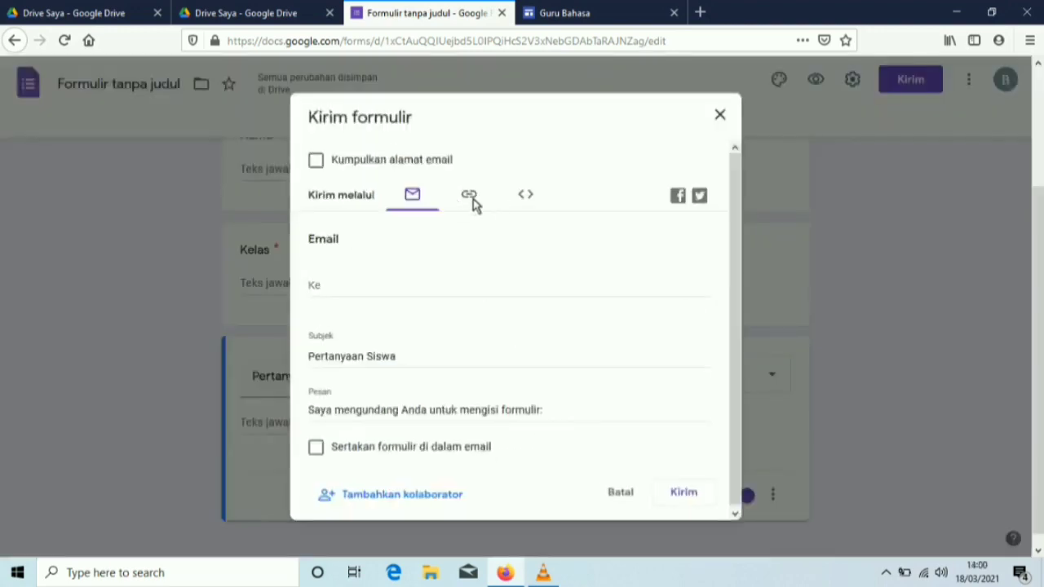
{"action": "left_click", "coordinate": [471, 199]}
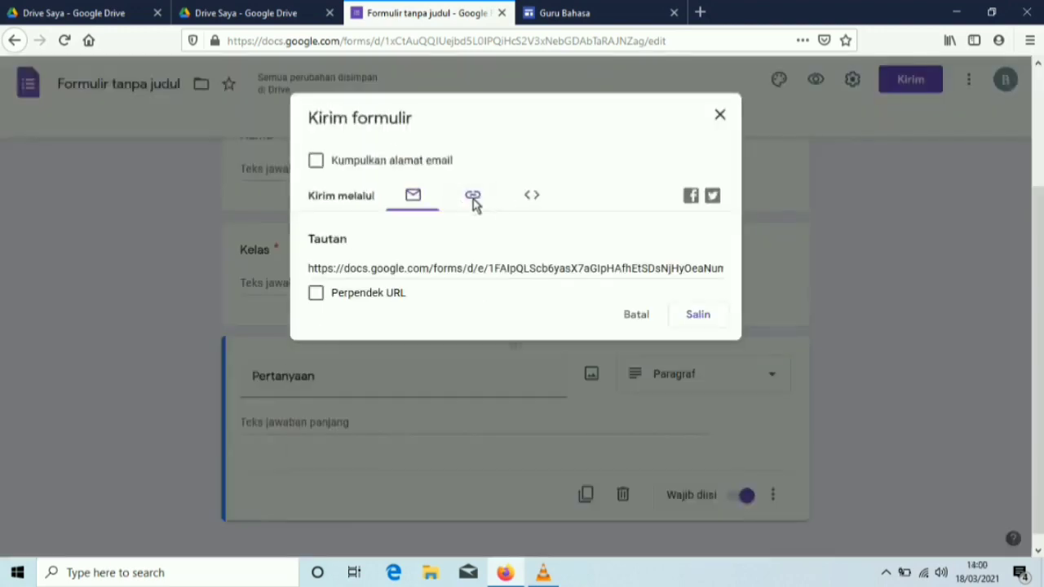
{"action": "left_click", "coordinate": [315, 295]}
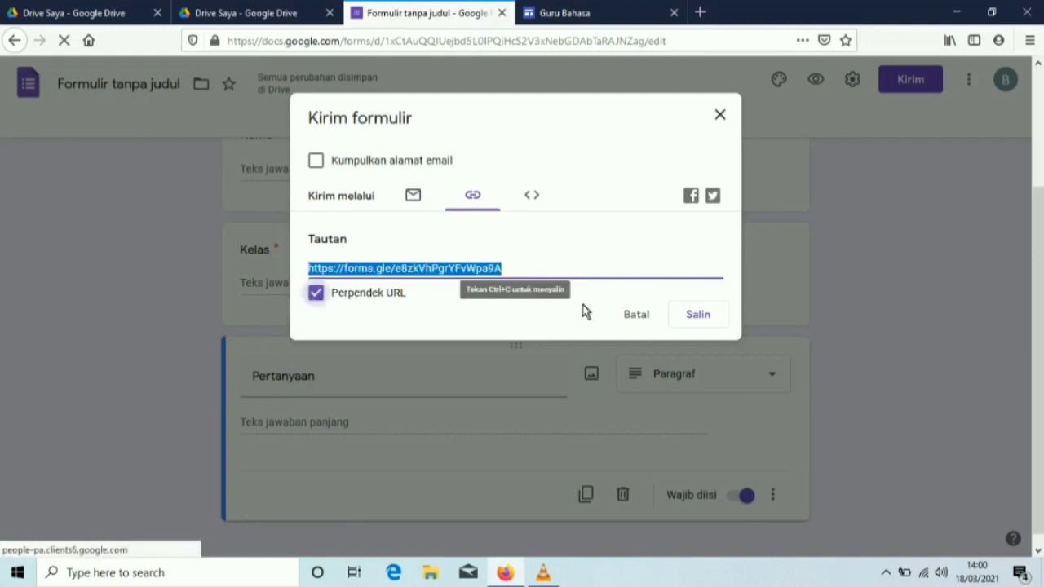
{"action": "left_click", "coordinate": [686, 322]}
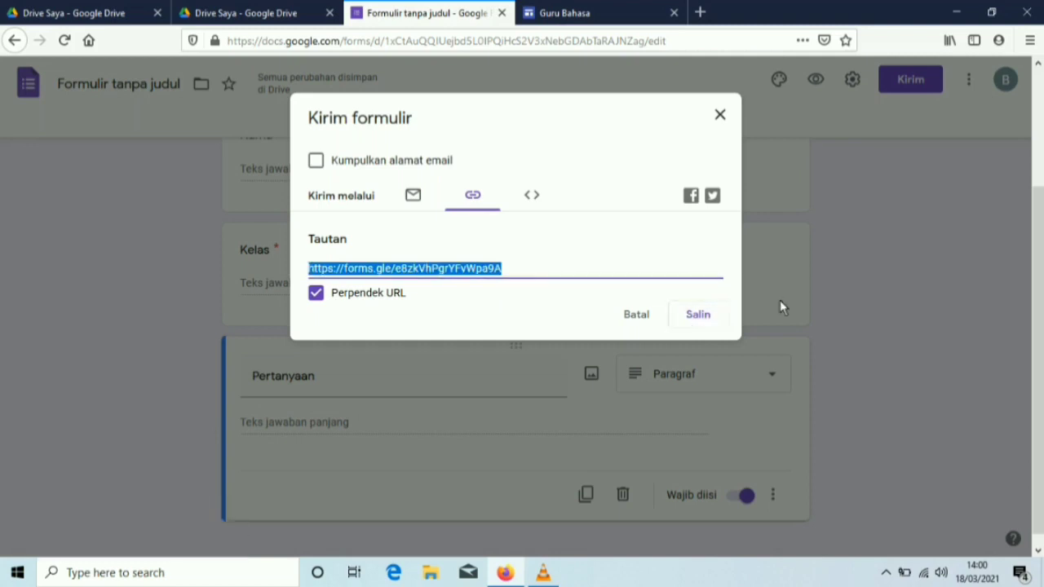
{"action": "left_click", "coordinate": [703, 320]}
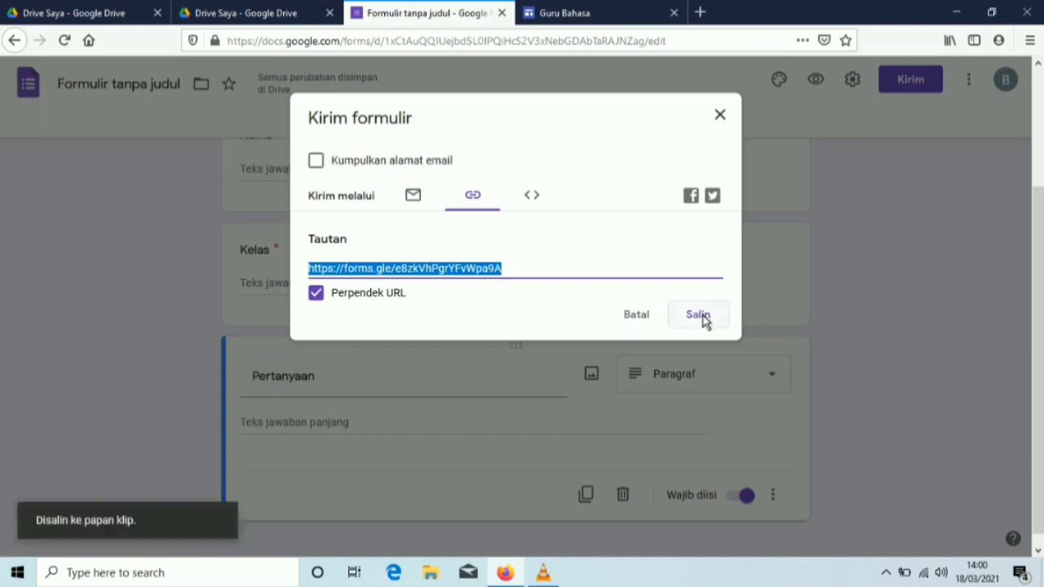
Step: Embed the copied Pertanyaan Siswa form link on the Guru Bahasa site's Diskusi page, using the Seluruh halaman display option
{"action": "left_click", "coordinate": [720, 115]}
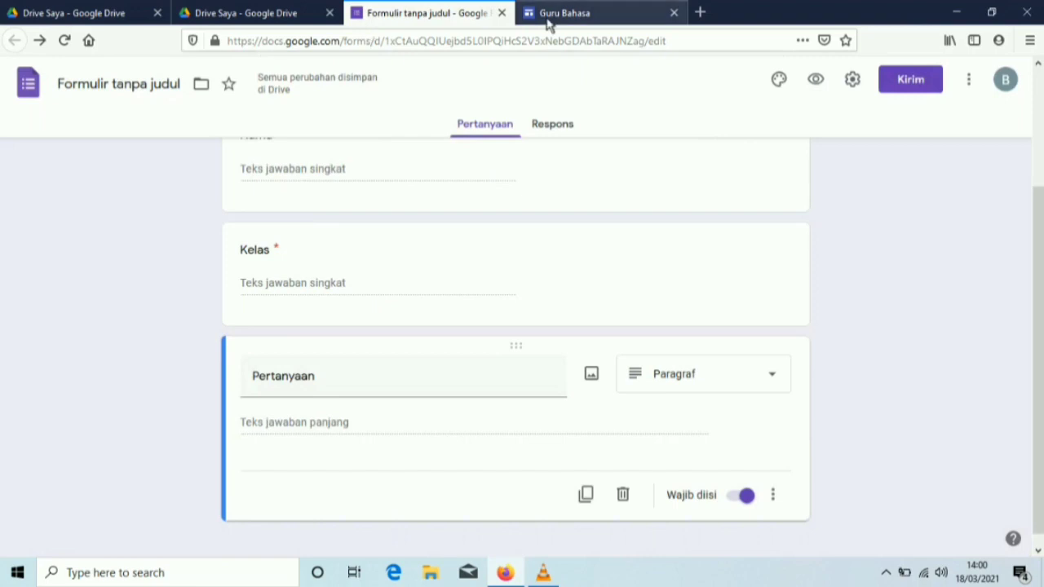
{"action": "left_click", "coordinate": [548, 24]}
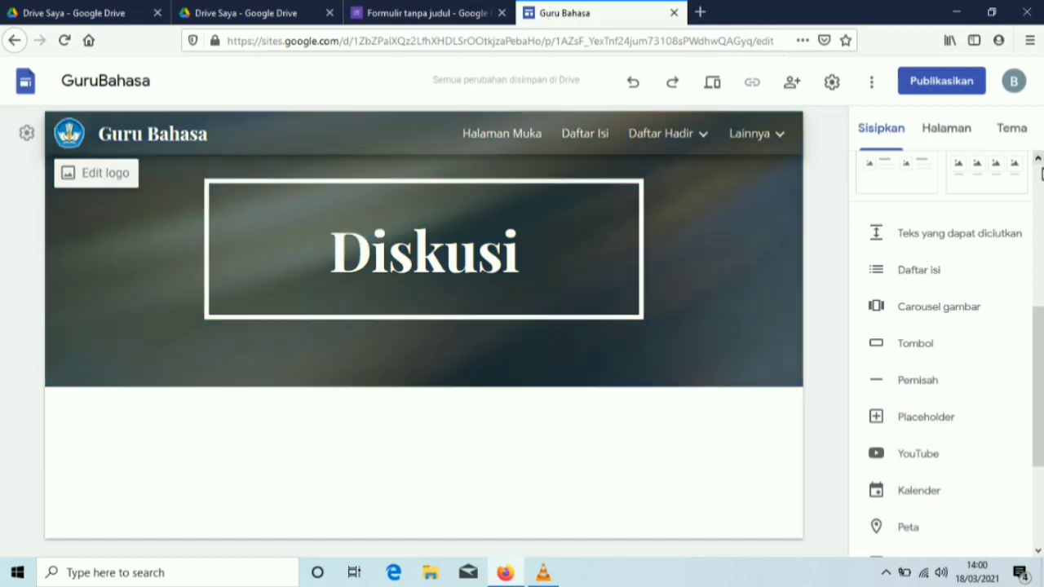
{"action": "scroll", "coordinate": [1040, 173], "scroll_direction": "up", "scroll_amount": 5}
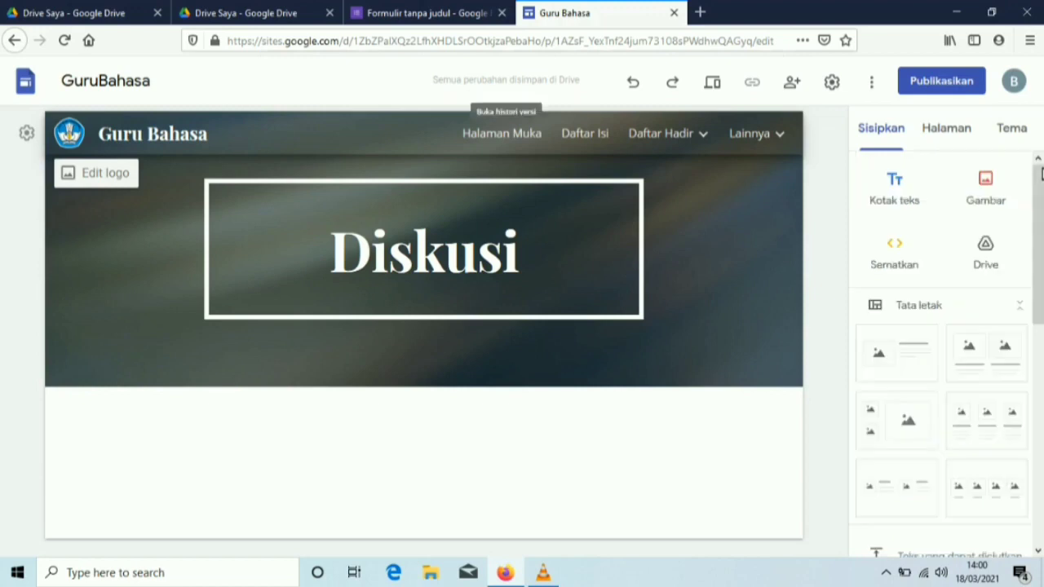
{"action": "left_click", "coordinate": [891, 248]}
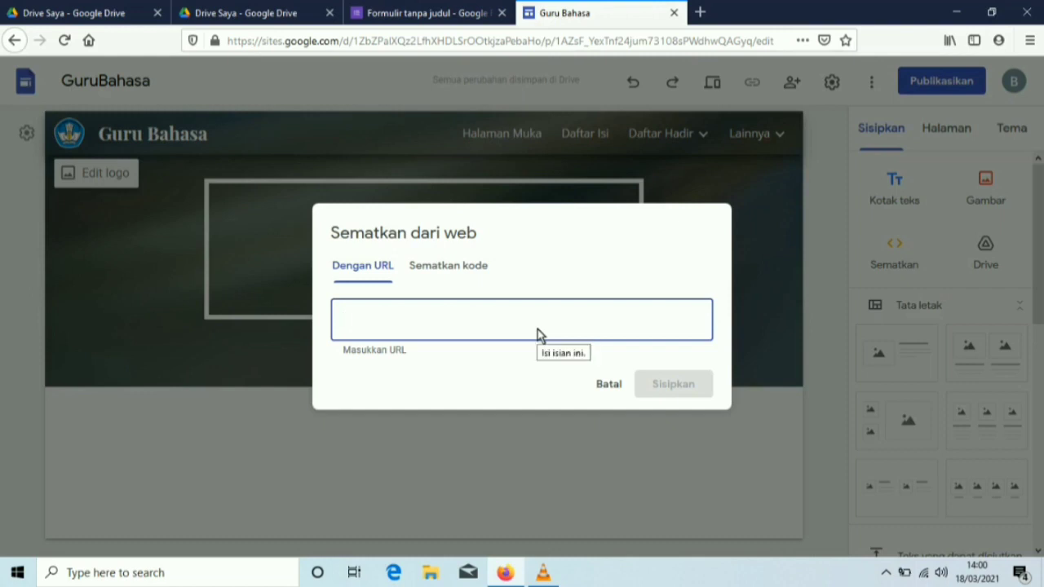
{"action": "type", "text": "https://forms.gle/e8zkVhPgrYFvWpa9A"}
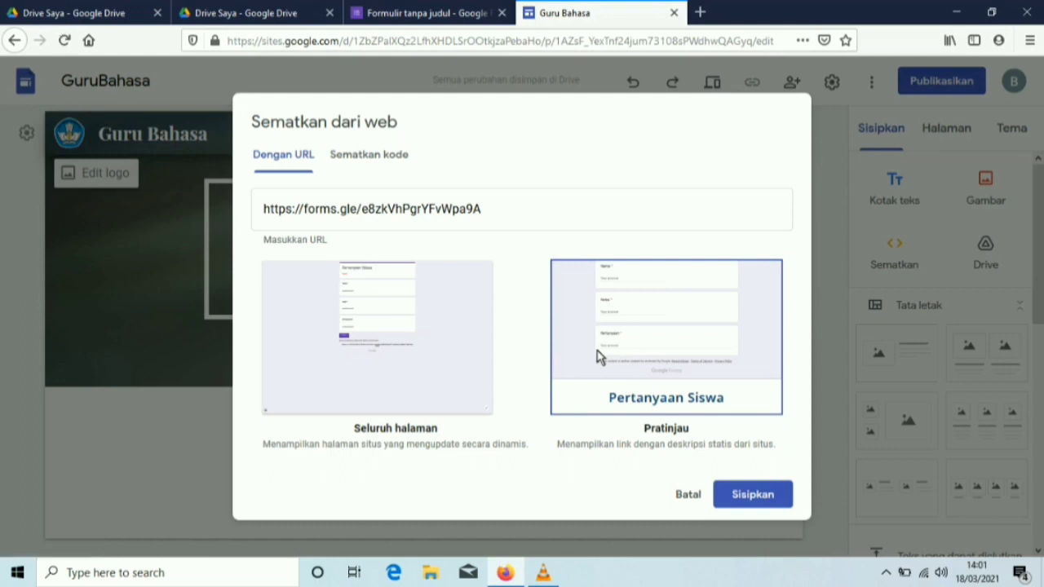
{"action": "left_click", "coordinate": [405, 351]}
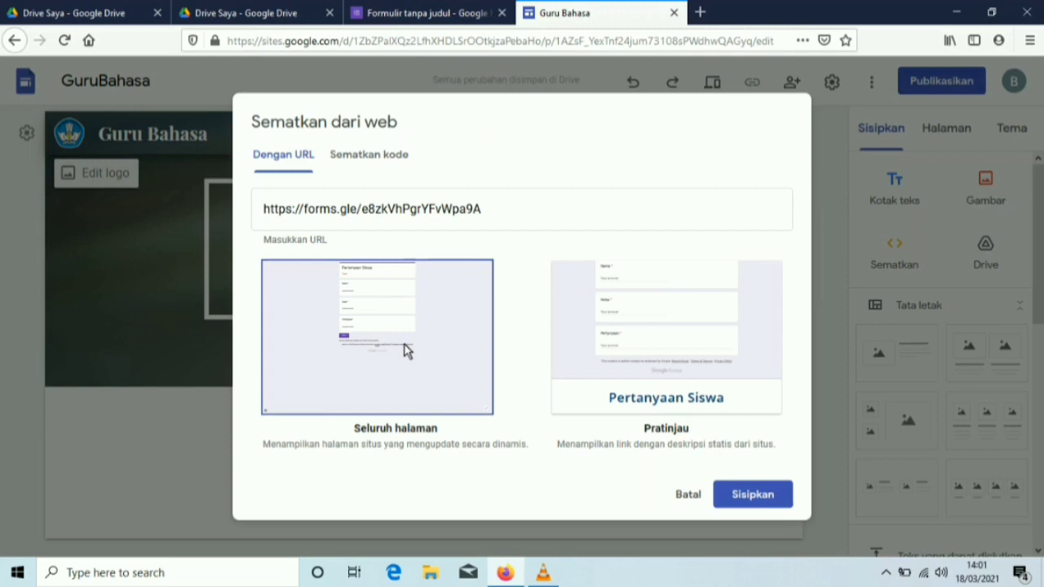
{"action": "left_click", "coordinate": [744, 497]}
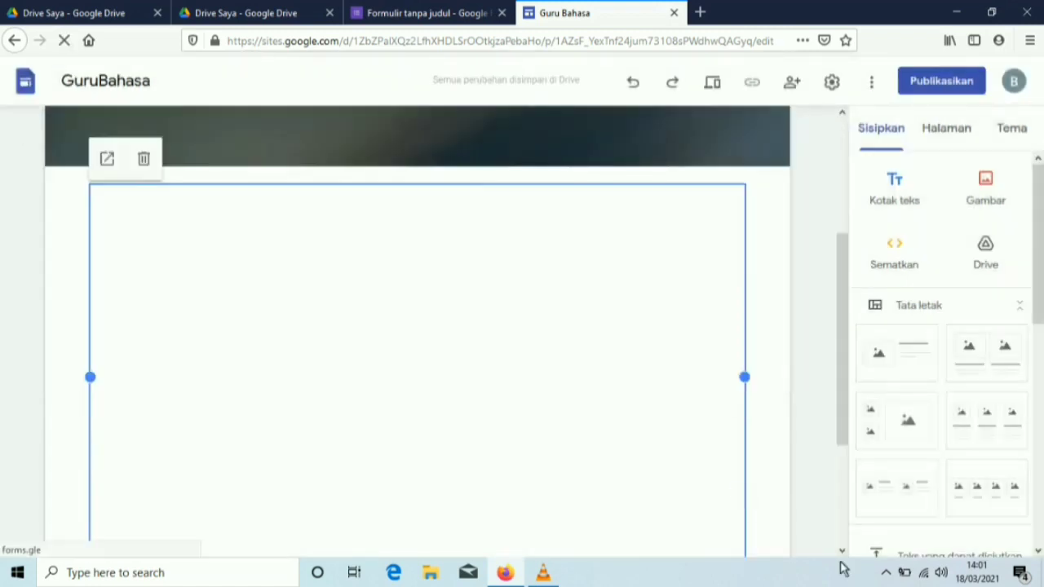
{"action": "left_click", "coordinate": [842, 552]}
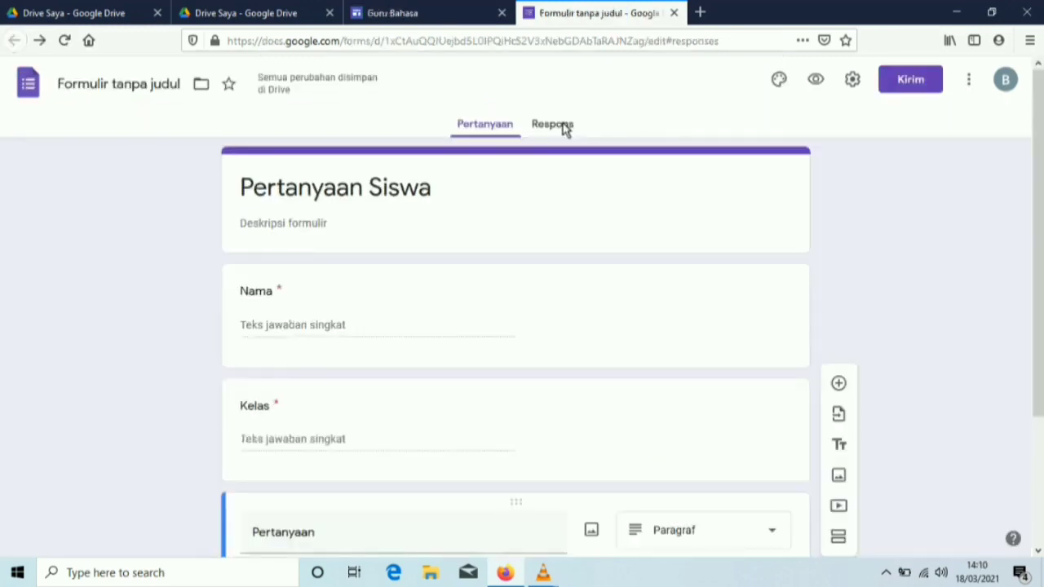
Step: Create a new spreadsheet named Tanya Jawab as the destination for the Pertanyaan Siswa form's responses
{"action": "left_click", "coordinate": [553, 124]}
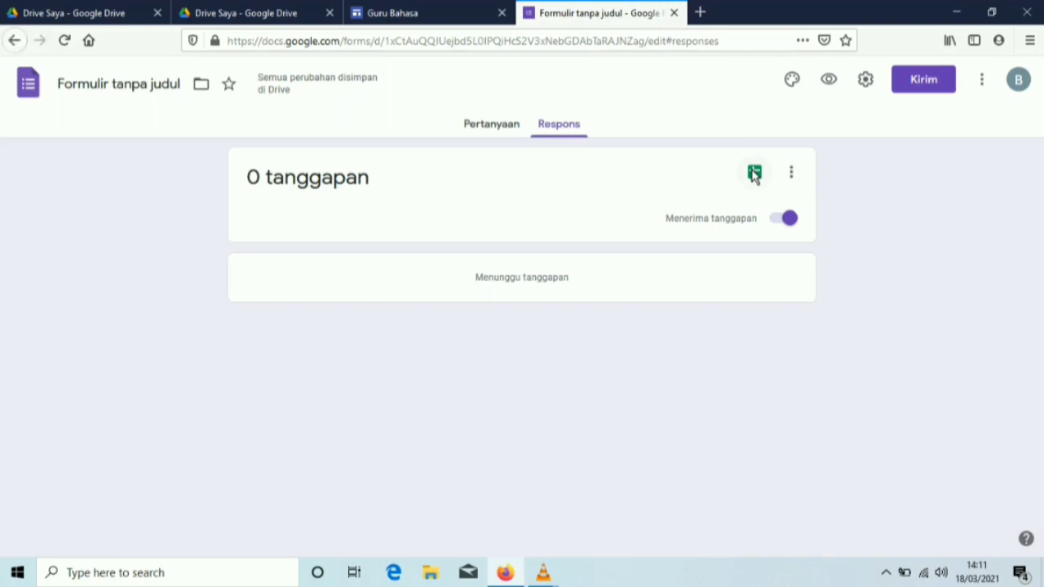
{"action": "left_click", "coordinate": [754, 175]}
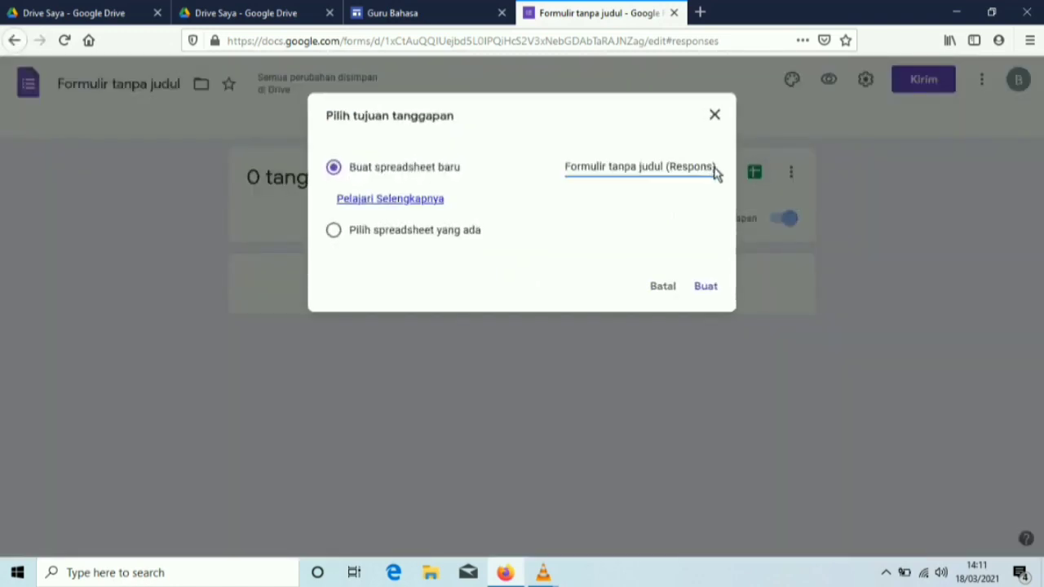
{"action": "key", "text": "BackSpace"}
{"action": "key", "text": "BackSpace"}
{"action": "key", "text": "BackSpace"}
{"action": "key", "text": "BackSpace"}
{"action": "key", "text": "BackSpace"}
{"action": "key", "text": "BackSpace"}
{"action": "key", "text": "BackSpace"}
{"action": "key", "text": "BackSpace"}
{"action": "key", "text": "BackSpace"}
{"action": "key", "text": "BackSpace"}
{"action": "key", "text": "BackSpace"}
{"action": "key", "text": "BackSpace"}
{"action": "key", "text": "BackSpace"}
{"action": "key", "text": "BackSpace"}
{"action": "key", "text": "BackSpace"}
{"action": "key", "text": "BackSpace"}
{"action": "key", "text": "BackSpace"}
{"action": "key", "text": "BackSpace"}
{"action": "key", "text": "BackSpace"}
{"action": "key", "text": "BackSpace"}
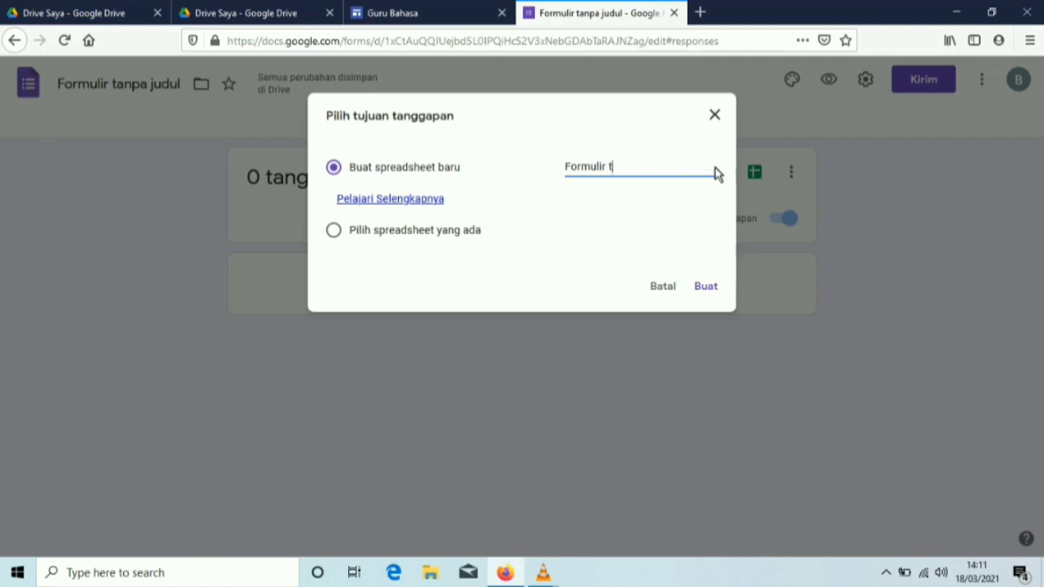
{"action": "key", "text": "BackSpace"}
{"action": "key", "text": "BackSpace"}
{"action": "type", "text": "Tanya Jawab"}
{"action": "left_click", "coordinate": [719, 291]}
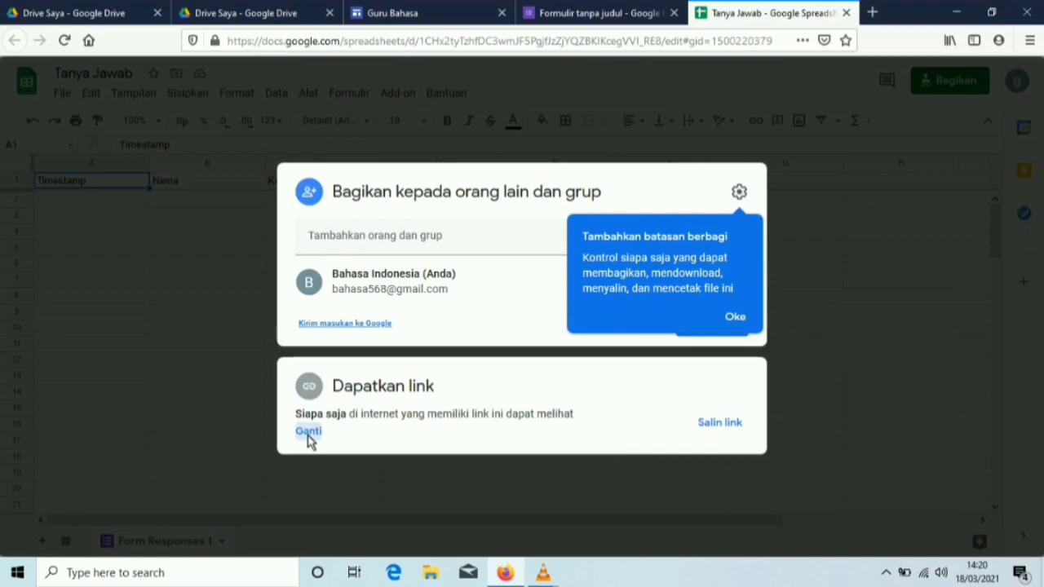
Step: Open the Tanya Jawab spreadsheet's link-sharing settings and copy its link for anyone with view-only access
{"action": "left_click", "coordinate": [308, 434]}
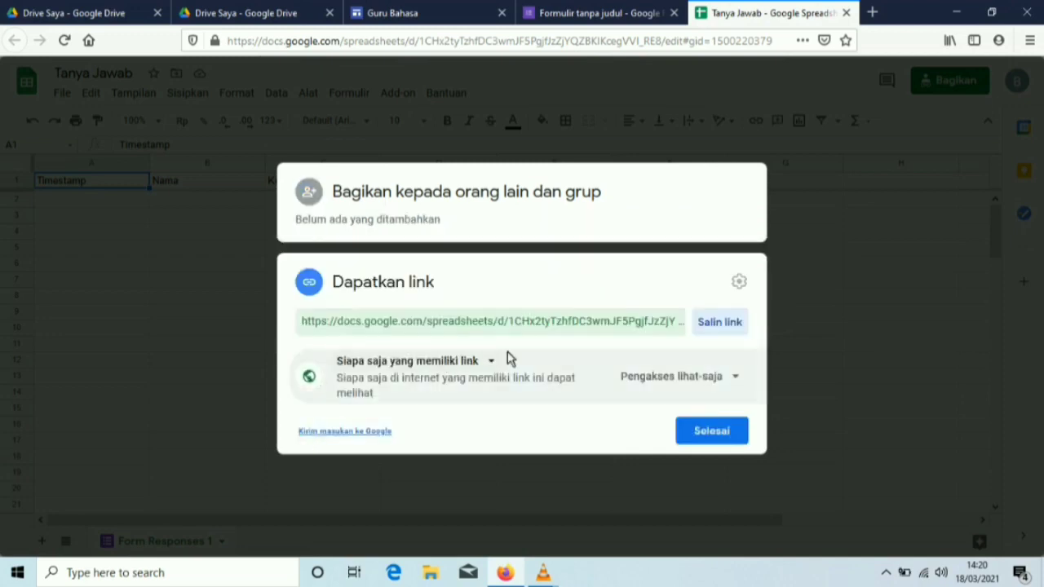
{"action": "left_click", "coordinate": [721, 325]}
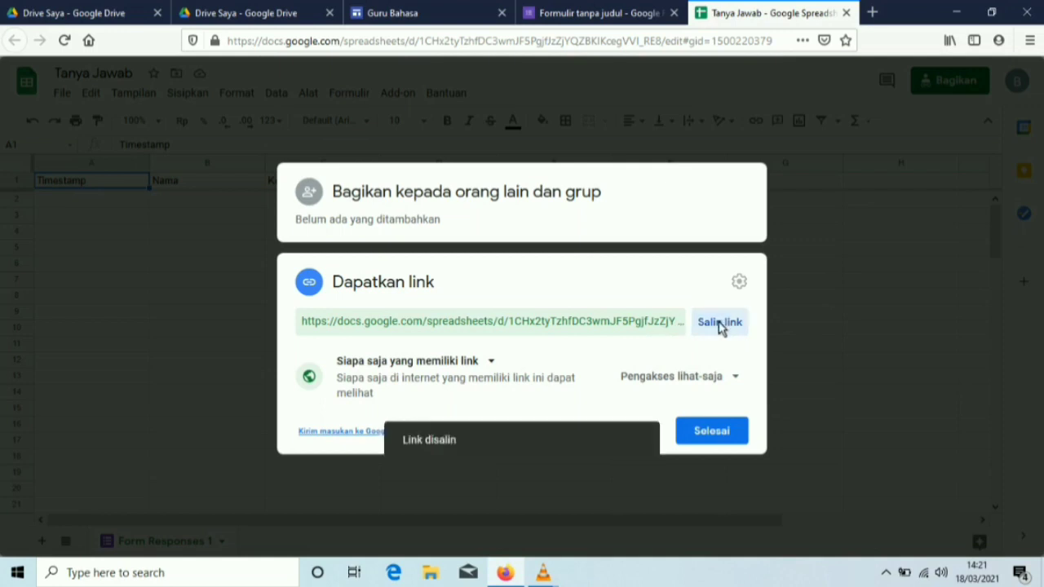
{"action": "left_click", "coordinate": [705, 434]}
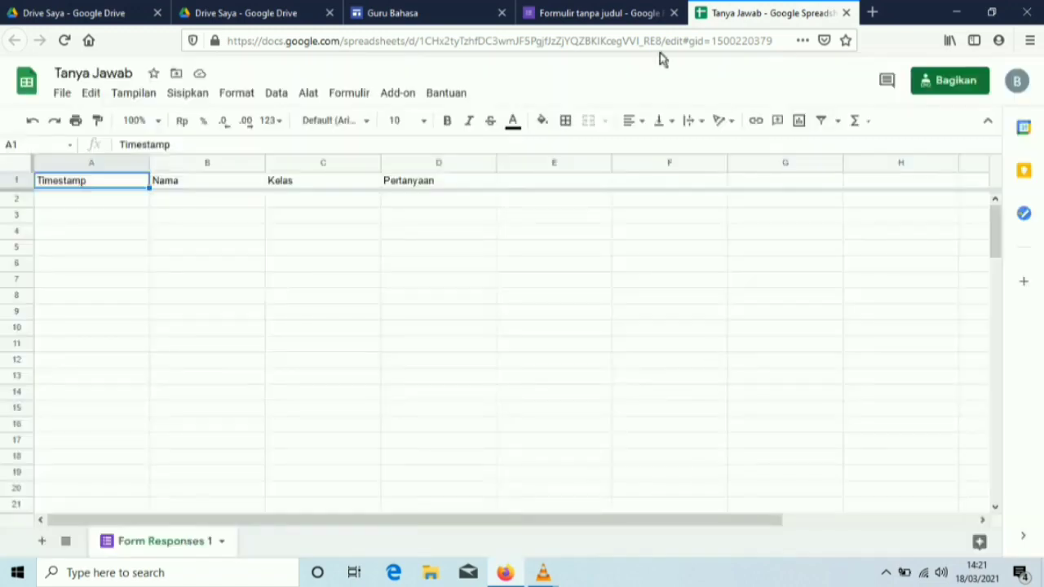
Step: Embed the Tanya Jawab response spreadsheet by its copied link below the form on the site's Diskusi page
{"action": "left_click", "coordinate": [599, 14]}
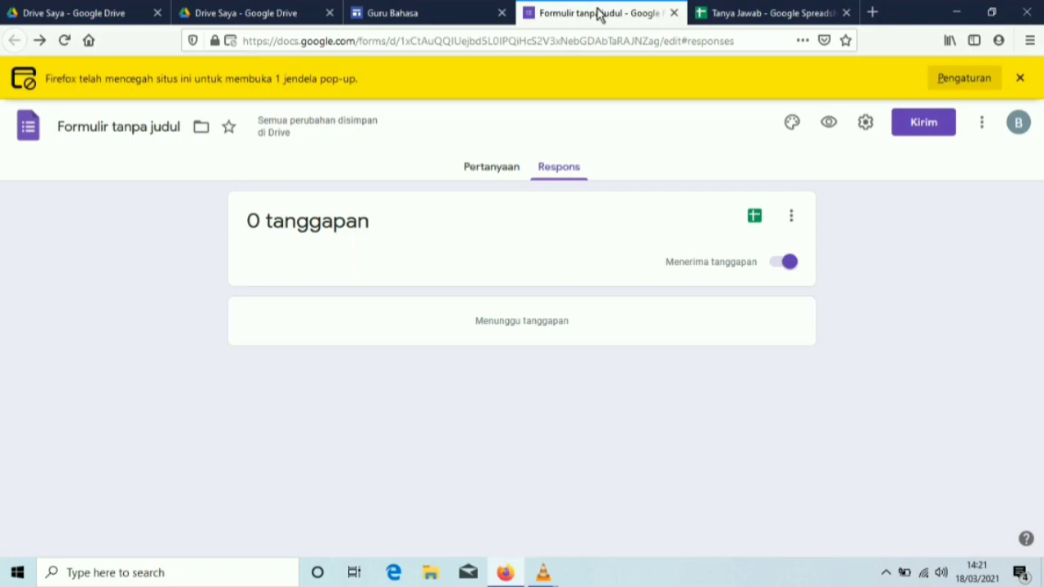
{"action": "left_click", "coordinate": [419, 14]}
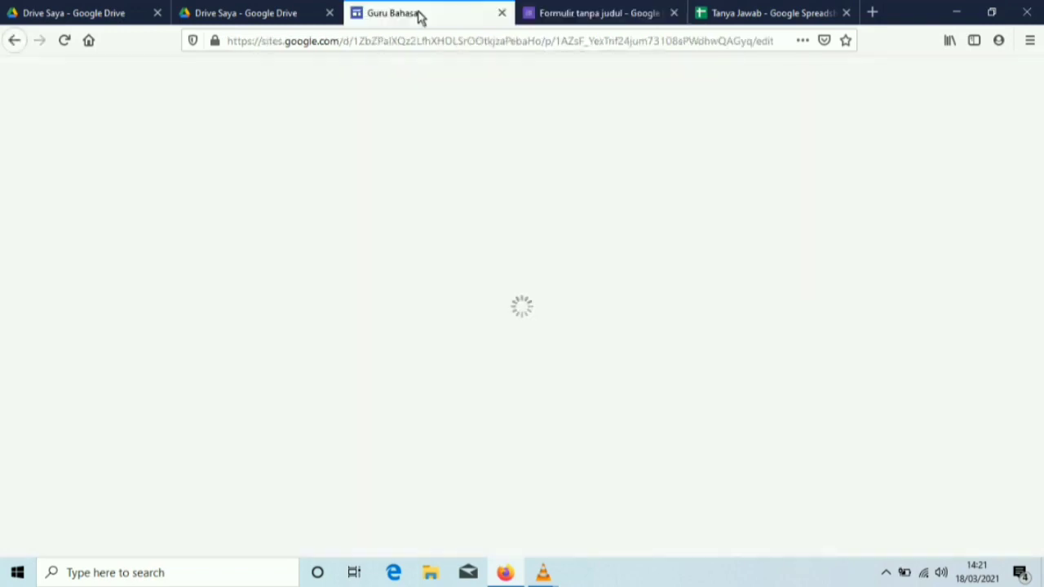
{"action": "left_click", "coordinate": [890, 247]}
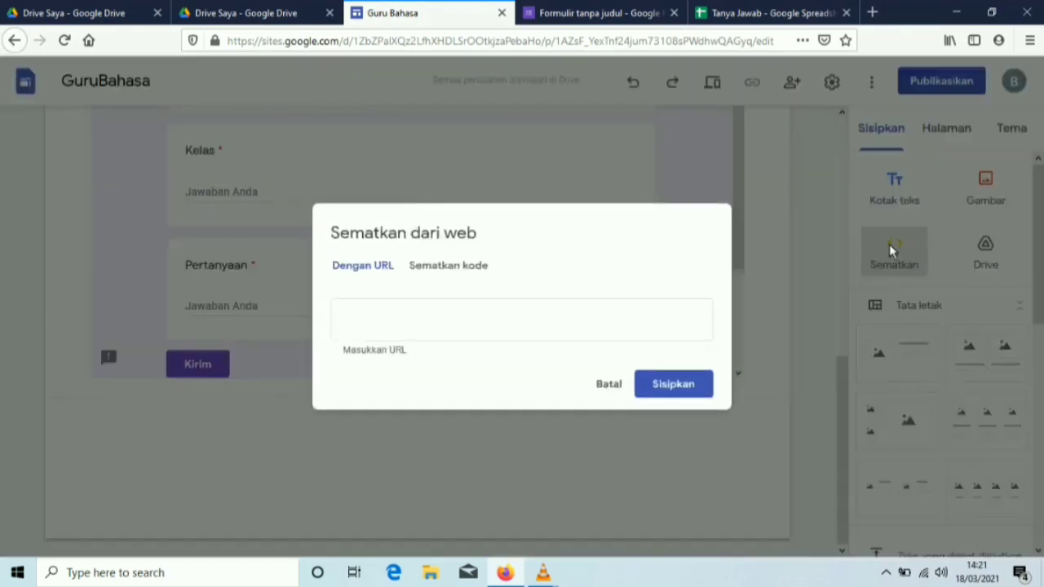
{"action": "left_click", "coordinate": [393, 330]}
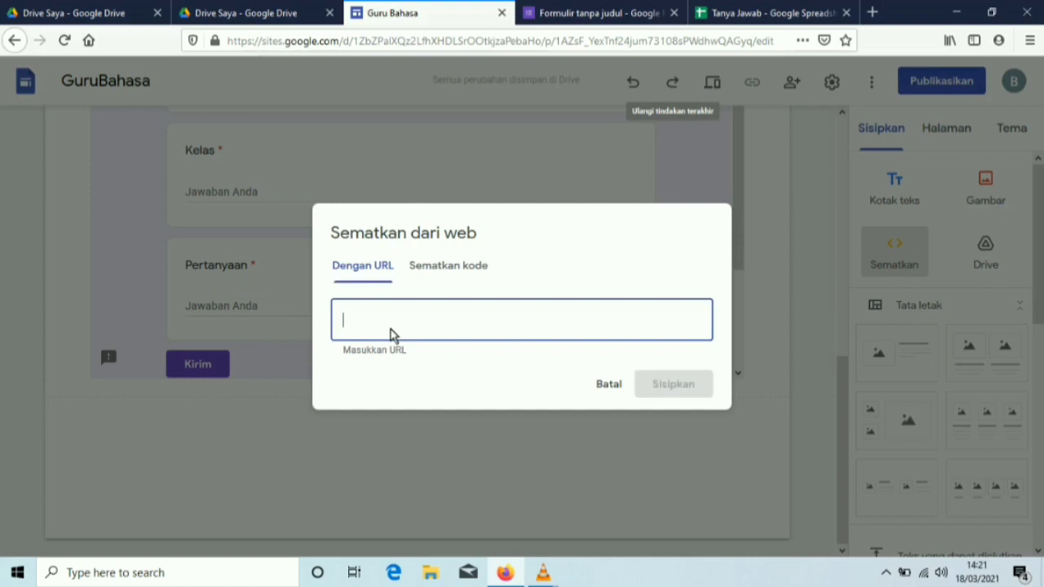
{"action": "key", "text": "ctrl+v"}
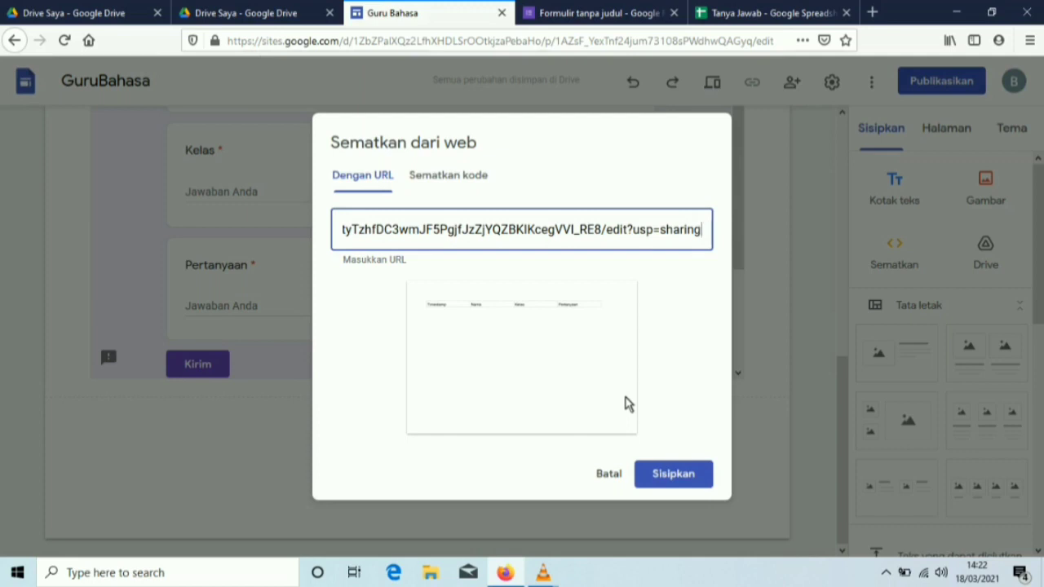
{"action": "left_click", "coordinate": [668, 477]}
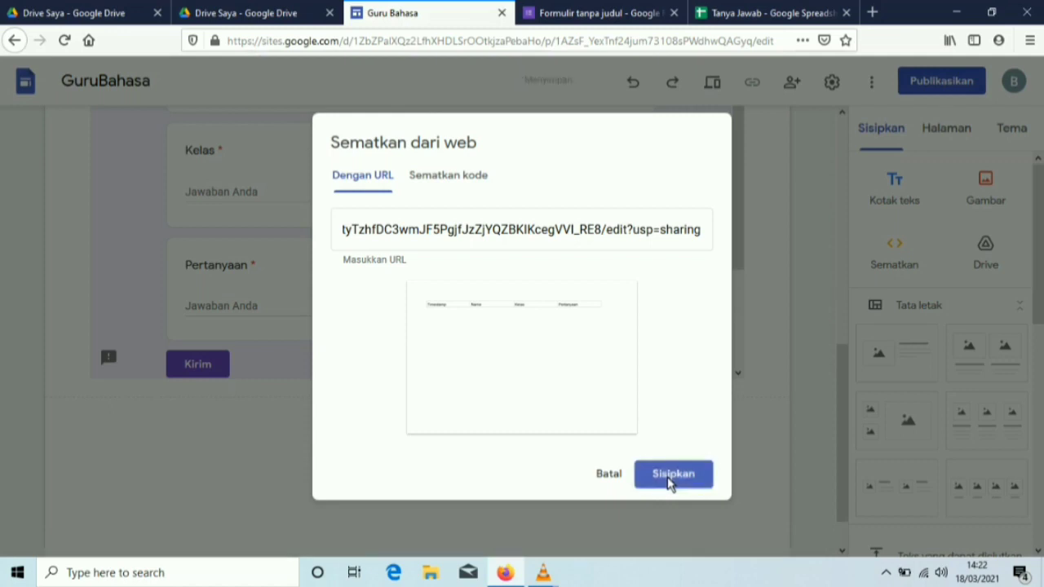
{"action": "left_click", "coordinate": [670, 475]}
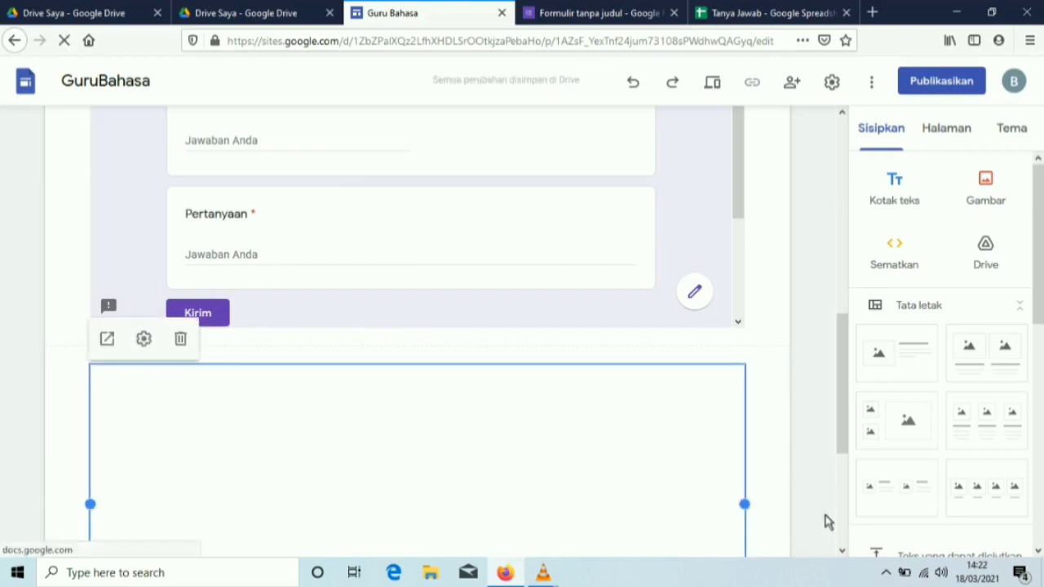
{"action": "left_click", "coordinate": [842, 553]}
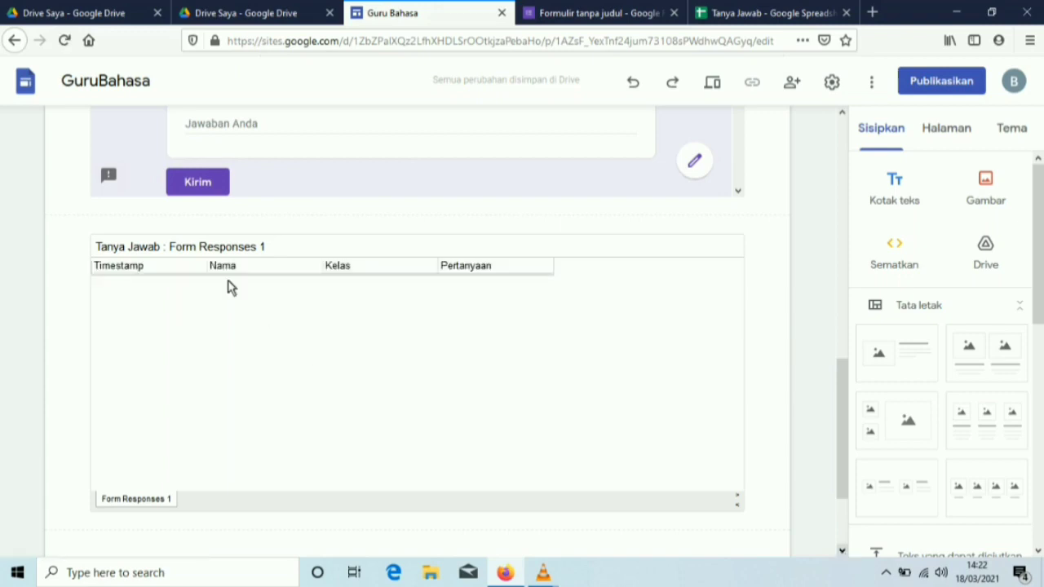
{"action": "left_click", "coordinate": [598, 292]}
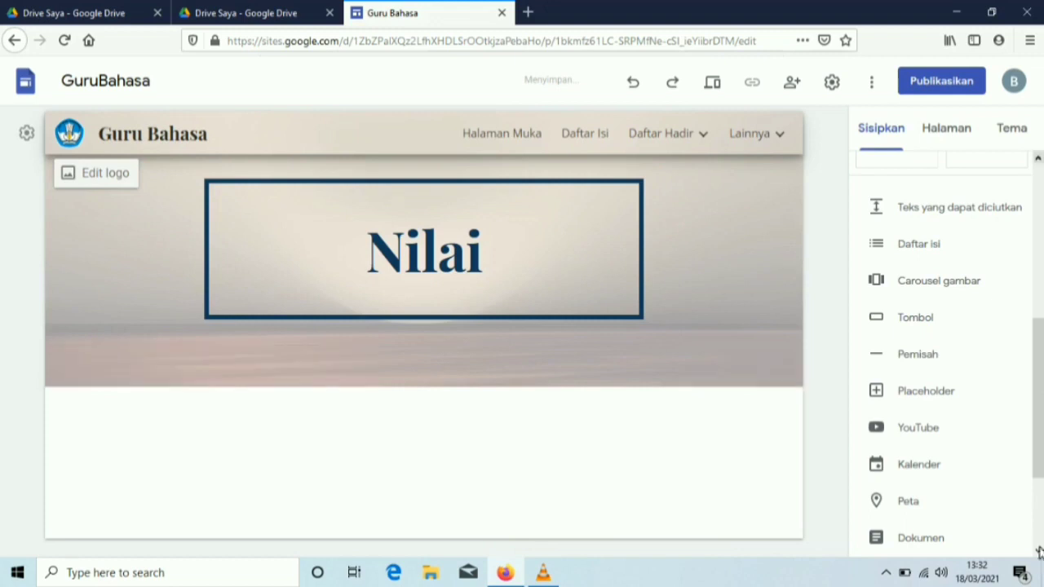
Step: Insert the Drive spreadsheet Nilai Siswa kelas X, XI, dan XII into the empty area of the Nilai page
{"action": "scroll", "coordinate": [1039, 551], "scroll_direction": "down", "scroll_amount": 3}
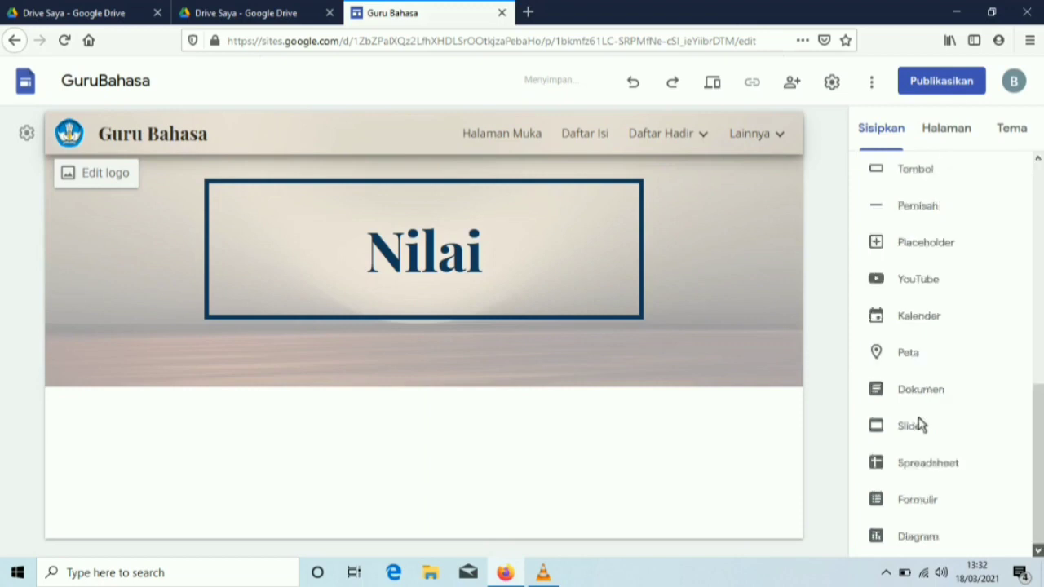
{"action": "left_click", "coordinate": [876, 468]}
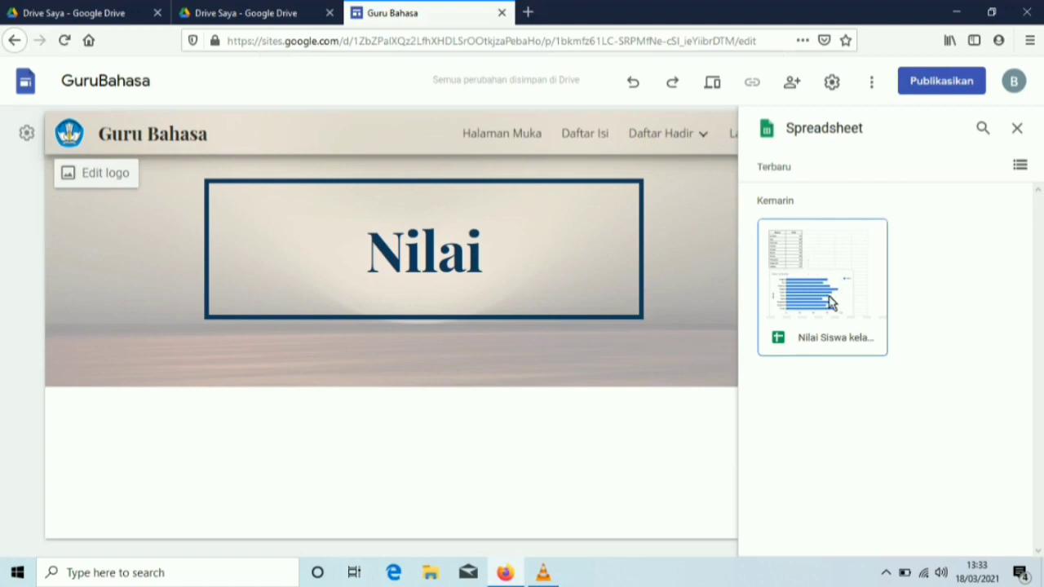
{"action": "left_click", "coordinate": [830, 301]}
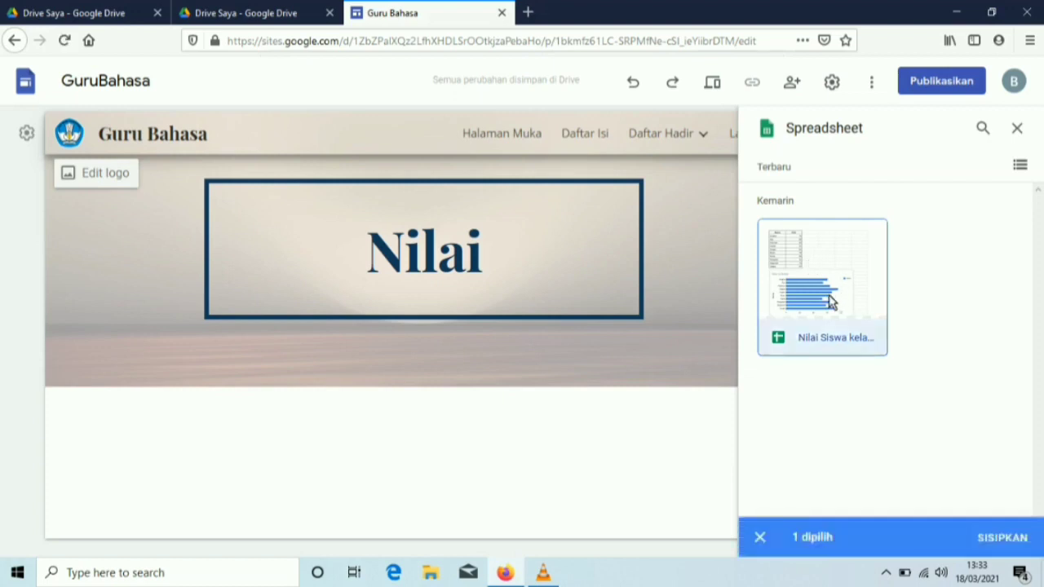
{"action": "left_click", "coordinate": [987, 539]}
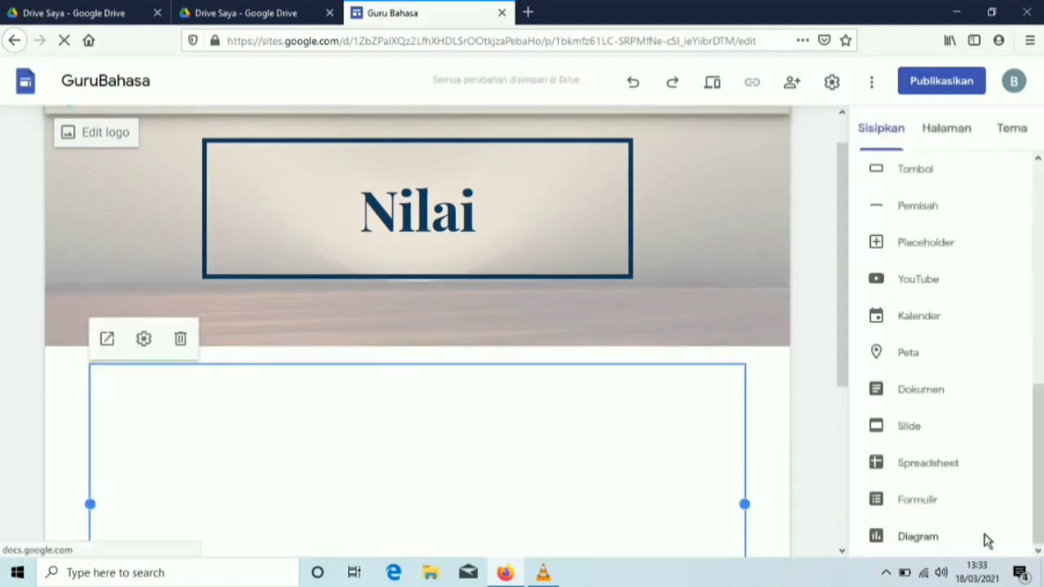
{"action": "left_click", "coordinate": [842, 553]}
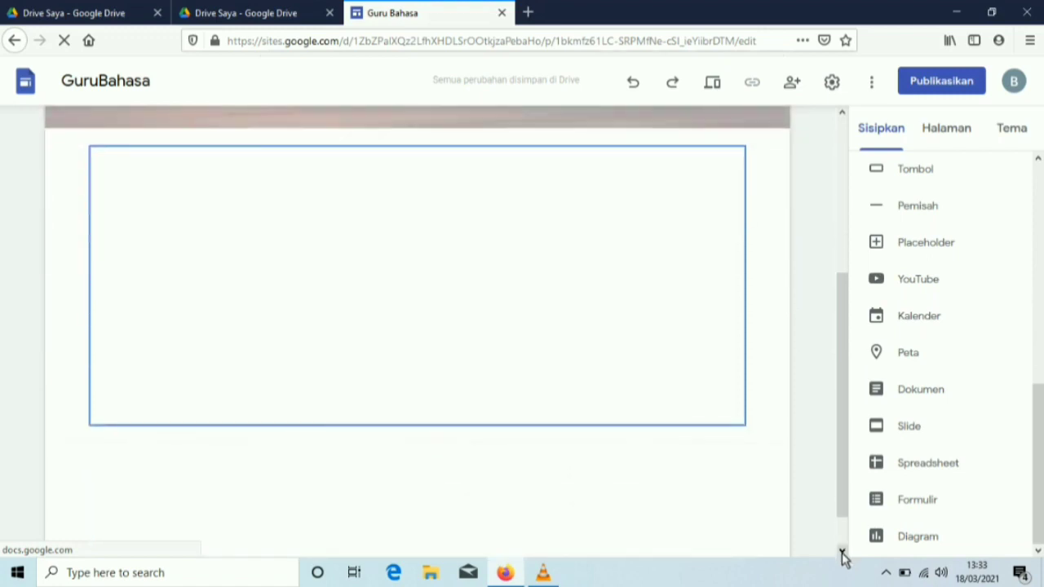
{"action": "left_click", "coordinate": [842, 112]}
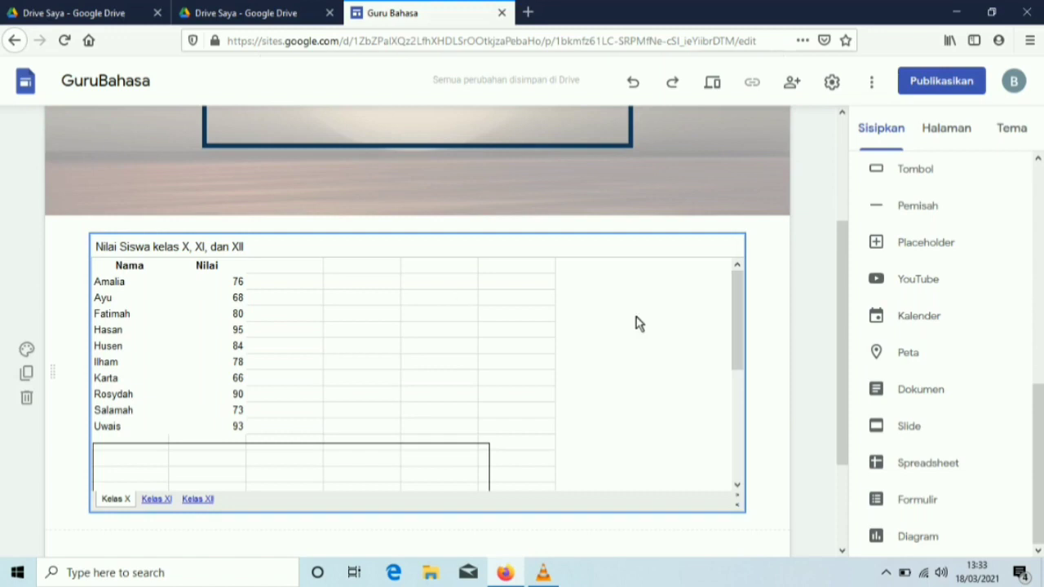
Step: Extend the embedded grades spreadsheet's frame downward in two stages to make room for its Nilai vs Nama chart
{"action": "left_click", "coordinate": [843, 553]}
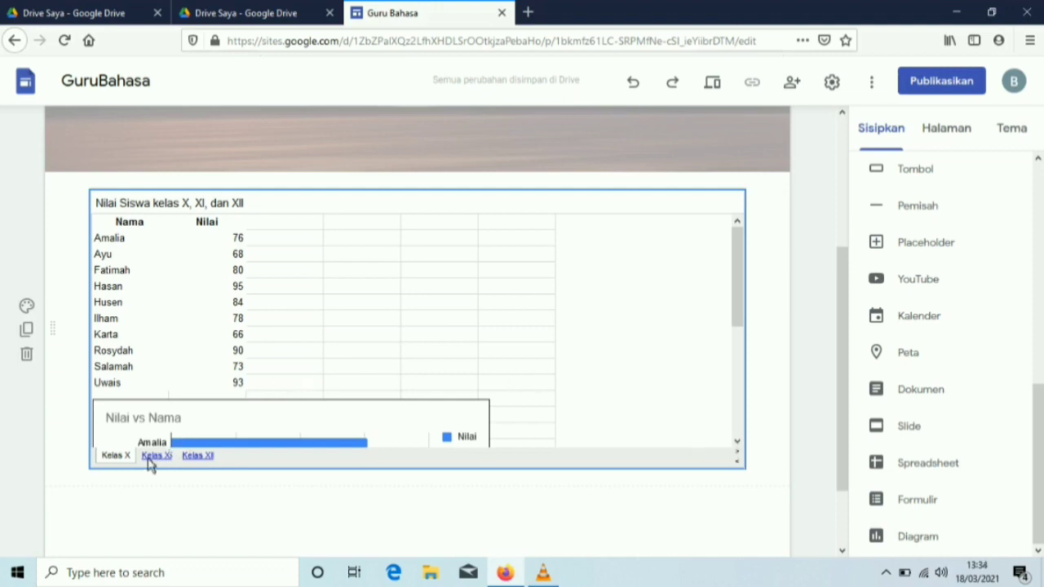
{"action": "left_click_drag", "start_coordinate": [417, 468], "coordinate": [411, 545]}
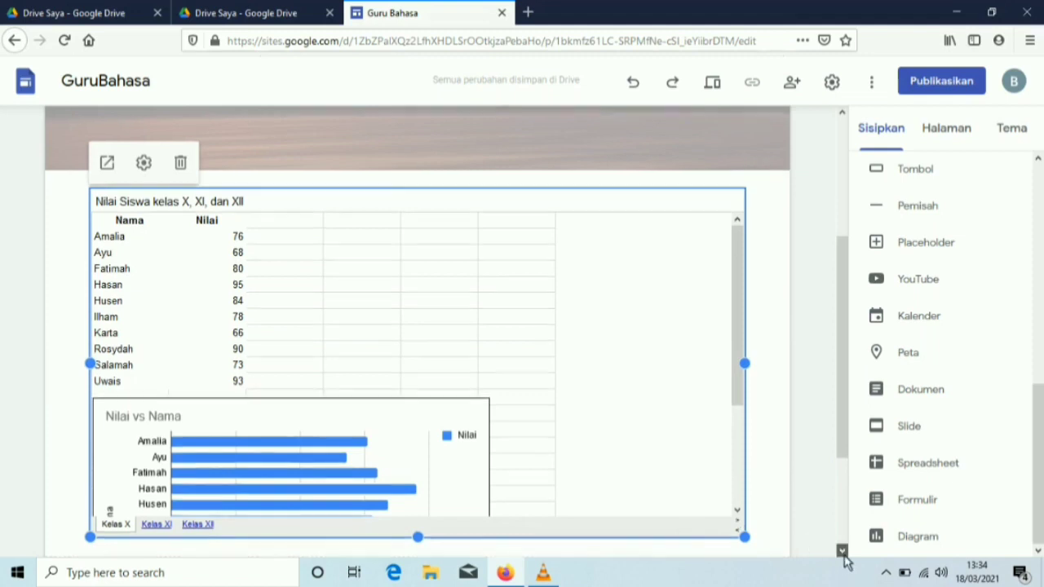
{"action": "scroll", "coordinate": [842, 550], "scroll_direction": "down", "scroll_amount": 3}
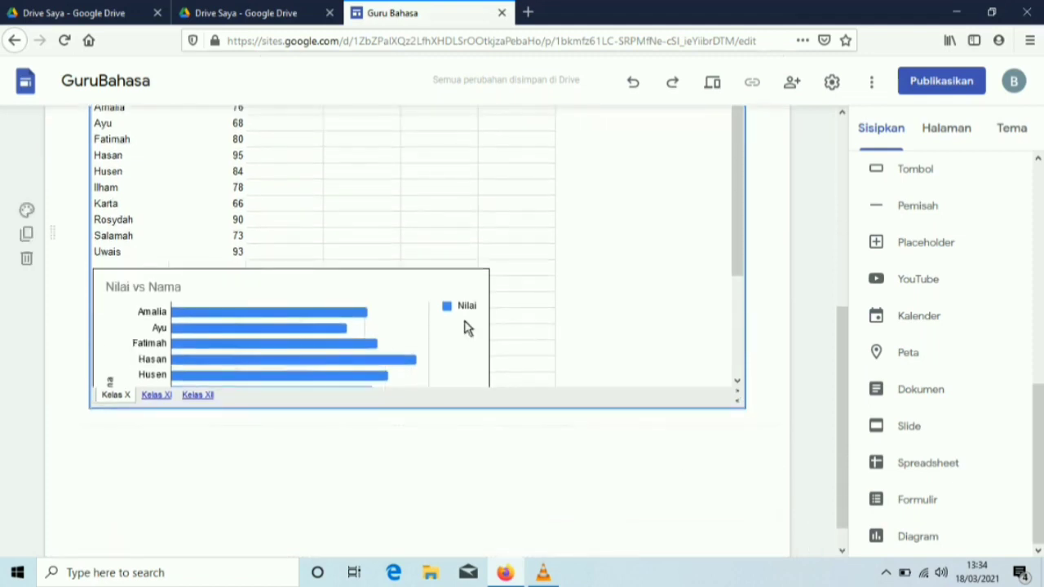
{"action": "left_click", "coordinate": [467, 327]}
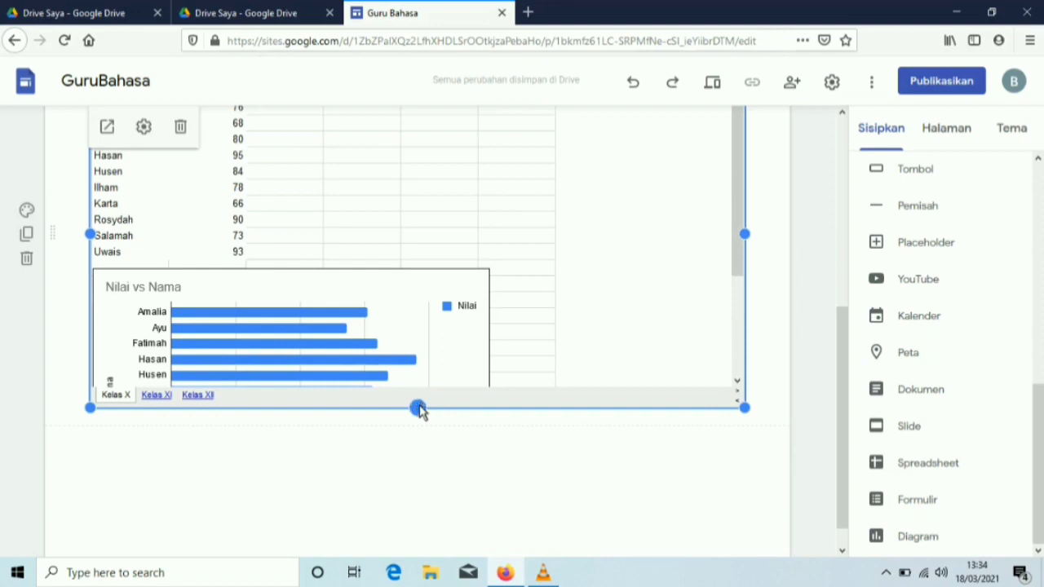
{"action": "left_click_drag", "start_coordinate": [417, 407], "coordinate": [404, 524]}
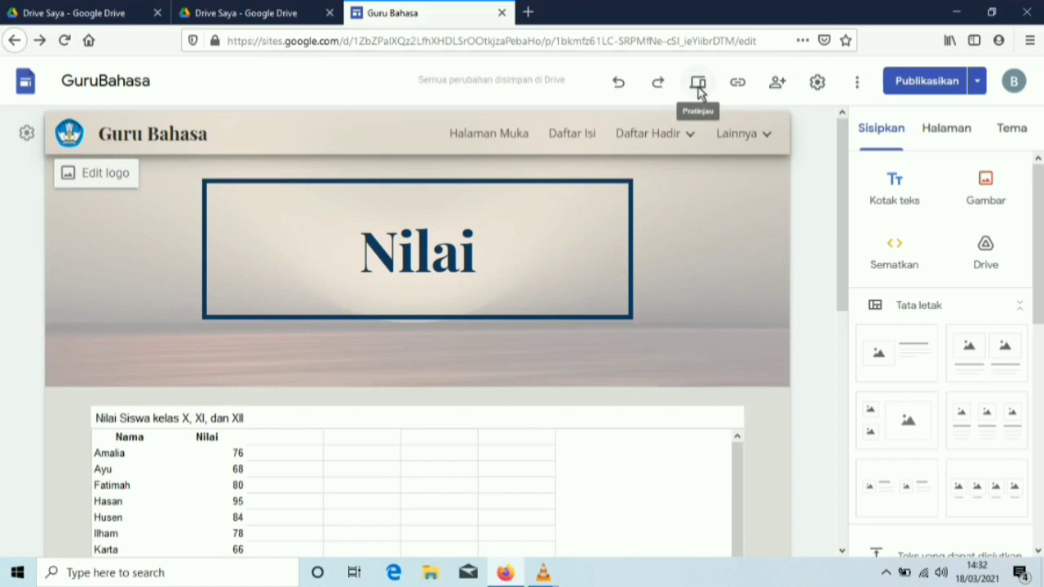
Step: Preview the site and check the Halaman Muka and Daftar Isi pages, including the Daftar Isi links to Halaman Muka and Daftar Hadir
{"action": "left_click", "coordinate": [698, 88]}
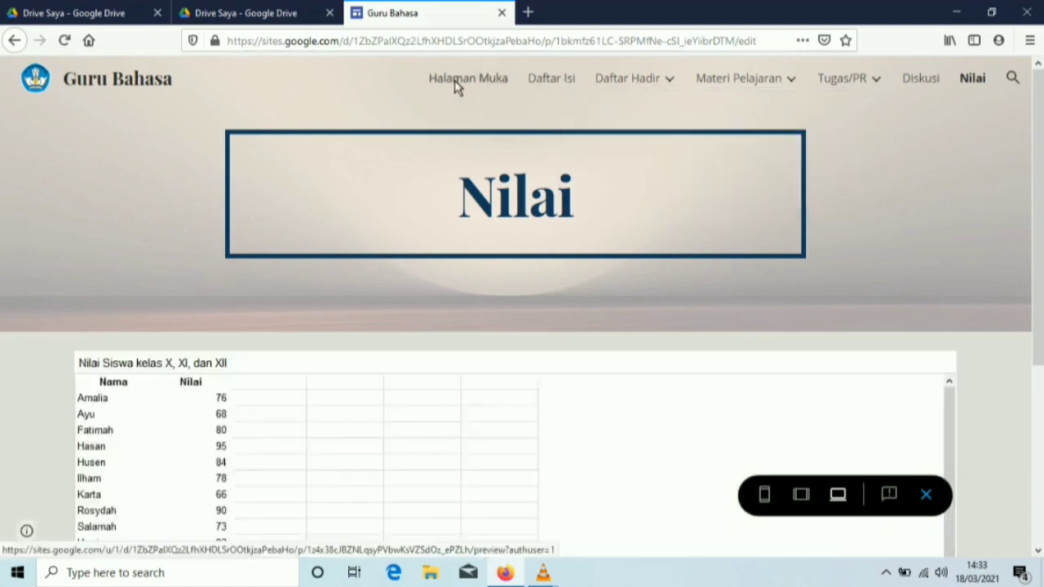
{"action": "left_click", "coordinate": [456, 85]}
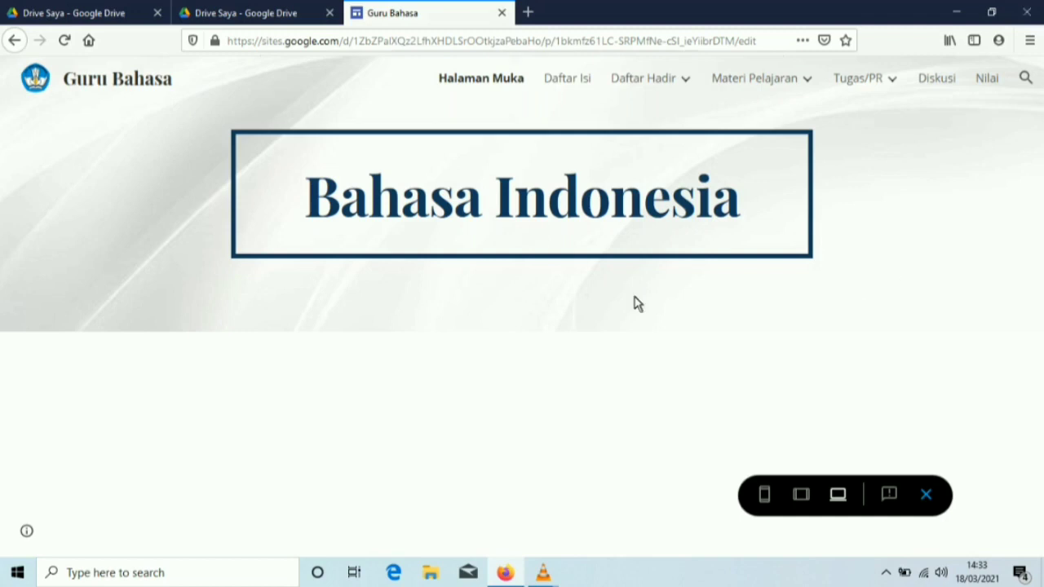
{"action": "left_click", "coordinate": [569, 90]}
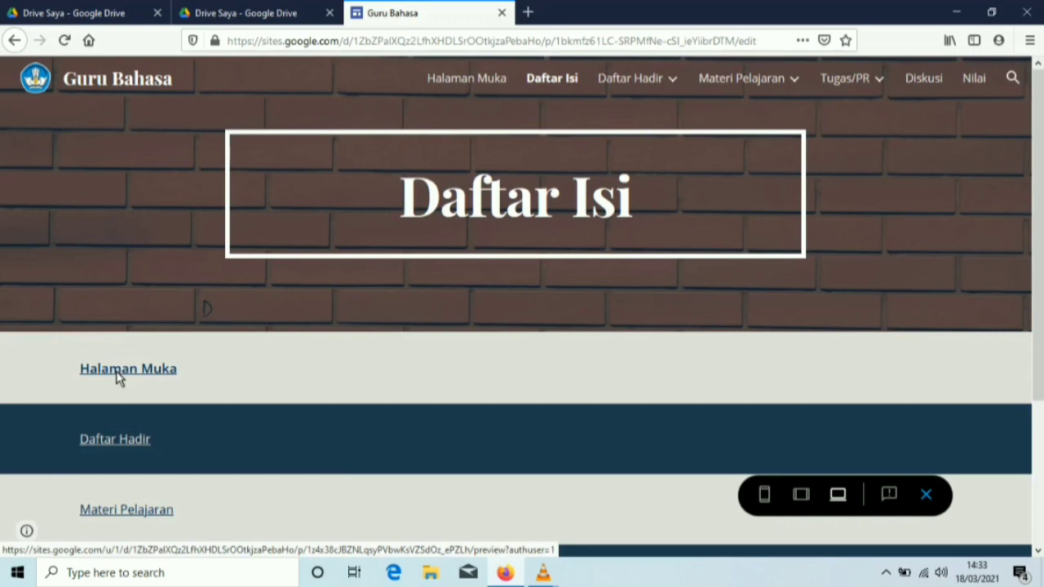
{"action": "left_click", "coordinate": [116, 373]}
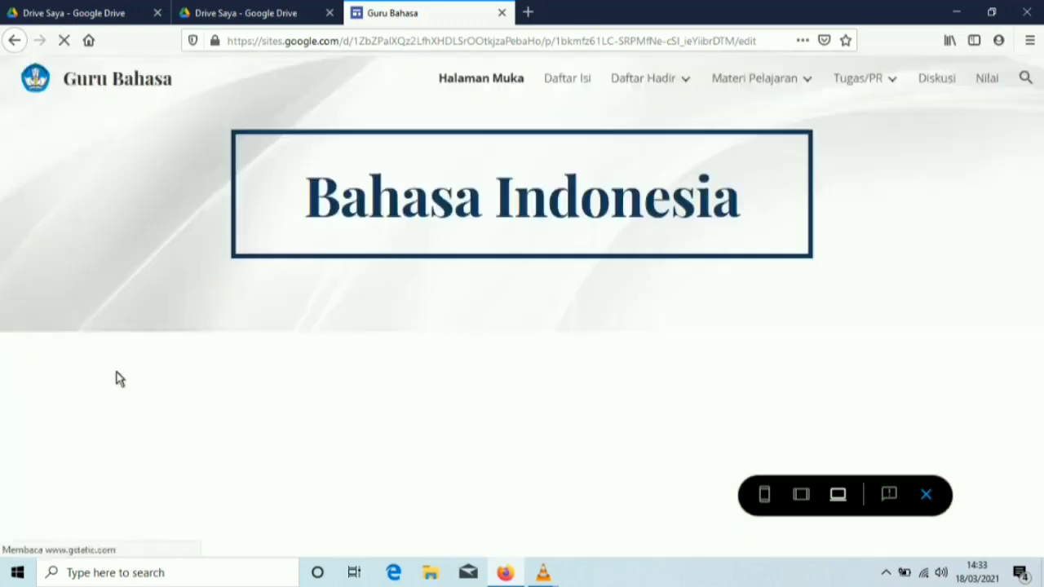
{"action": "left_click", "coordinate": [563, 83]}
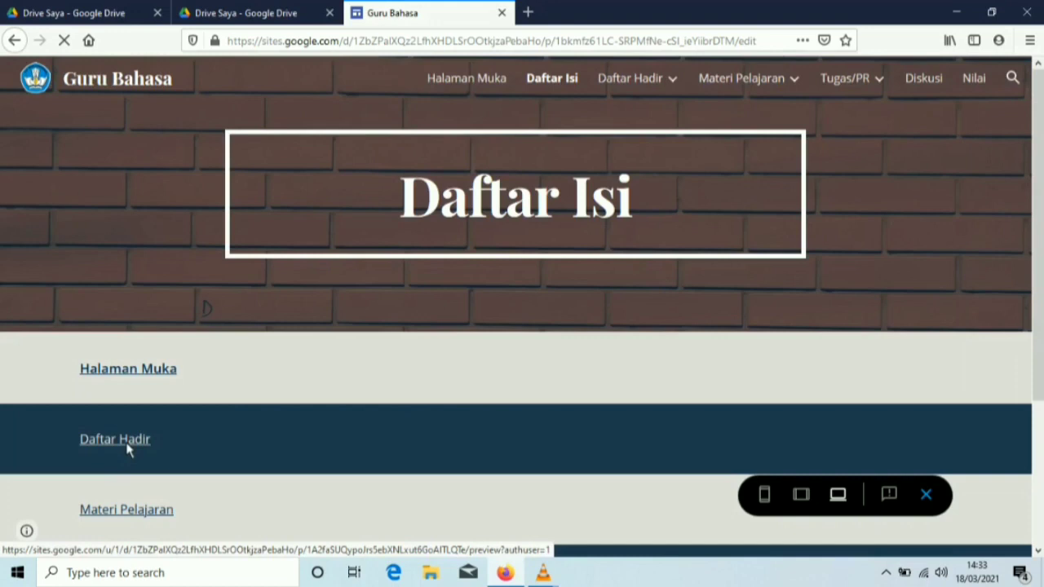
{"action": "left_click", "coordinate": [127, 441]}
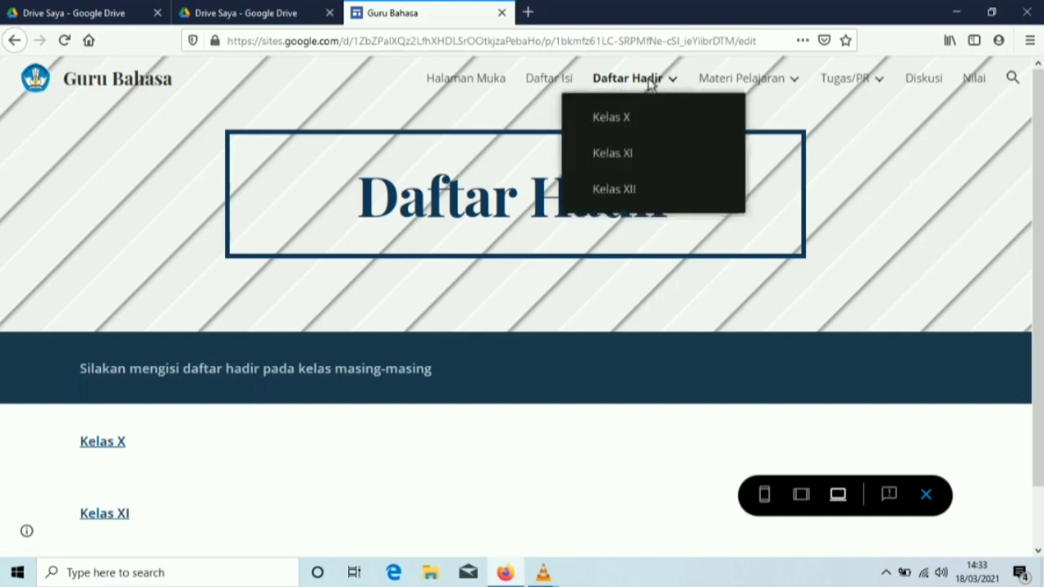
Step: Check the Materi Pelajaran page with its Kelas X and Kelas XI subpages, and the class entries under Tugas/PR in the preview
{"action": "mouse_move", "coordinate": [753, 79]}
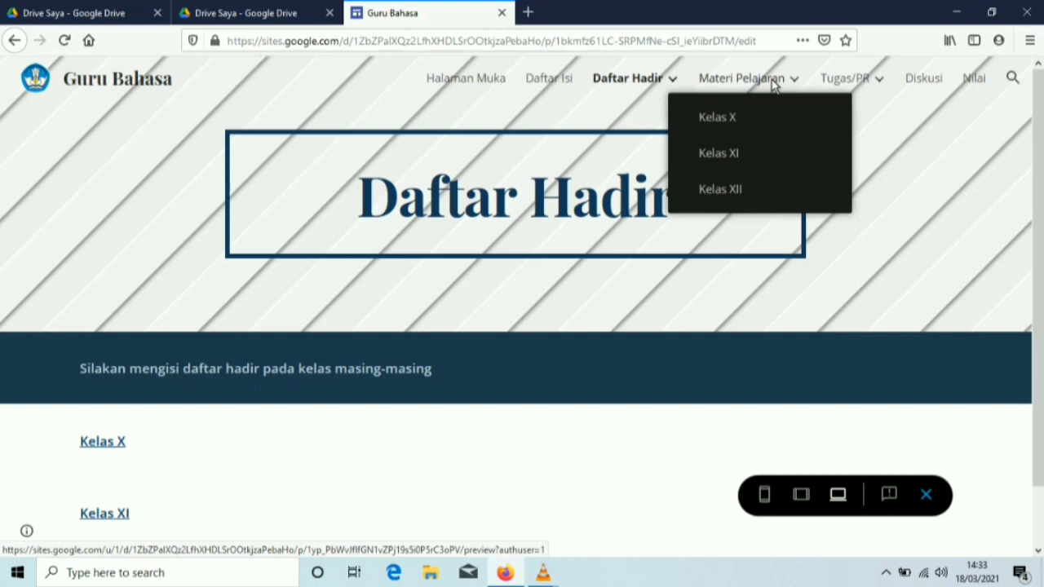
{"action": "left_click", "coordinate": [773, 85]}
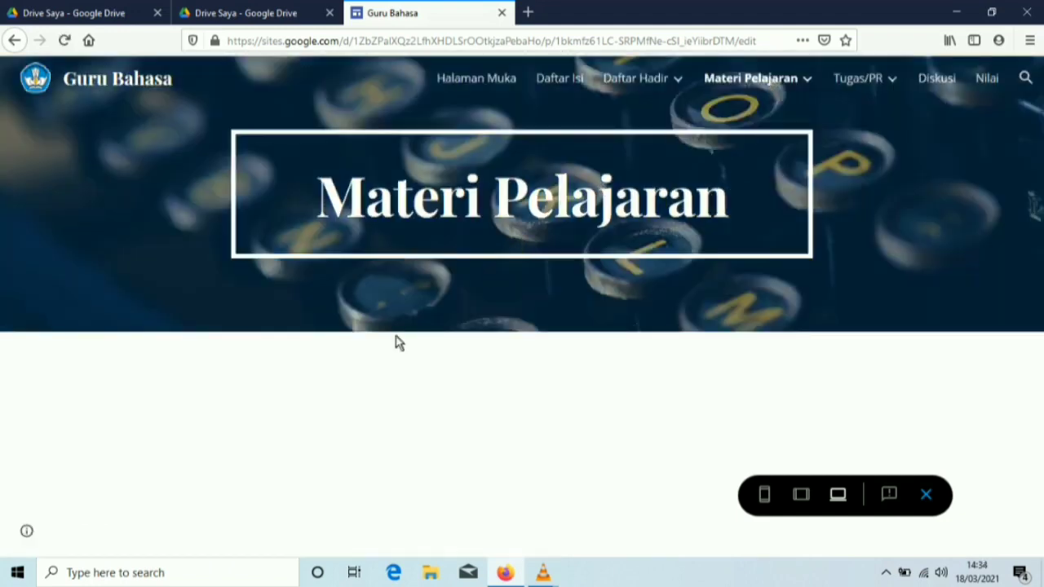
{"action": "mouse_move", "coordinate": [759, 89]}
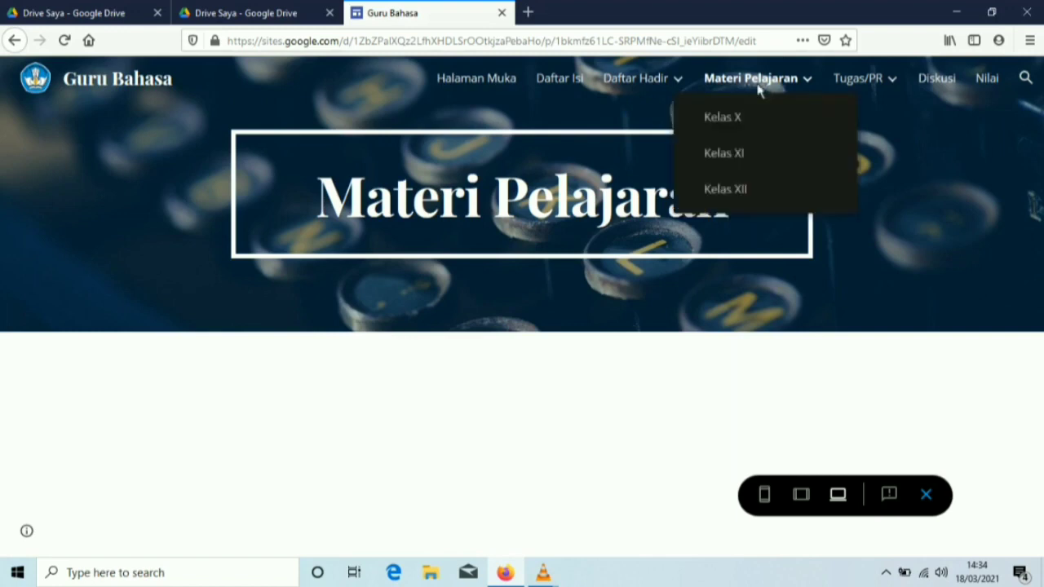
{"action": "left_click", "coordinate": [731, 126]}
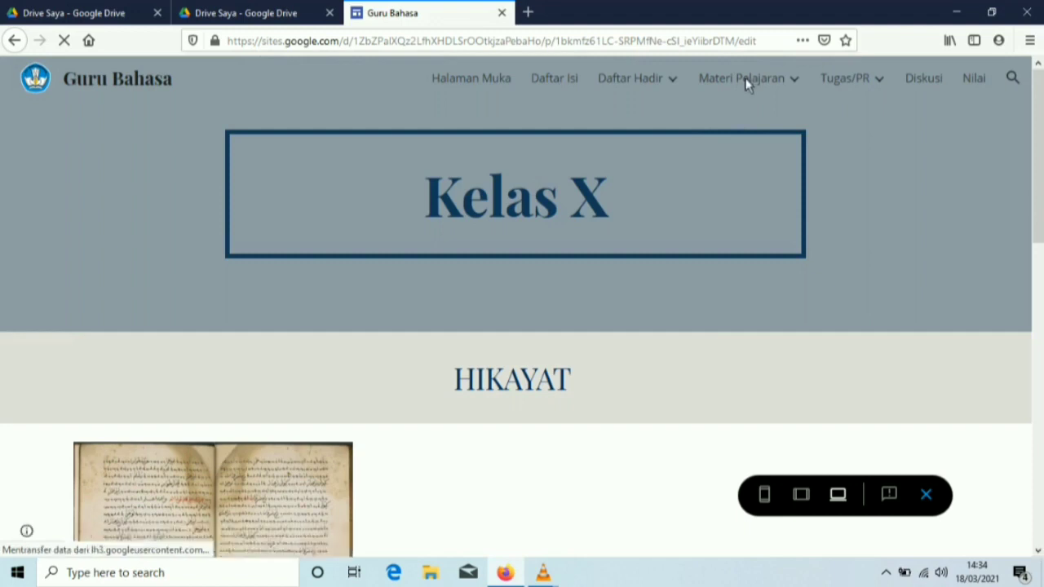
{"action": "mouse_move", "coordinate": [746, 81]}
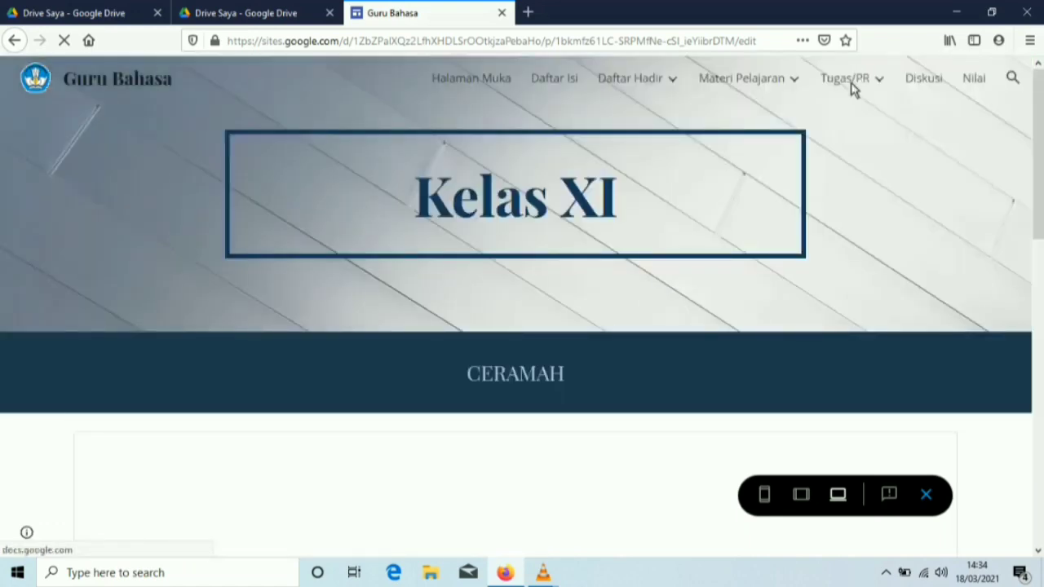
{"action": "mouse_move", "coordinate": [853, 89]}
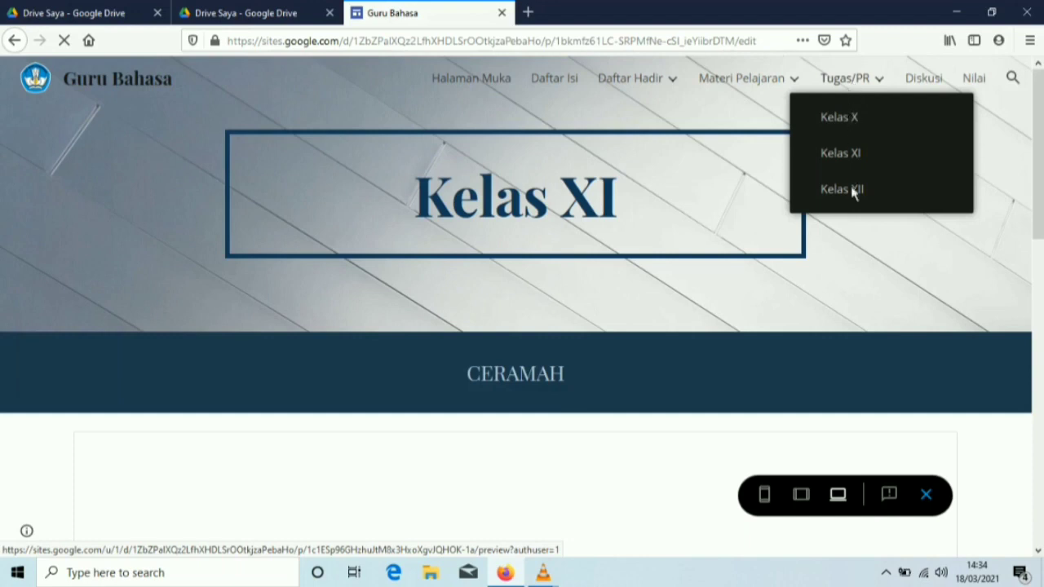
Step: Review the previewed Diskusi page from the Pertanyaan Siswa form down to the embedded Tanya Jawab response sheet
{"action": "left_click", "coordinate": [928, 83]}
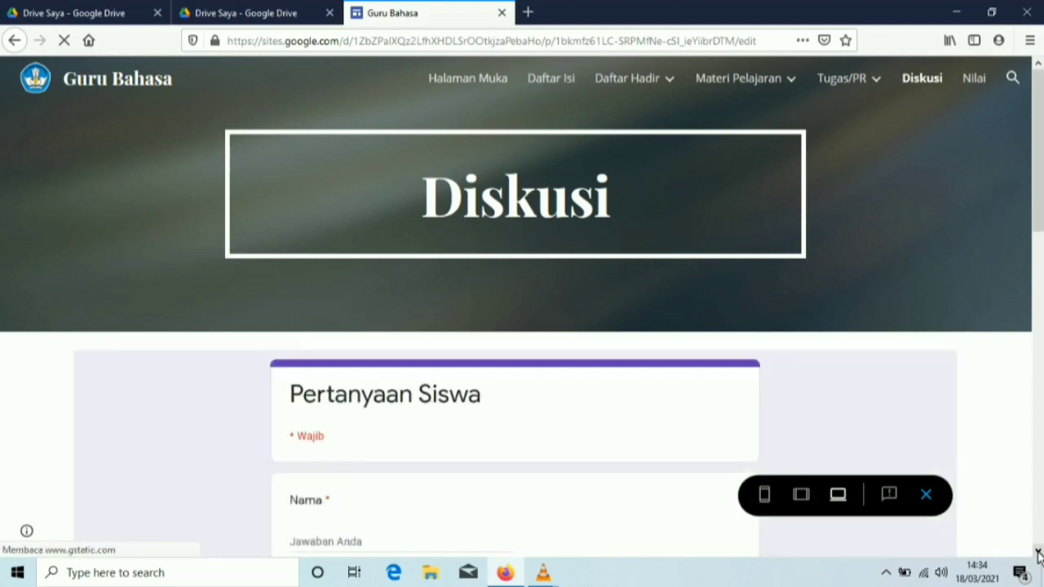
{"action": "left_click", "coordinate": [1038, 552]}
{"action": "left_click", "coordinate": [1038, 552]}
{"action": "left_click", "coordinate": [1038, 552]}
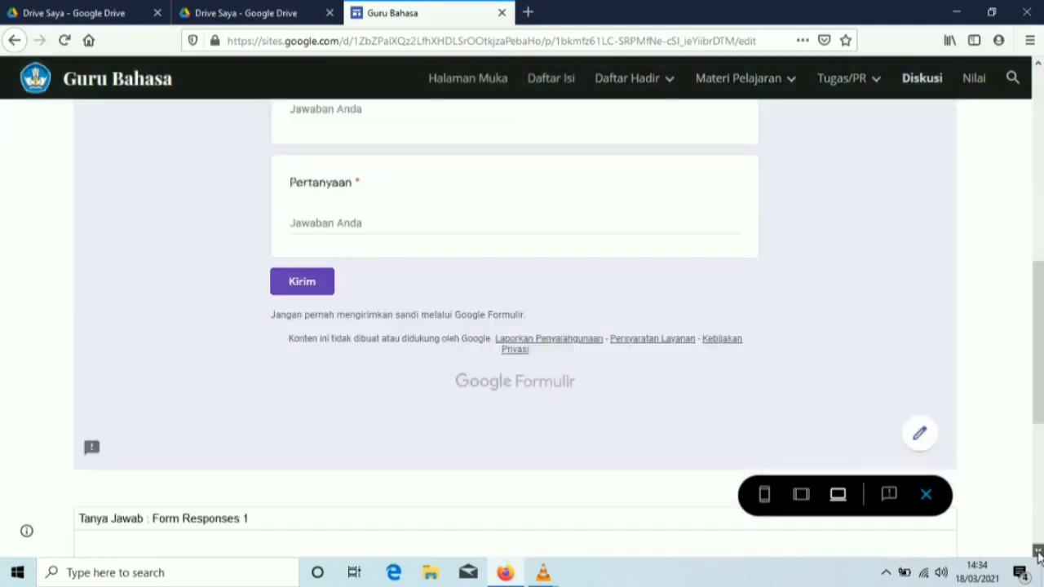
{"action": "left_click", "coordinate": [1038, 552]}
{"action": "left_click", "coordinate": [1038, 552]}
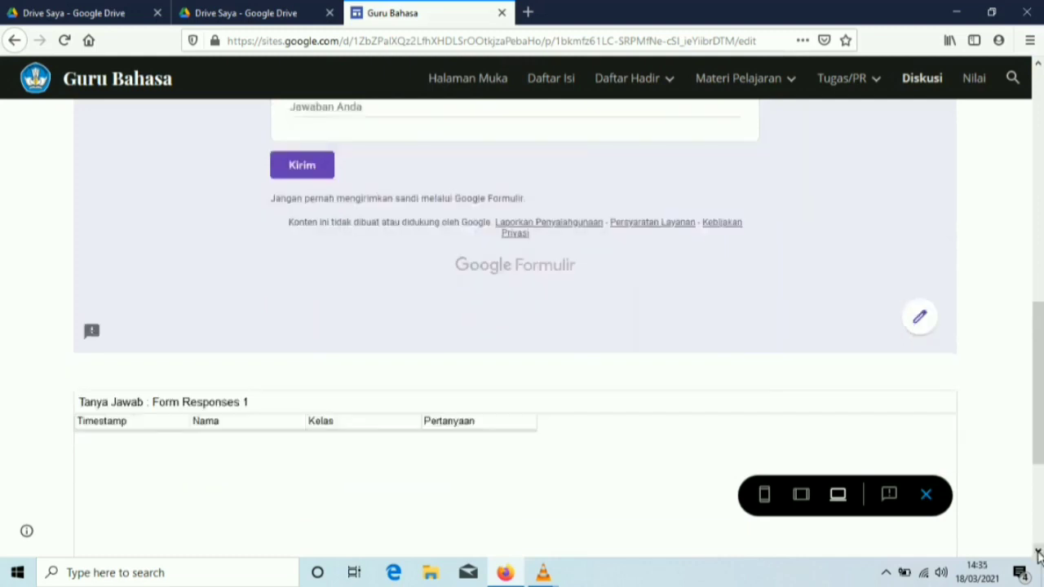
{"action": "scroll", "coordinate": [1003, 182], "scroll_direction": "down", "scroll_amount": 2}
Step: Review the previewed Nilai page down to its chart and view the embedded spreadsheet's Kelas XI and Kelas XII sheets
{"action": "left_click", "coordinate": [975, 82]}
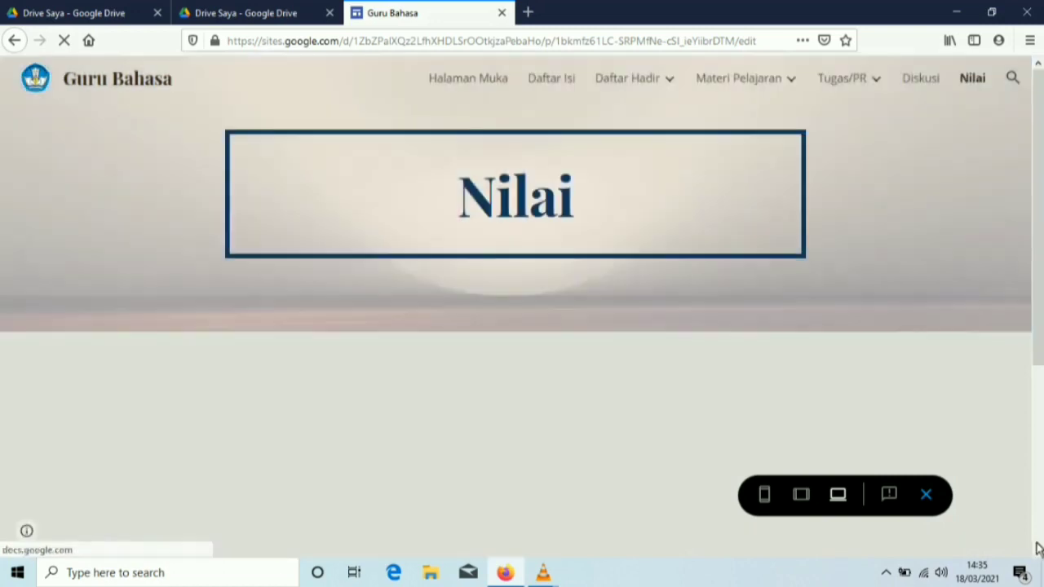
{"action": "left_click", "coordinate": [1038, 551]}
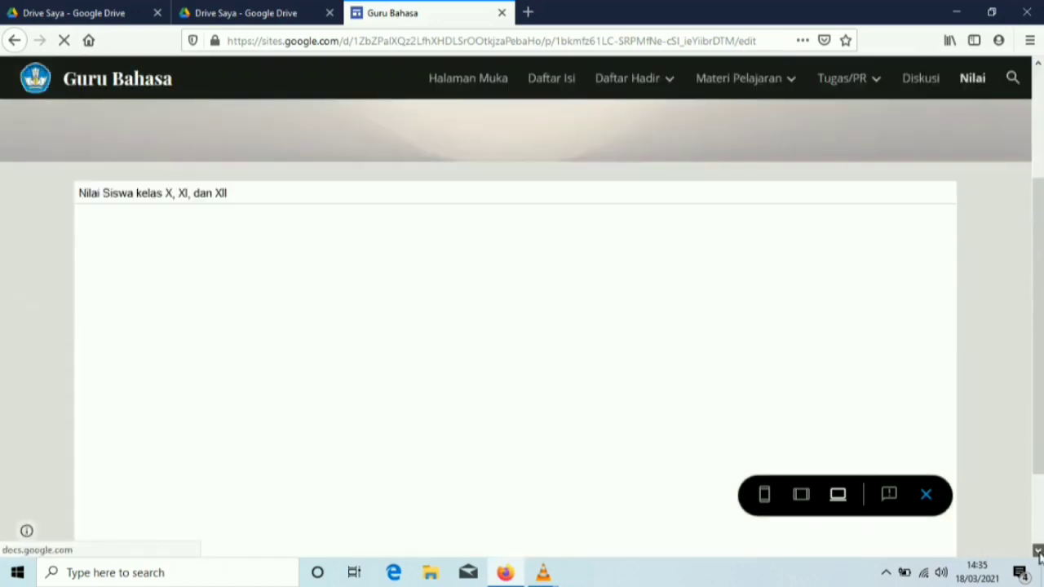
{"action": "left_click", "coordinate": [1038, 552]}
{"action": "left_click", "coordinate": [1038, 552]}
{"action": "left_click", "coordinate": [1038, 552]}
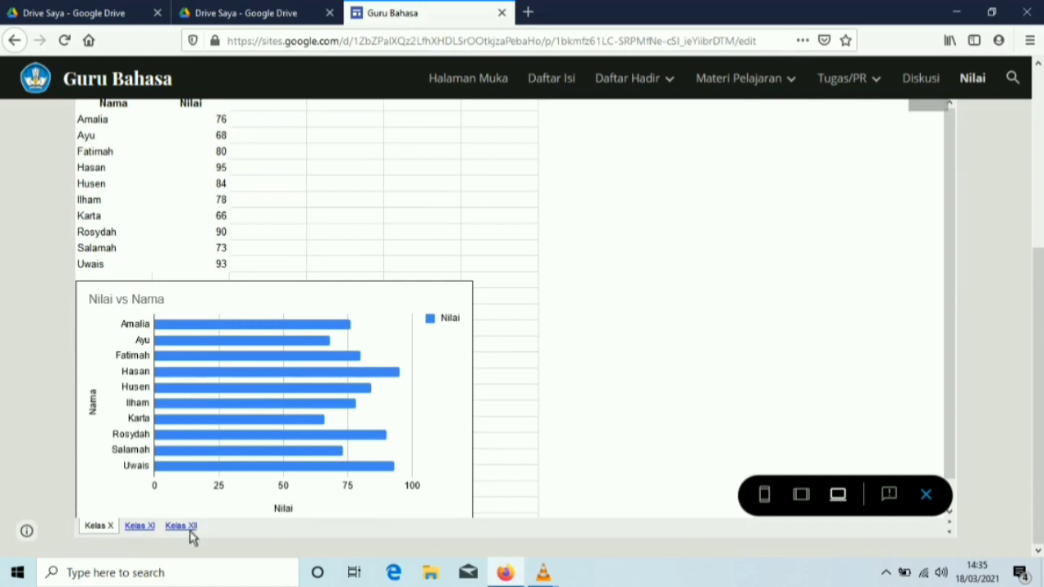
{"action": "left_click", "coordinate": [139, 526]}
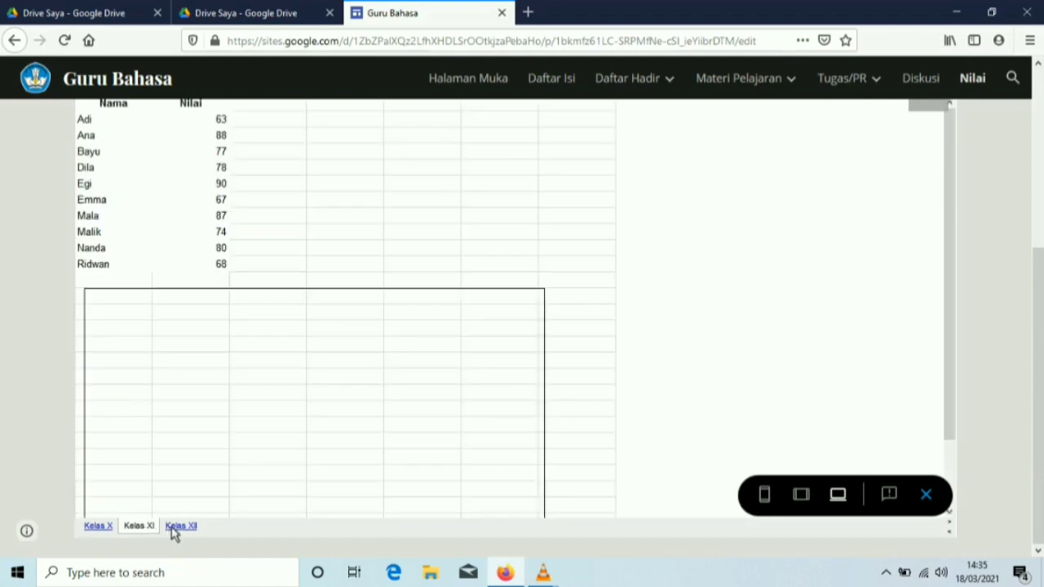
{"action": "left_click", "coordinate": [173, 528]}
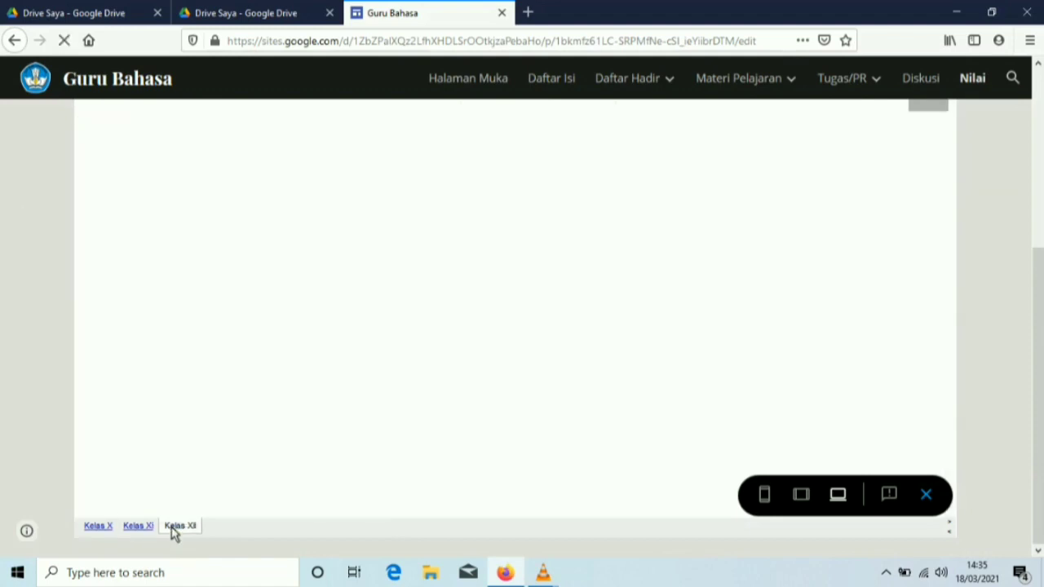